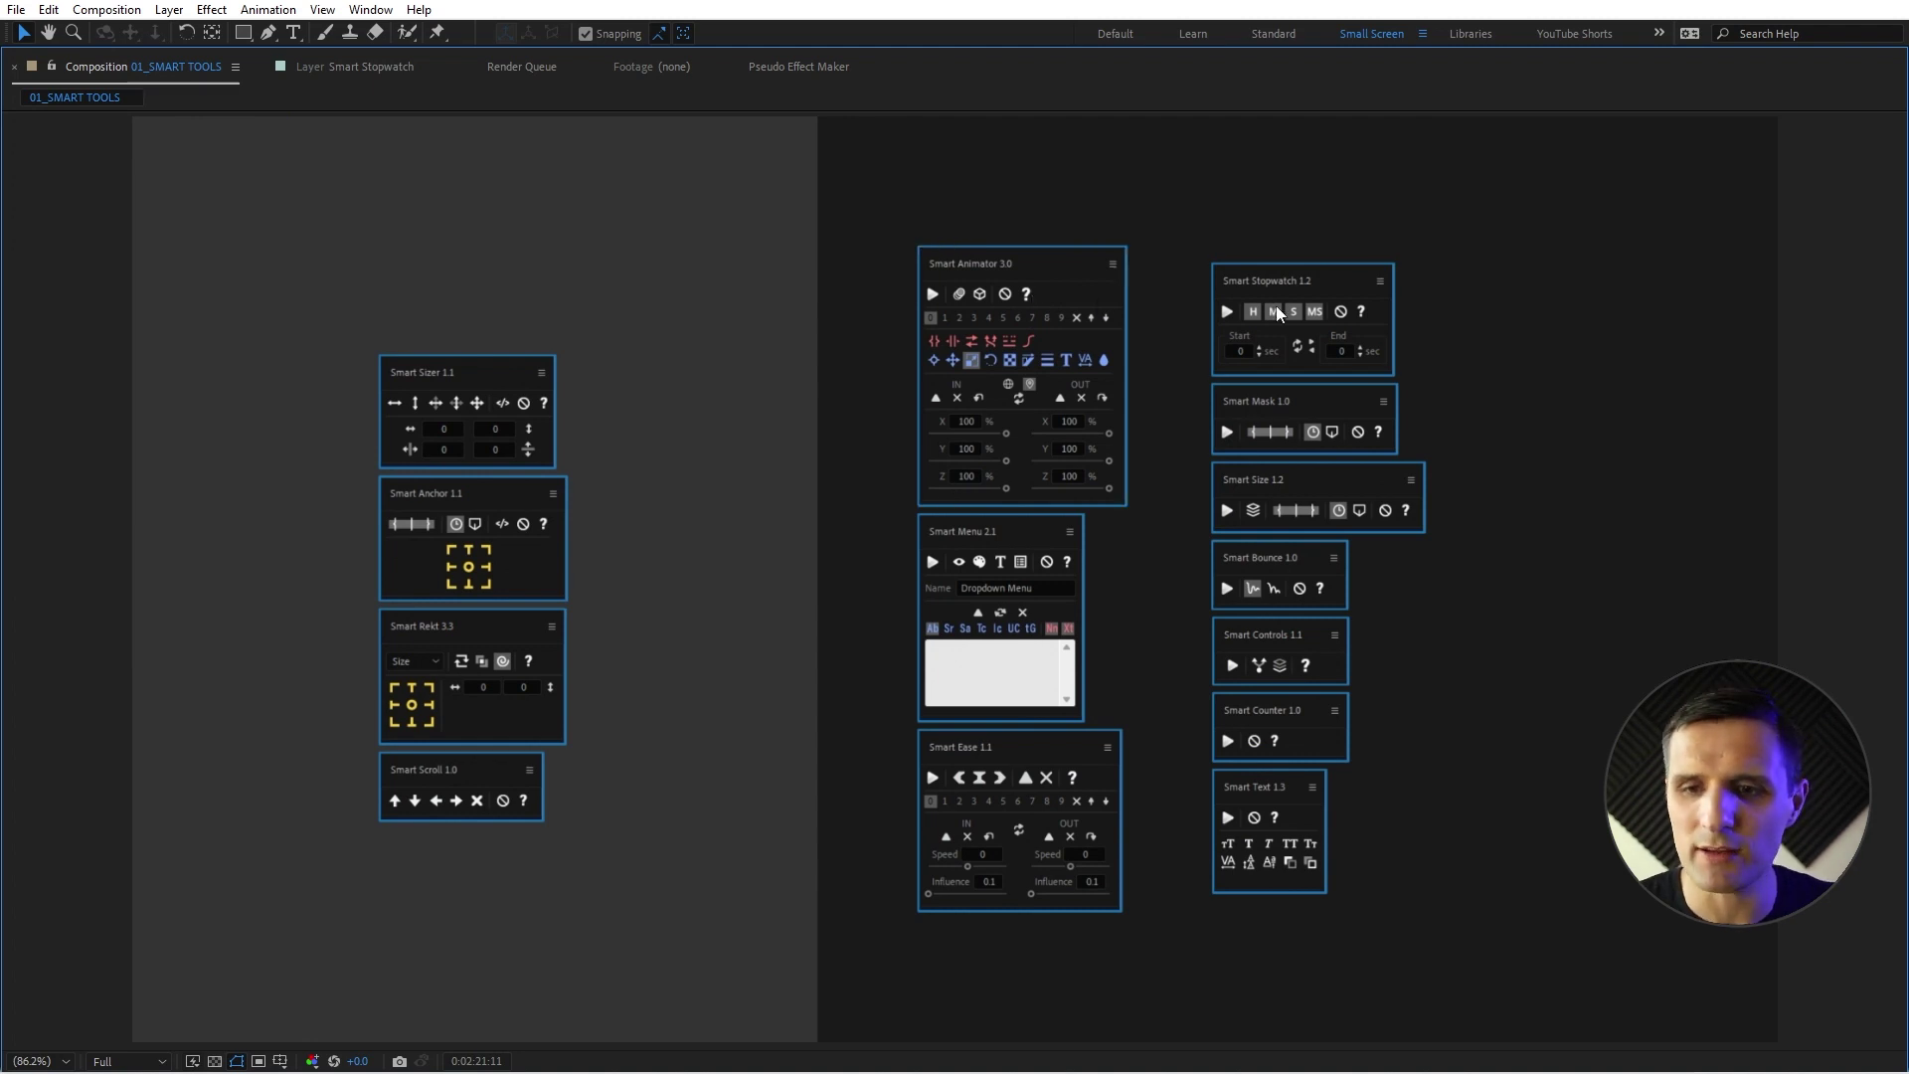
Restore the full workspace, move Smart Animator 3.0 above Smart Anchor, and raise its About box.
{"action": "key", "text": "grave"}
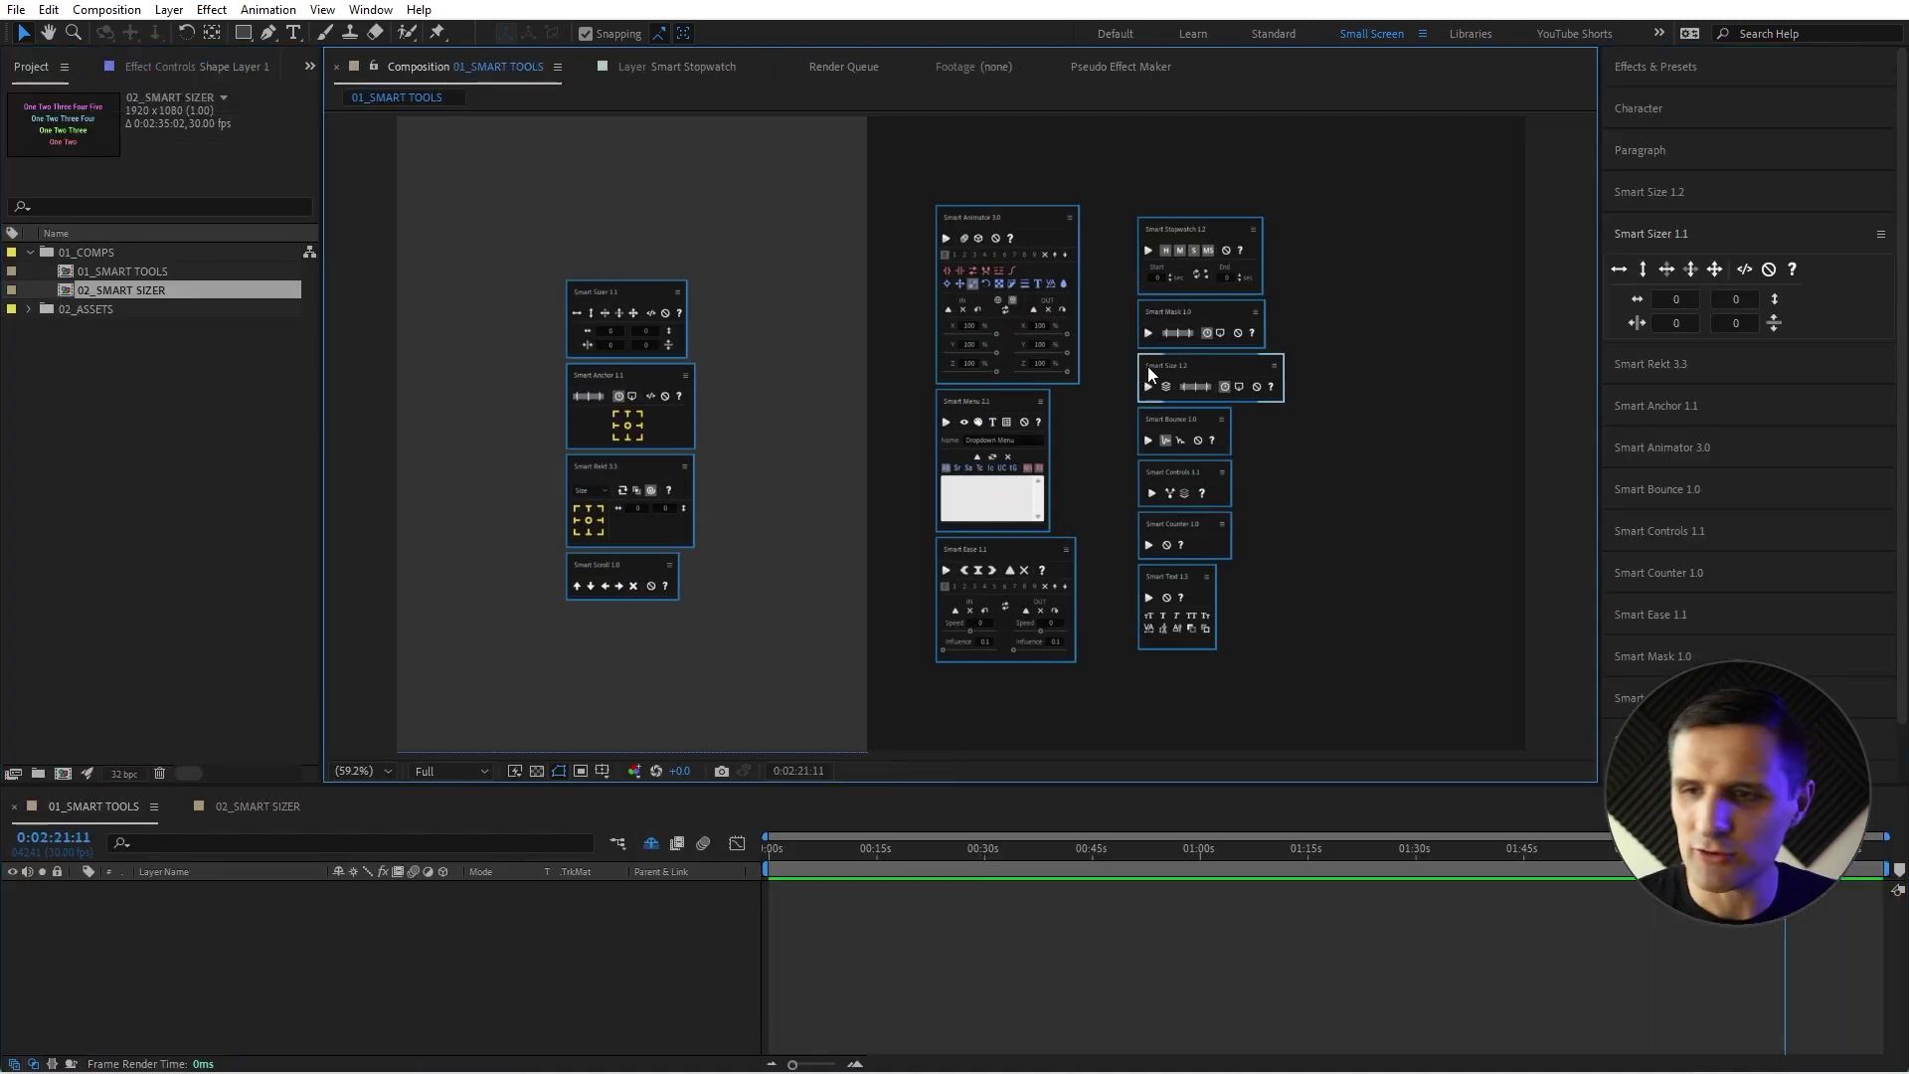
{"action": "left_click", "coordinate": [1677, 221]}
{"action": "left_click", "coordinate": [1672, 360]}
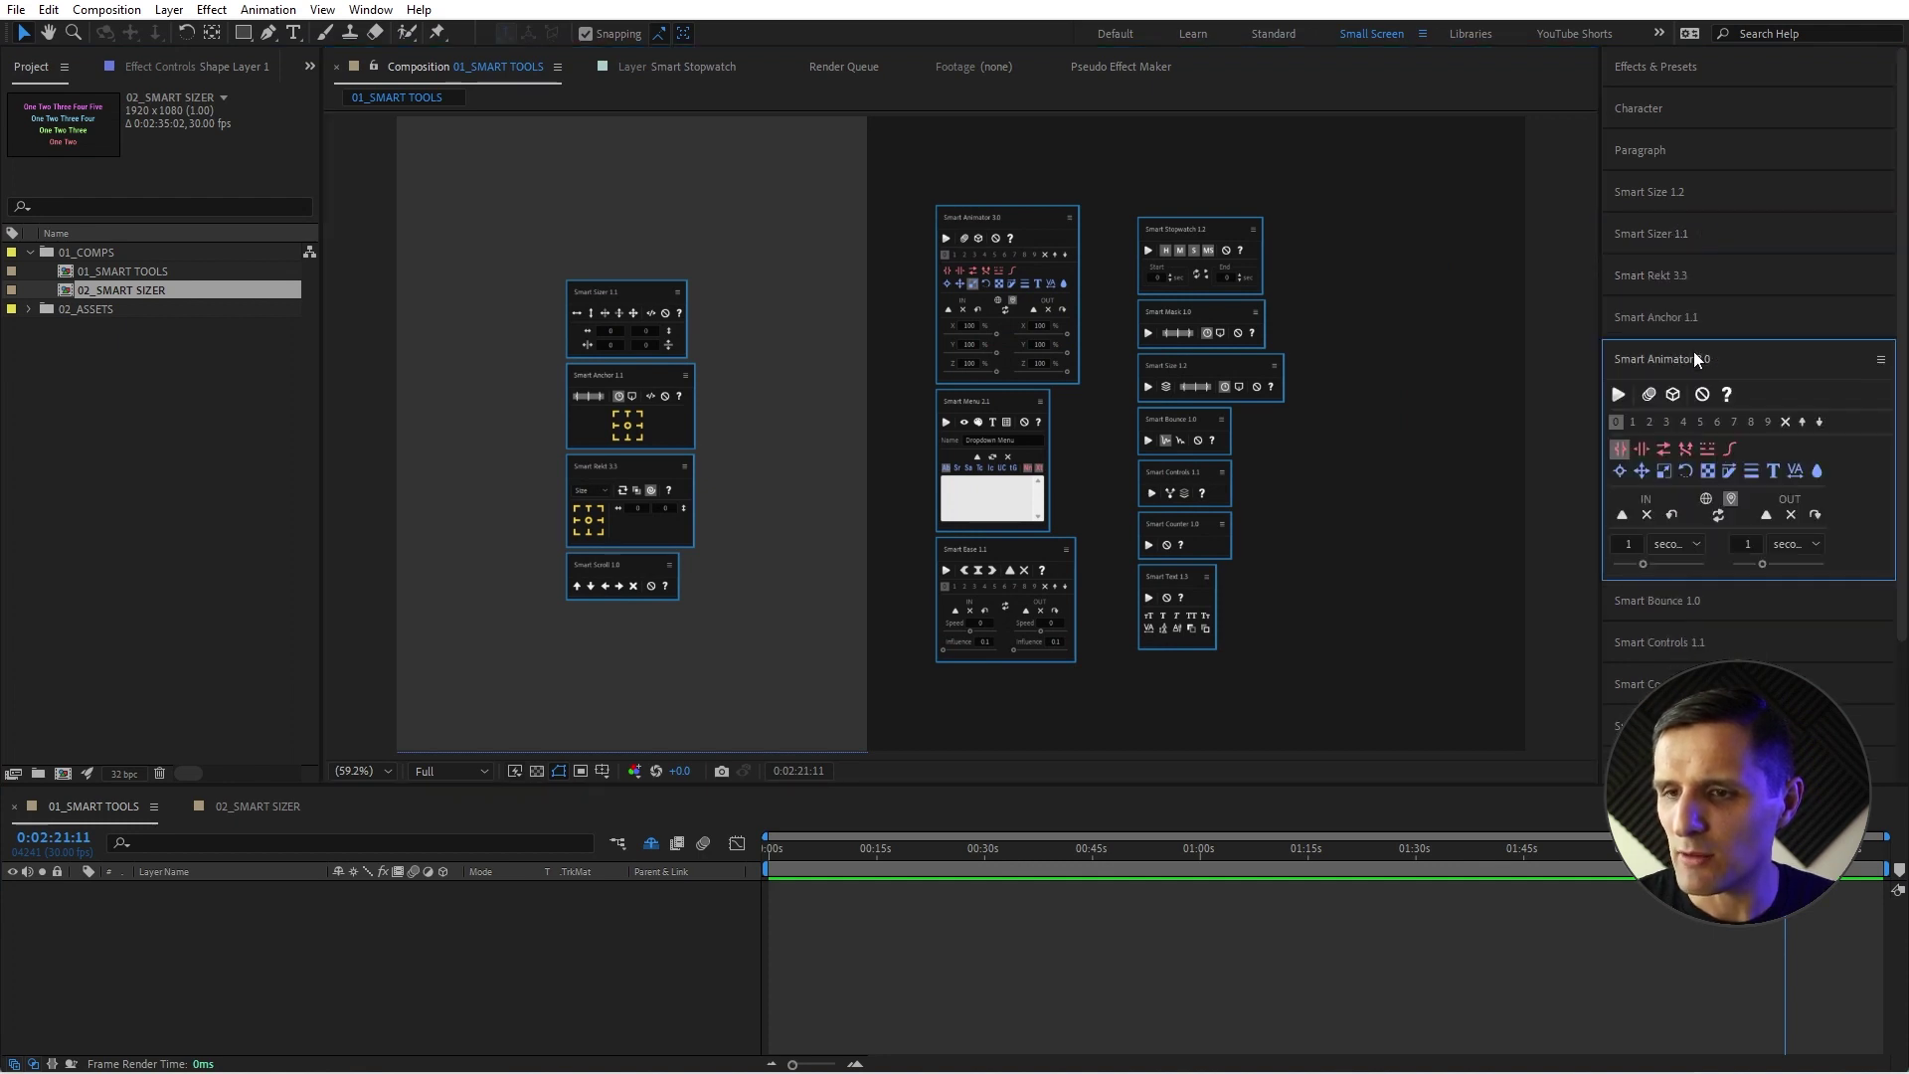
{"action": "left_click_drag", "start_coordinate": [1692, 350], "coordinate": [1688, 324]}
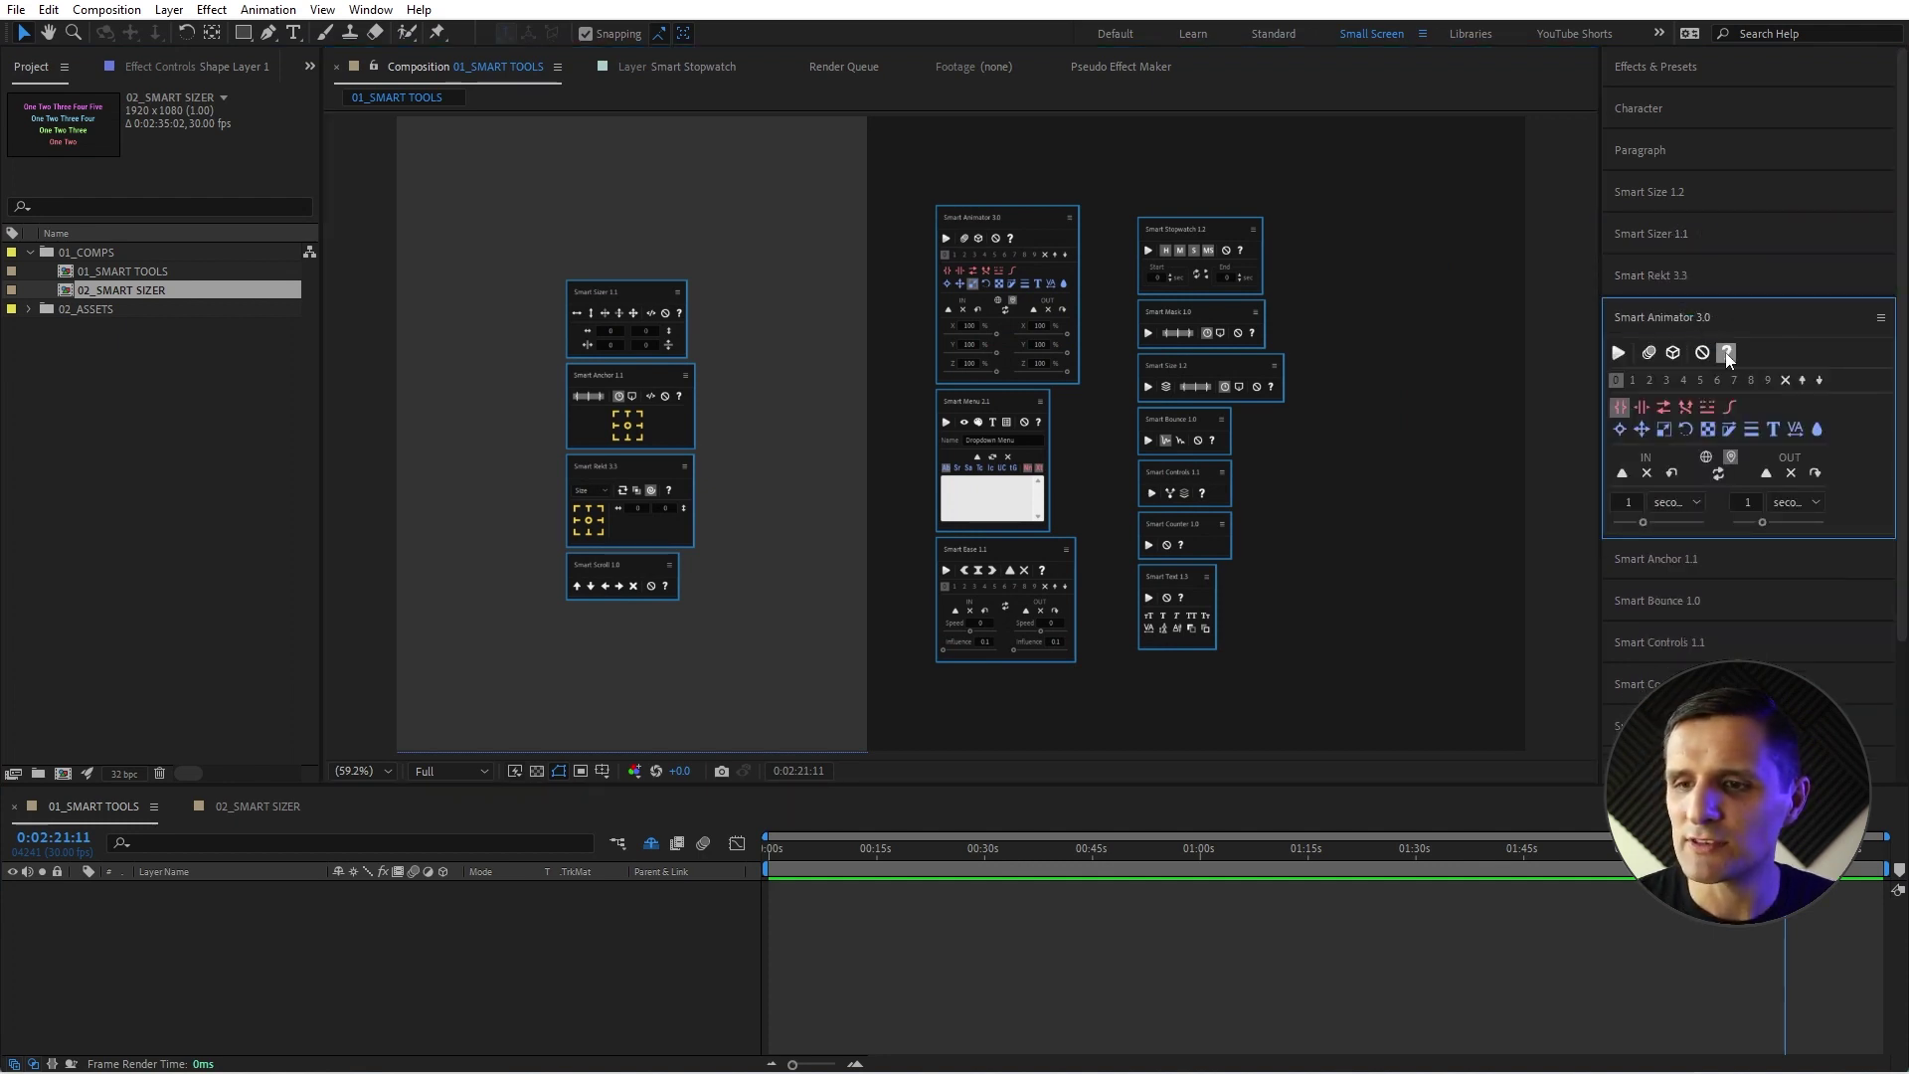
{"action": "left_click", "coordinate": [1726, 352]}
{"action": "left_click_drag", "start_coordinate": [1042, 422], "coordinate": [1079, 271]}
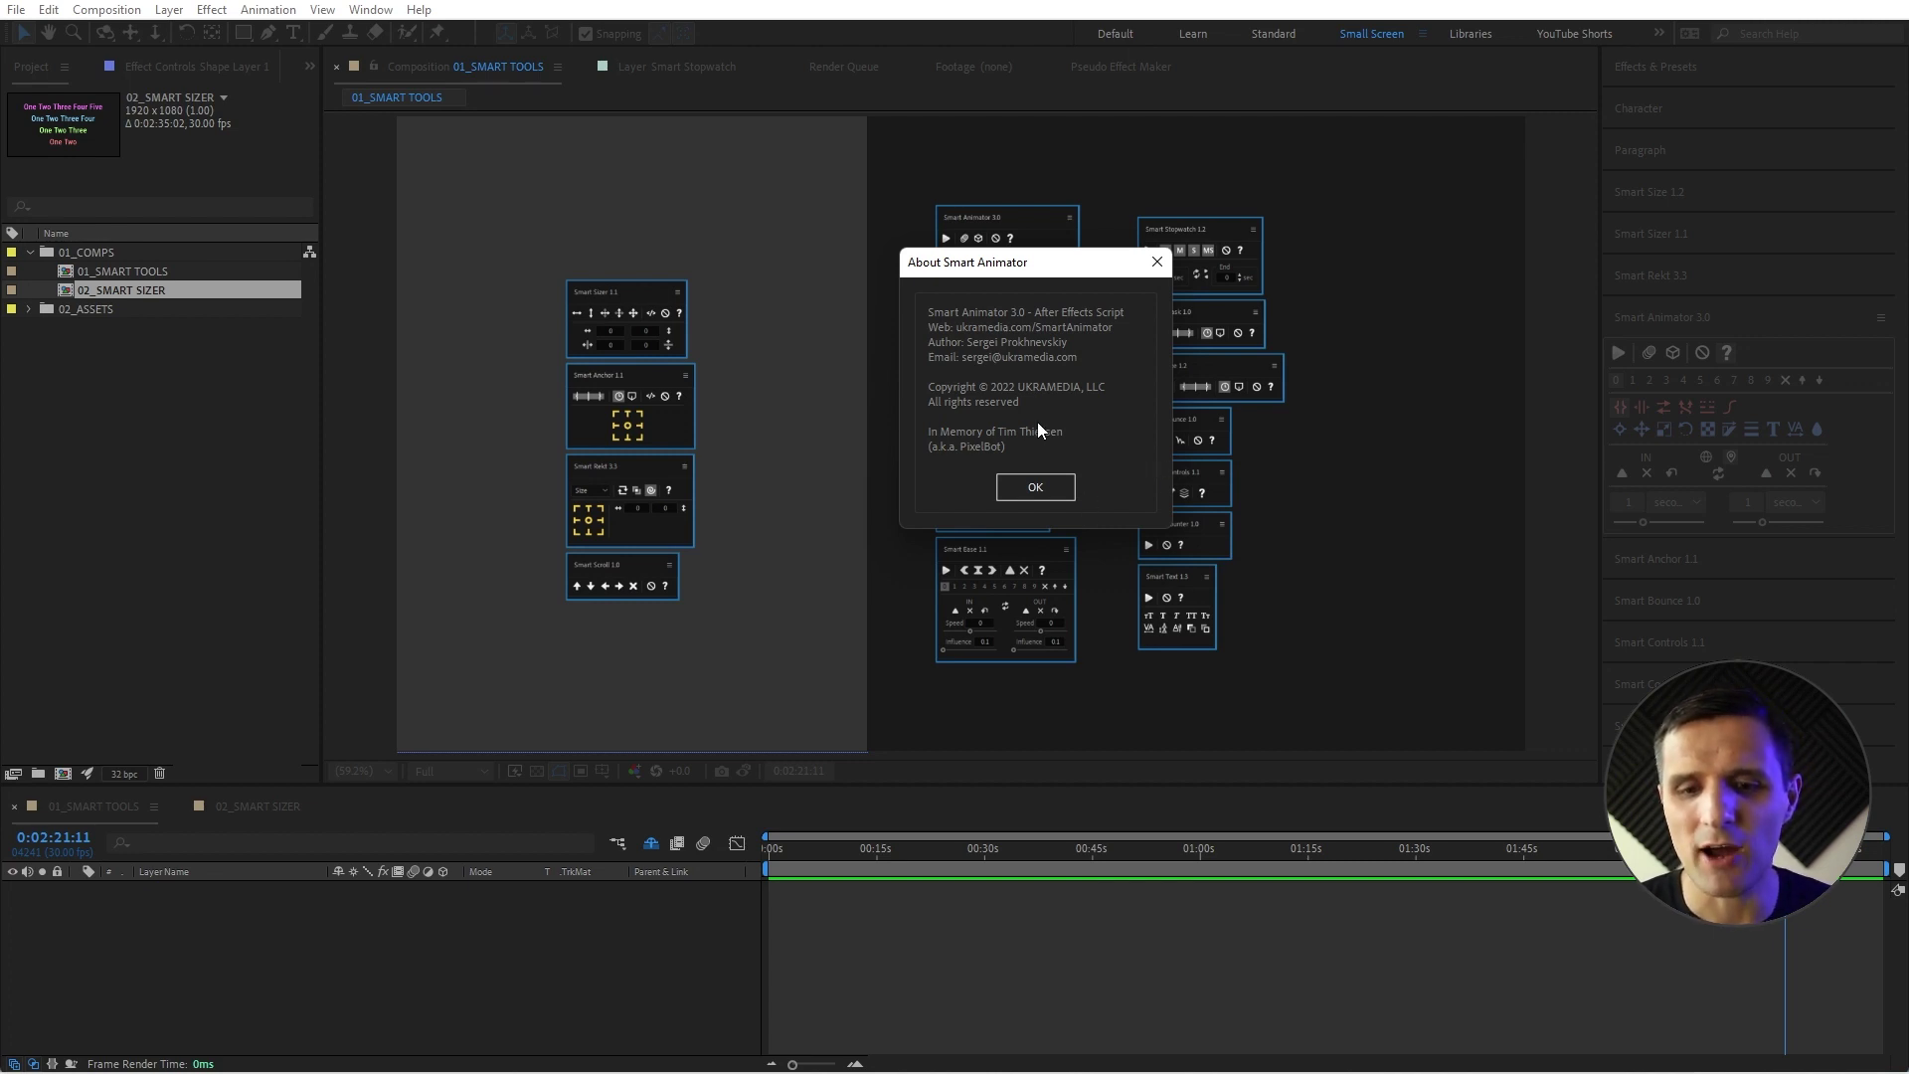
Dismiss the About Smart Animator box with OK.
{"action": "left_click", "coordinate": [1032, 485]}
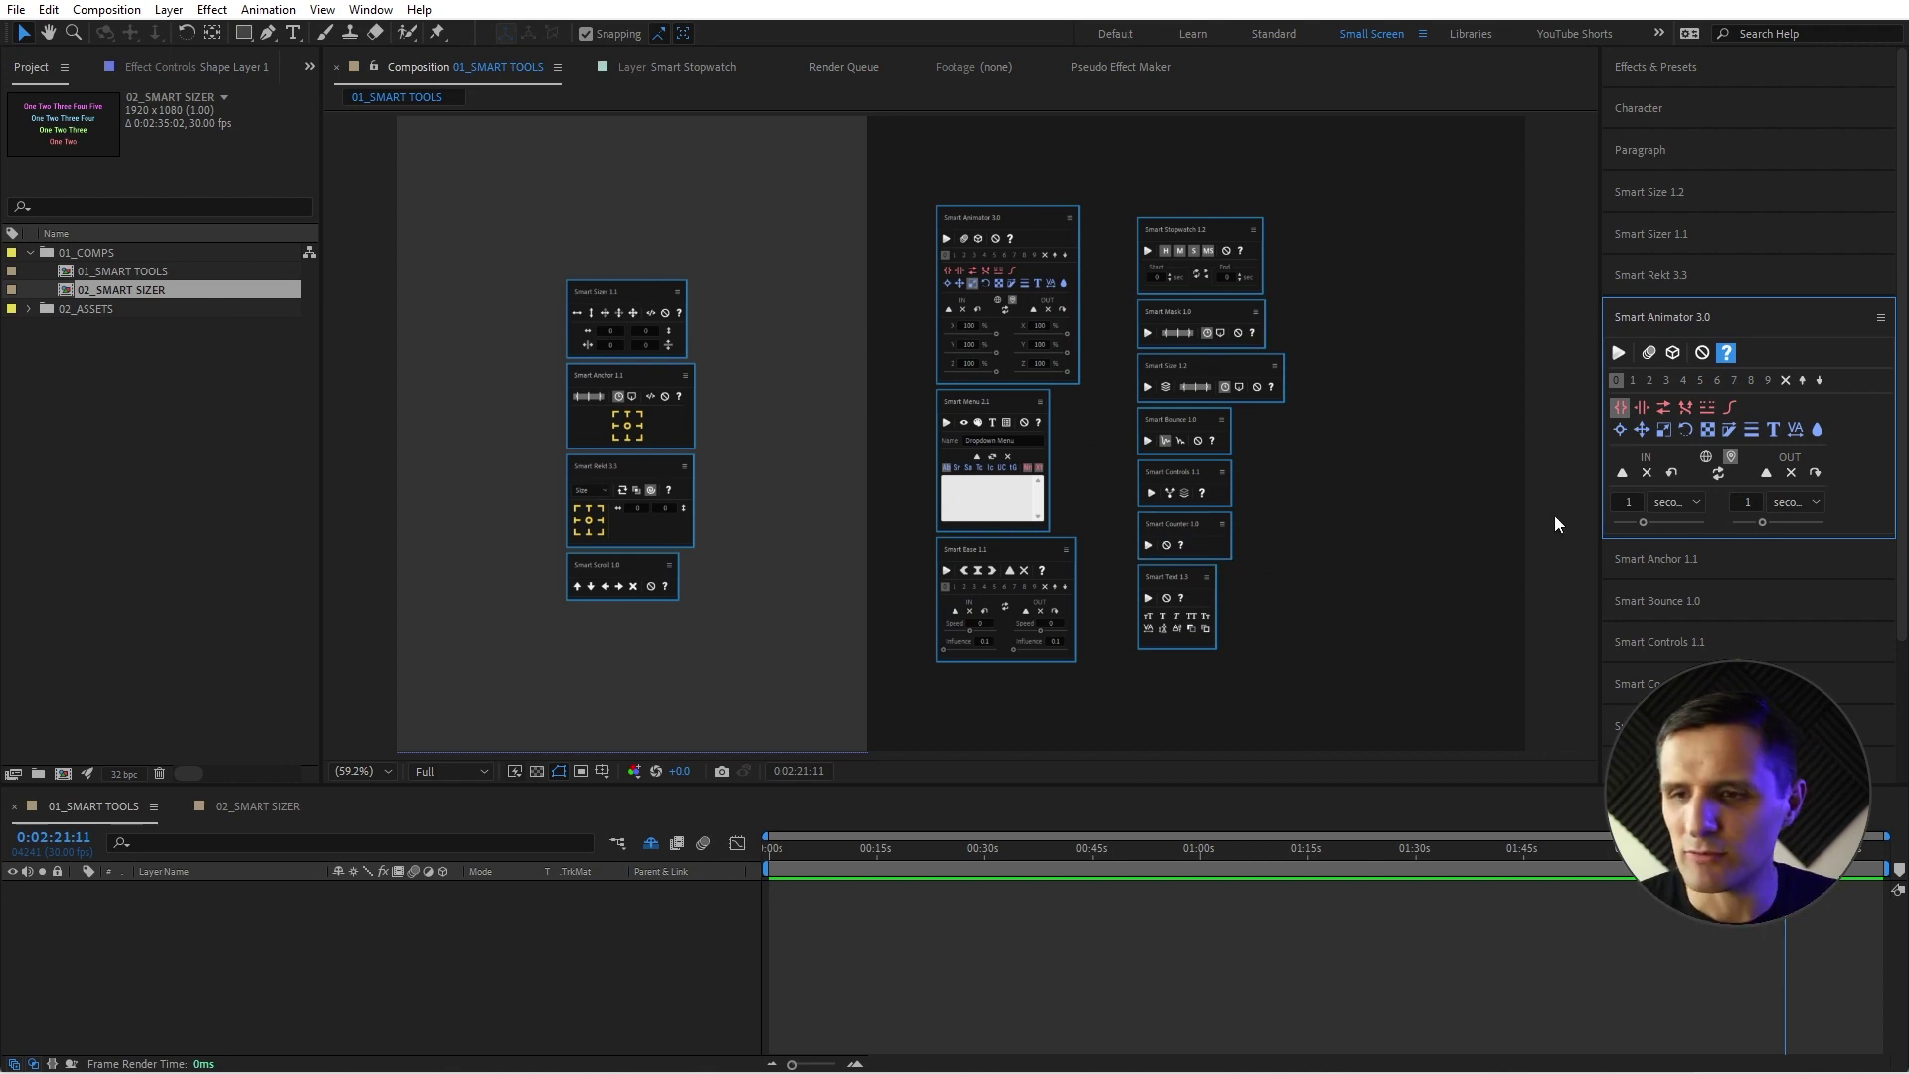
Switch Smart Rekt 3.3 to Size mode, then re-expand Smart Animator 3.0 above it.
{"action": "left_click", "coordinate": [1707, 316]}
{"action": "left_click", "coordinate": [1651, 277]}
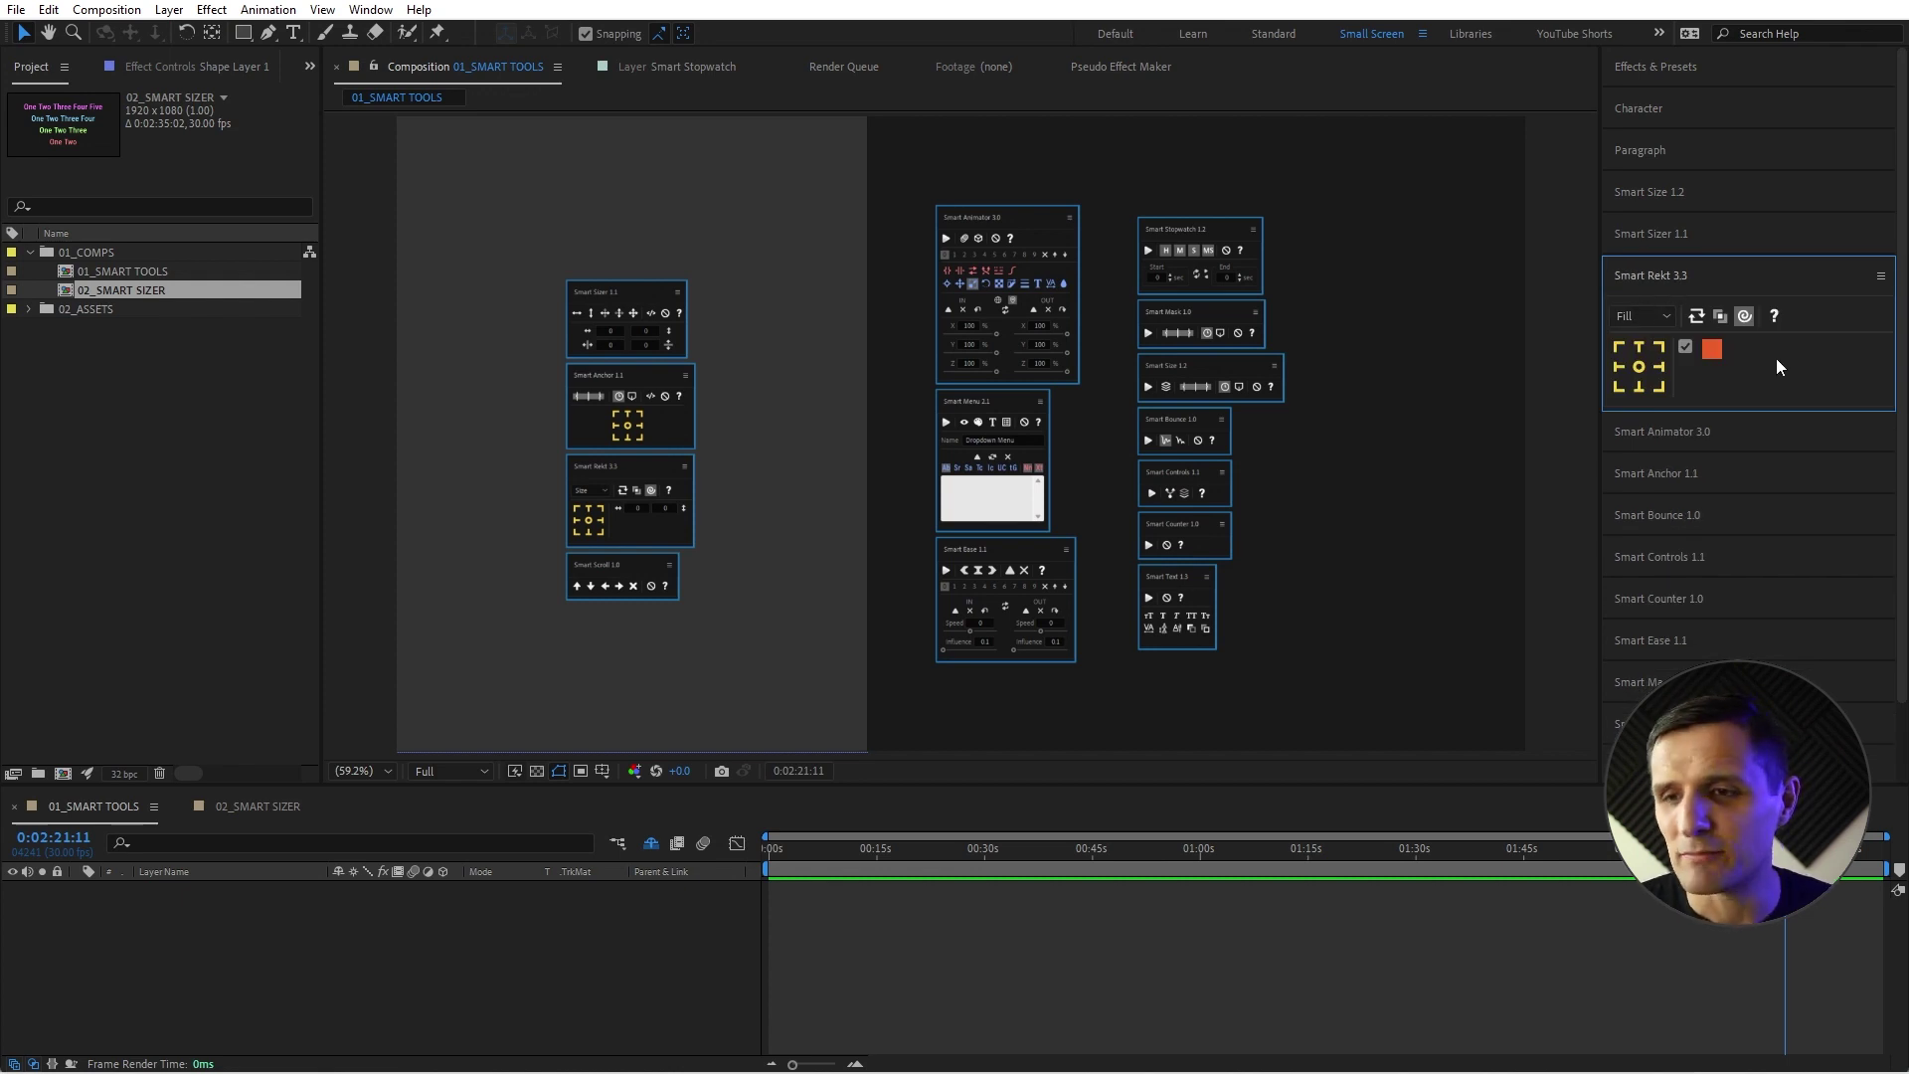
{"action": "left_click", "coordinate": [1663, 316]}
{"action": "left_click", "coordinate": [1644, 340]}
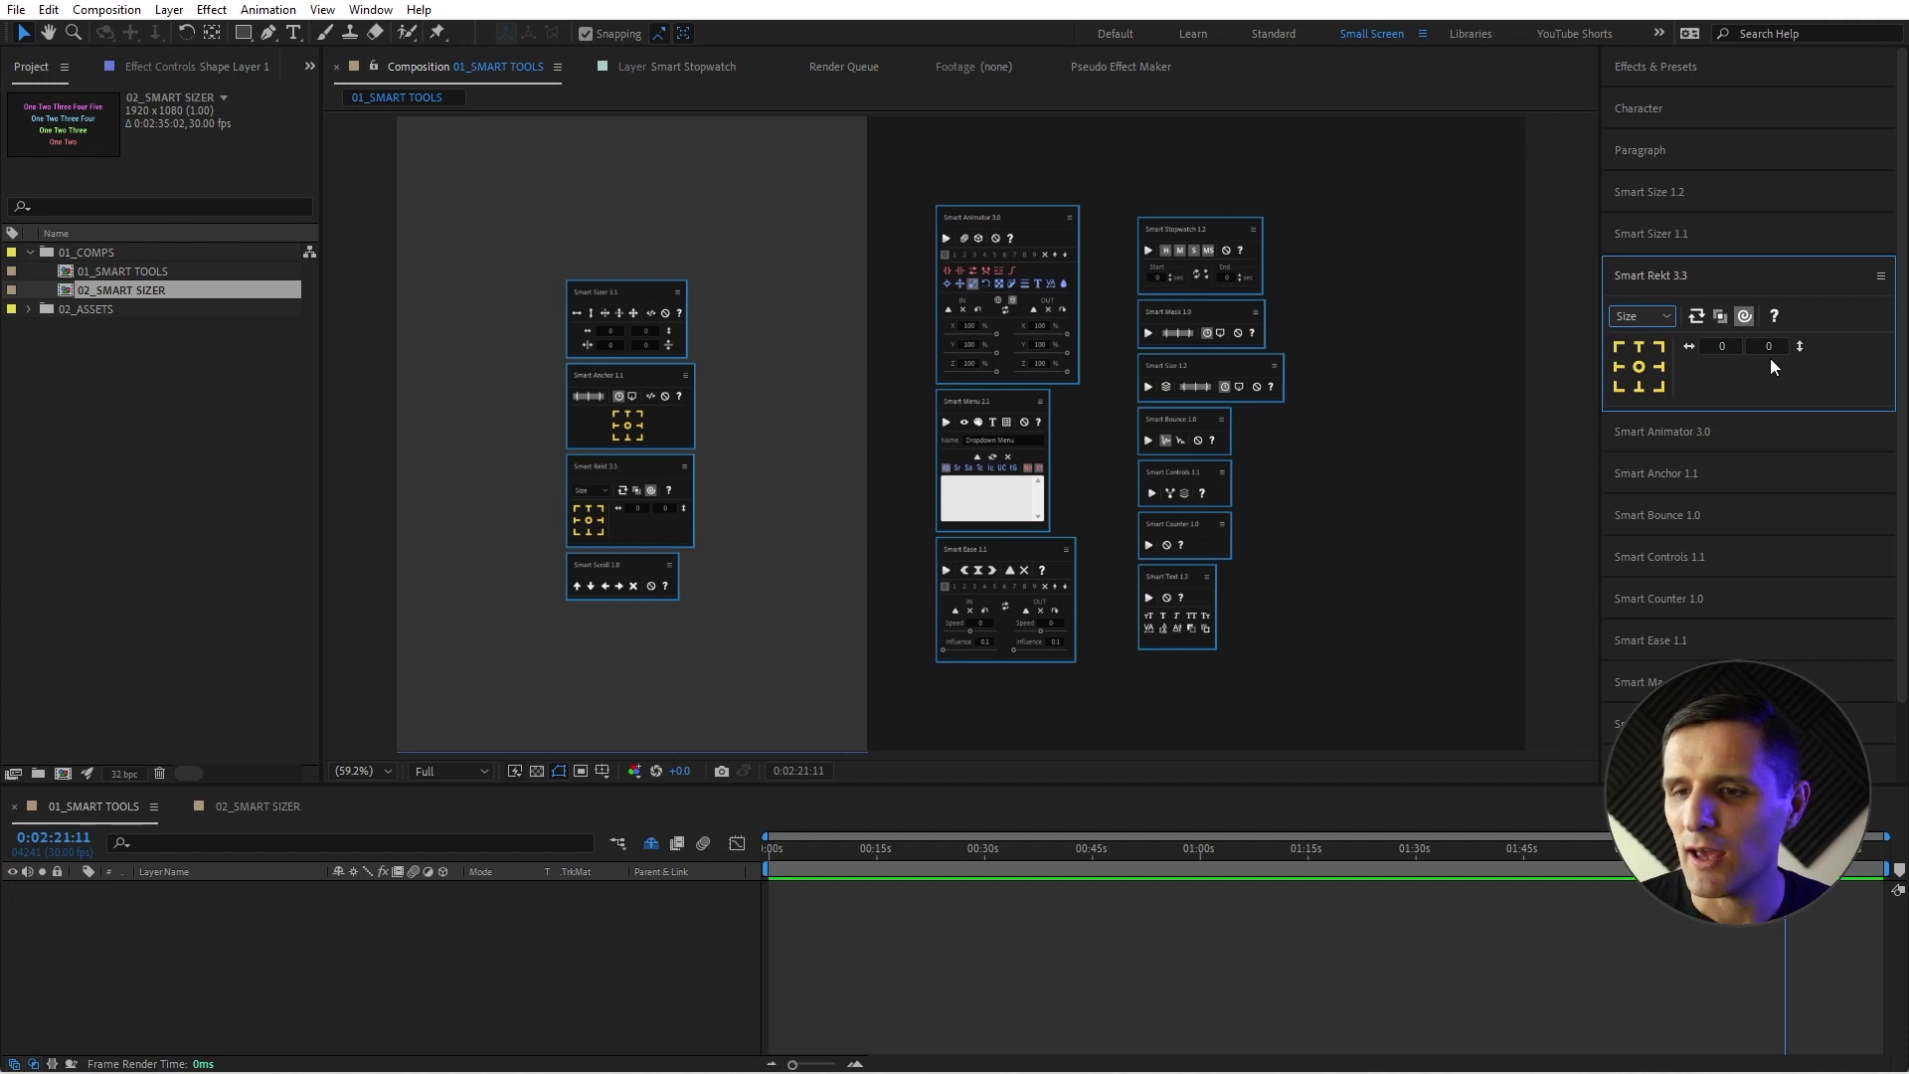
{"action": "left_click", "coordinate": [1698, 433]}
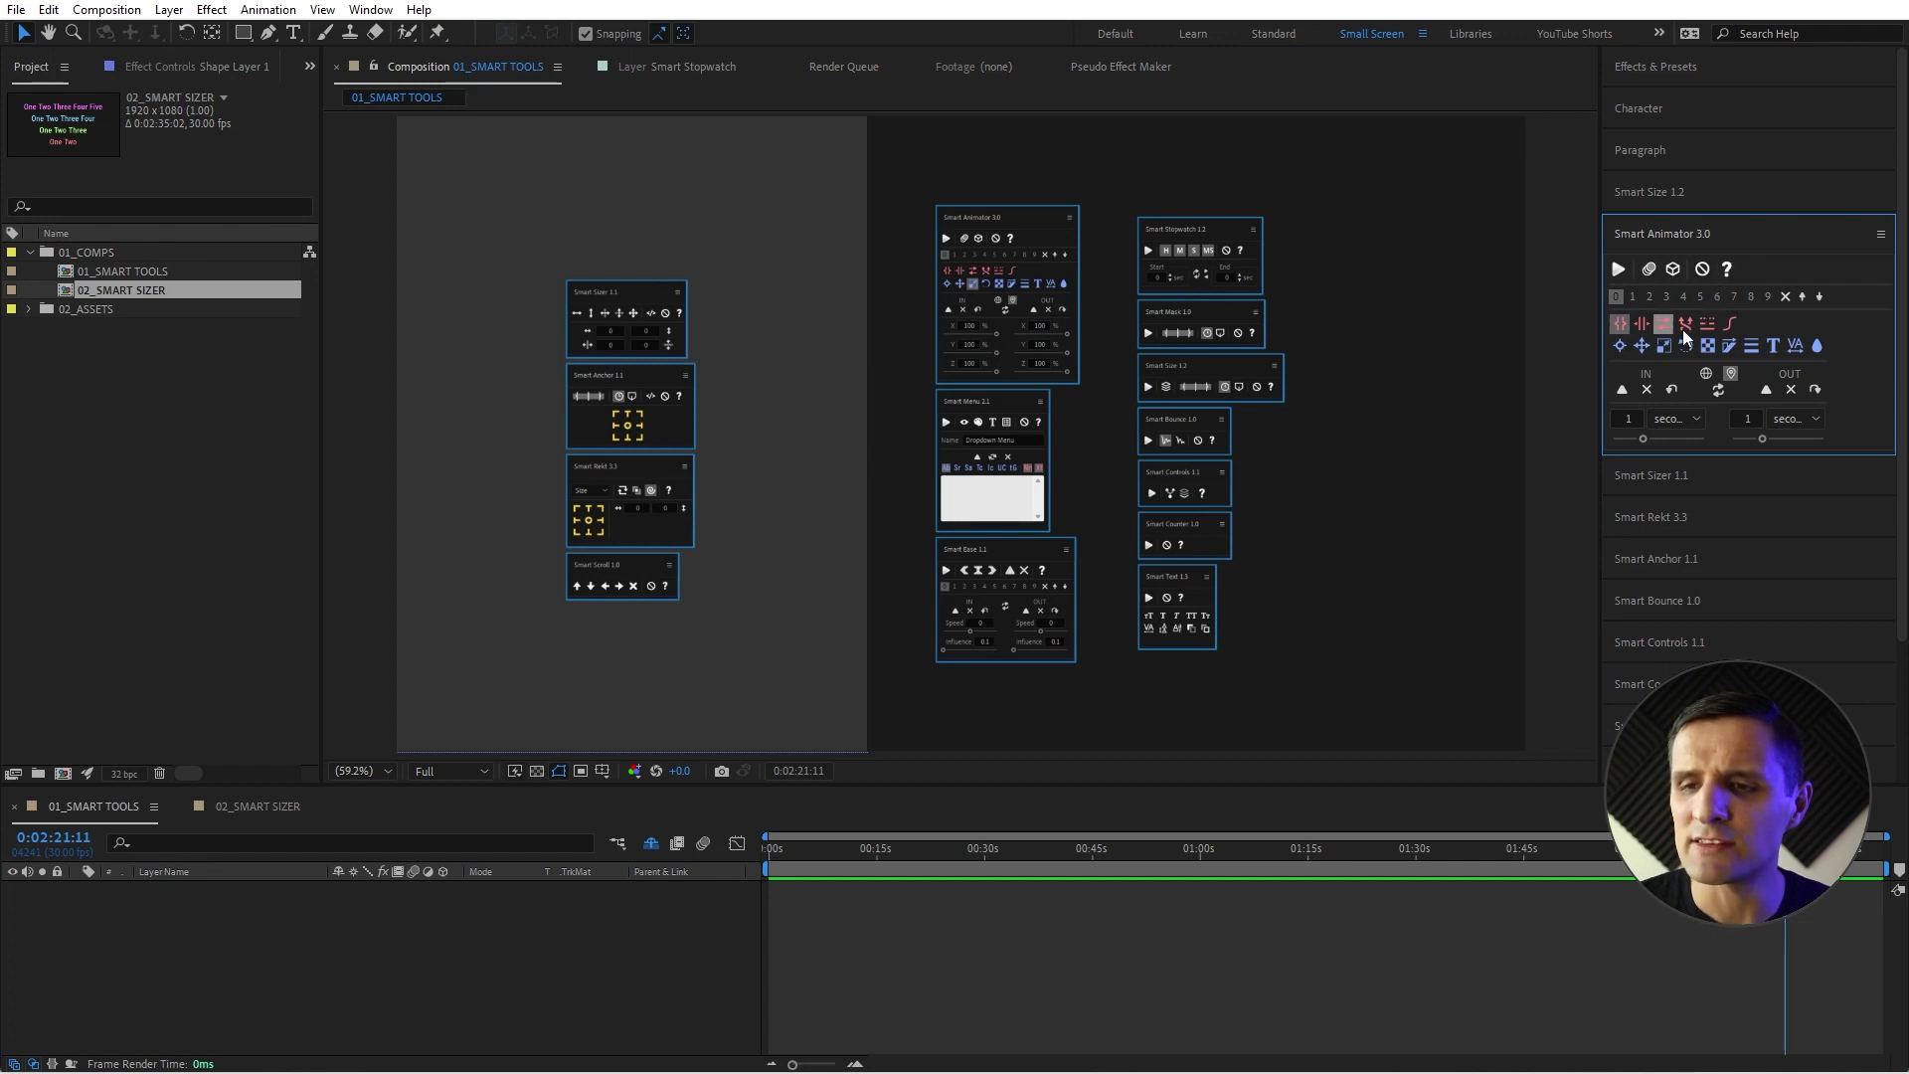
Try Smart Rekt 3.3's Margin mode, then its Fill mode.
{"action": "left_click", "coordinate": [1673, 239]}
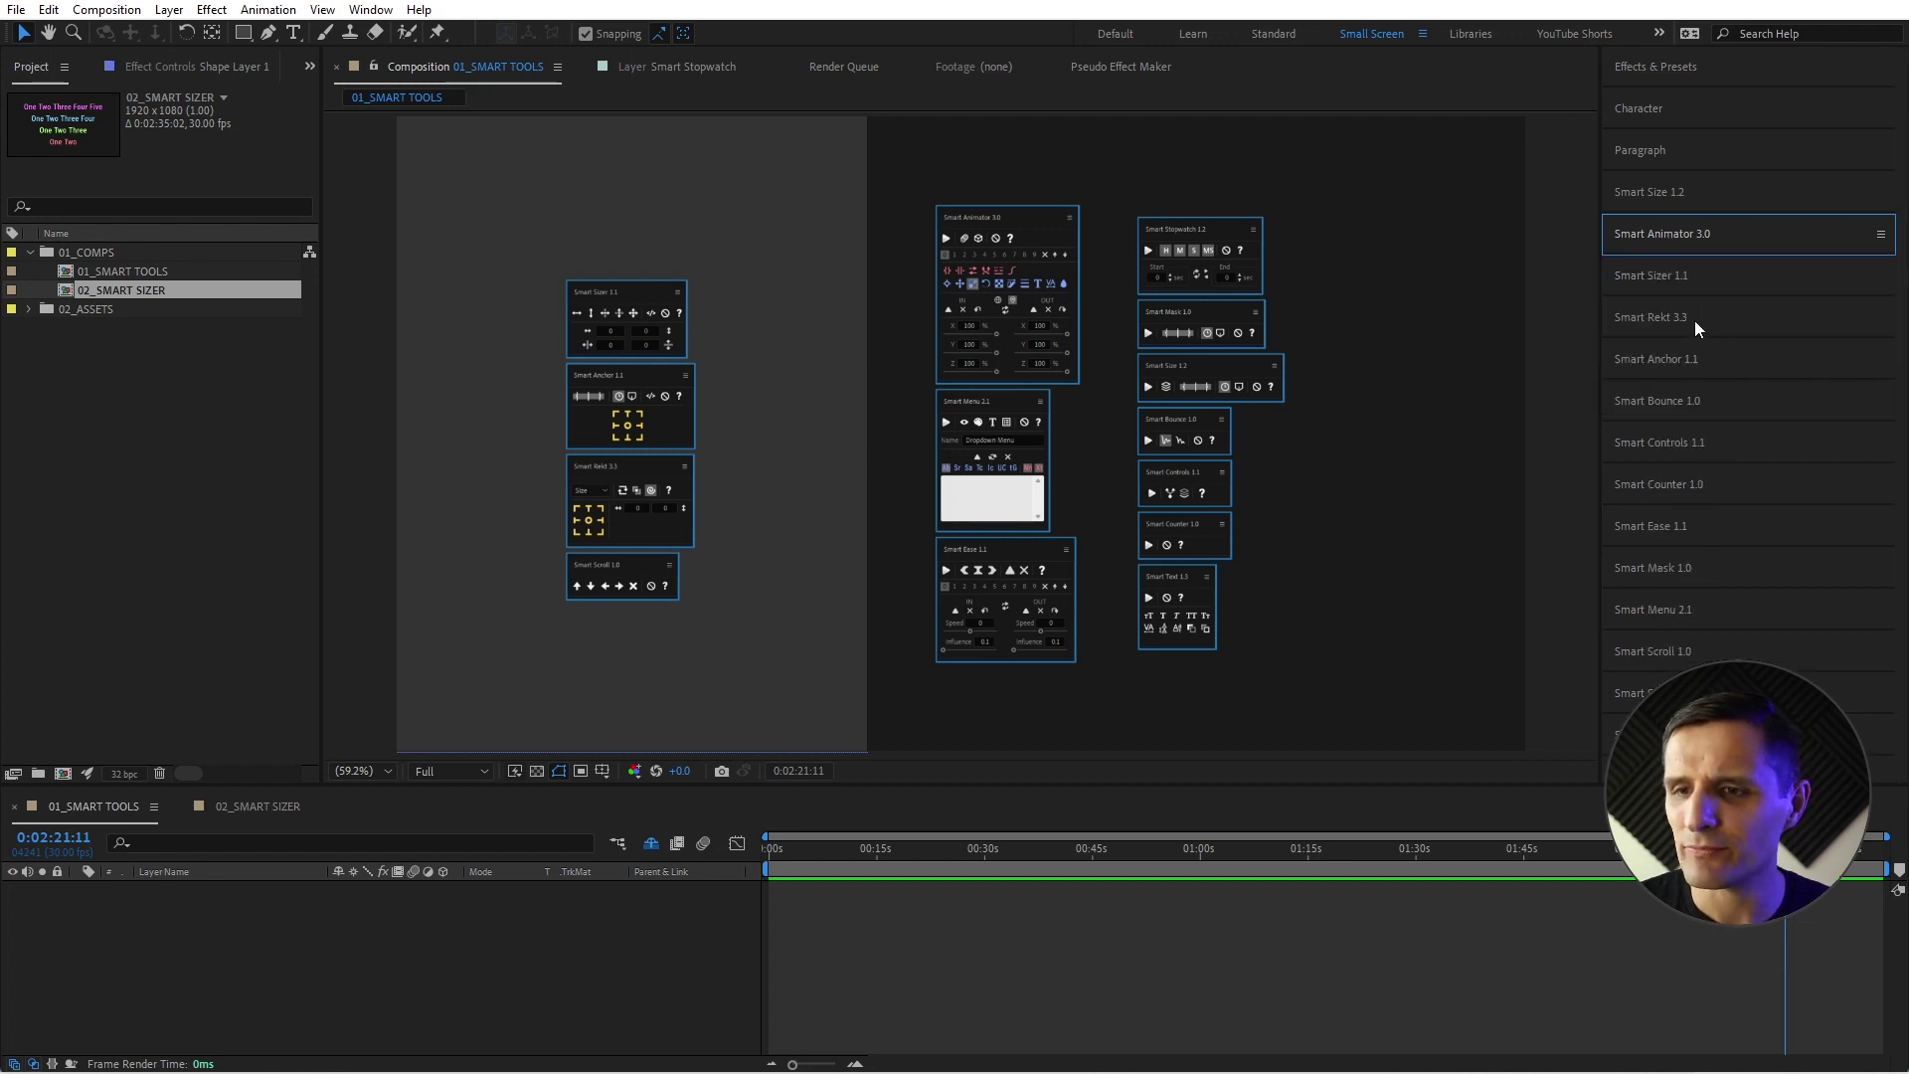
{"action": "left_click", "coordinate": [1695, 320]}
{"action": "left_click", "coordinate": [1655, 357]}
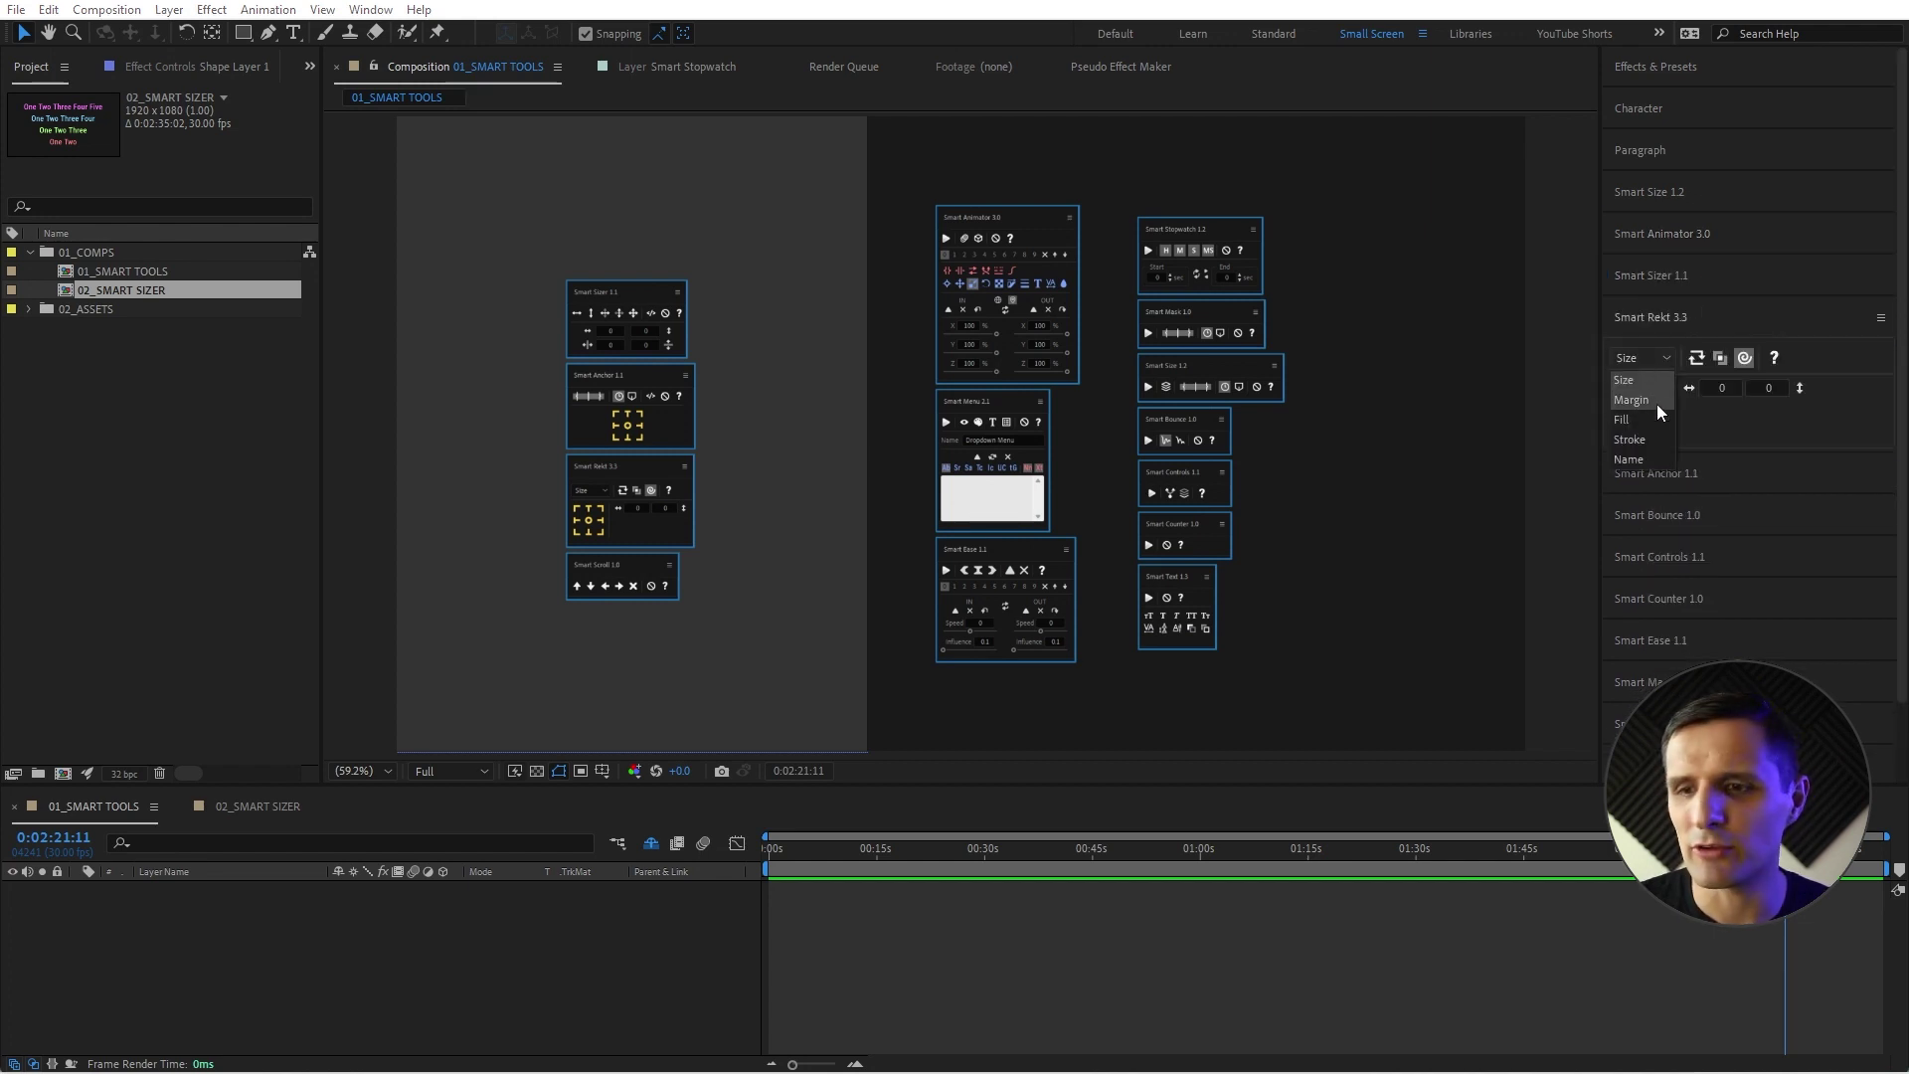
{"action": "left_click", "coordinate": [1657, 404]}
{"action": "left_click", "coordinate": [1651, 360]}
{"action": "left_click", "coordinate": [1662, 415]}
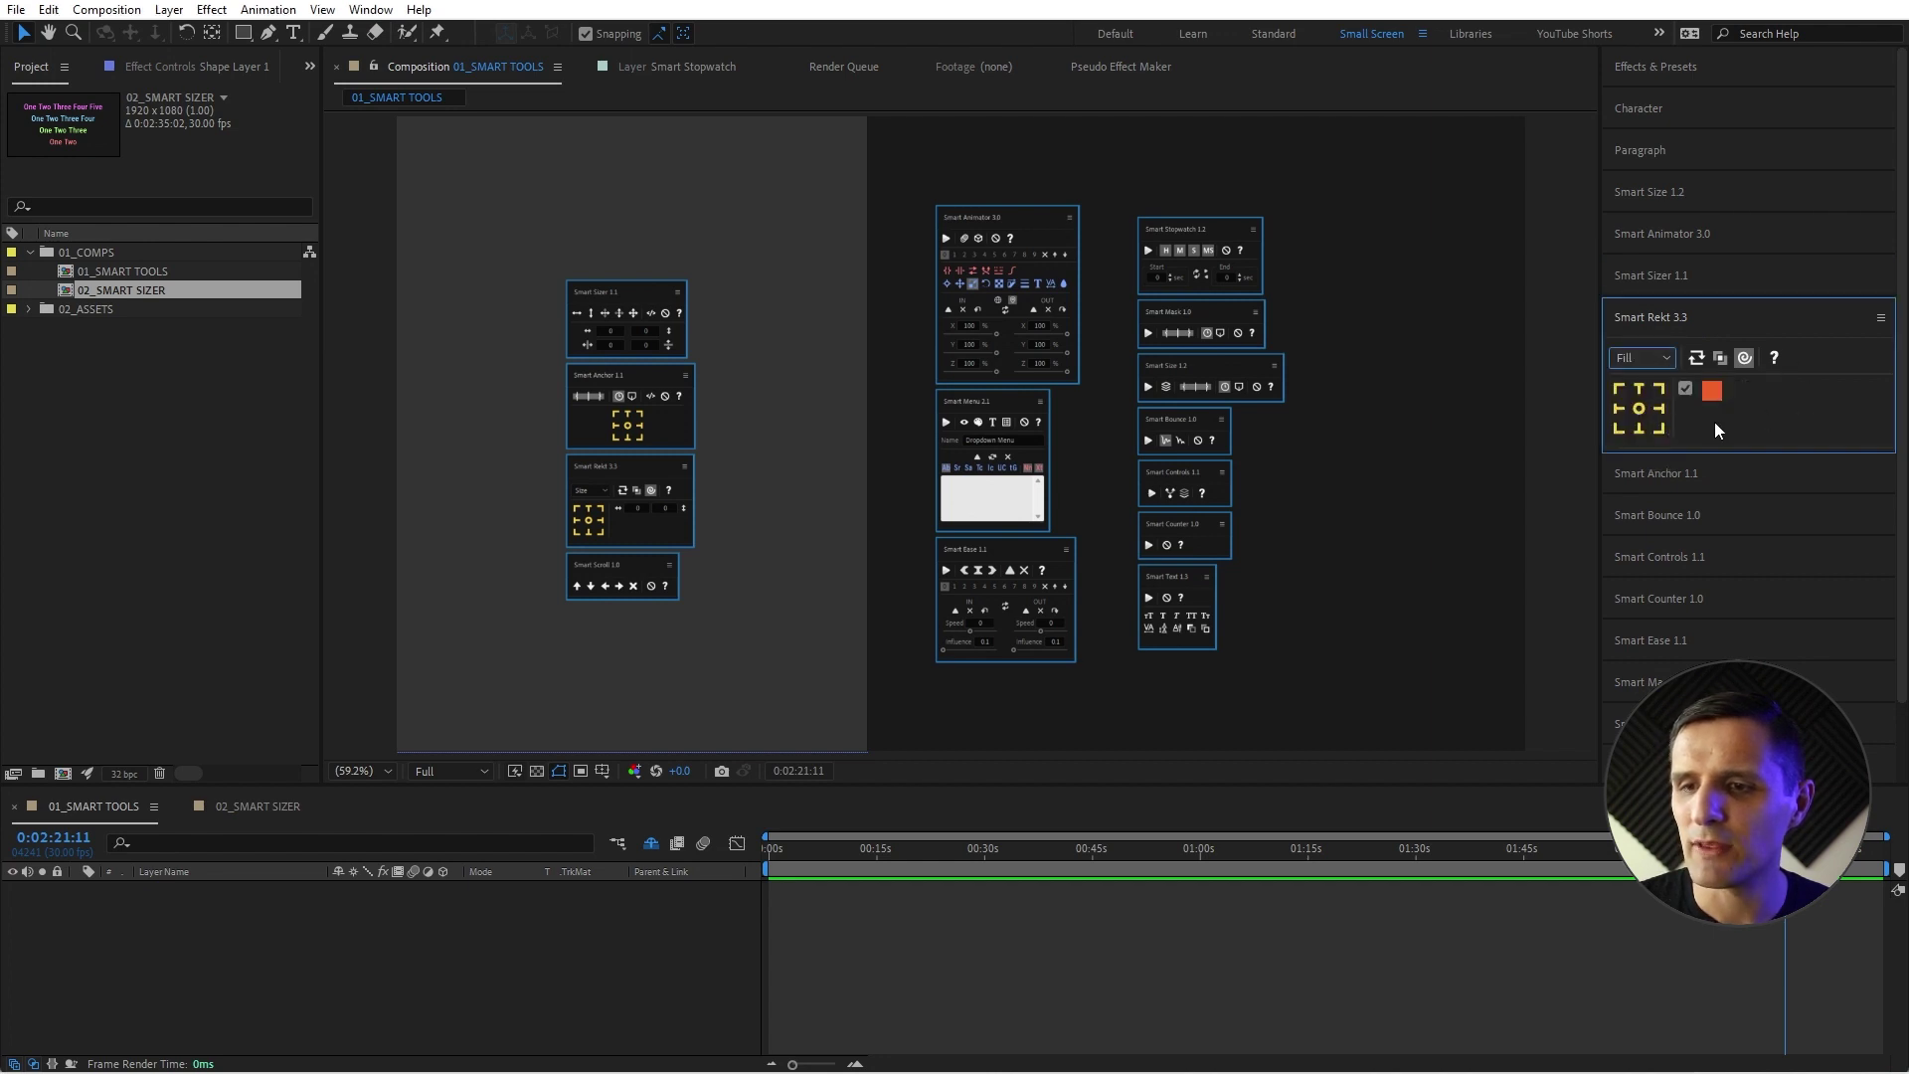
Browse Smart Animator's position, rotation and skew settings, return to scale, and float Smart Rekt.
{"action": "left_click", "coordinate": [1678, 235]}
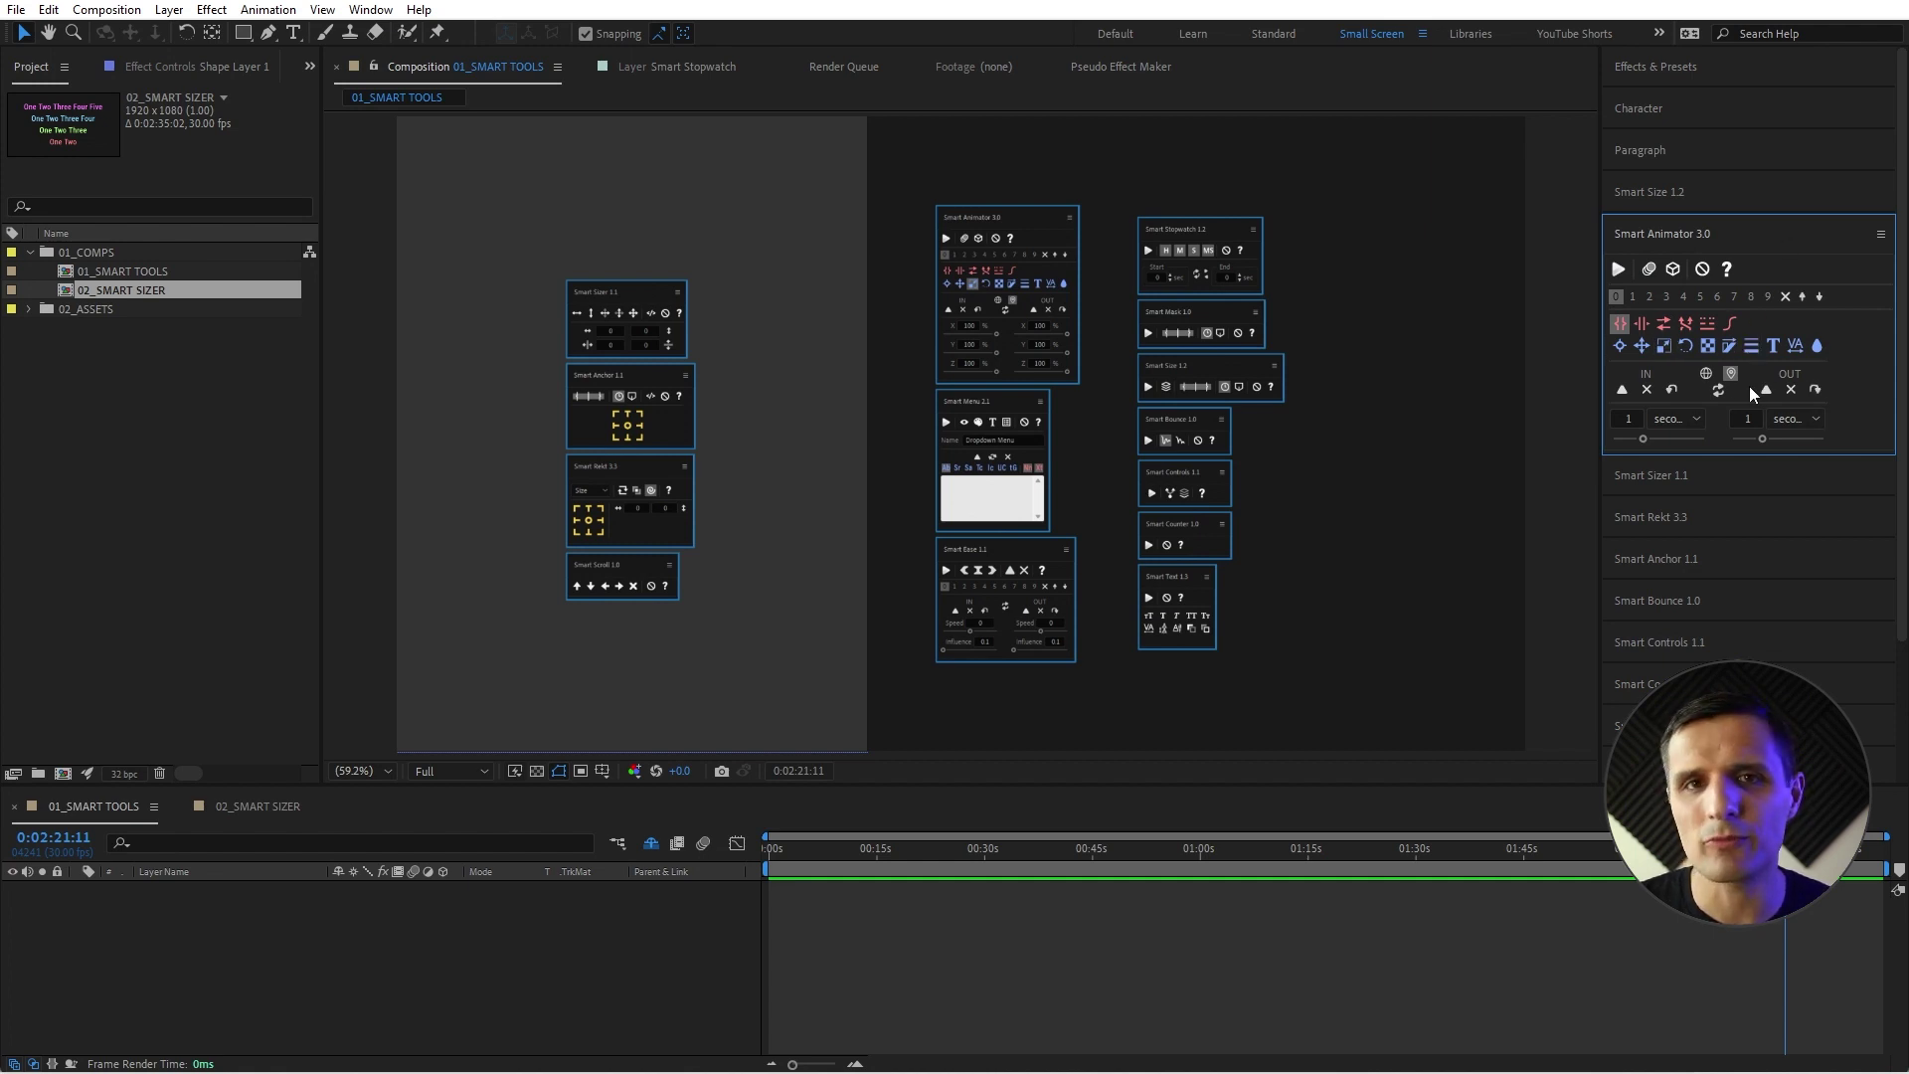
{"action": "left_click", "coordinate": [1662, 350]}
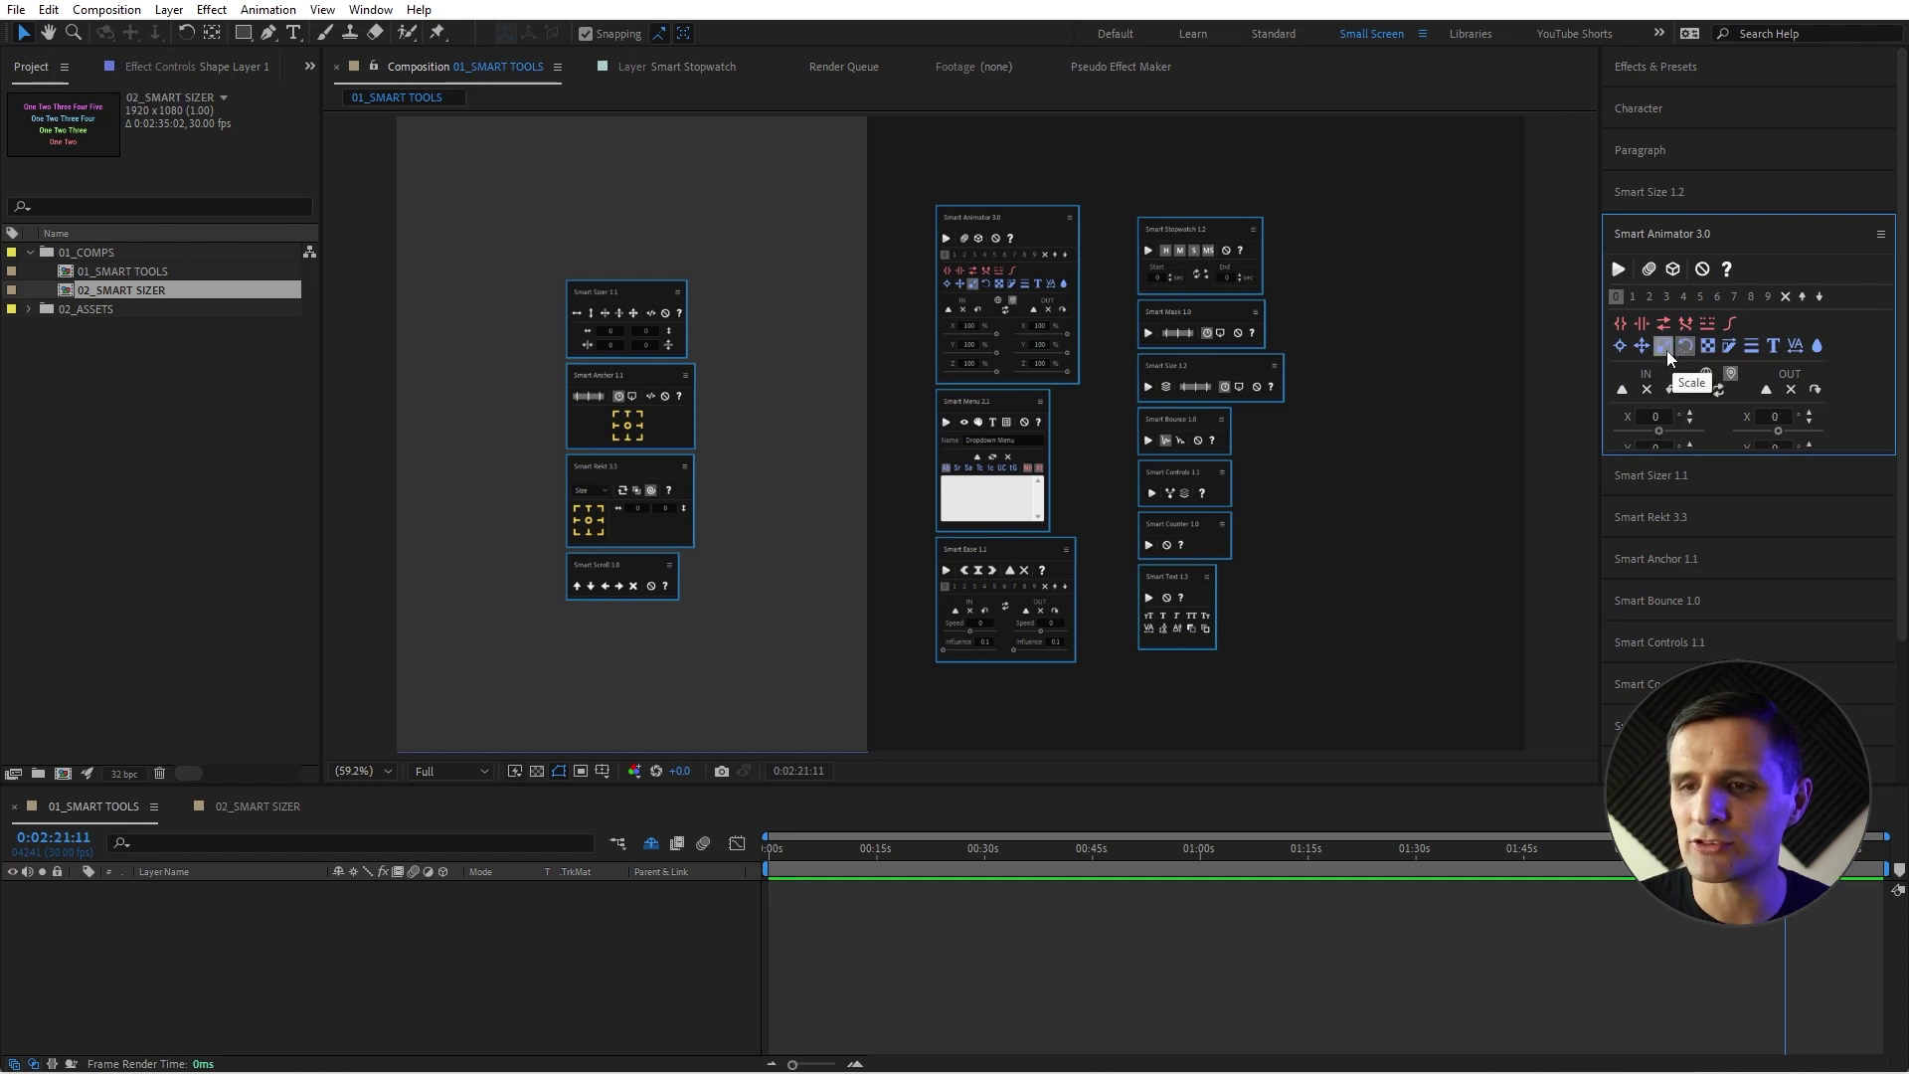
{"action": "left_click", "coordinate": [1646, 347]}
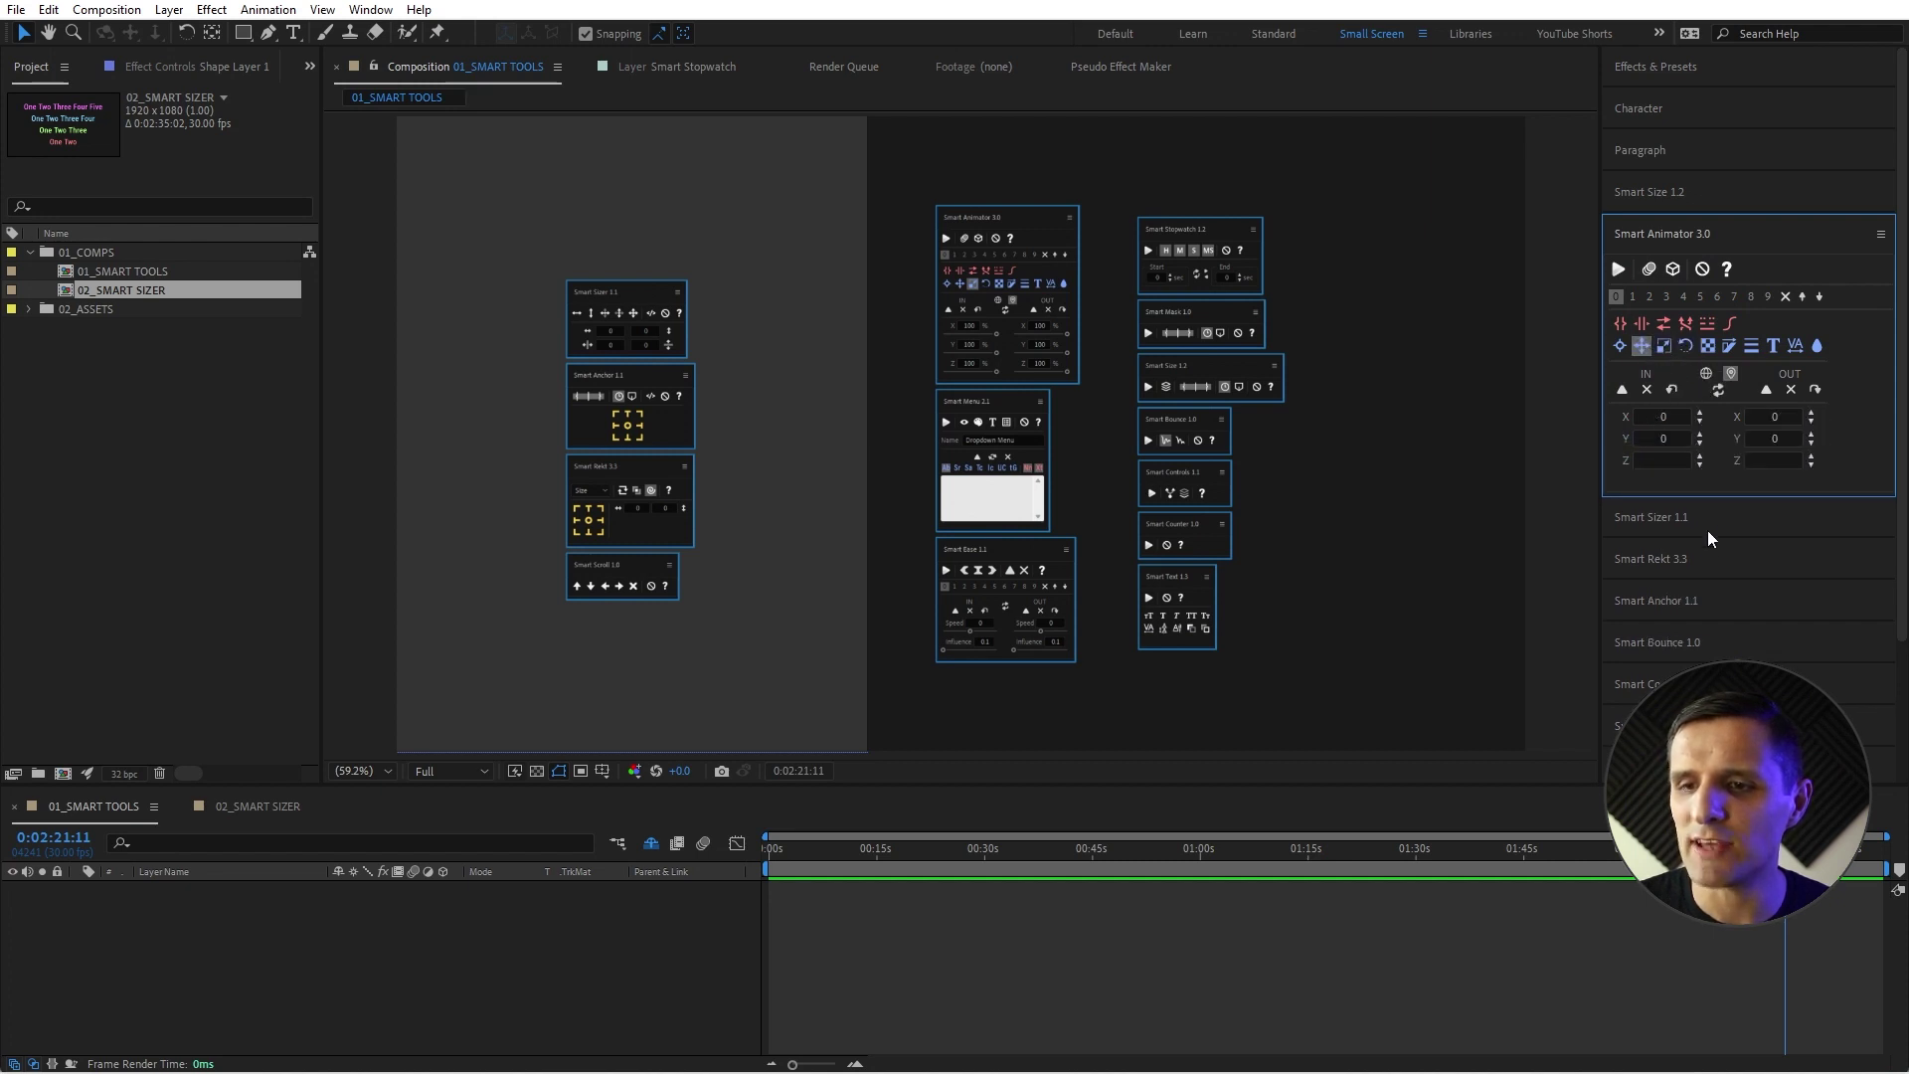
{"action": "left_click", "coordinate": [1687, 347]}
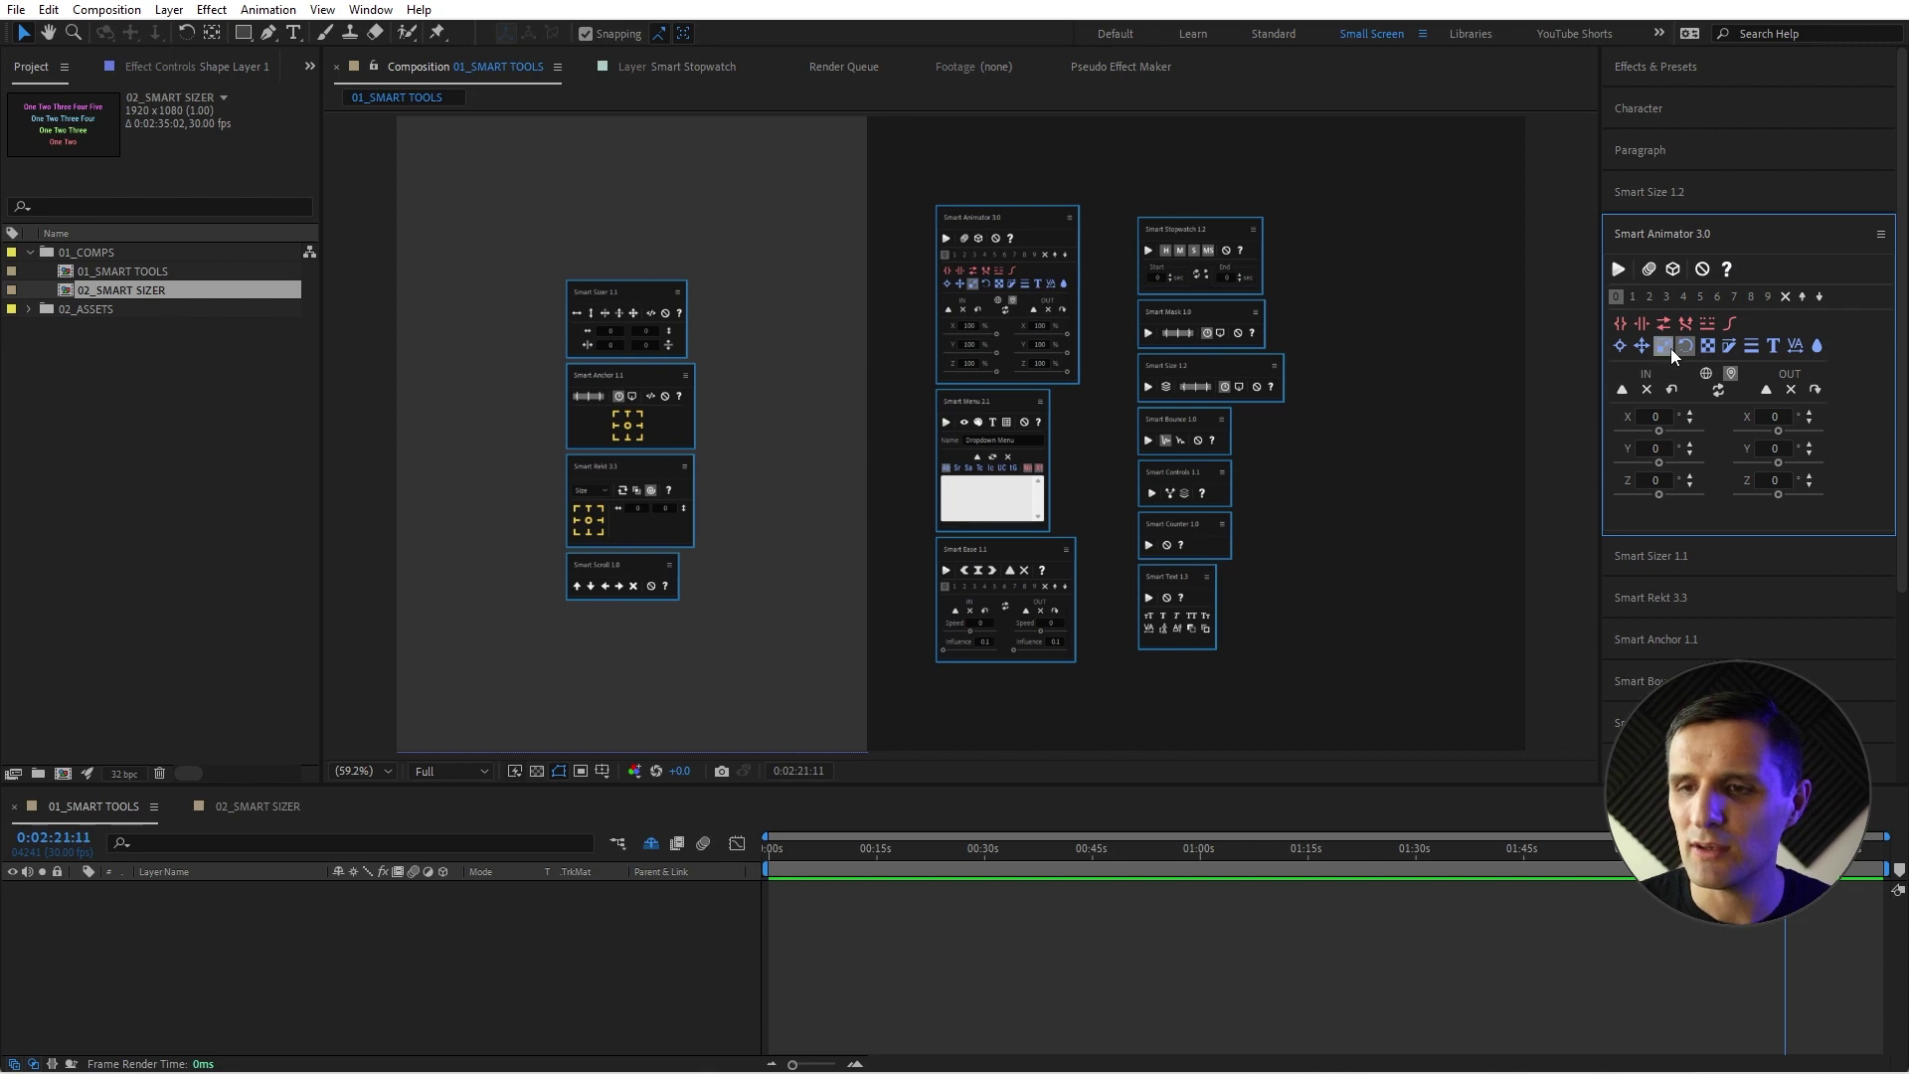
{"action": "left_click", "coordinate": [1702, 348]}
{"action": "left_click", "coordinate": [1724, 350]}
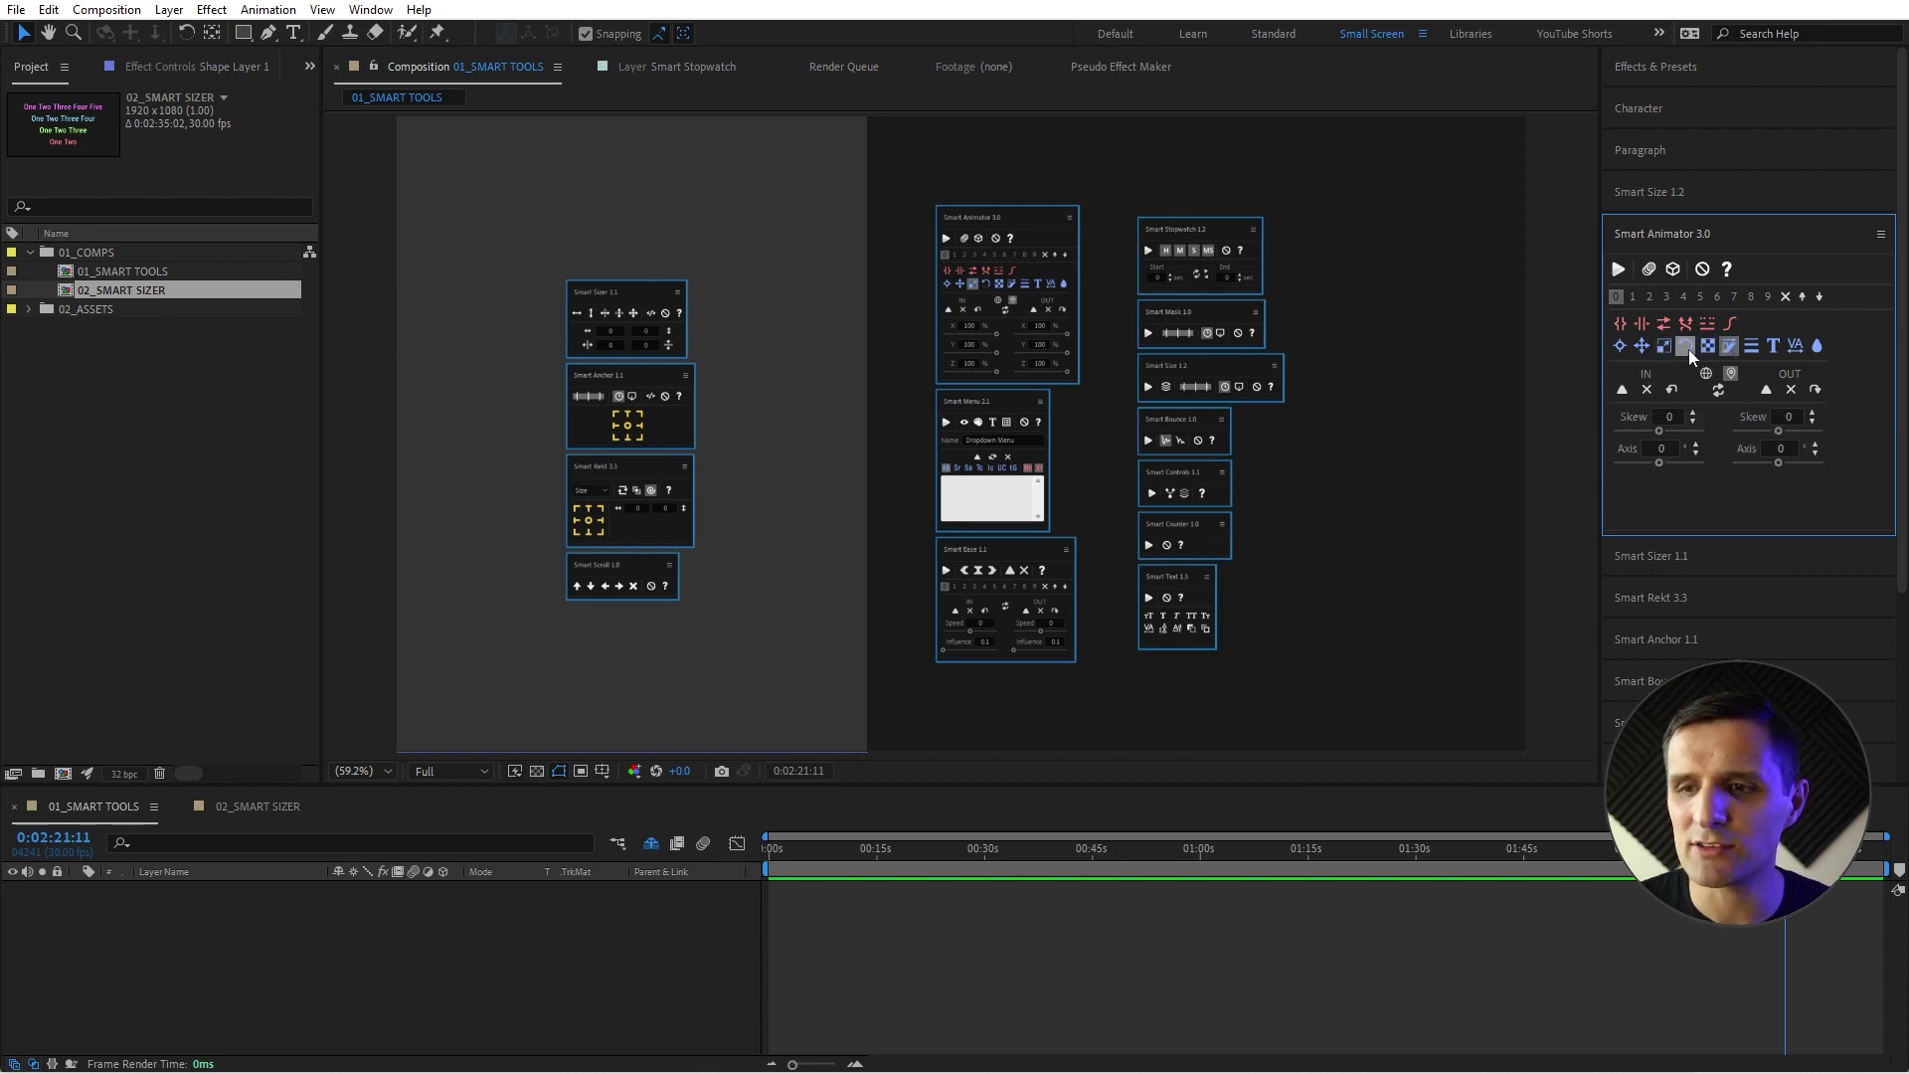
{"action": "left_click", "coordinate": [1688, 349]}
{"action": "left_click", "coordinate": [1662, 349]}
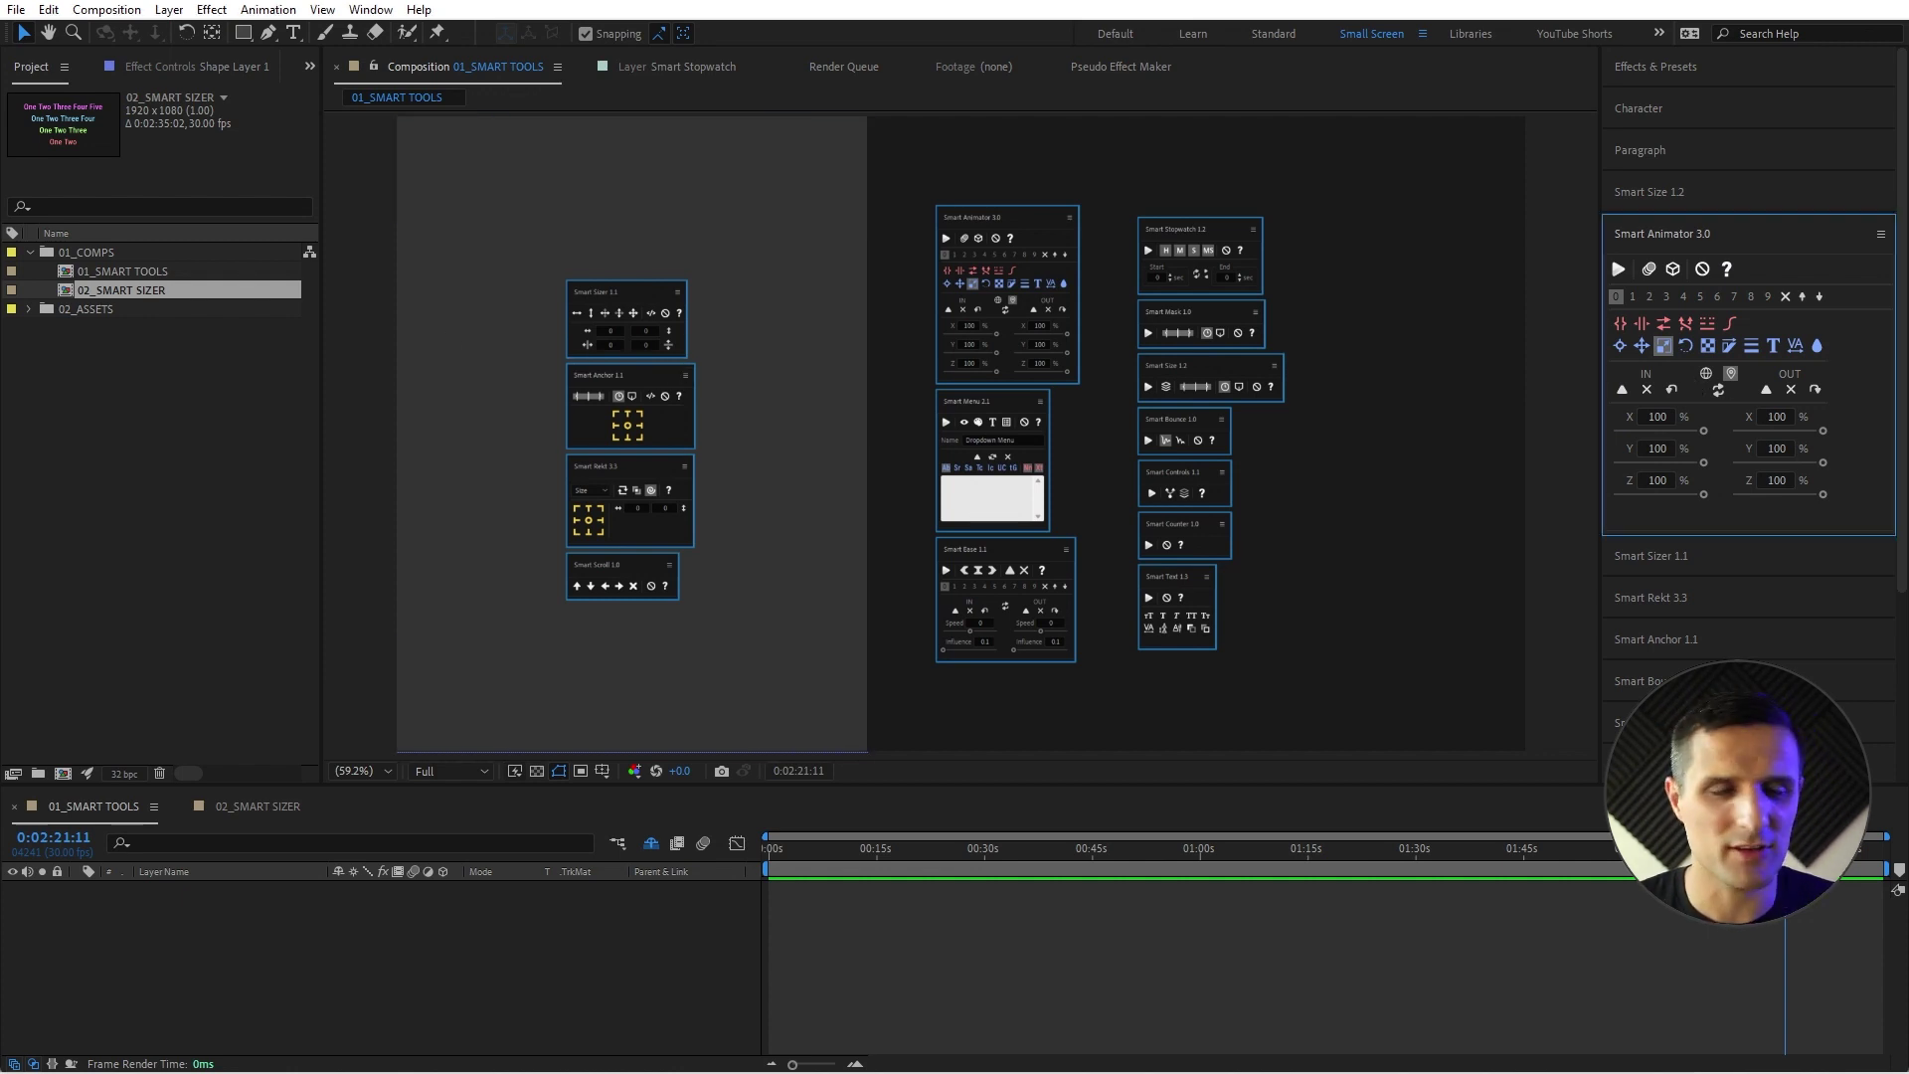
{"action": "left_click_drag", "start_coordinate": [1011, 434], "coordinate": [1220, 267]}
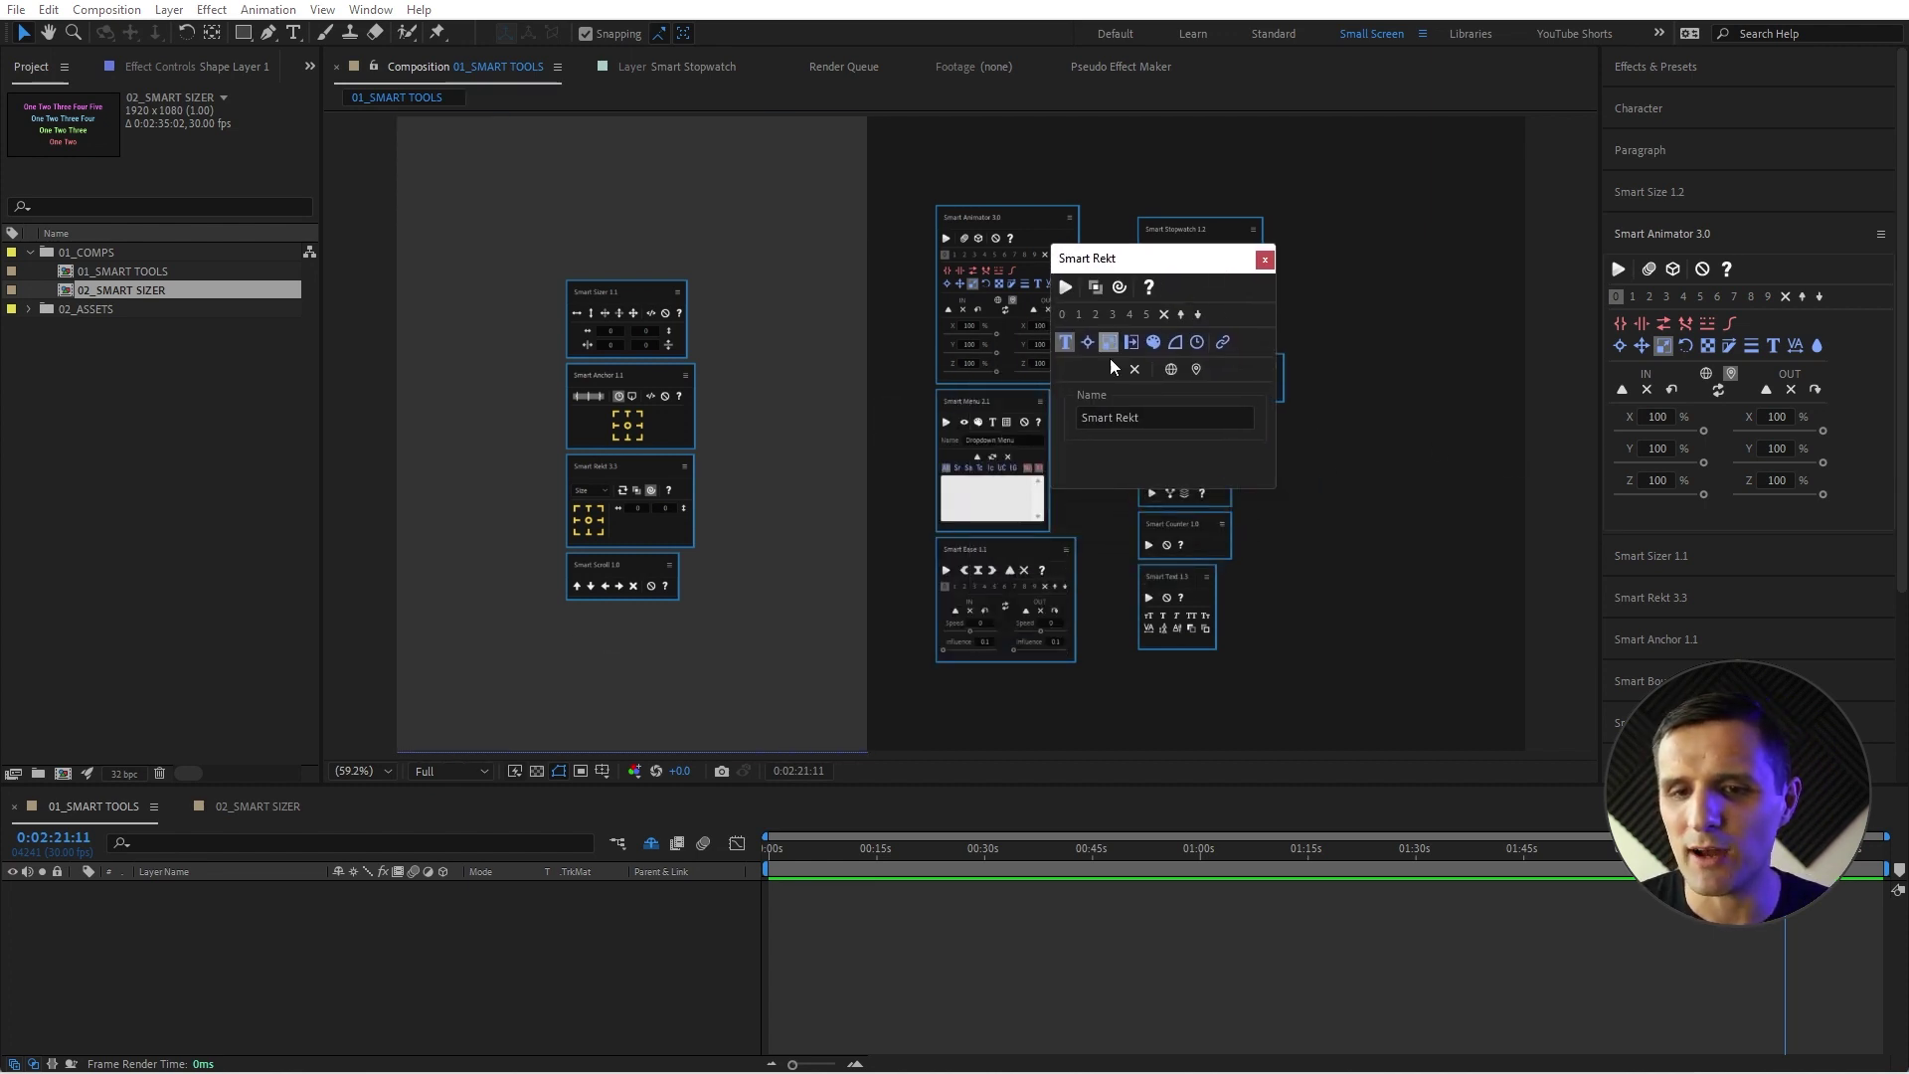
Move the floating Smart Rekt window to the right and expand the docked Smart Rekt 3.3 panel.
{"action": "left_click", "coordinate": [1697, 238]}
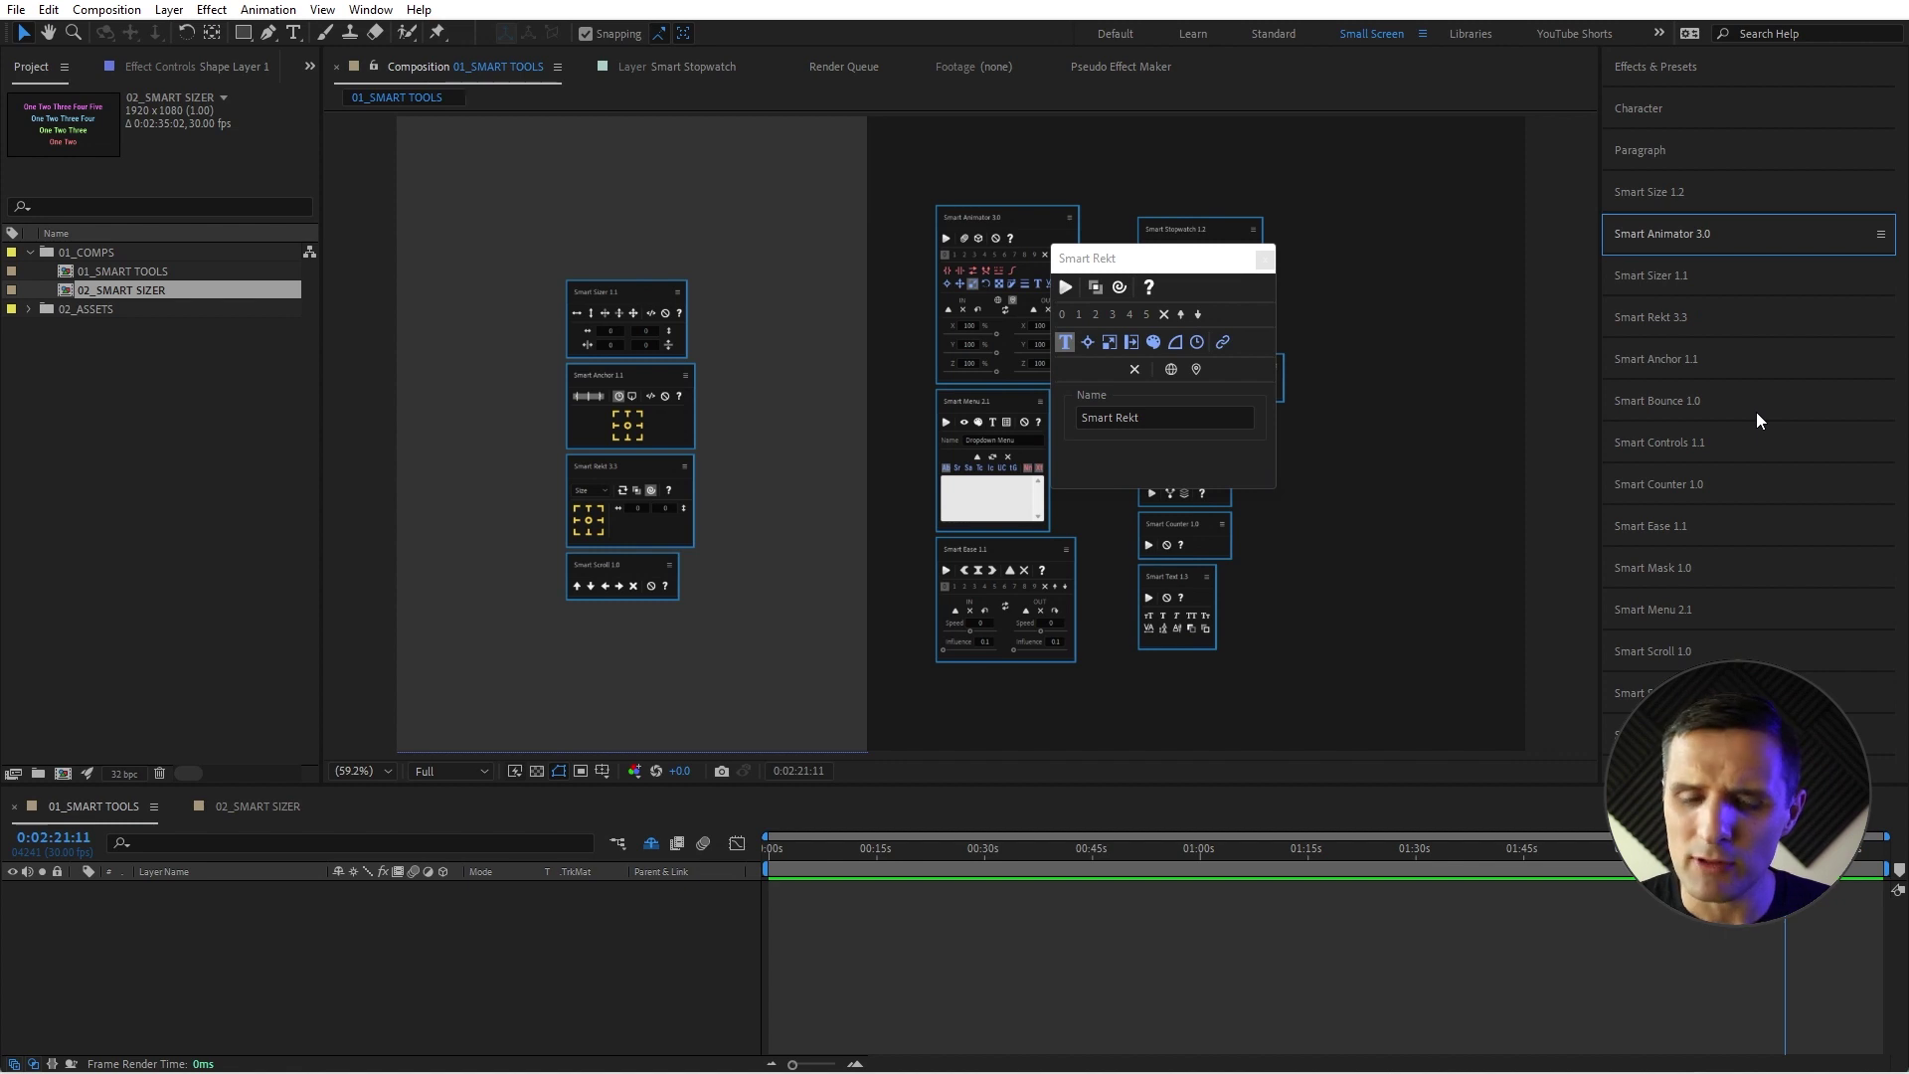
{"action": "left_click_drag", "start_coordinate": [1253, 284], "coordinate": [1526, 253]}
{"action": "left_click", "coordinate": [1707, 321]}
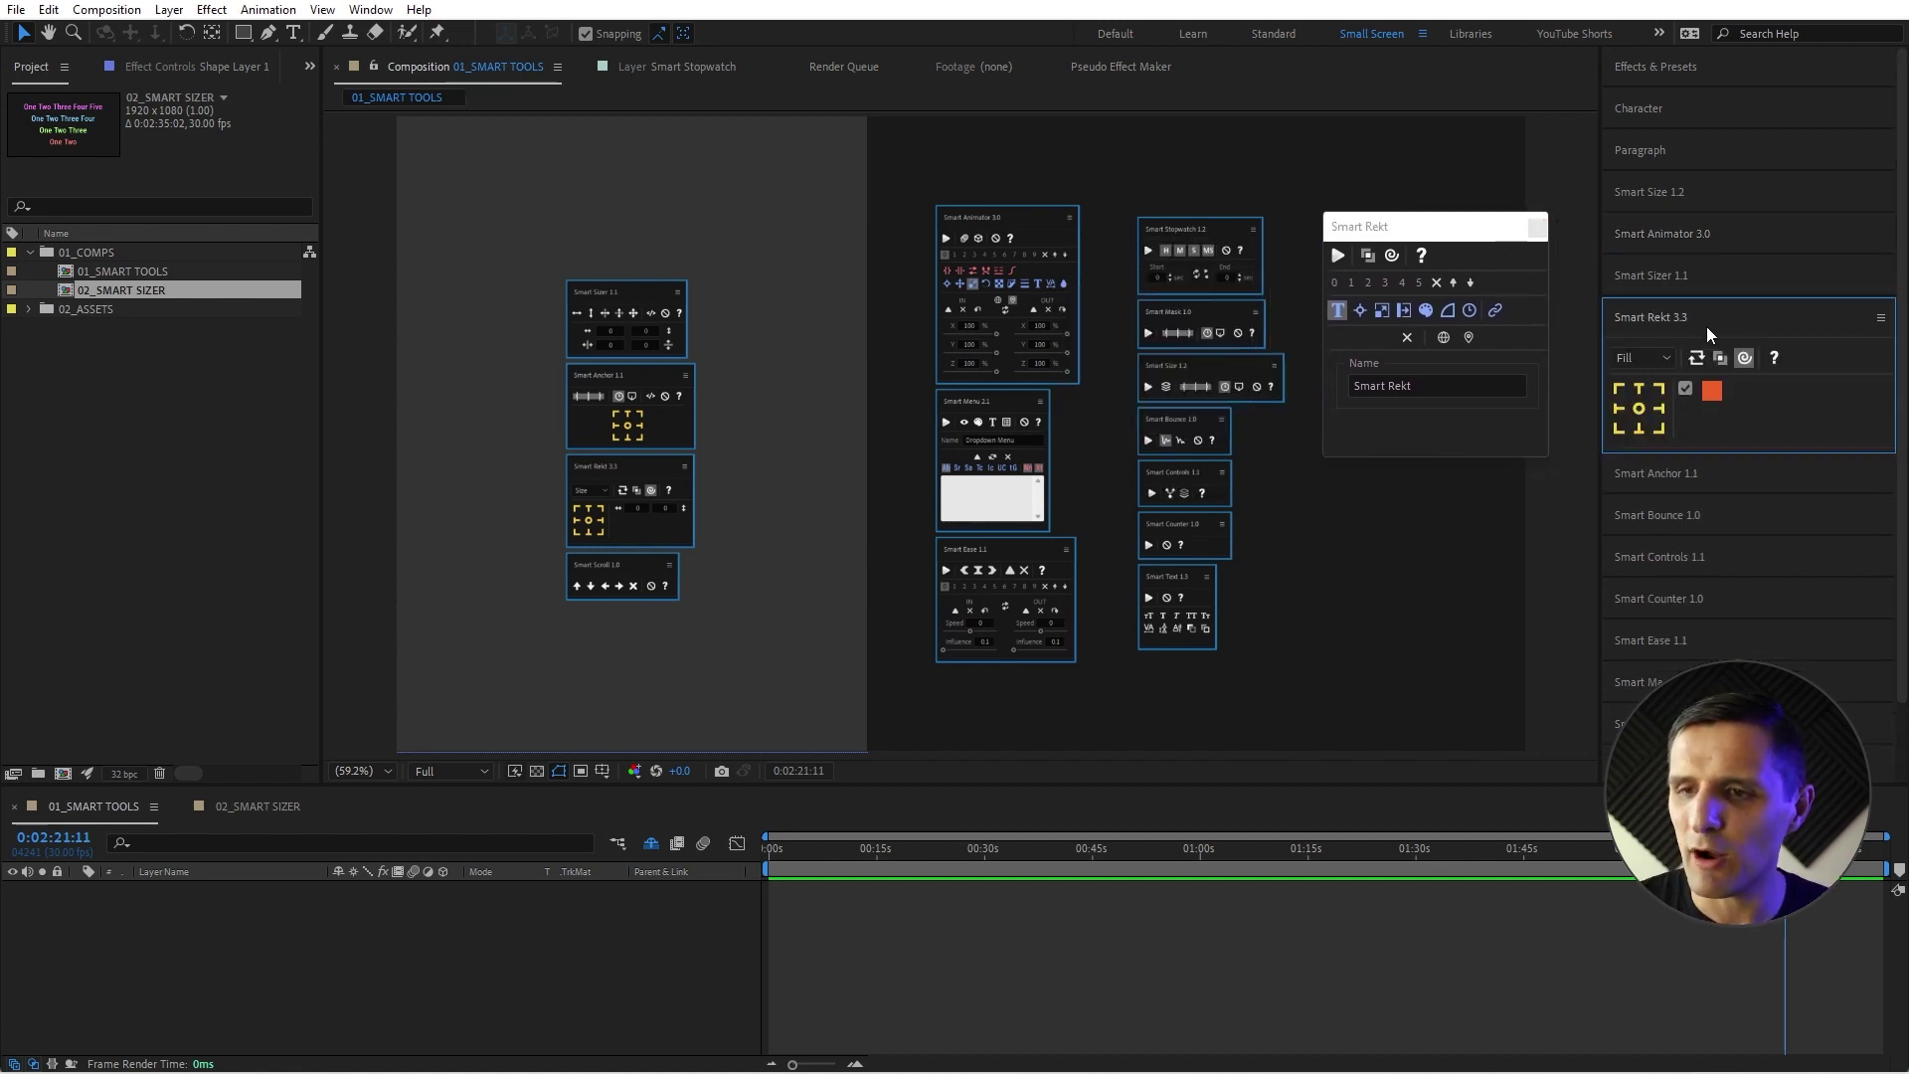
Set docked Smart Rekt to Size mode anchored at top centre; show the floating anchor grid.
{"action": "left_click", "coordinate": [1666, 360]}
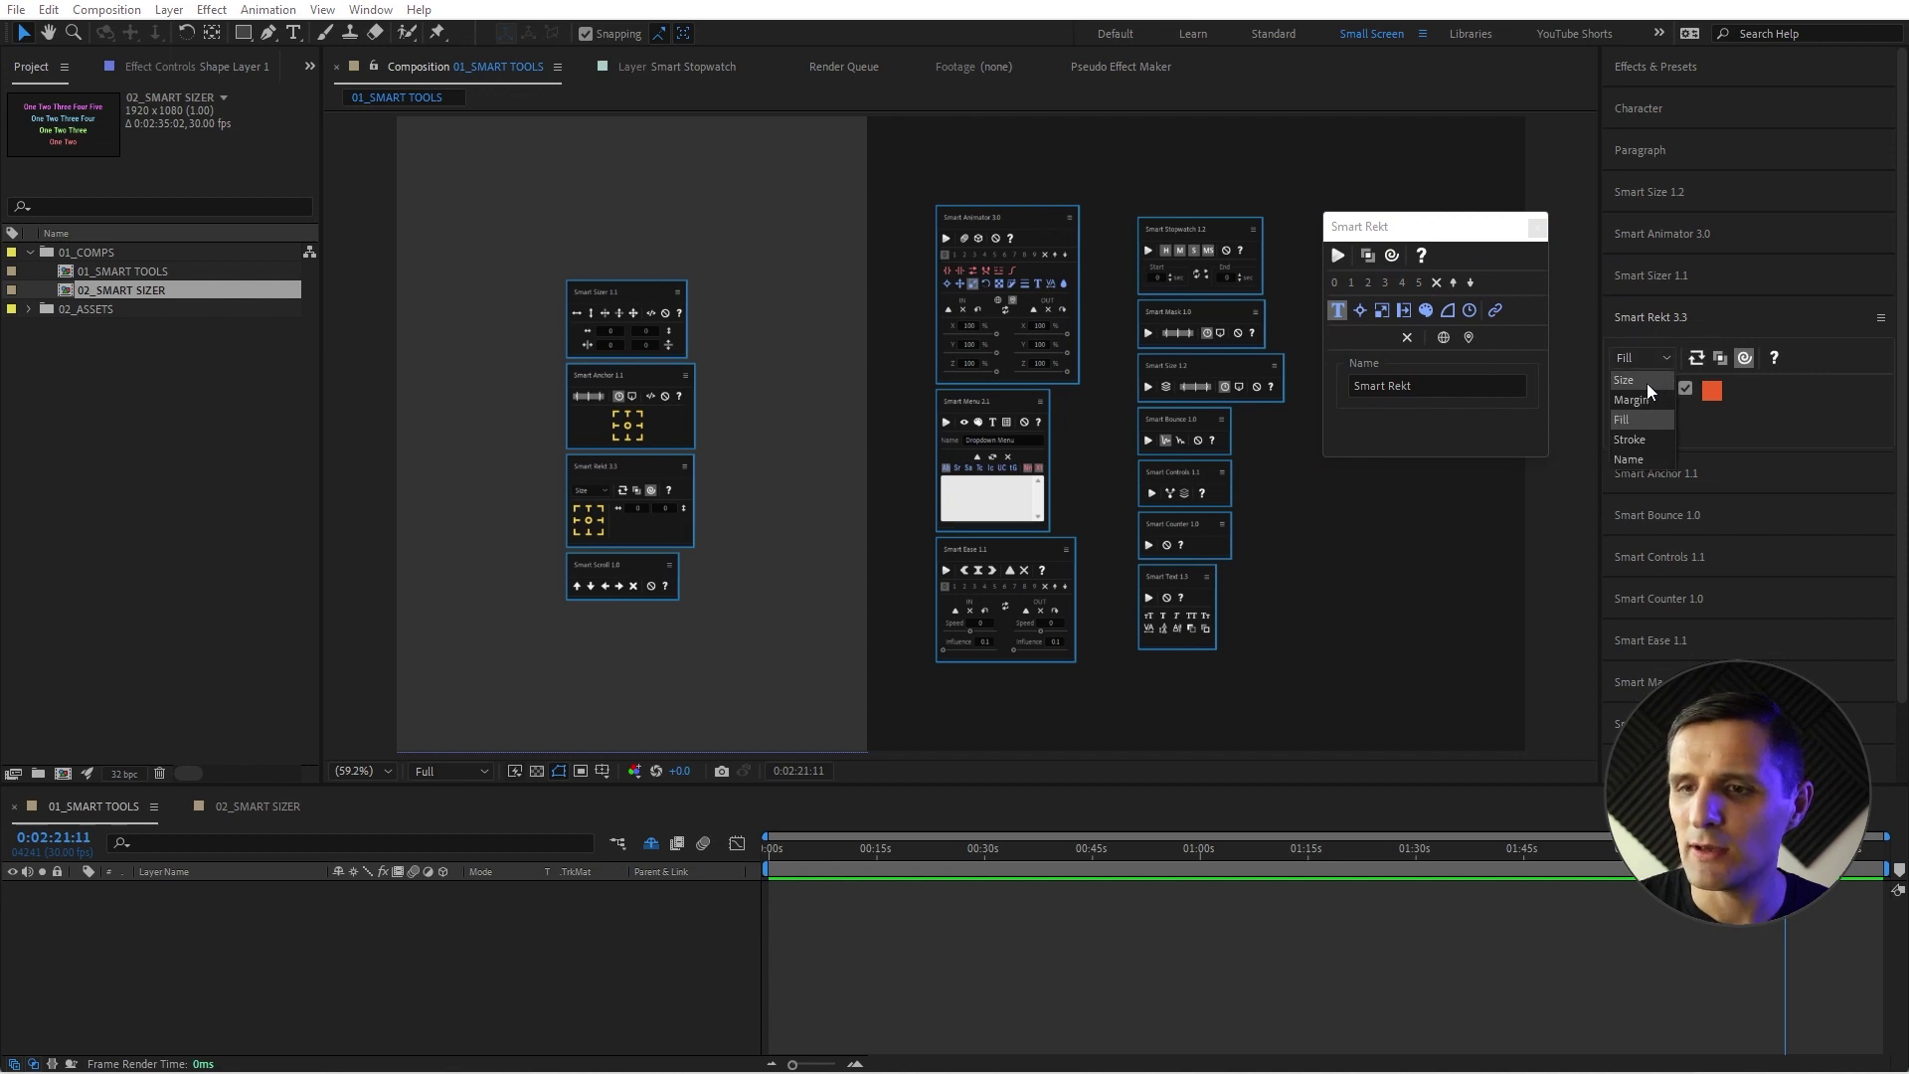
{"action": "left_click", "coordinate": [1646, 382]}
{"action": "left_click", "coordinate": [1639, 389]}
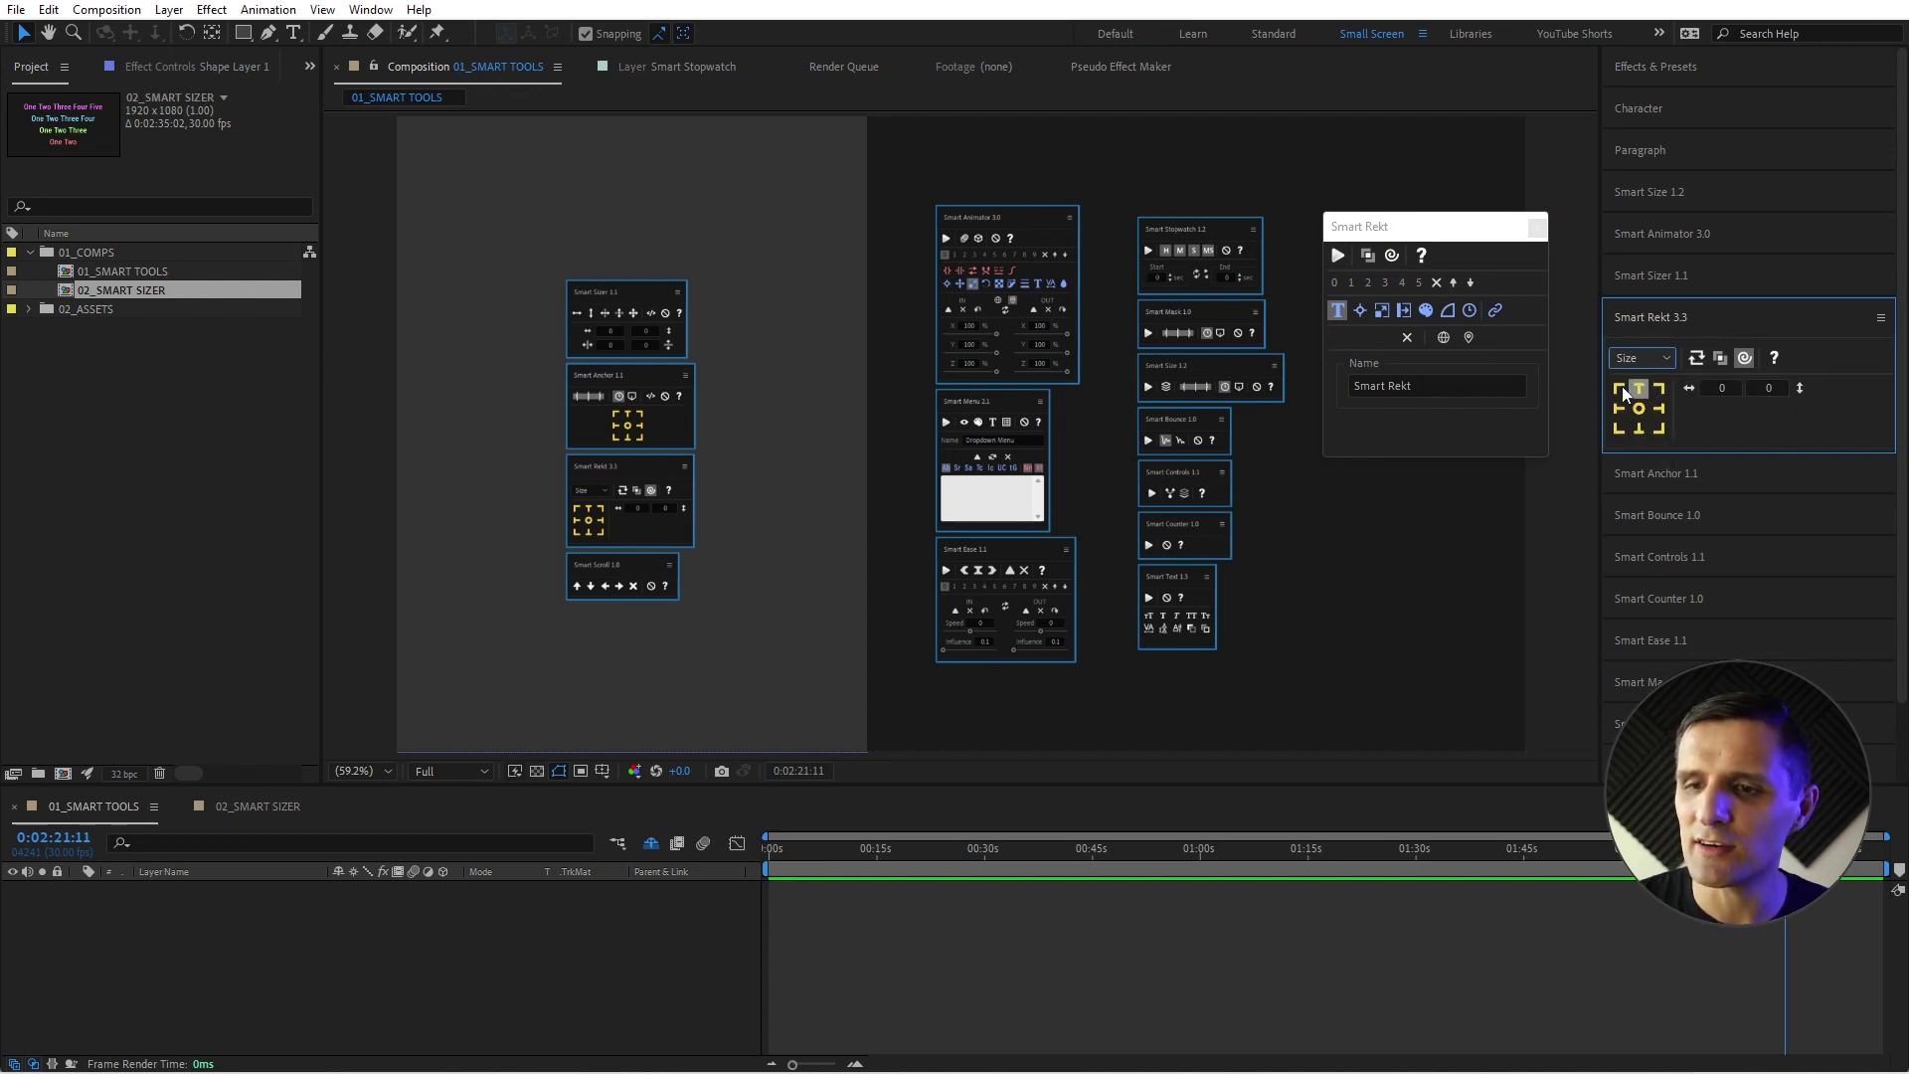
{"action": "left_click", "coordinate": [1638, 388]}
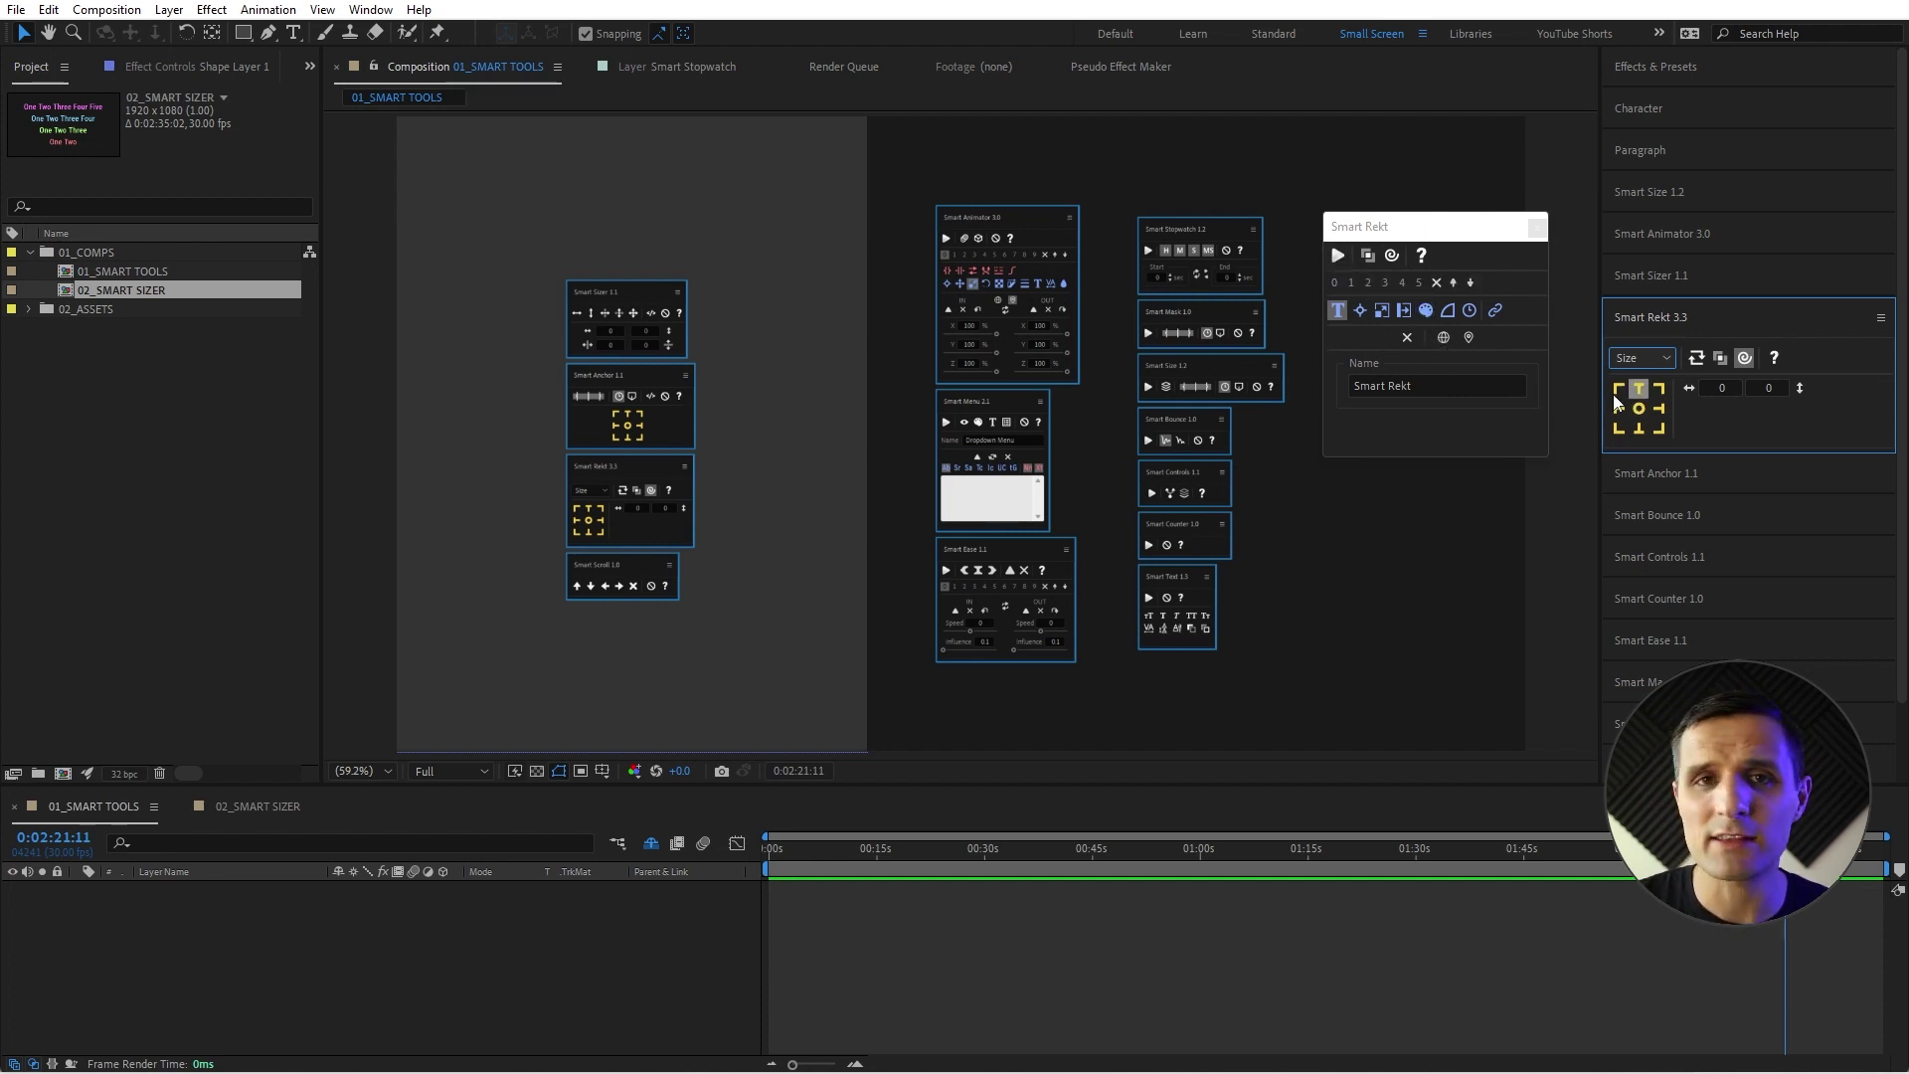
{"action": "left_click", "coordinate": [1362, 311]}
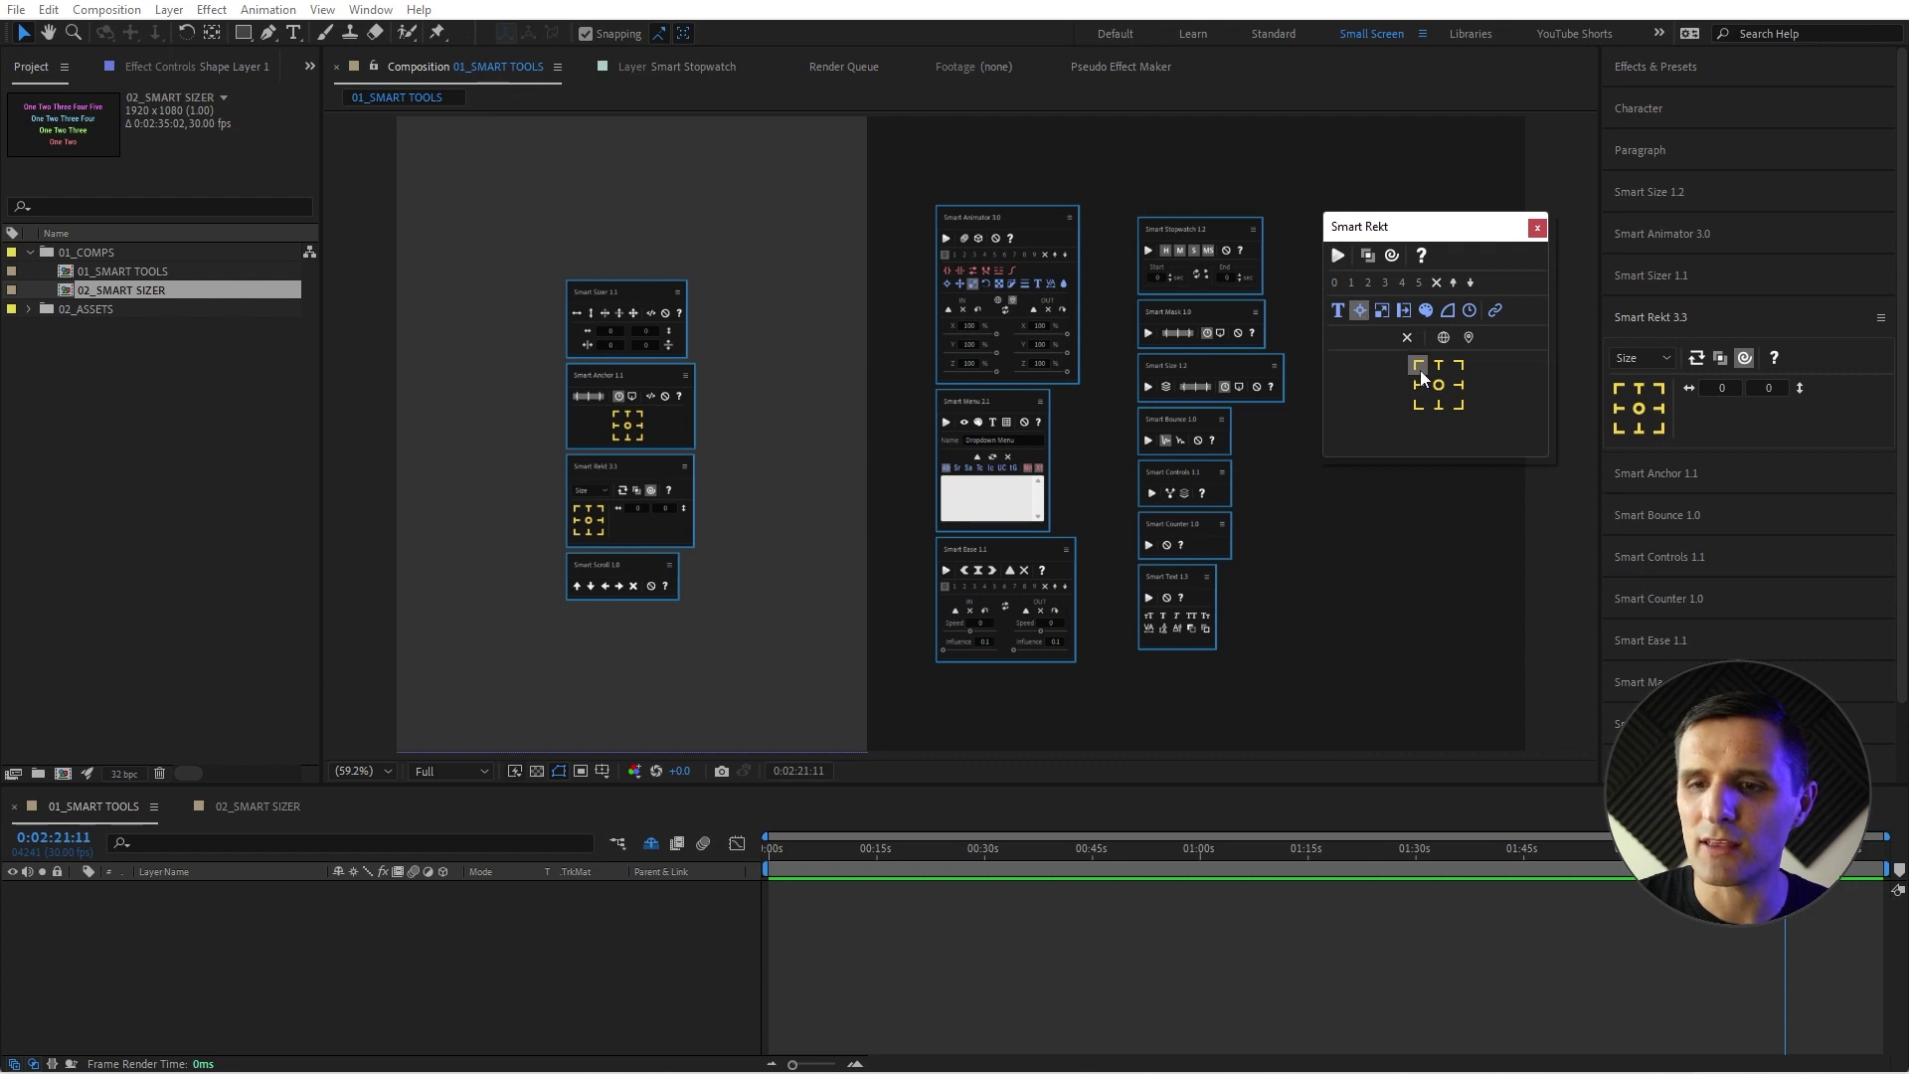
Select the floating window's 'Smart Rekt' name text, then show its width and height fields.
{"action": "left_click", "coordinate": [1337, 311]}
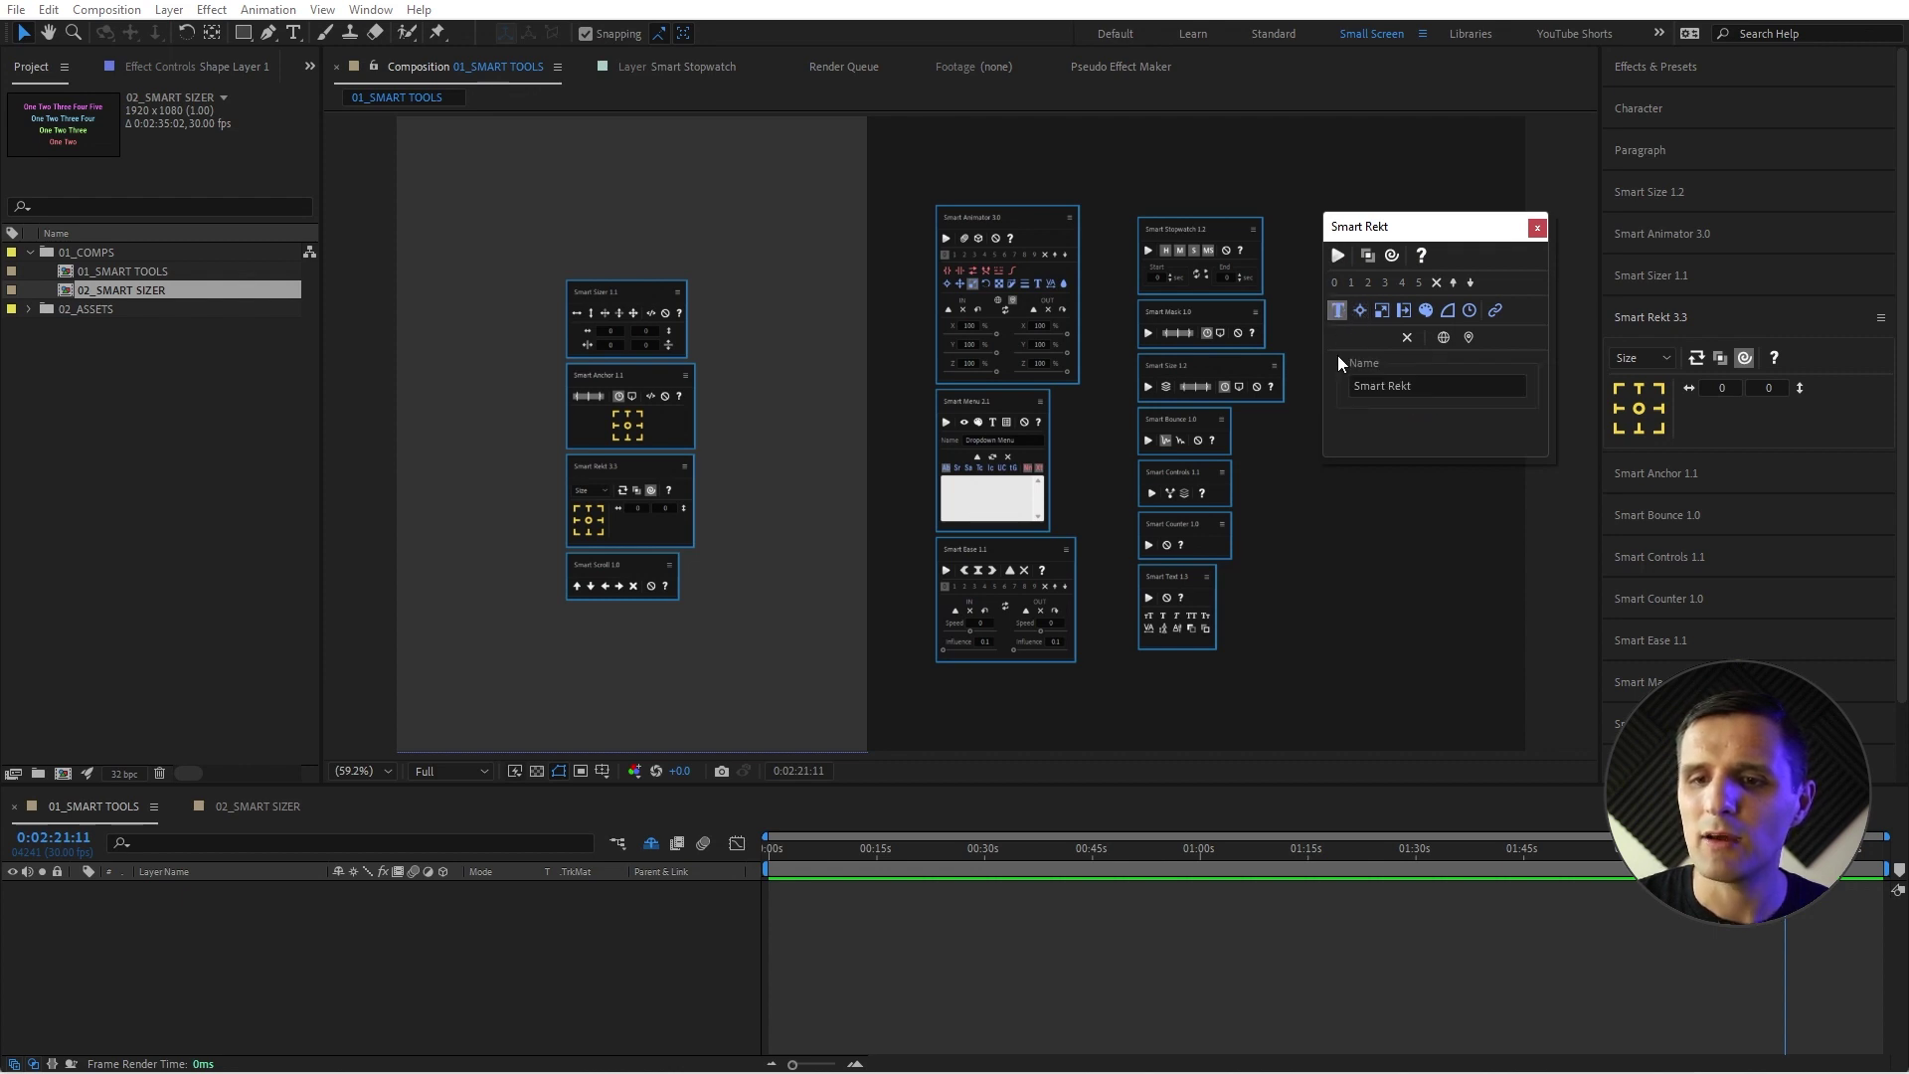
{"action": "left_click_drag", "start_coordinate": [1422, 385], "coordinate": [1350, 386]}
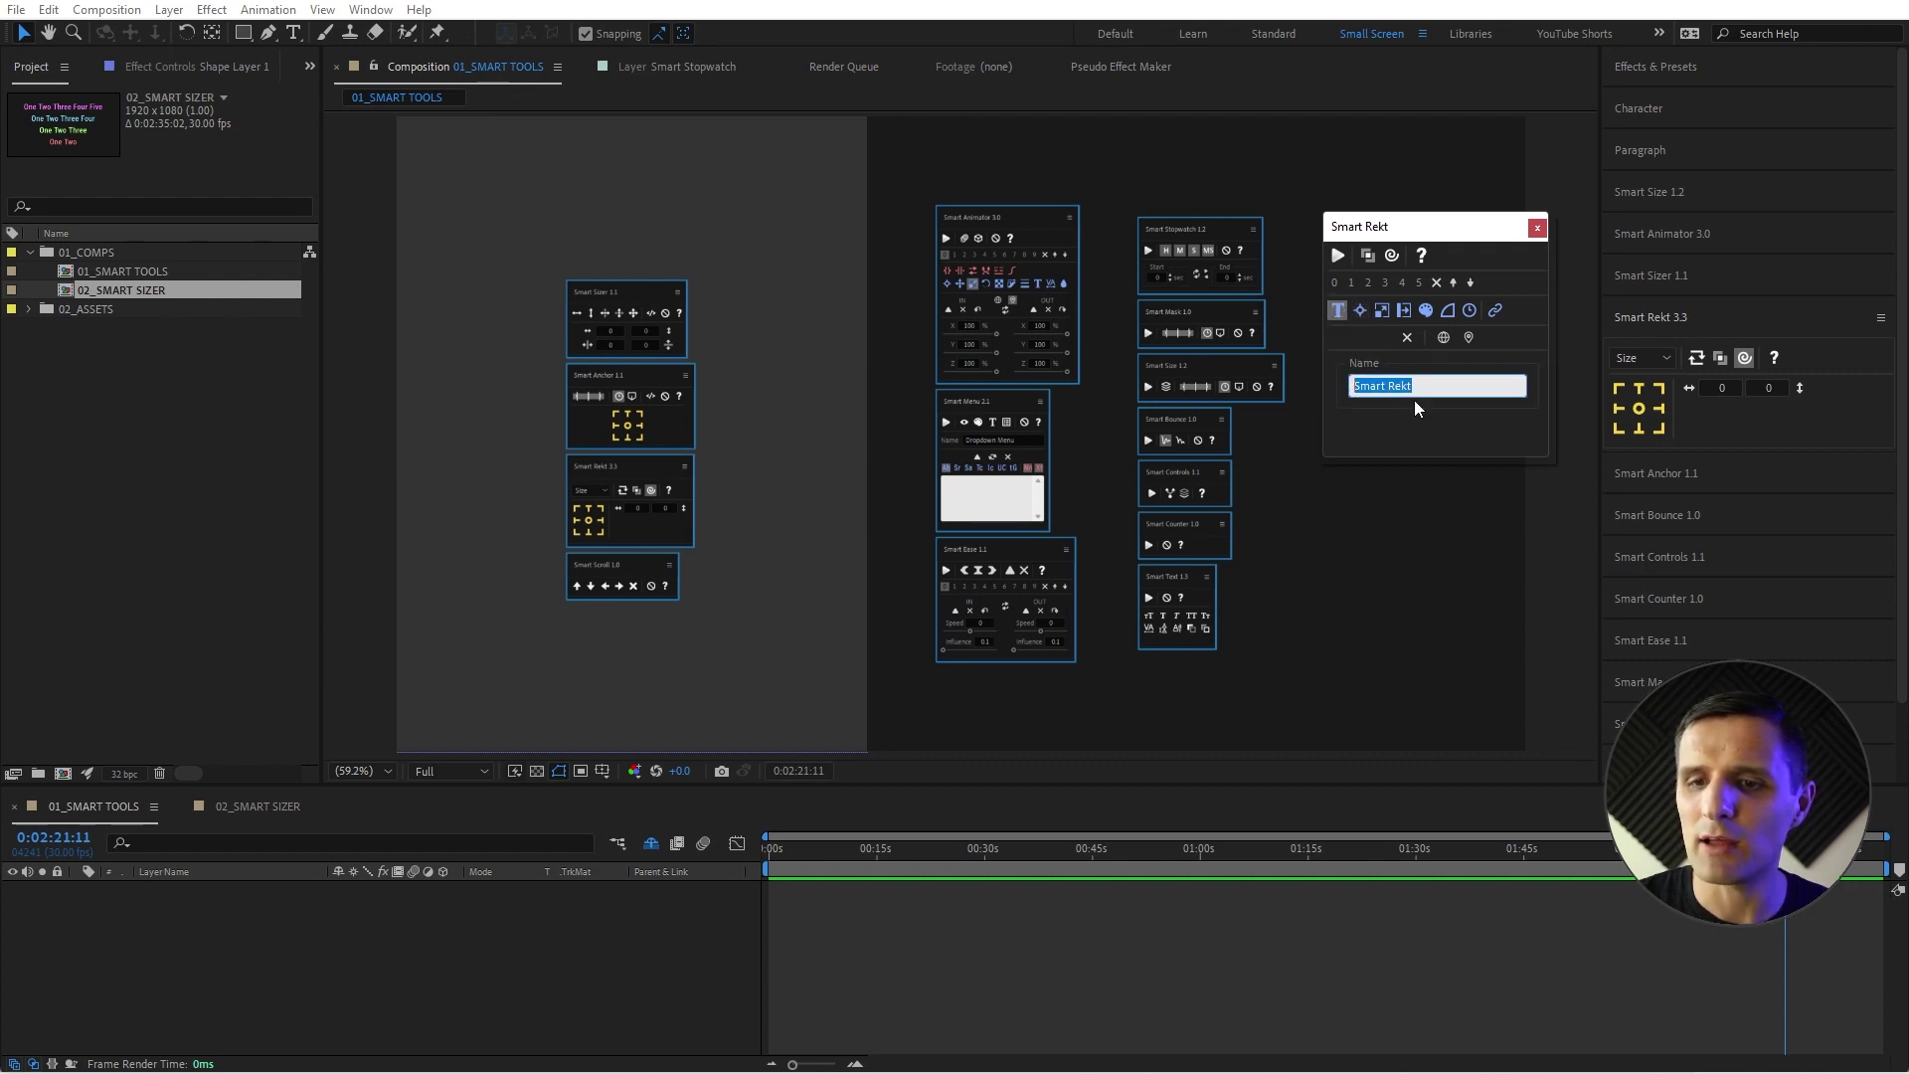
{"action": "left_click", "coordinate": [1382, 312]}
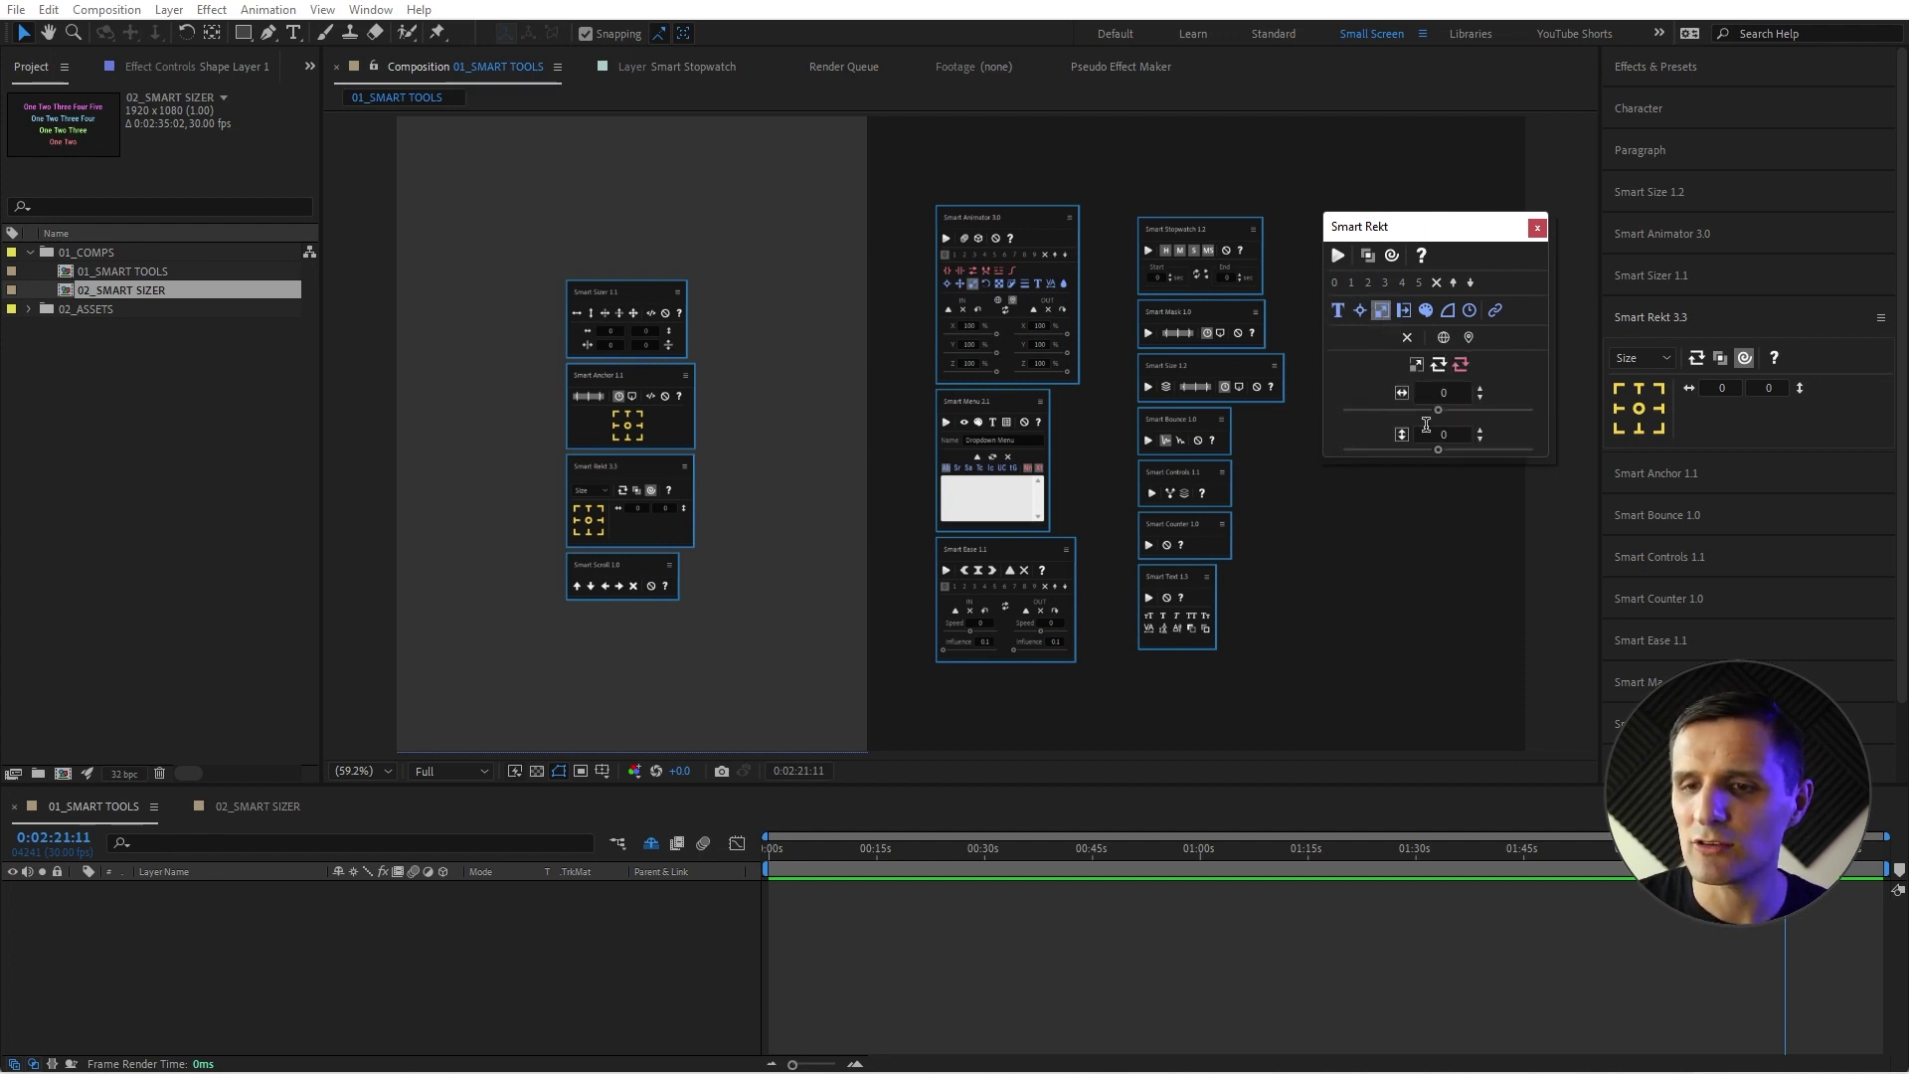
{"action": "left_click", "coordinate": [1645, 384]}
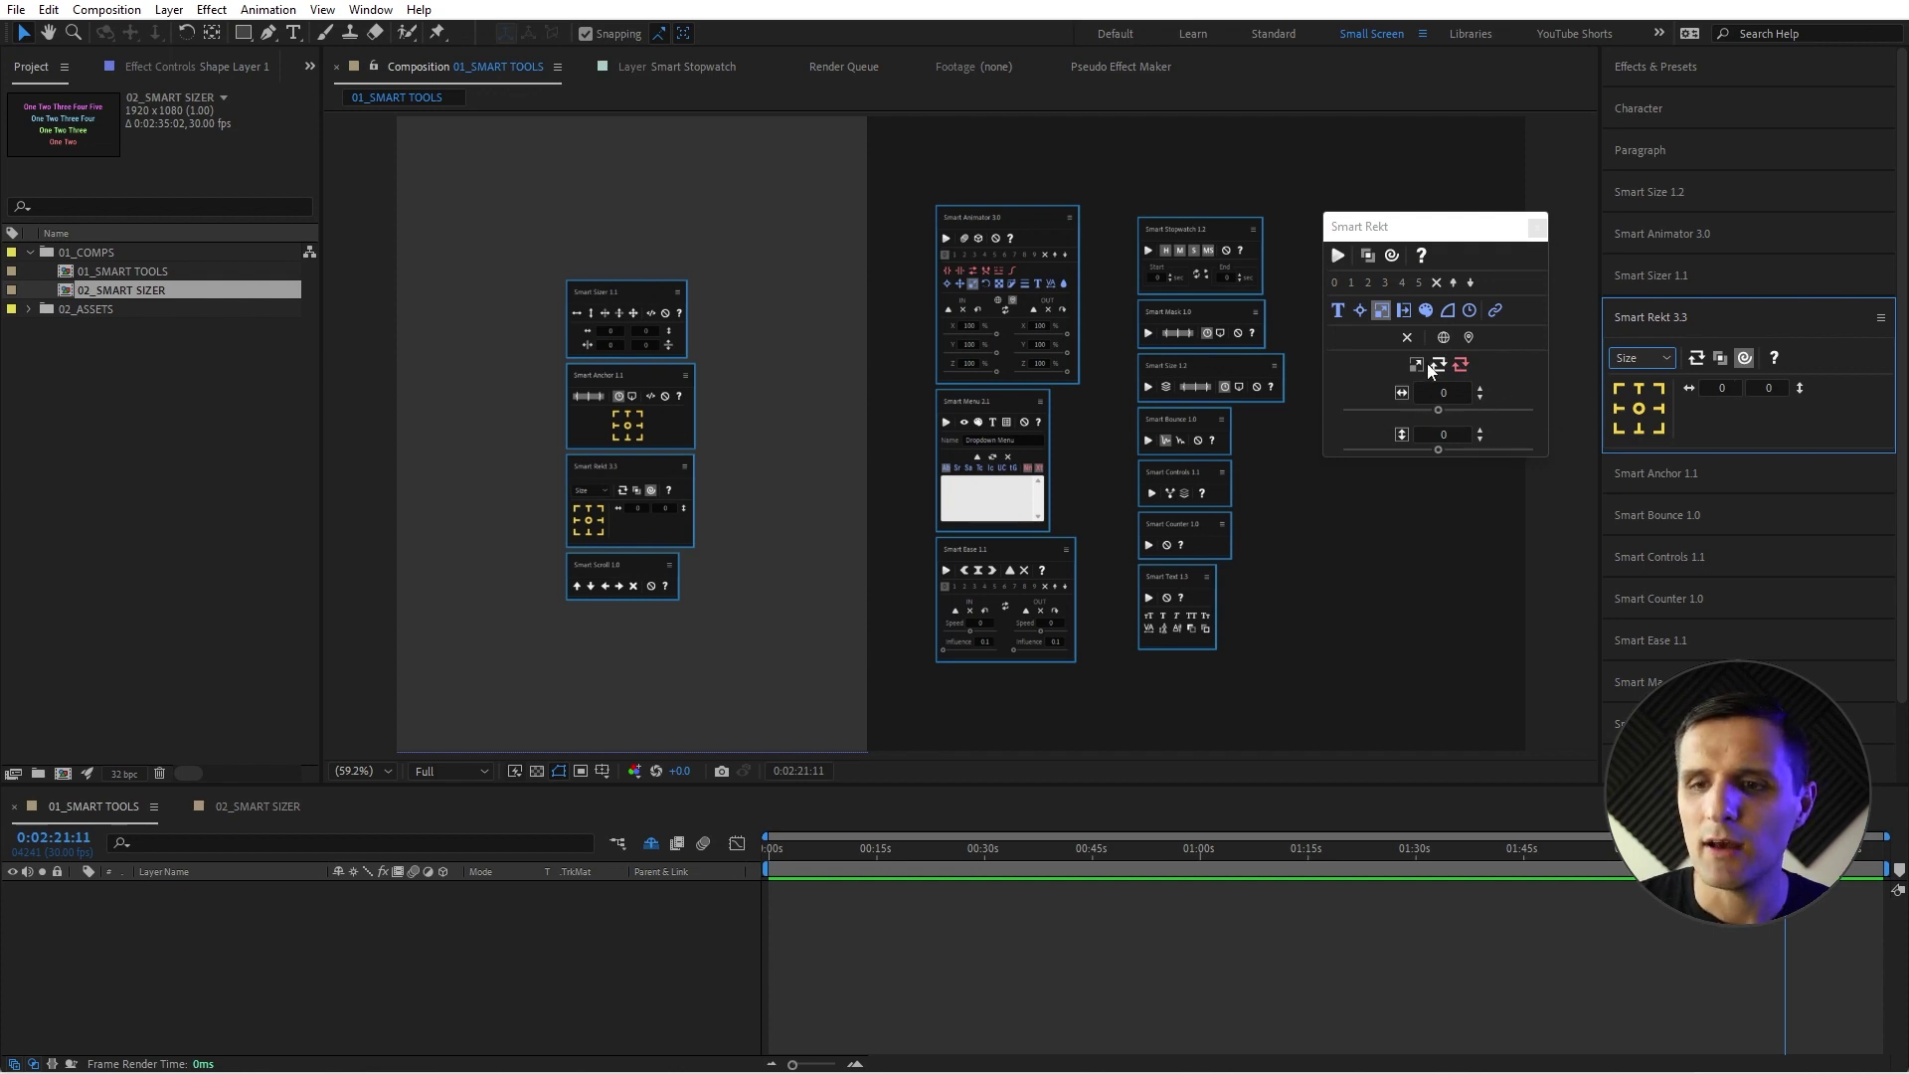
Show the floating window's margin controls and switch the docked Smart Rekt to Margin mode.
{"action": "left_click", "coordinate": [1403, 311]}
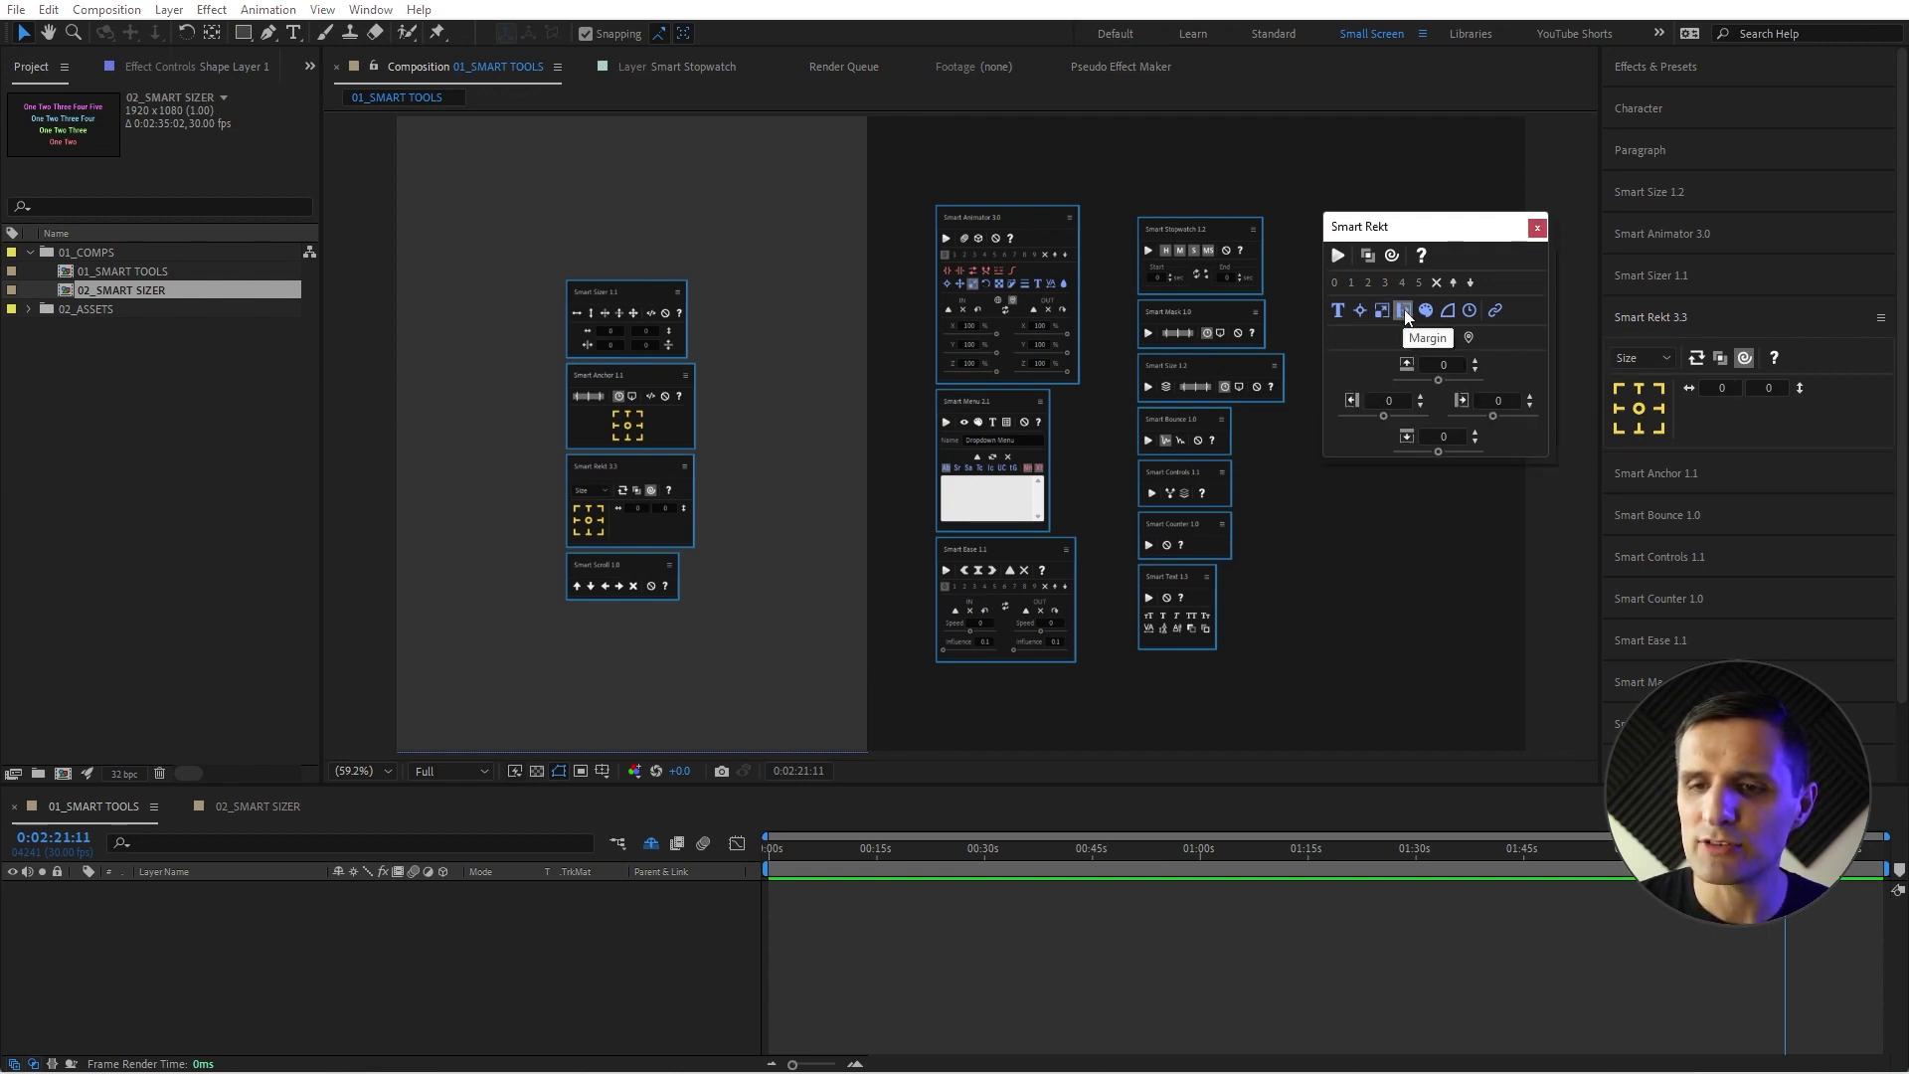
{"action": "left_click", "coordinate": [1639, 358]}
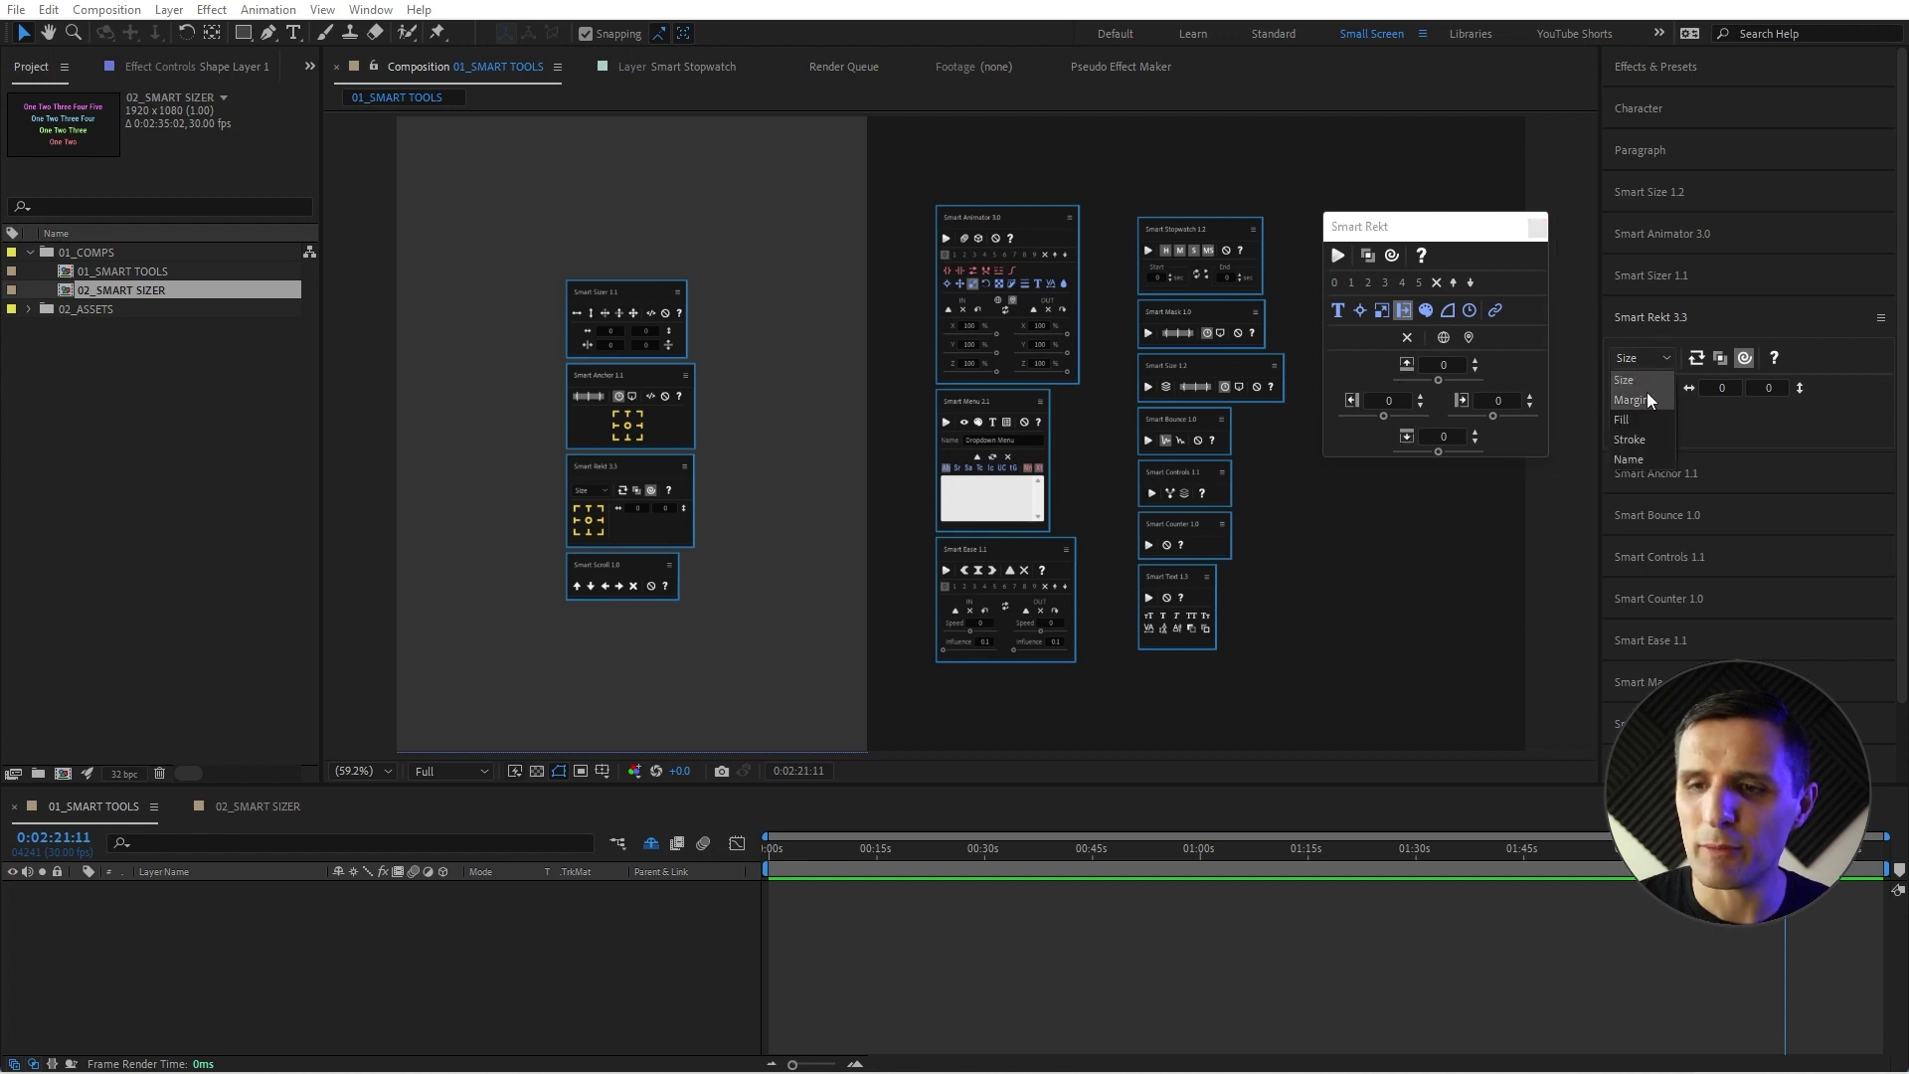
{"action": "left_click", "coordinate": [1643, 402]}
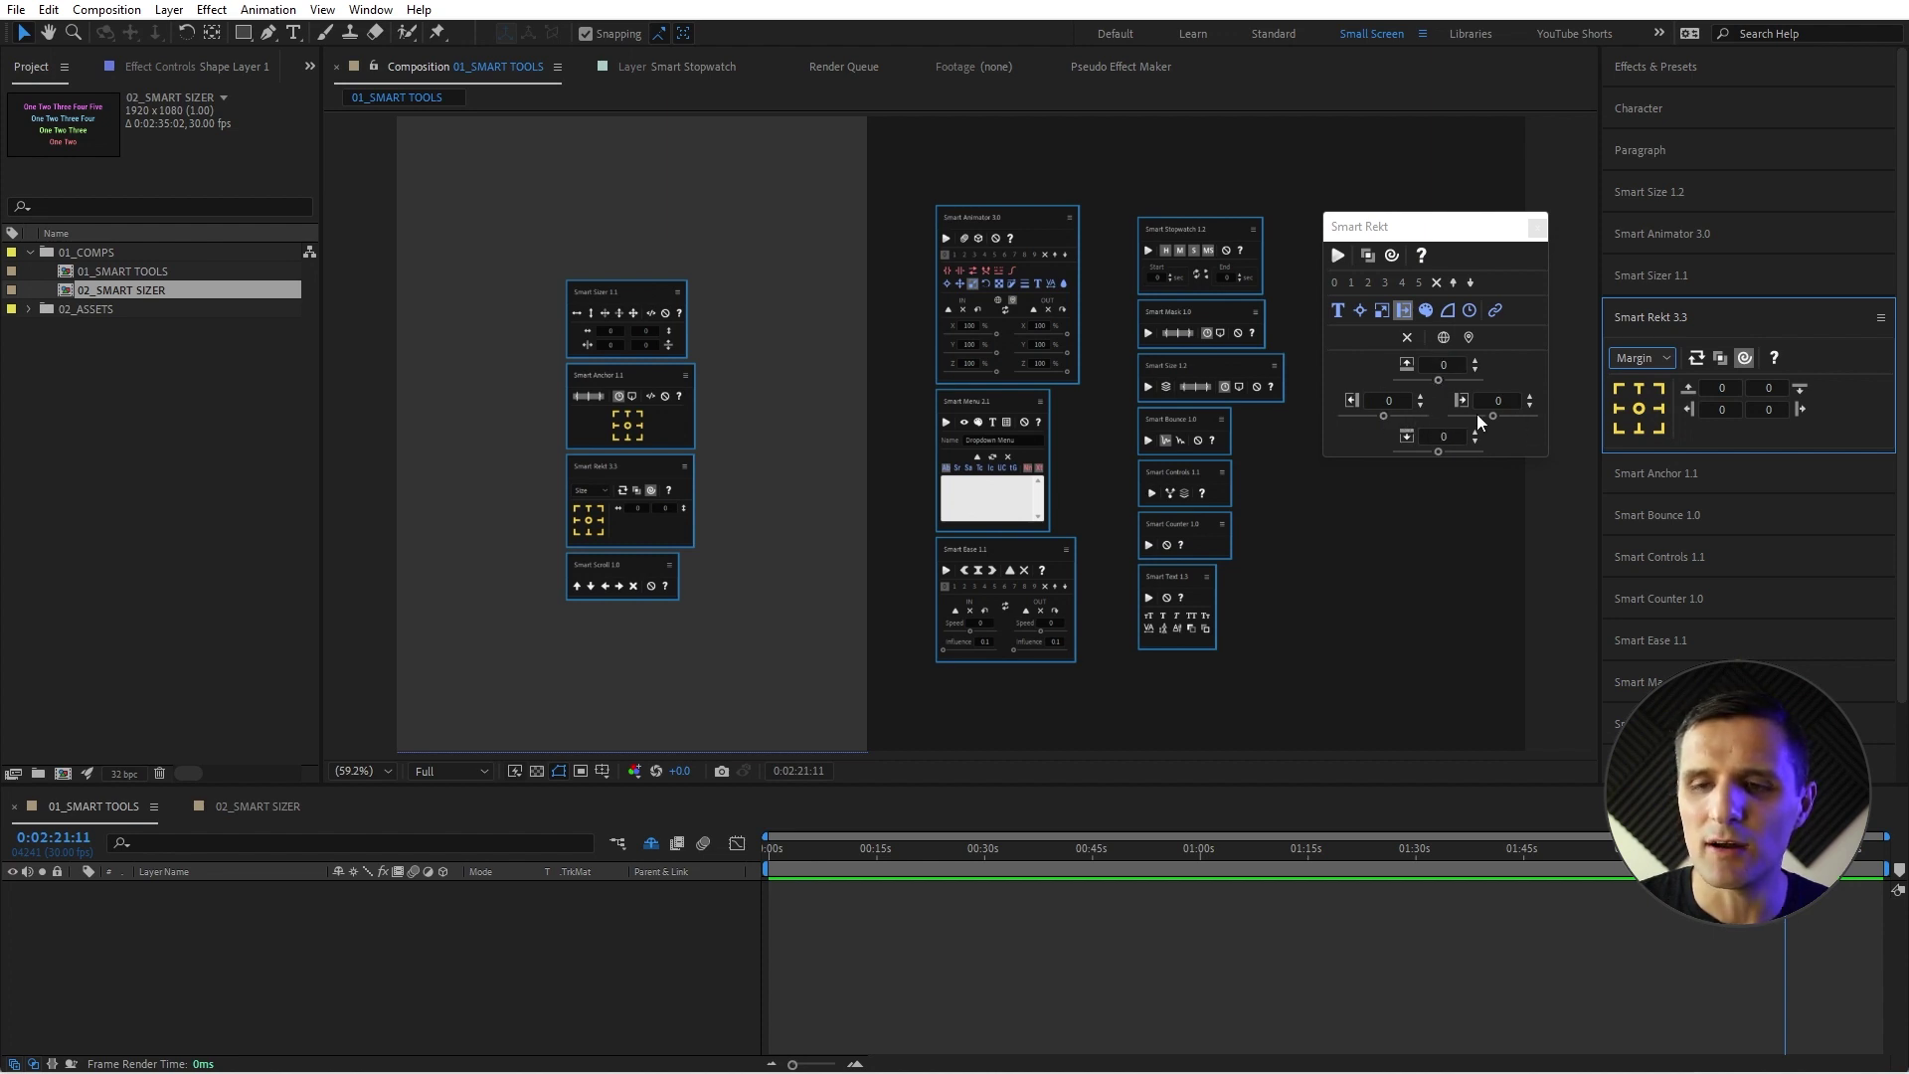
Switch docked Smart Rekt to Stroke, enable the second colour row, and show corner-radius settings.
{"action": "left_click", "coordinate": [1423, 312]}
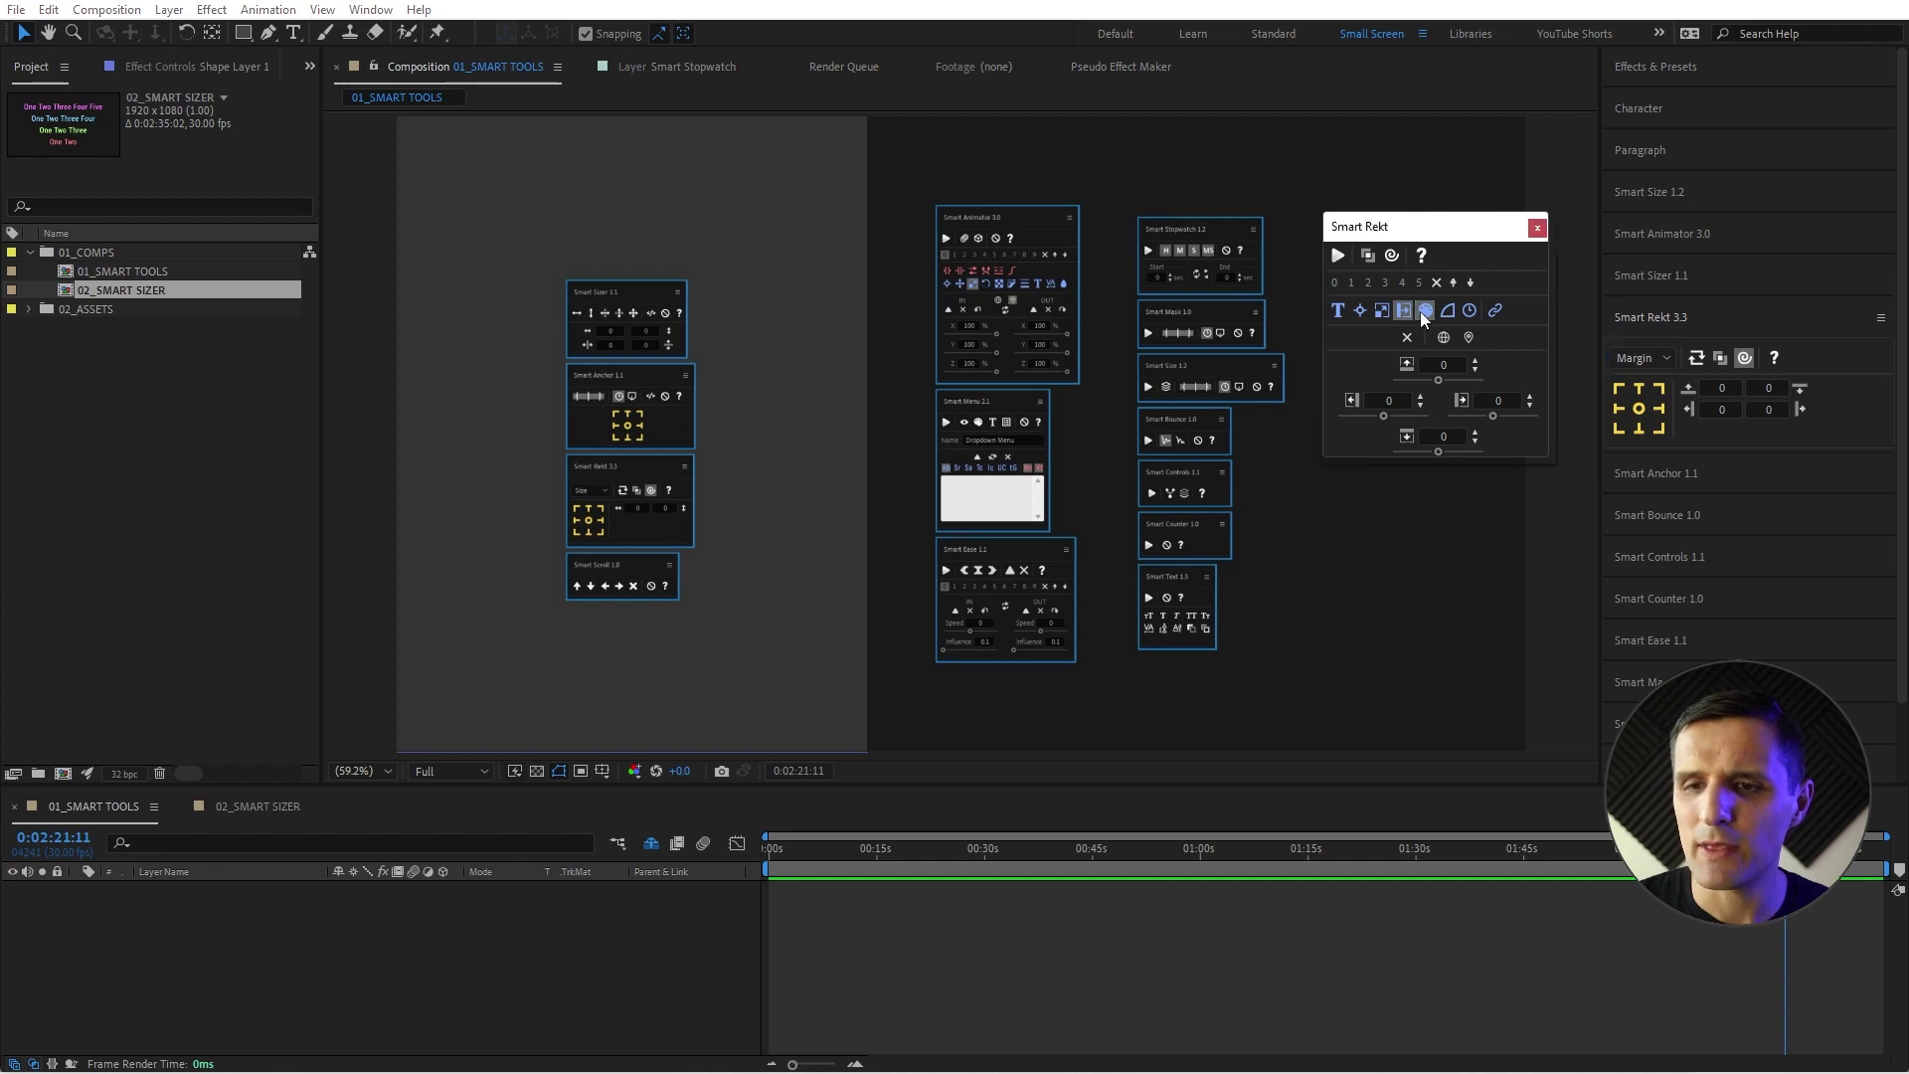
{"action": "left_click", "coordinate": [1643, 358]}
{"action": "left_click", "coordinate": [1645, 416]}
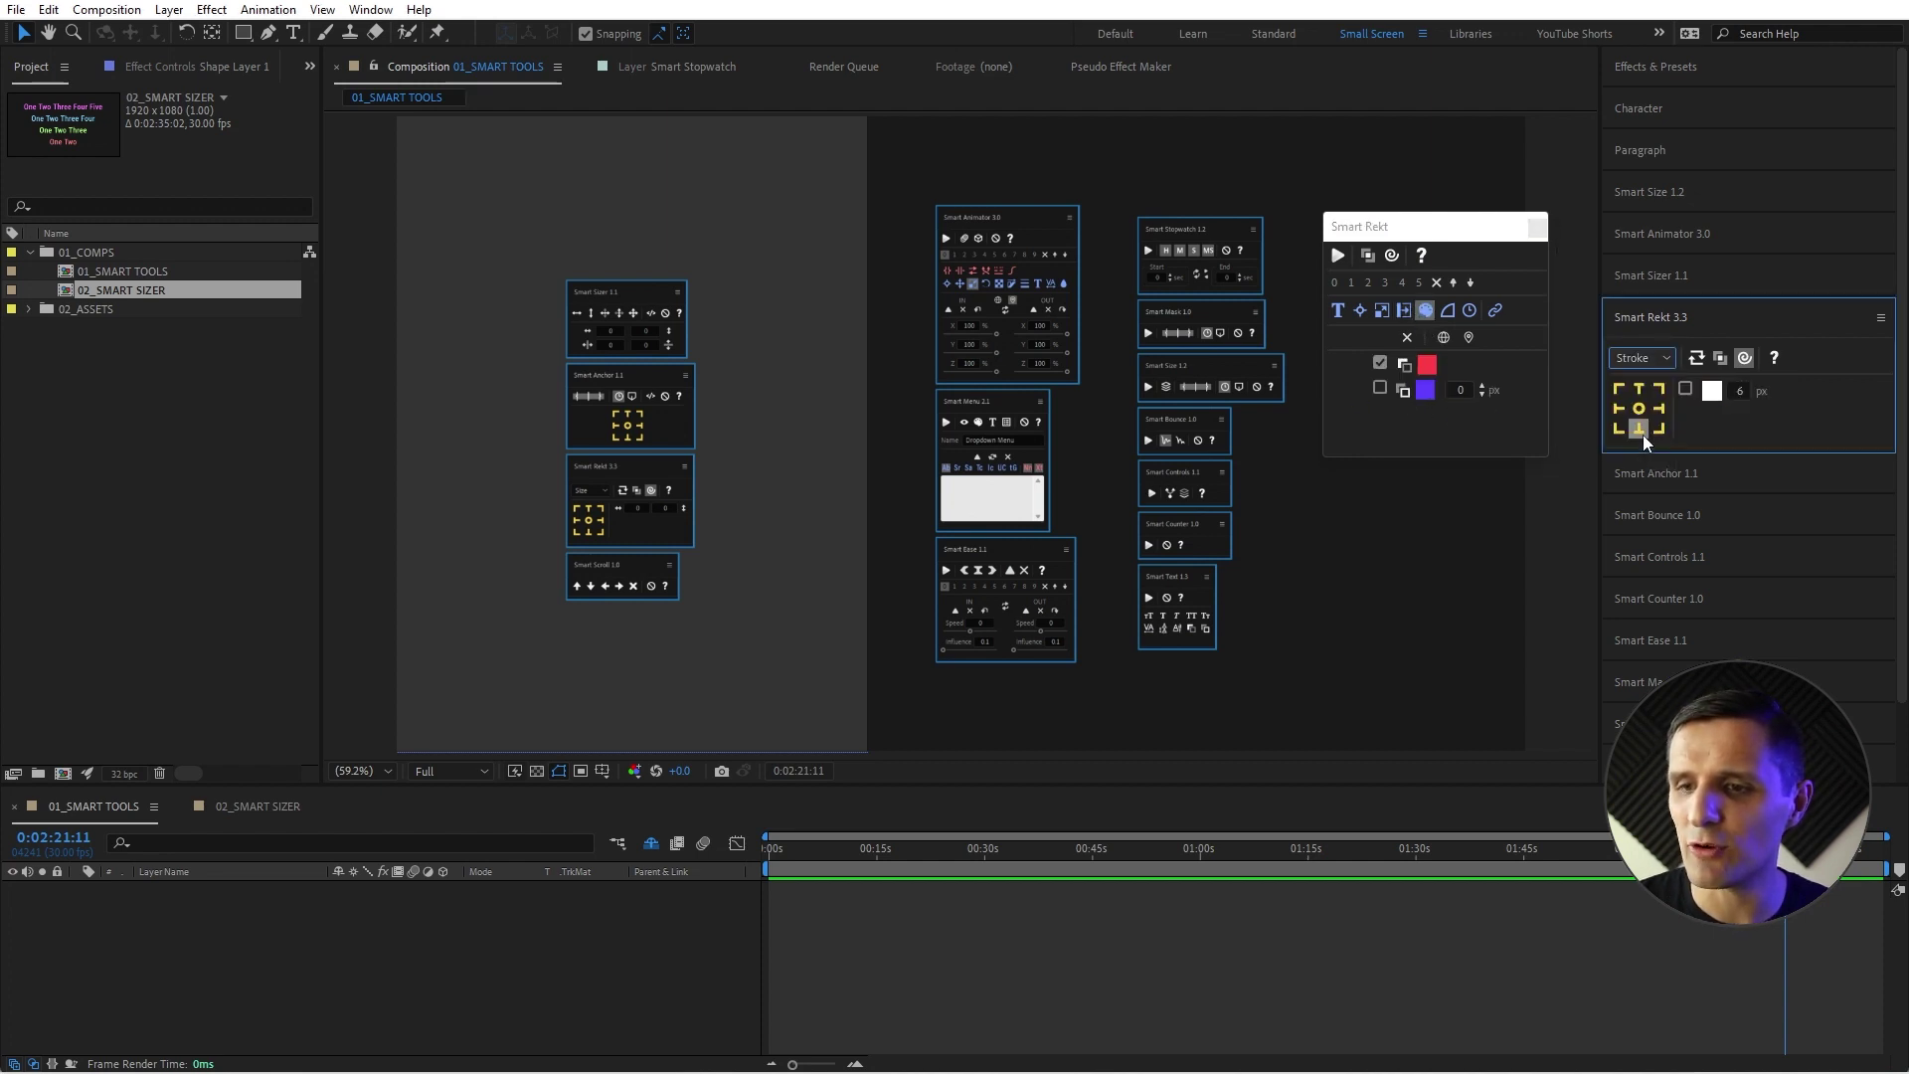
{"action": "left_click", "coordinate": [1380, 387]}
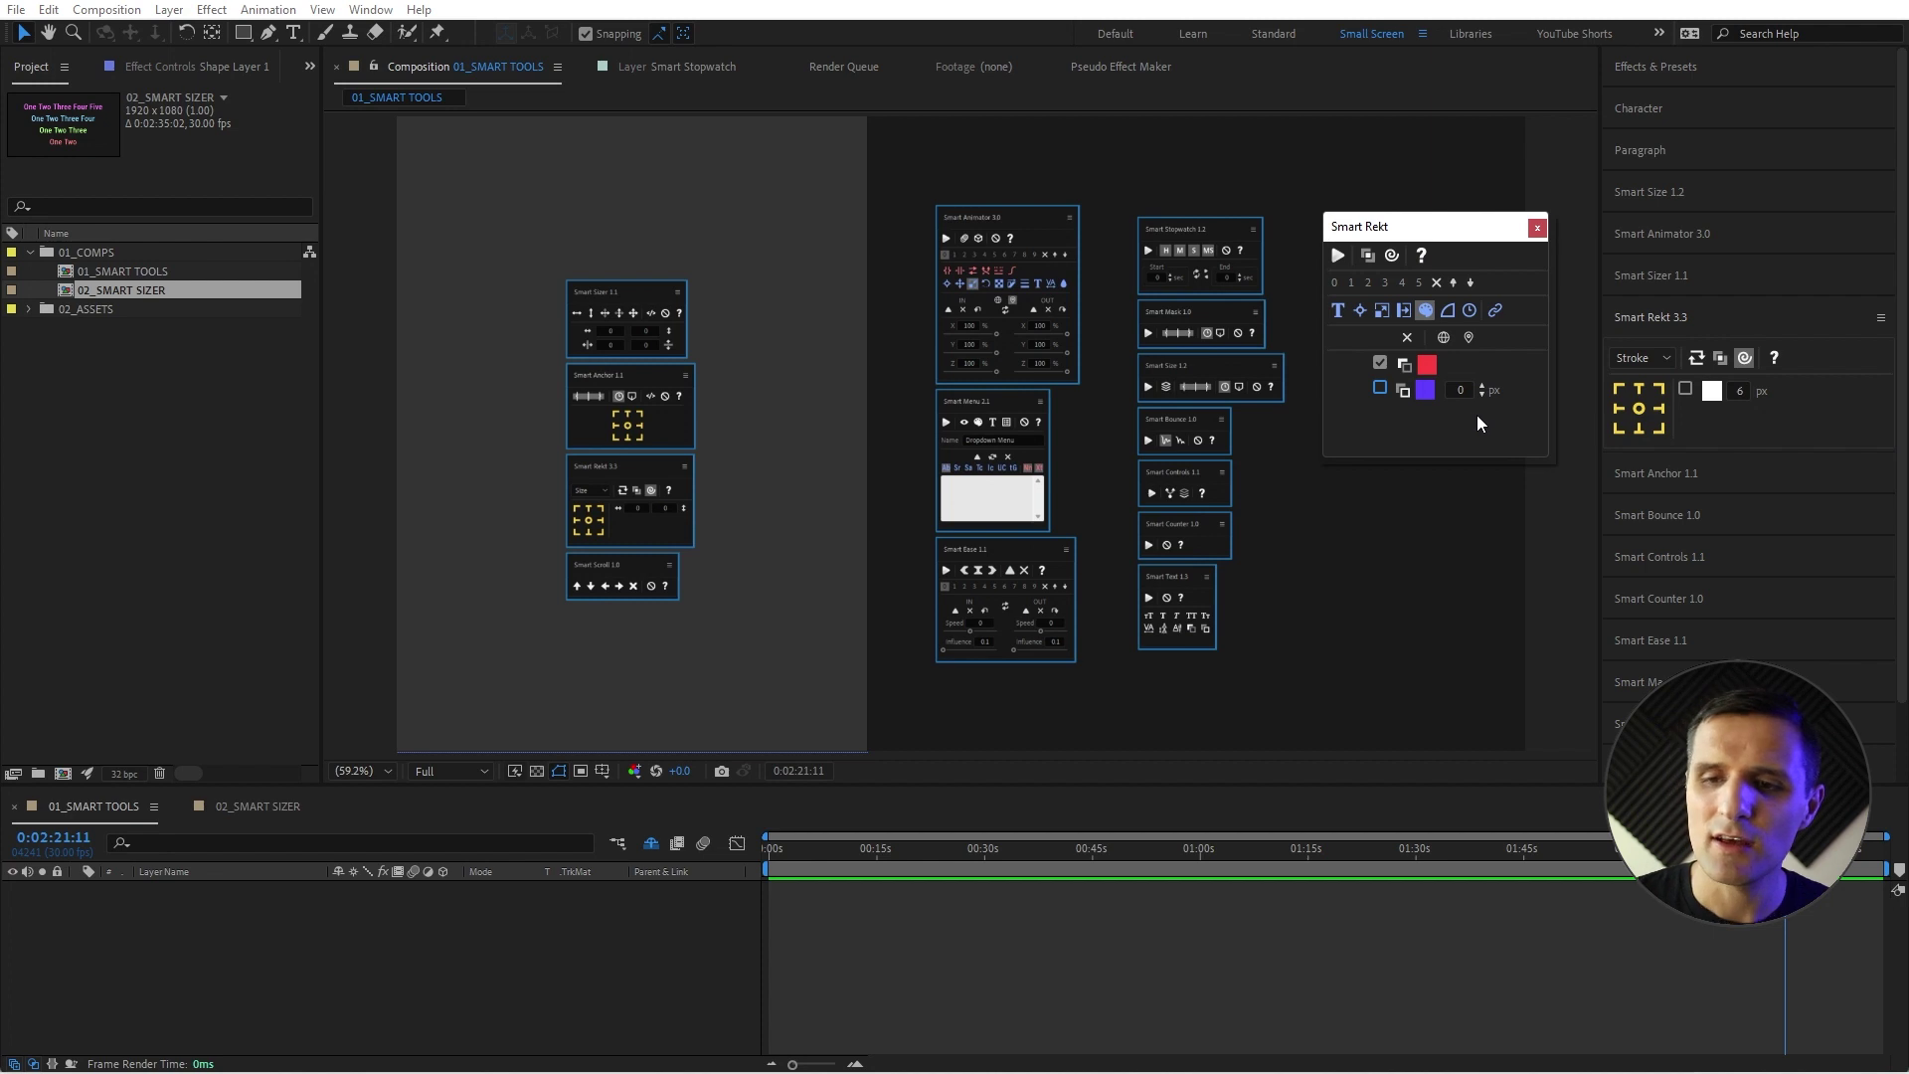
{"action": "left_click", "coordinate": [1450, 312]}
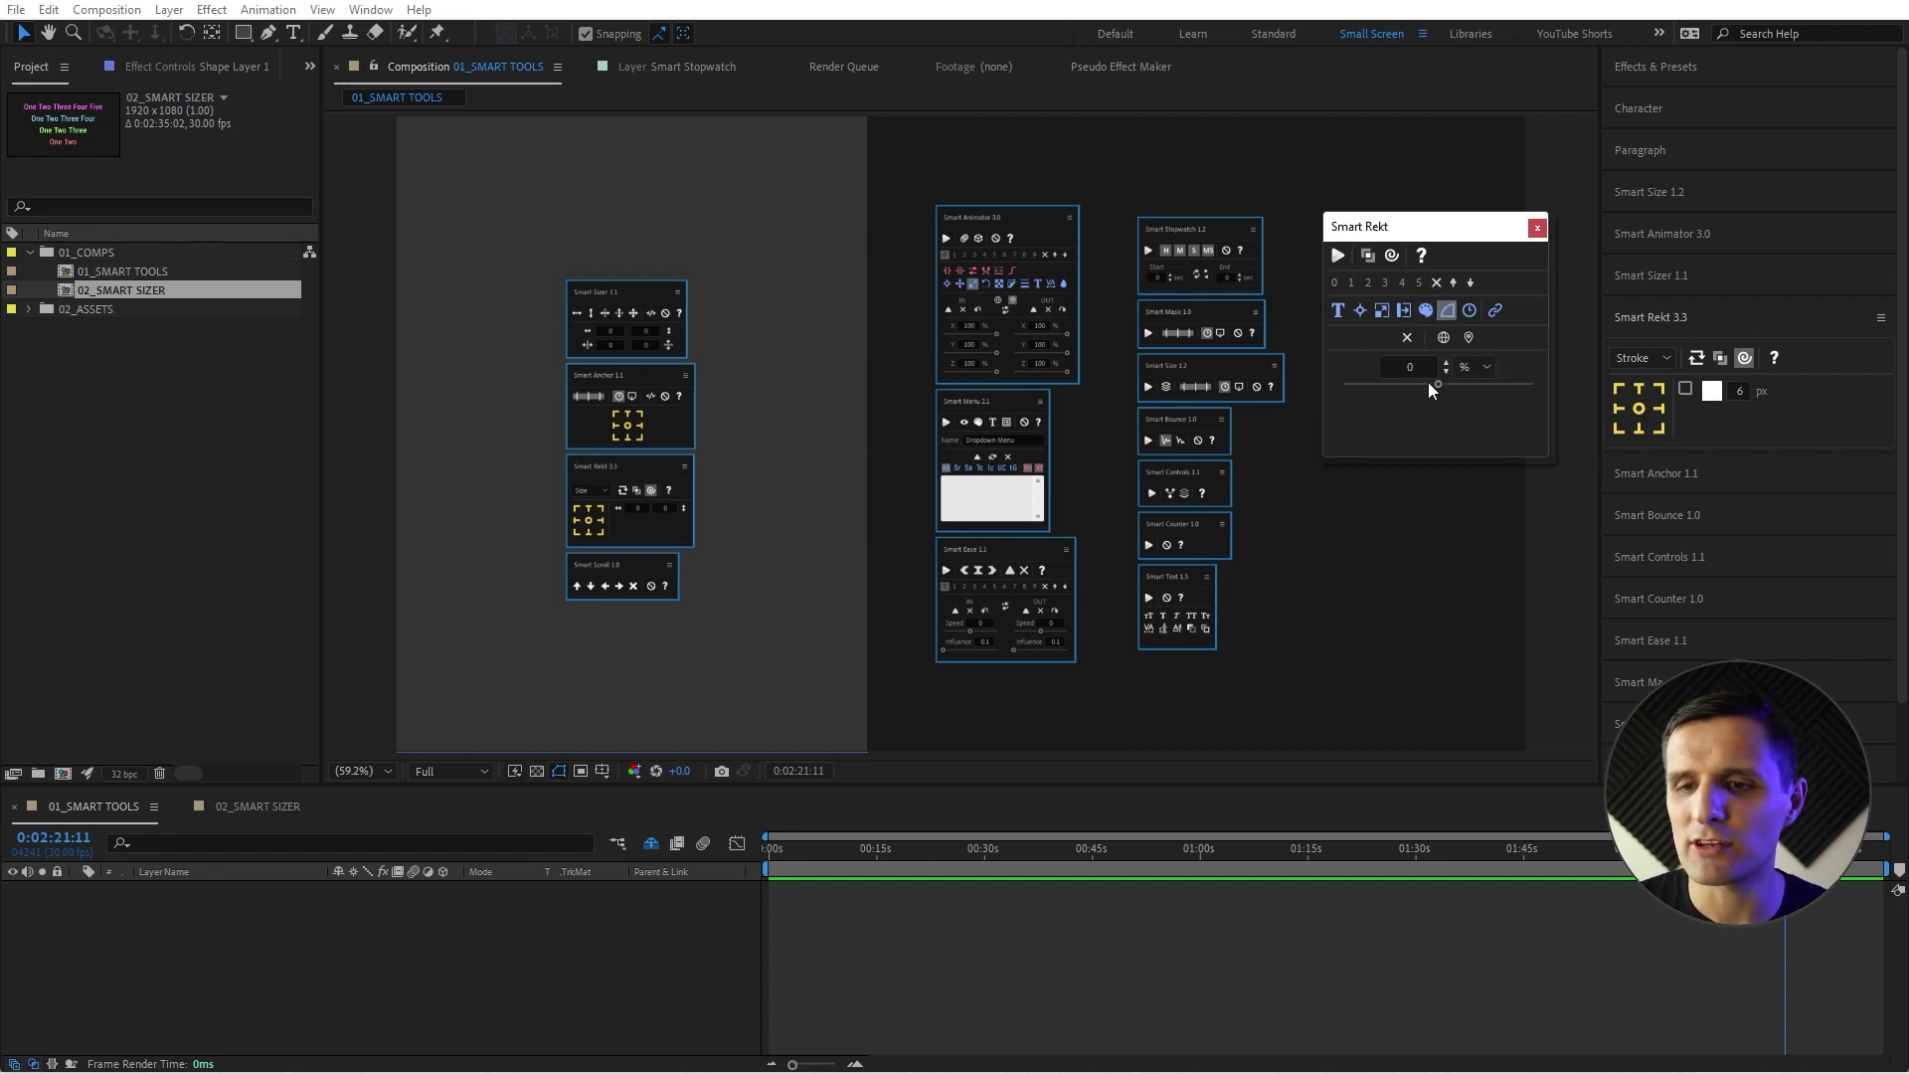
Change the corner-radius unit to px, then back to %.
{"action": "left_click", "coordinate": [1474, 368]}
{"action": "left_click", "coordinate": [1466, 406]}
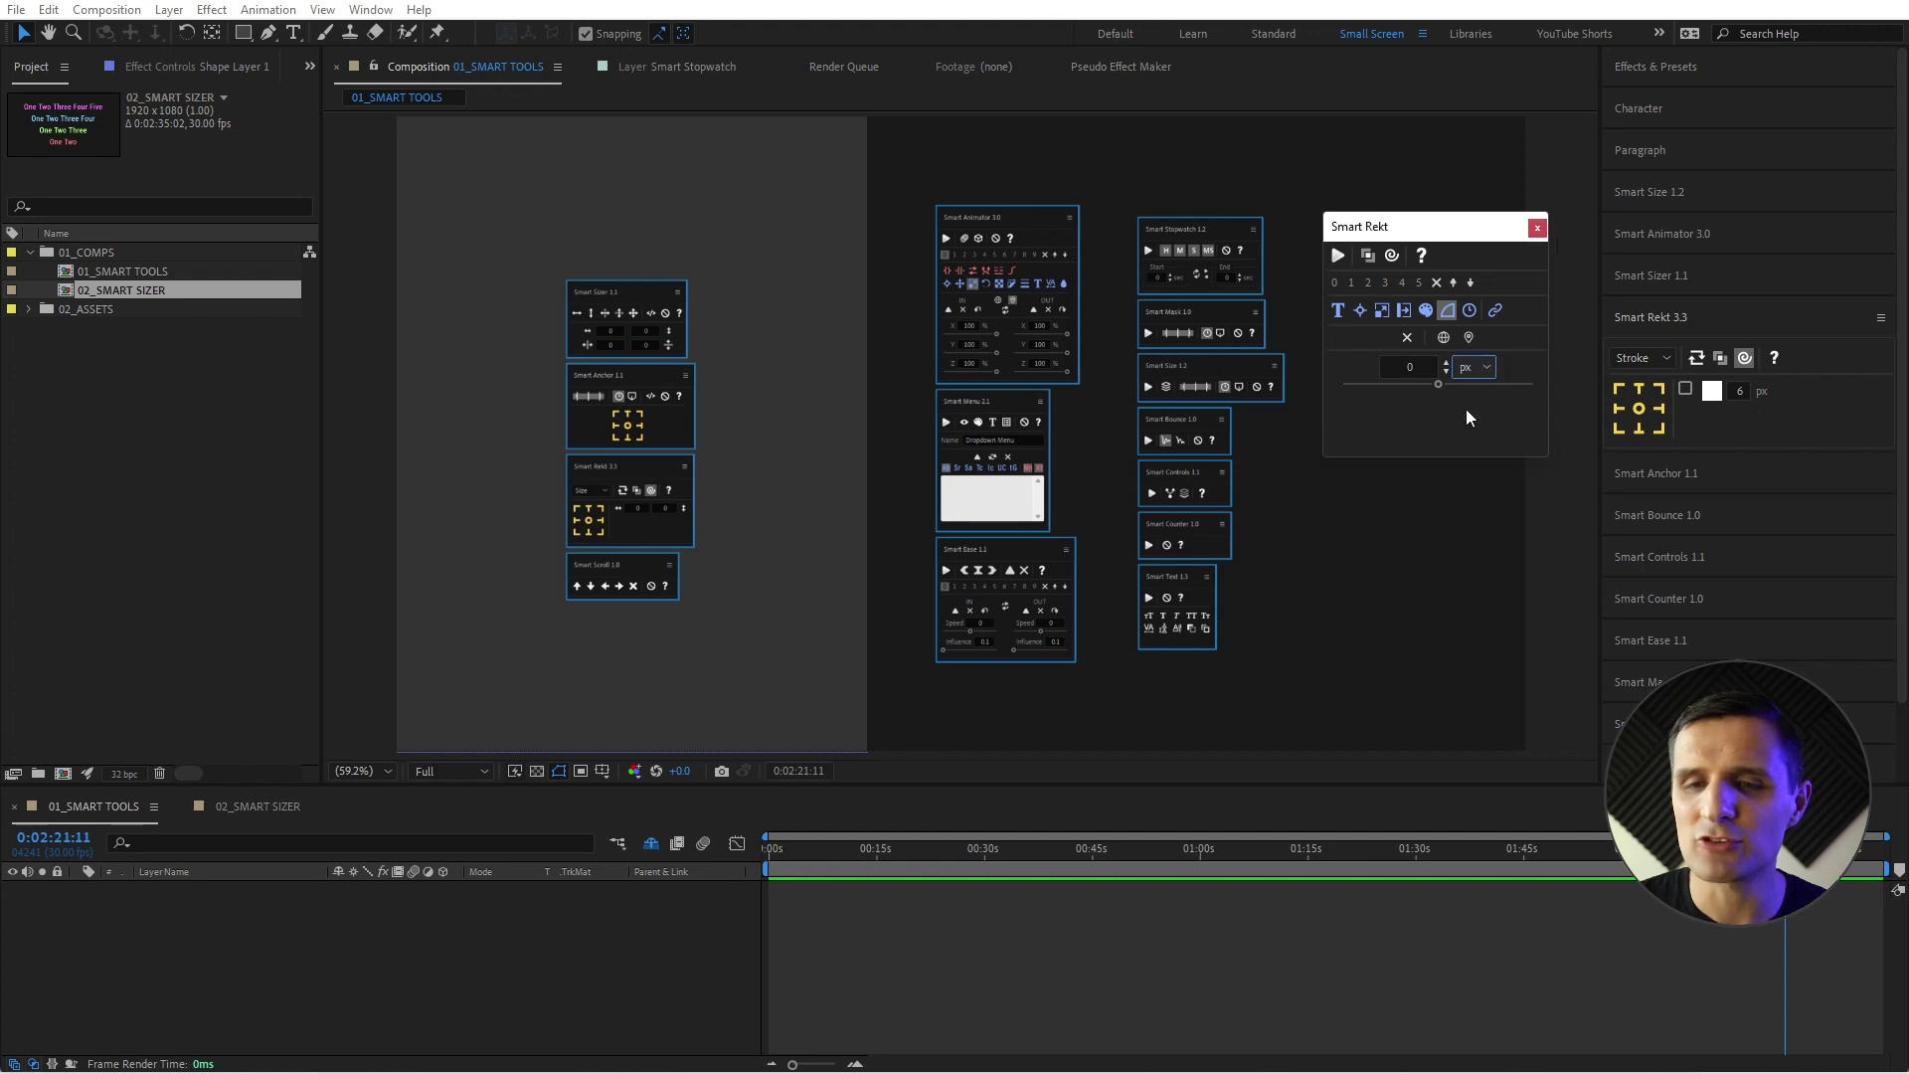
{"action": "left_click", "coordinate": [1472, 368]}
{"action": "left_click", "coordinate": [1472, 386]}
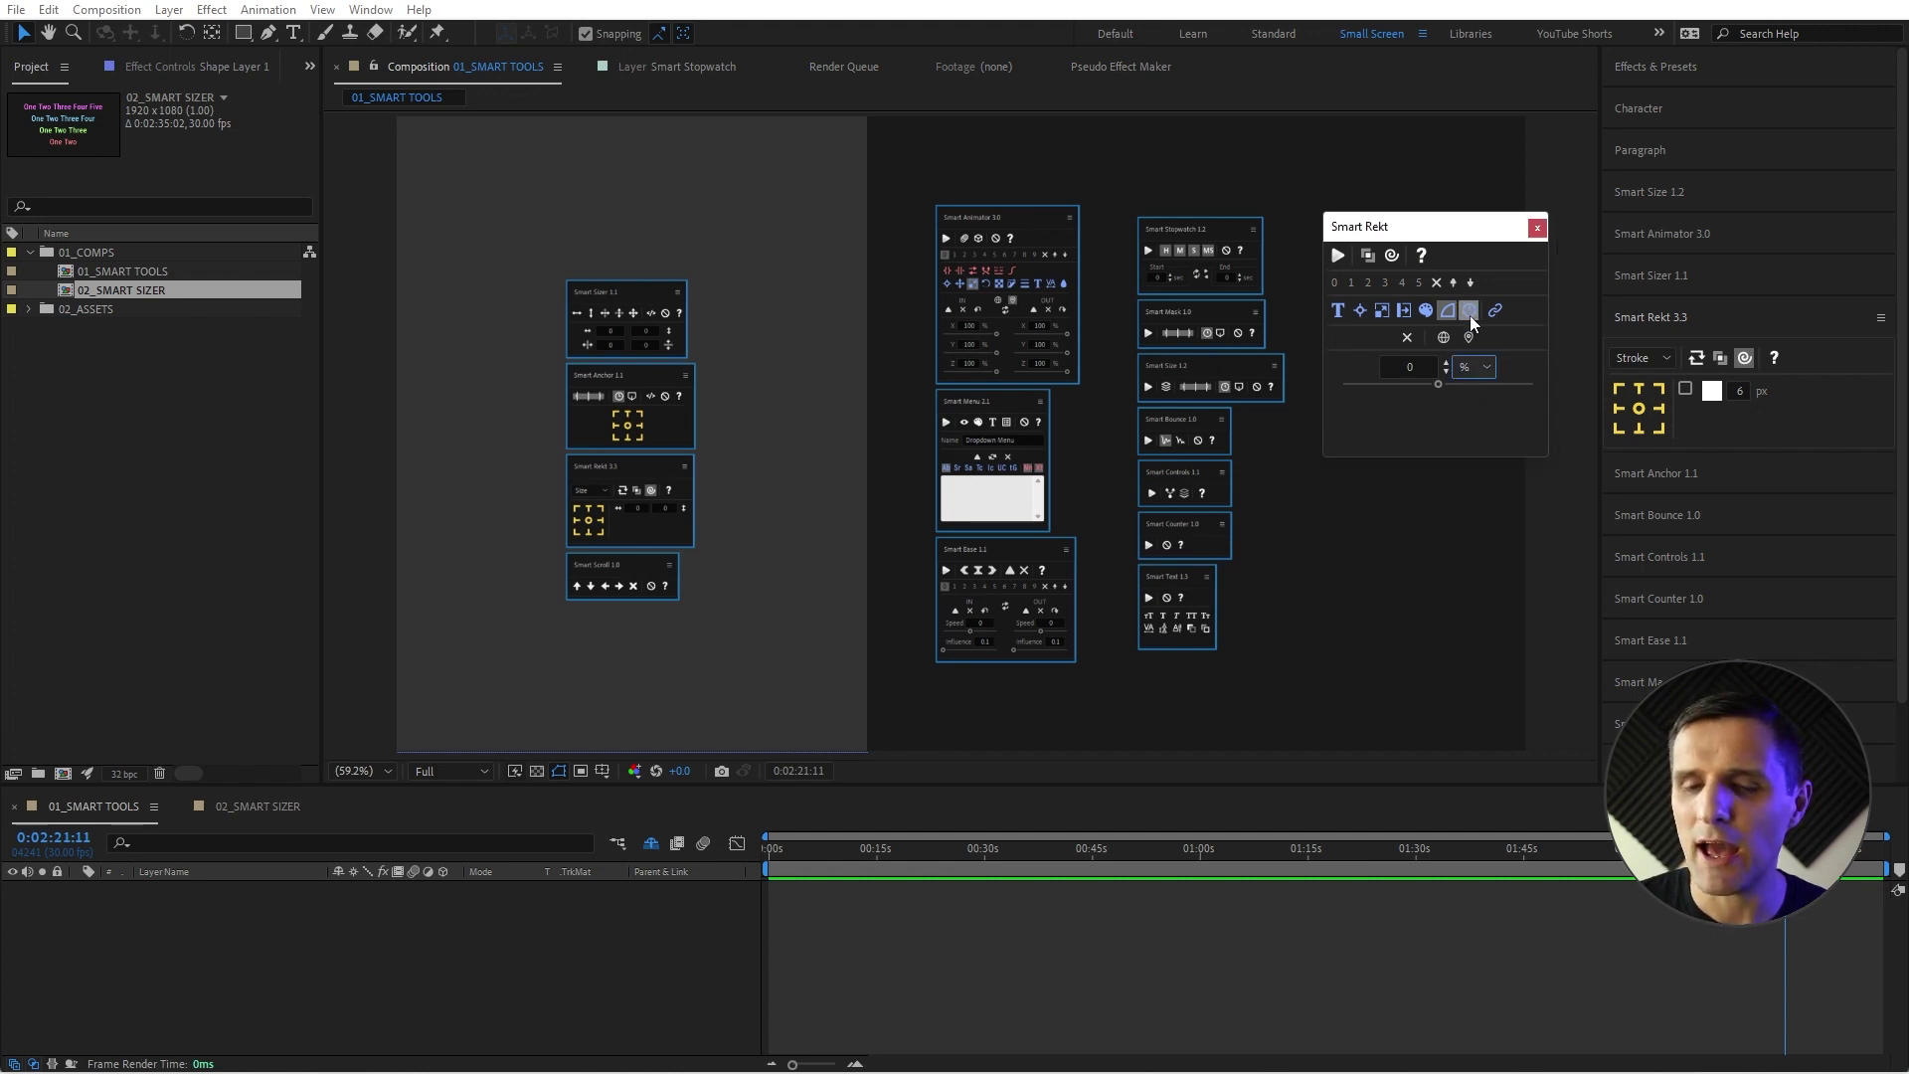
View Smart Rekt's timing, layer-link, colour and padding tabs, then expand docked Smart Animator 3.0.
{"action": "left_click", "coordinate": [1470, 312]}
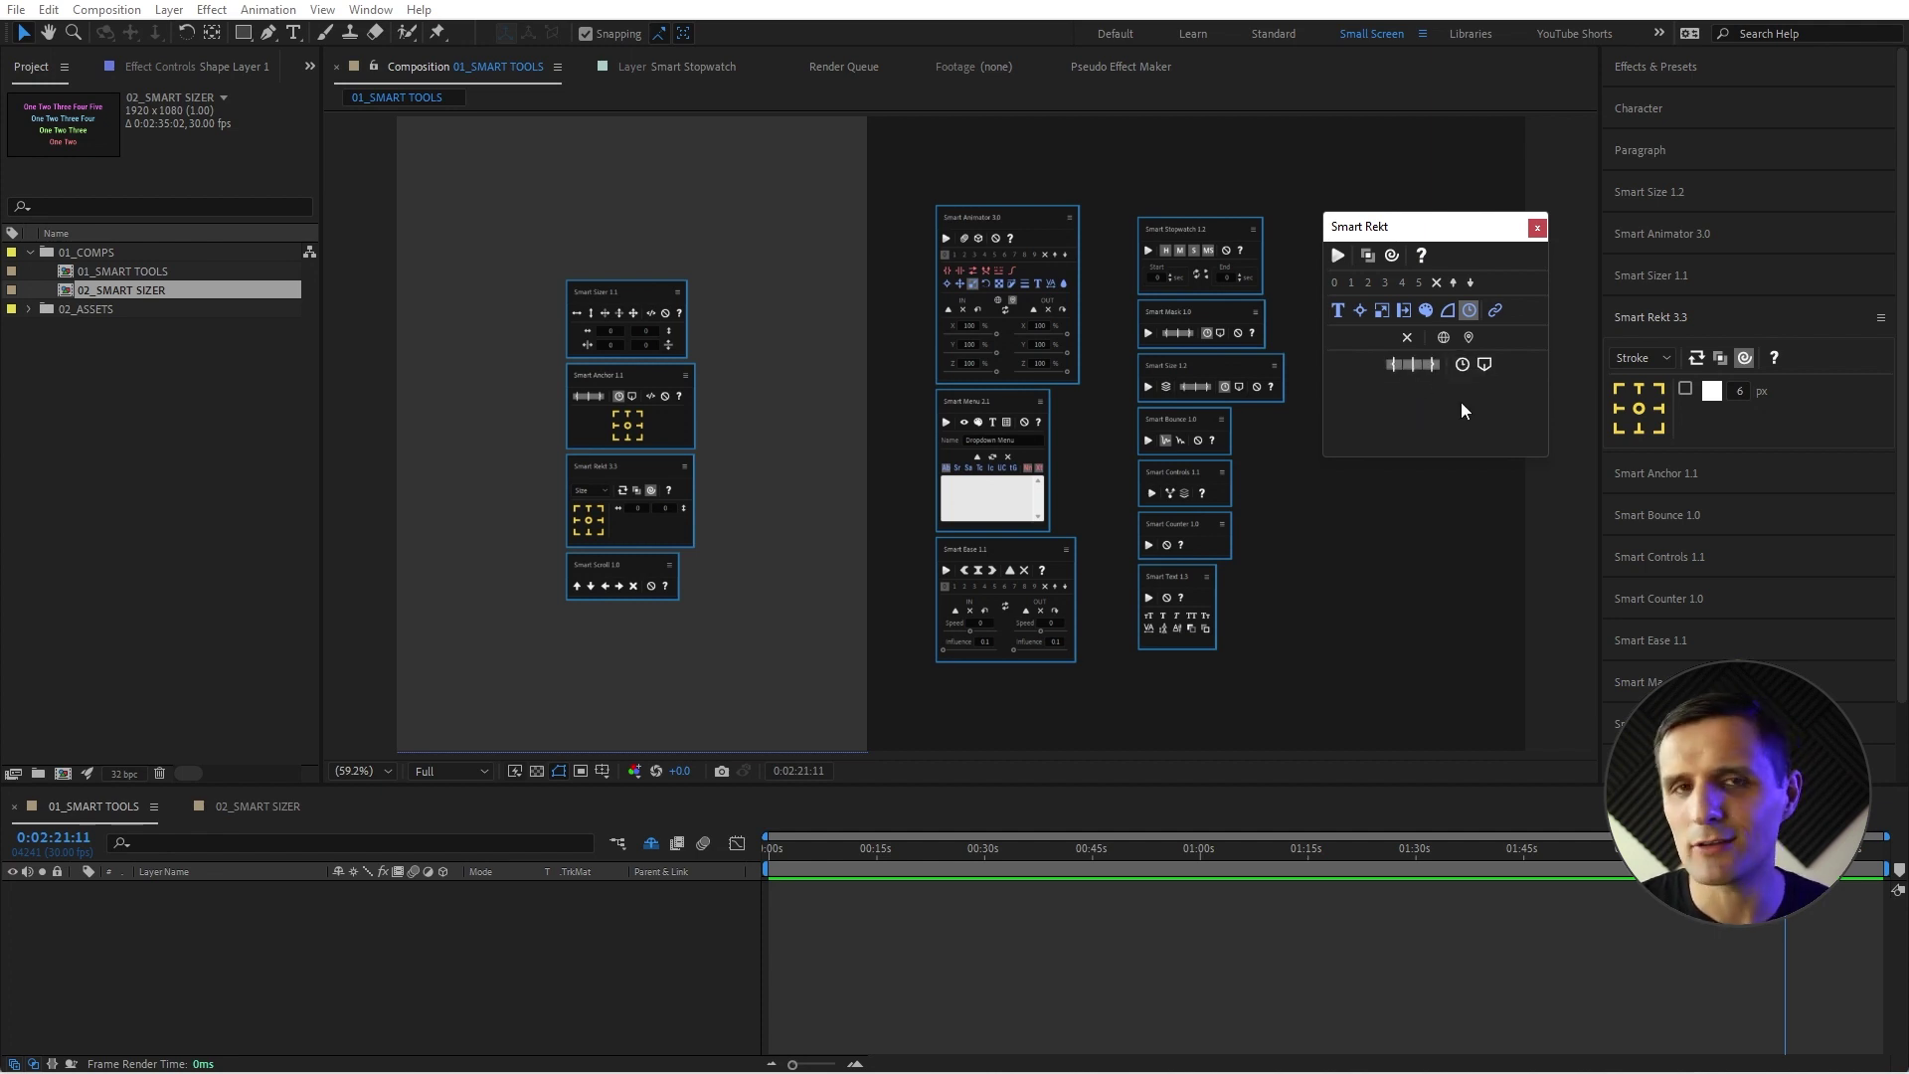
{"action": "left_click", "coordinate": [1493, 312]}
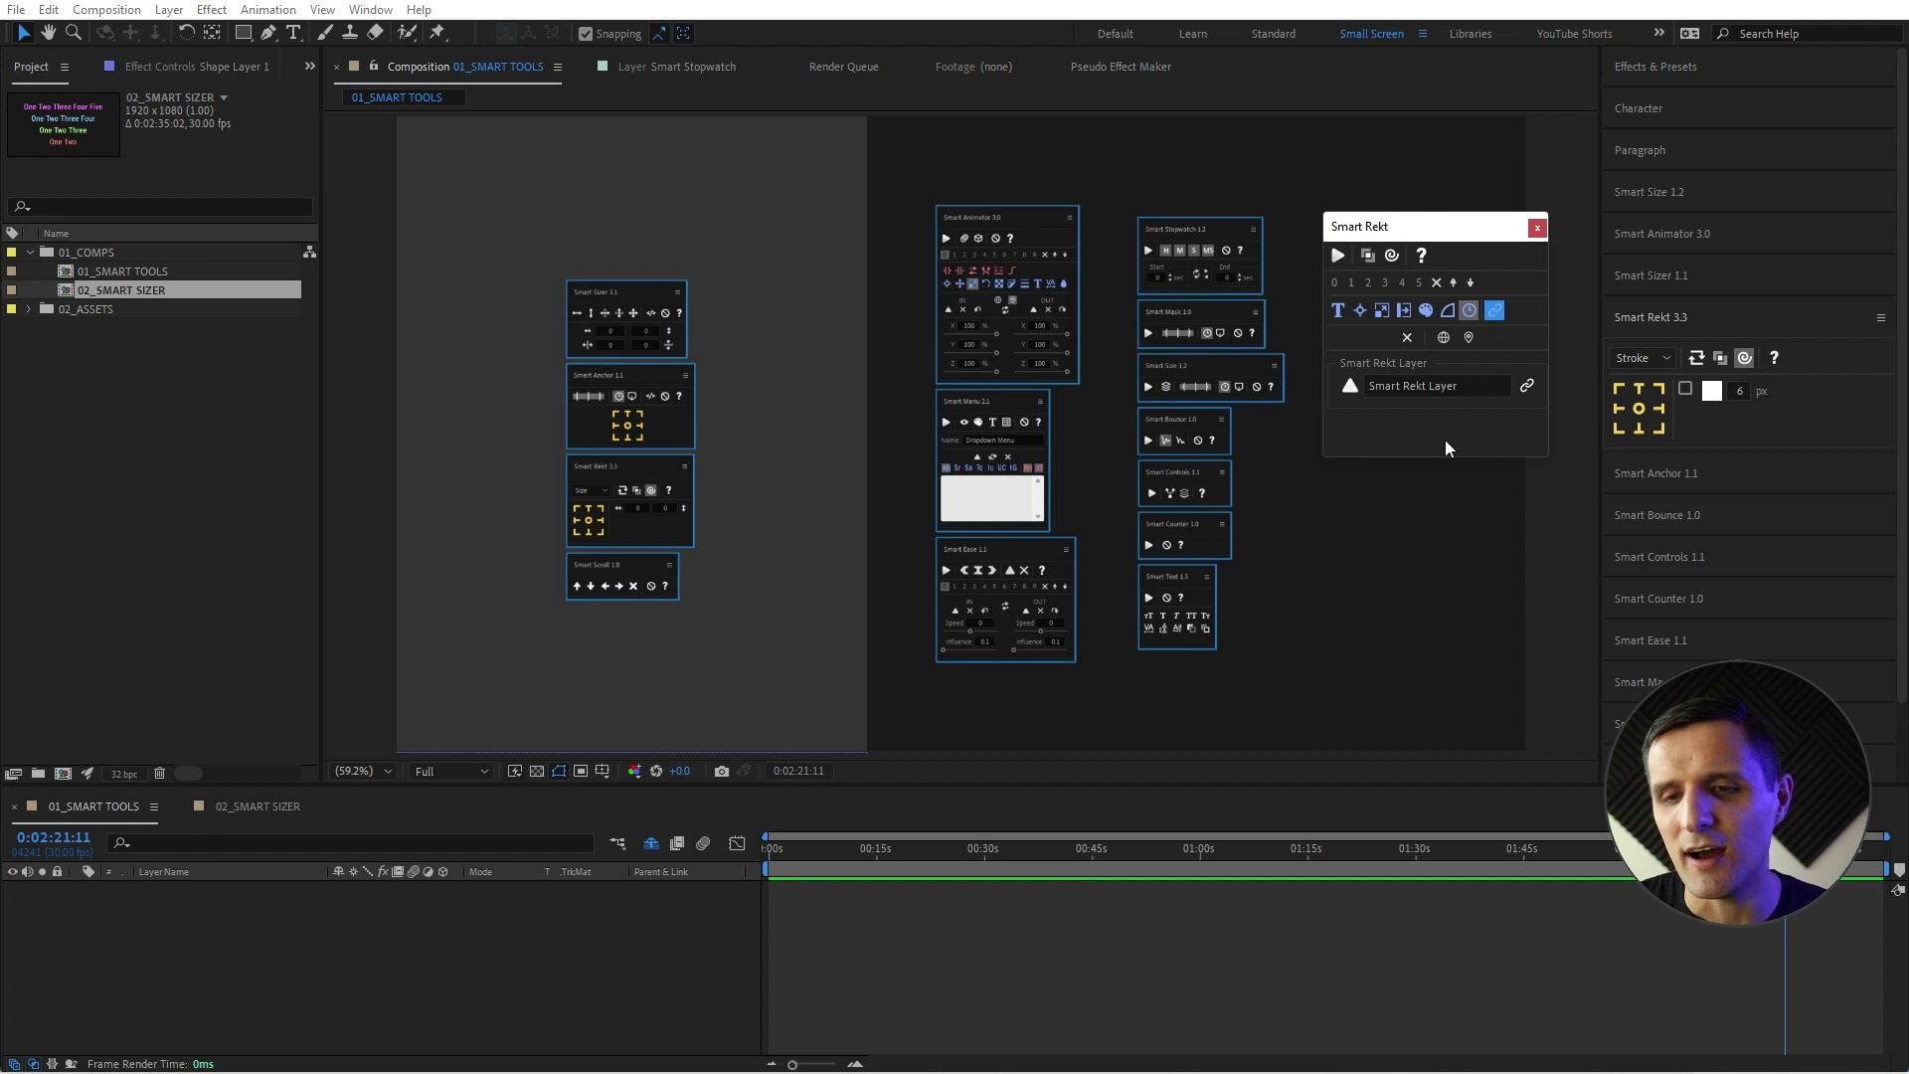
{"action": "left_click", "coordinate": [1425, 311]}
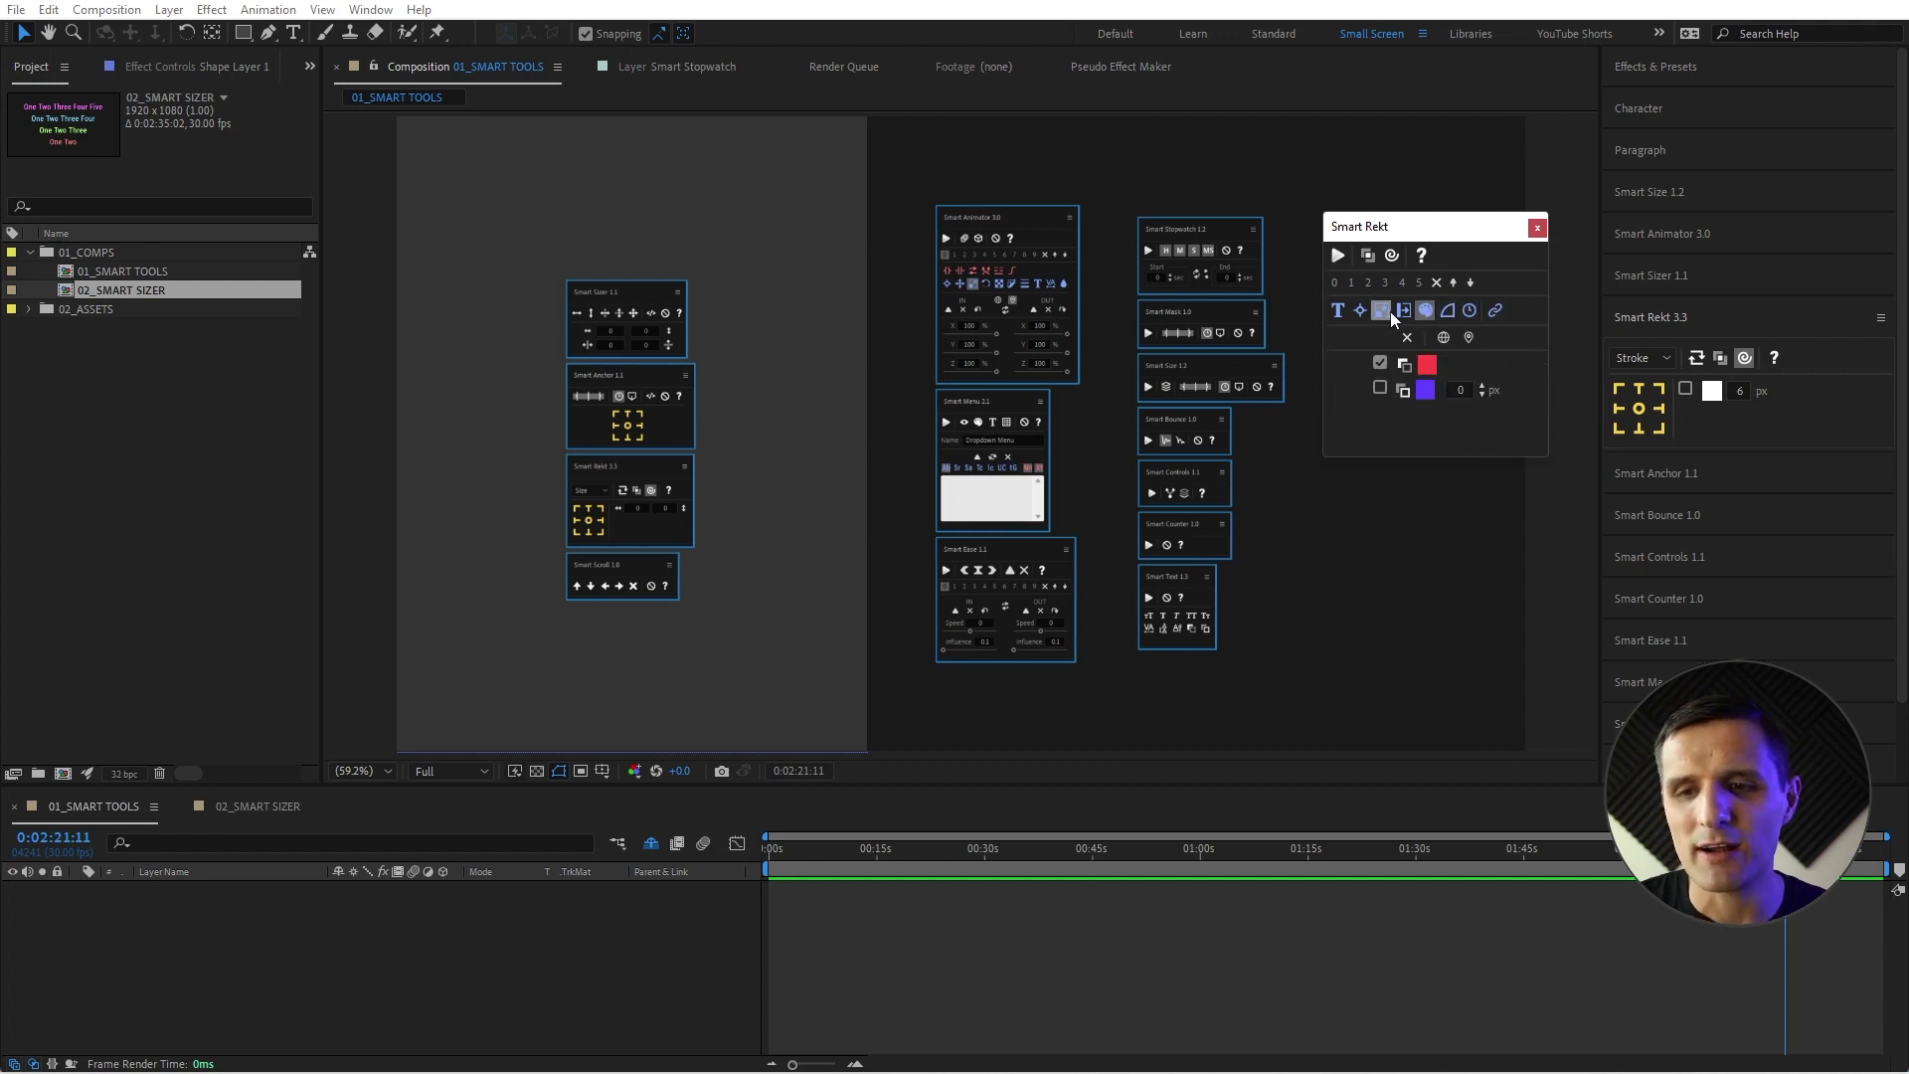
{"action": "left_click", "coordinate": [1403, 310]}
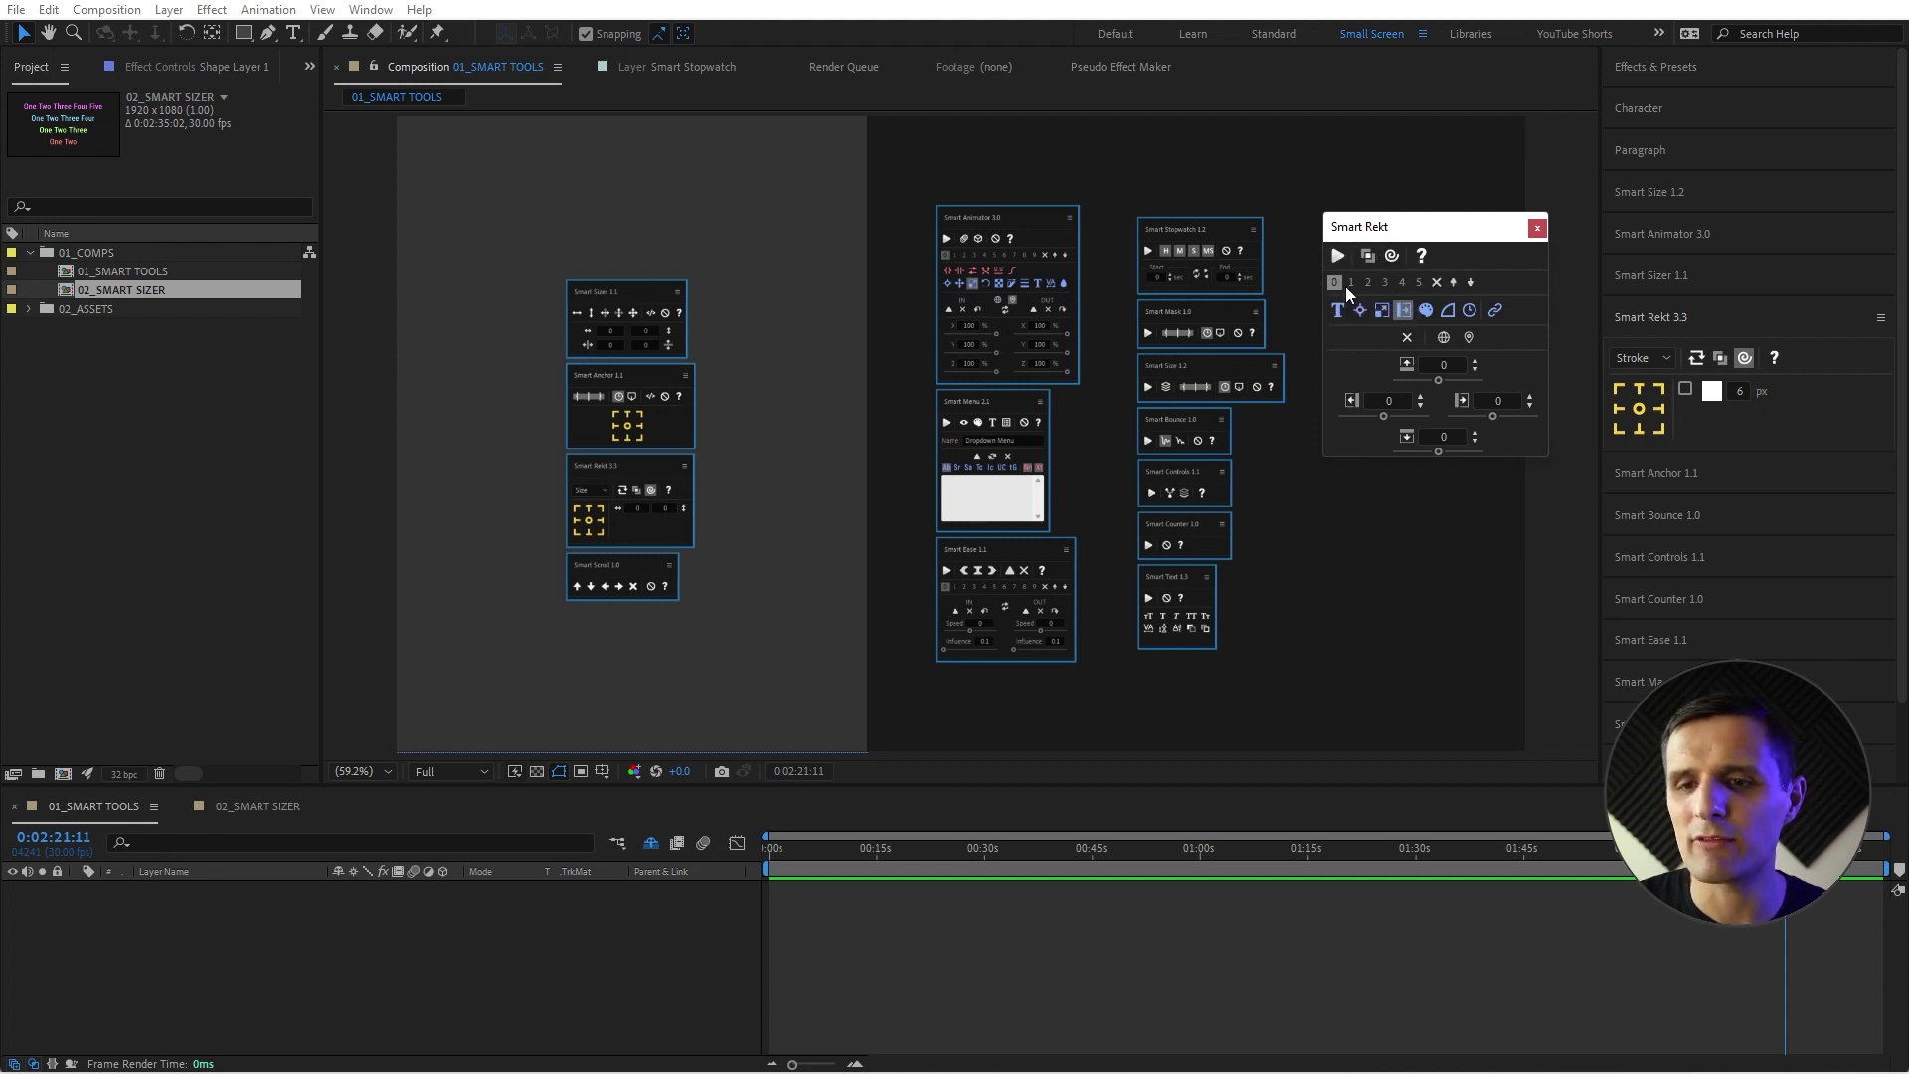
{"action": "left_click", "coordinate": [1641, 244]}
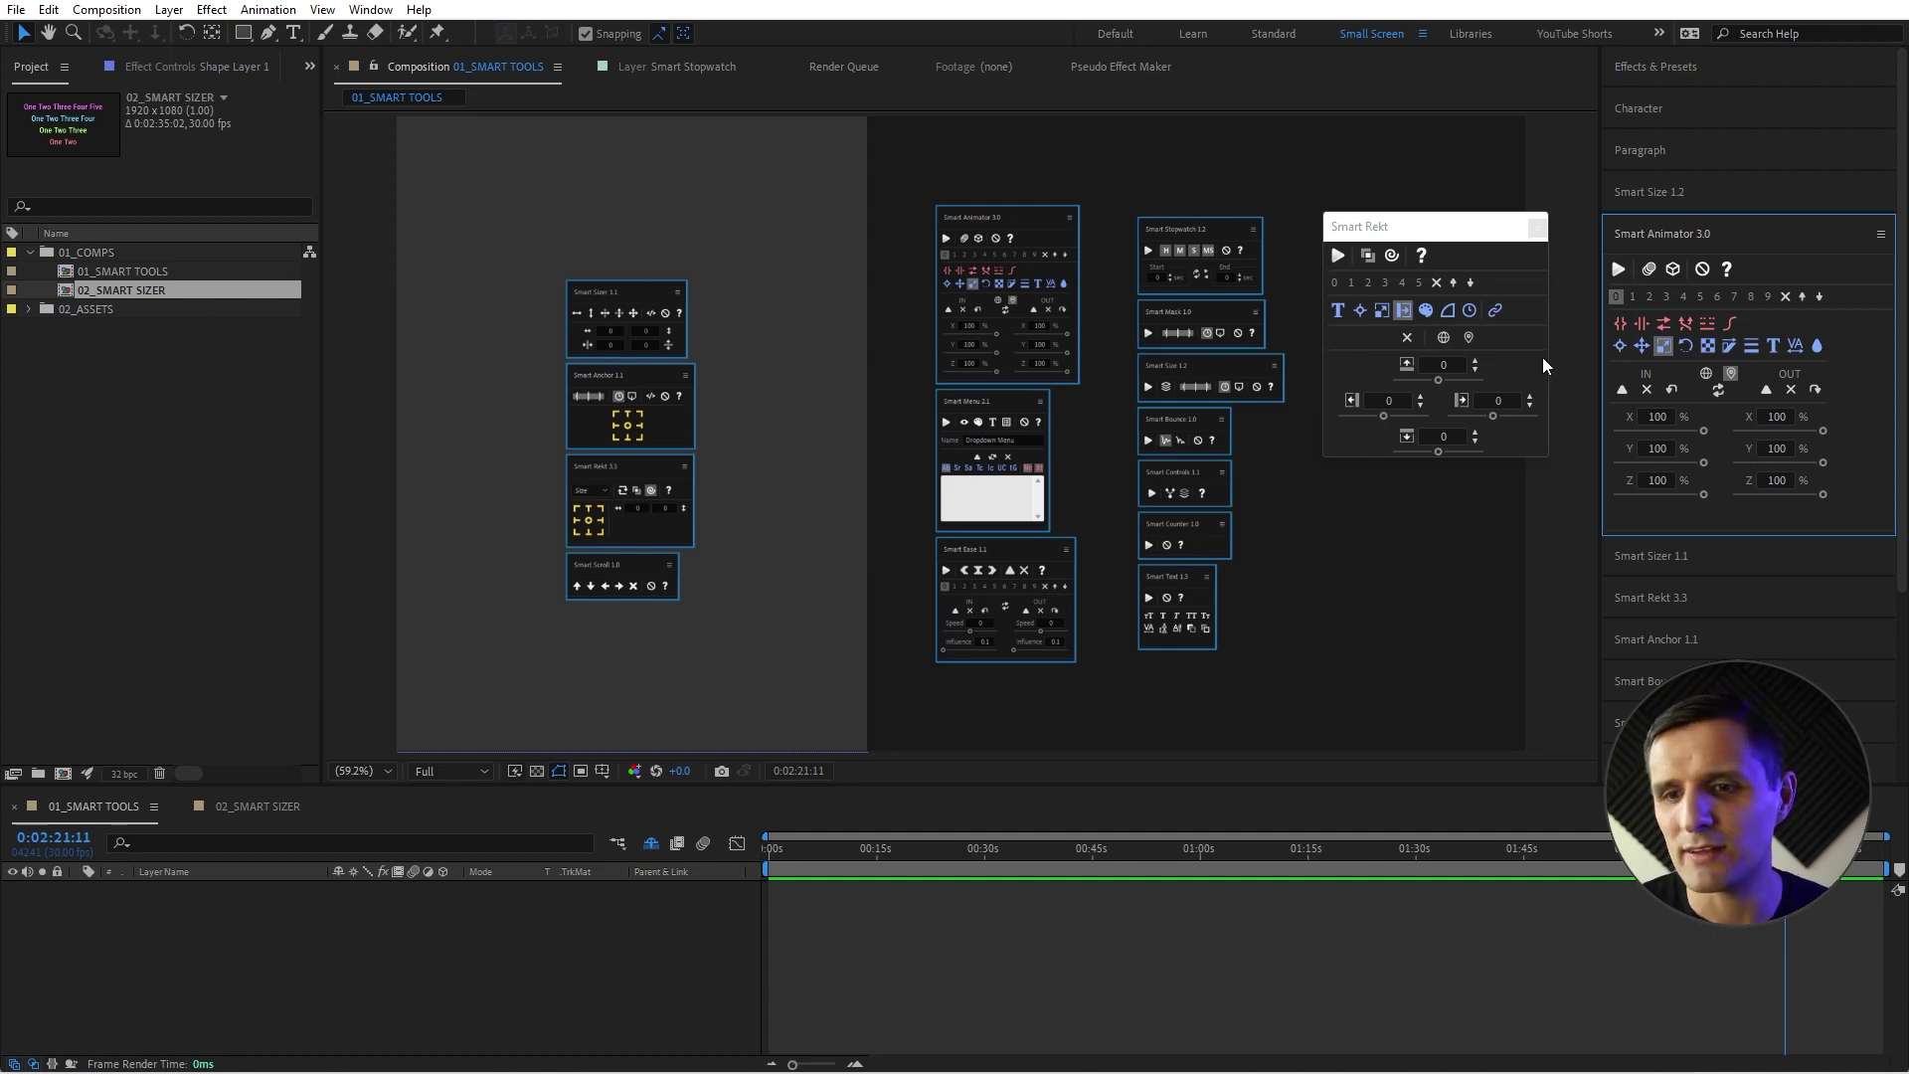
Check the anchor grid, global option, size and offset tabs, then close the floating Smart Rekt window.
{"action": "left_click", "coordinate": [1360, 310]}
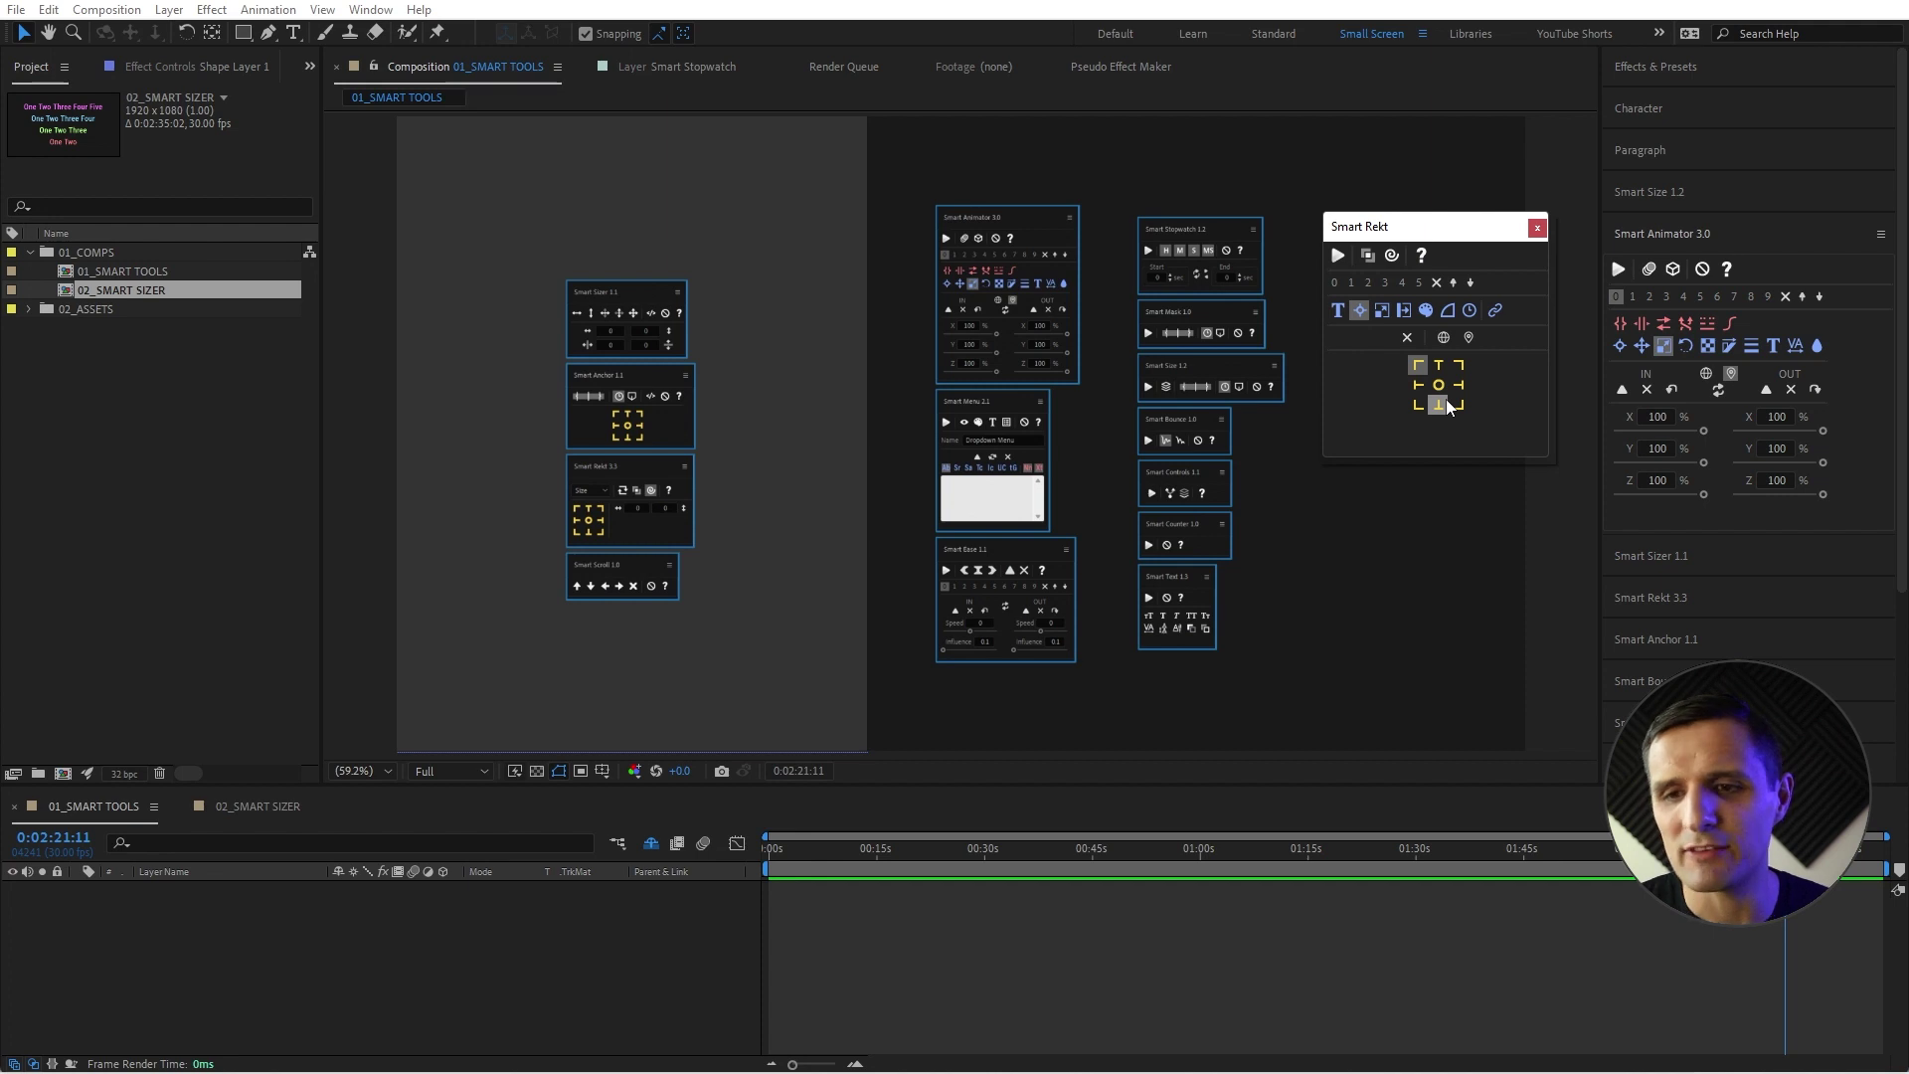
{"action": "left_click", "coordinate": [1443, 338]}
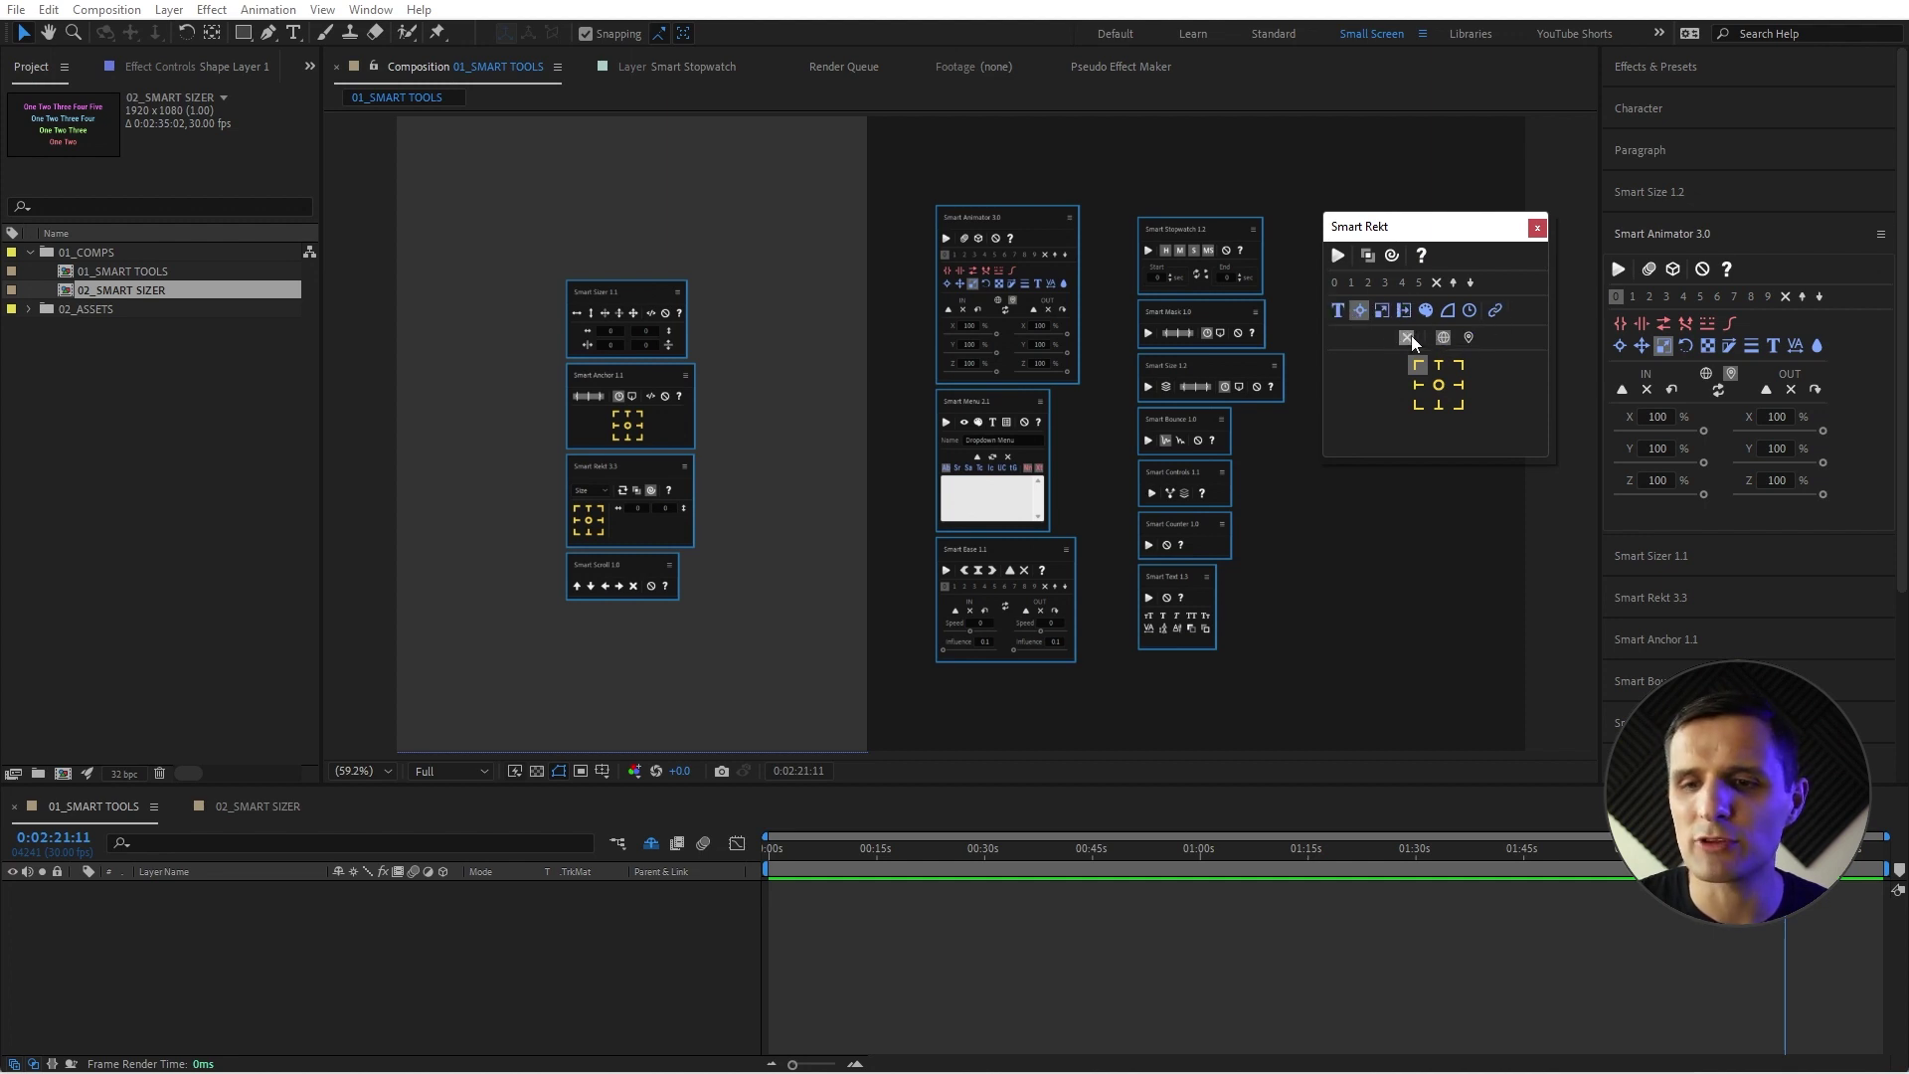
{"action": "left_click", "coordinate": [1382, 311]}
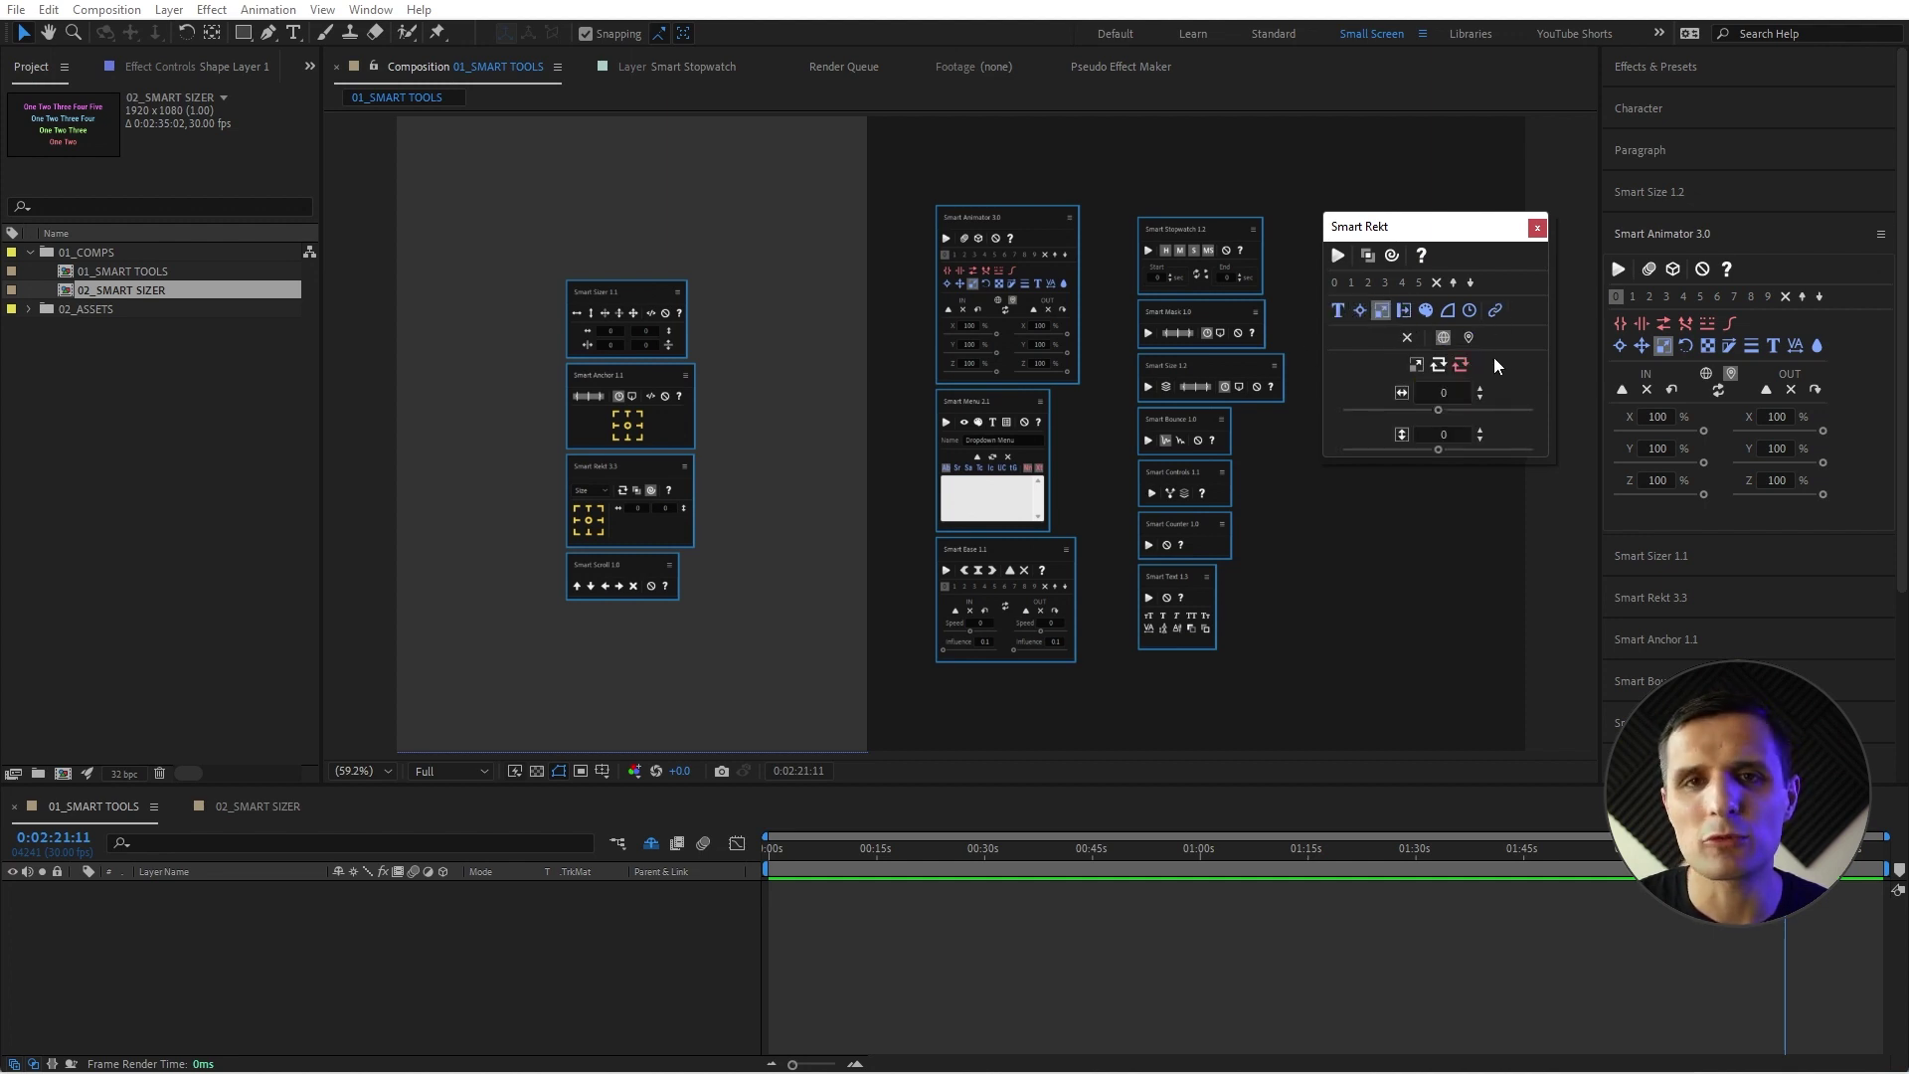
{"action": "left_click", "coordinate": [1359, 310]}
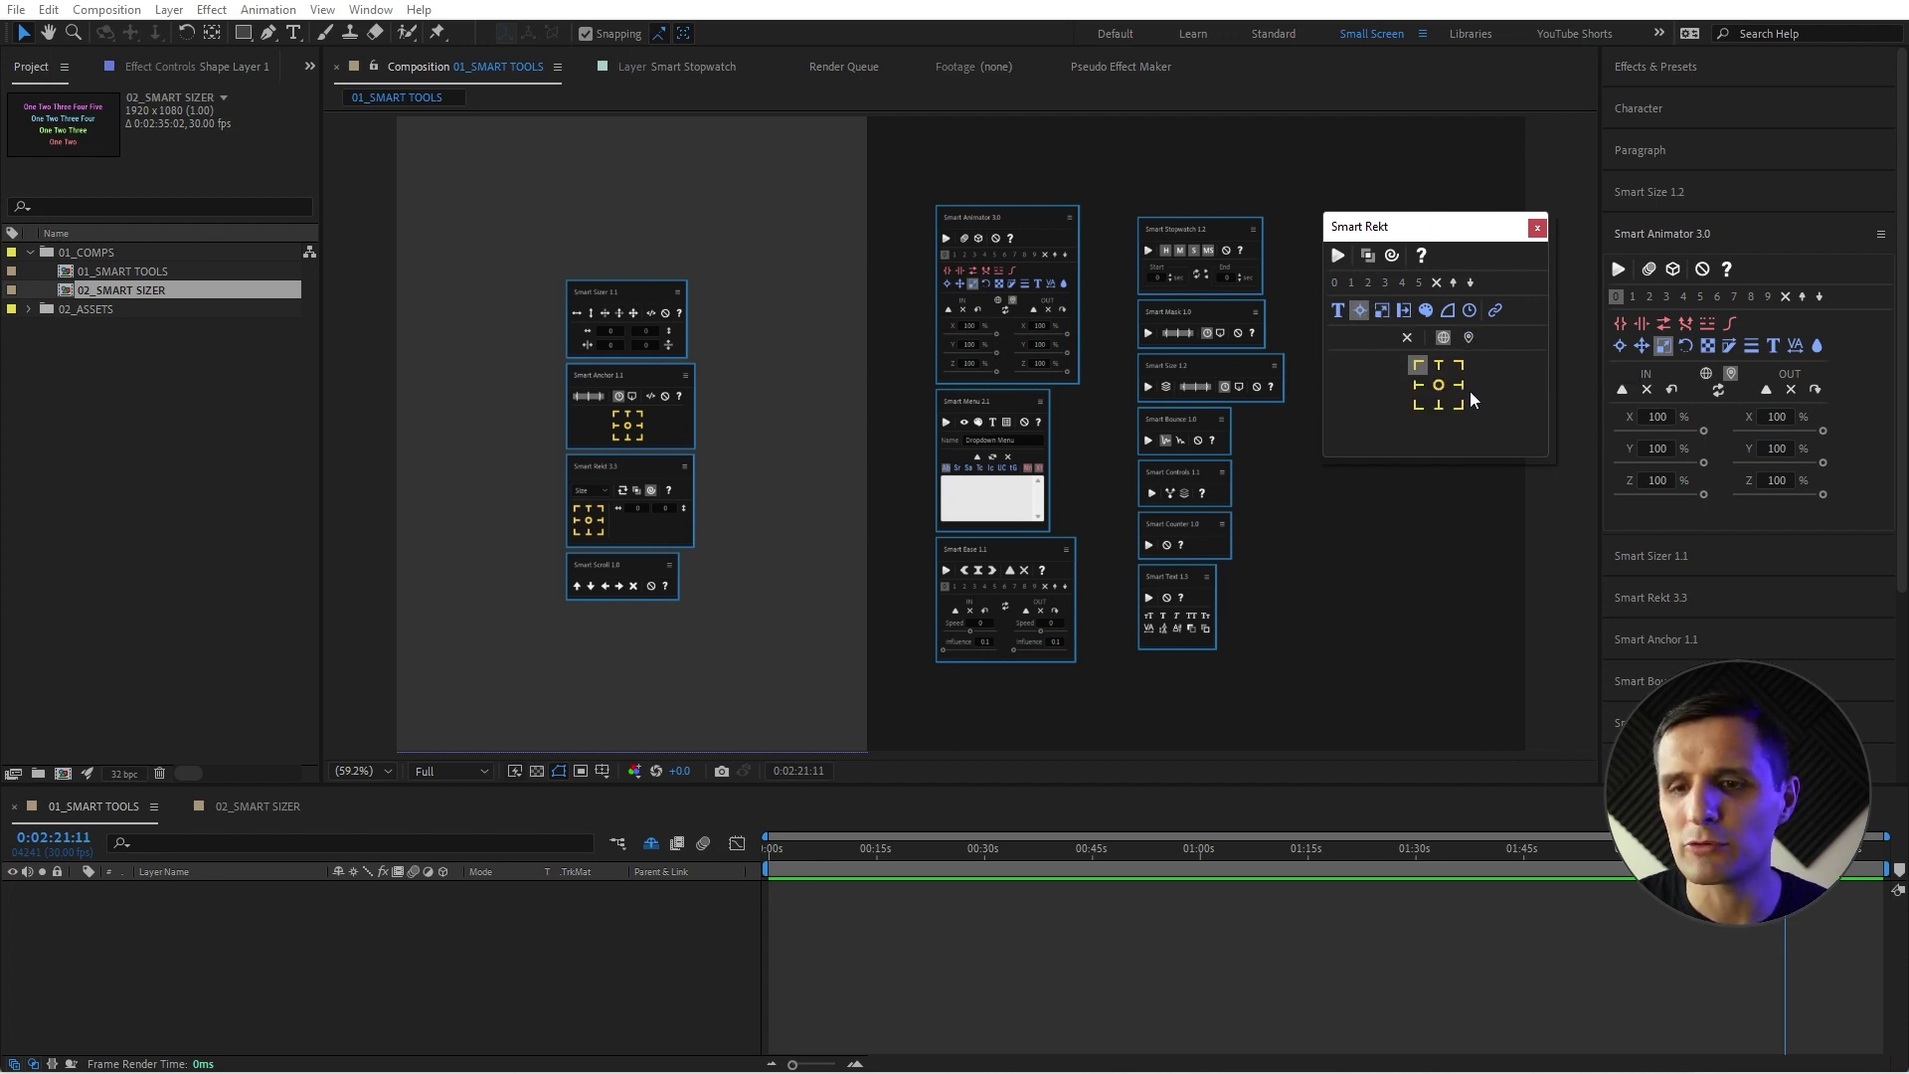
{"action": "left_click", "coordinate": [1397, 312]}
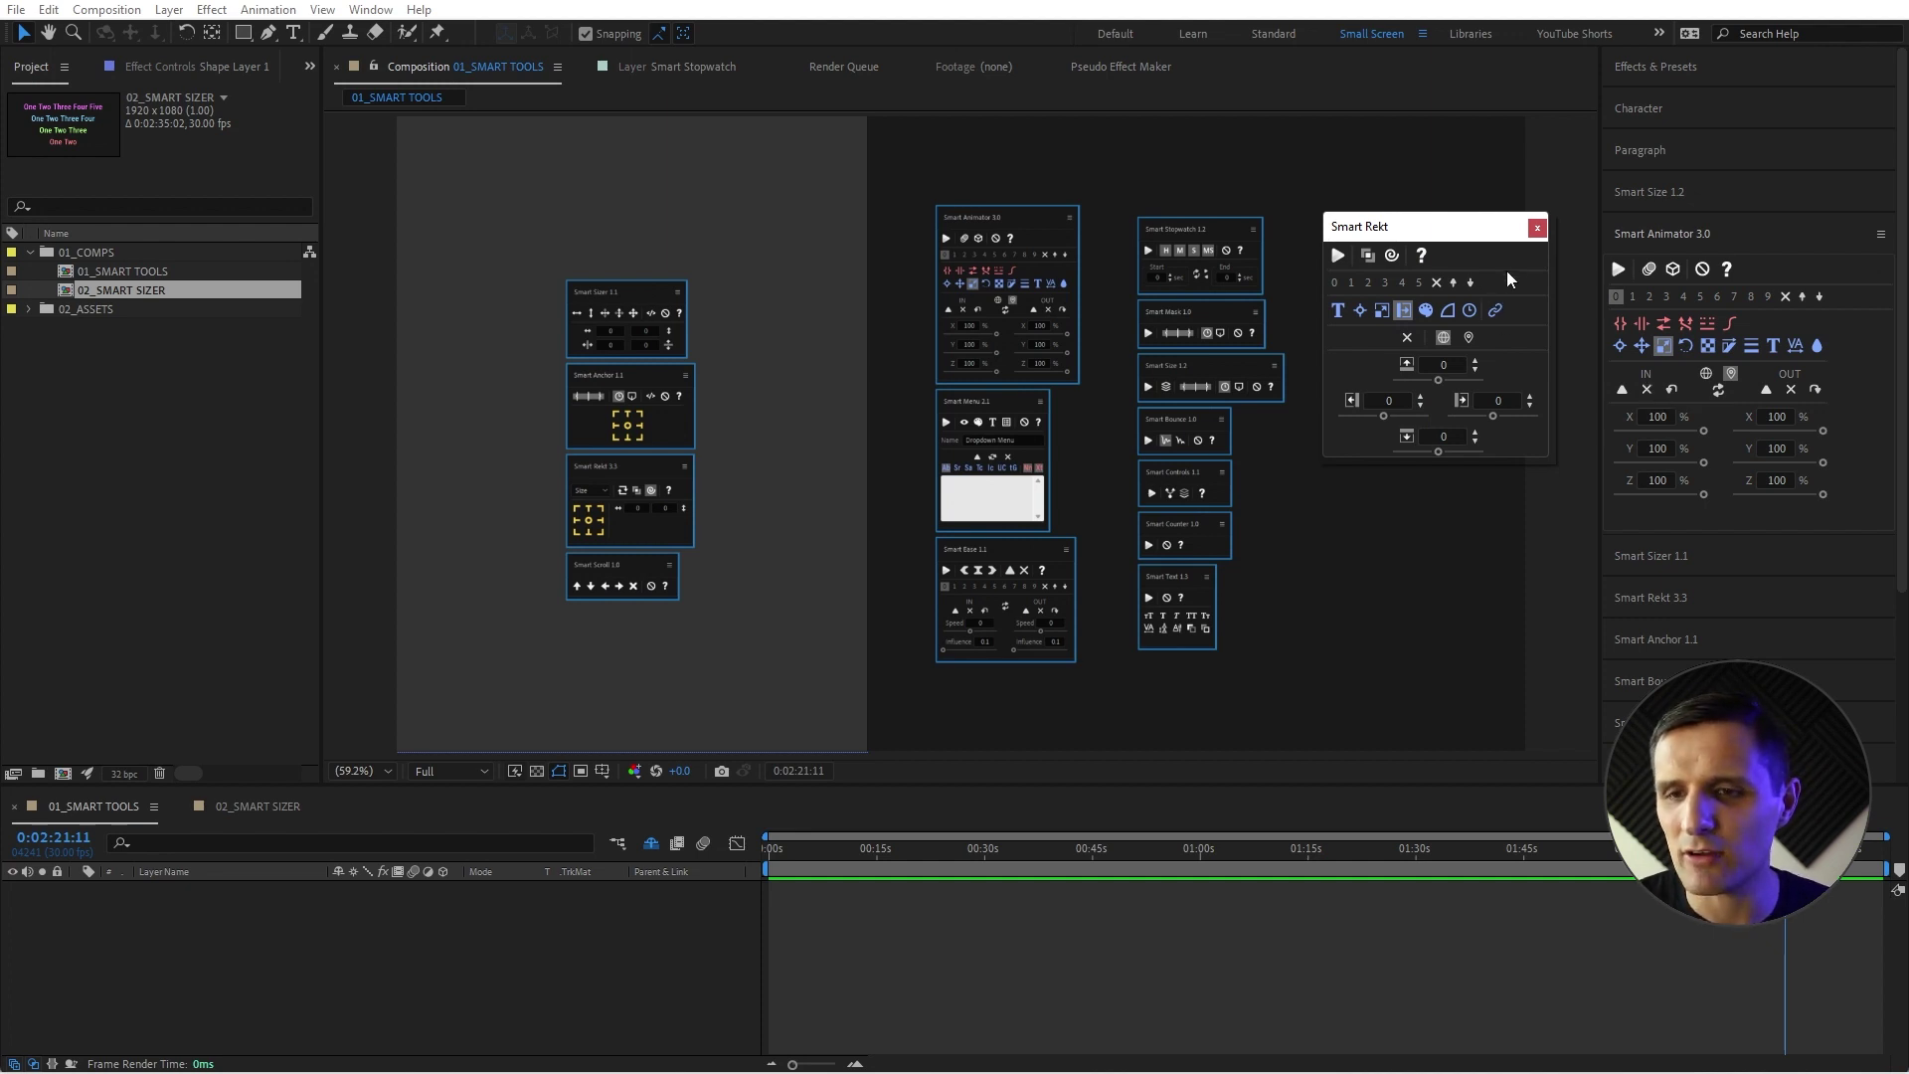
{"action": "left_click", "coordinate": [1538, 229]}
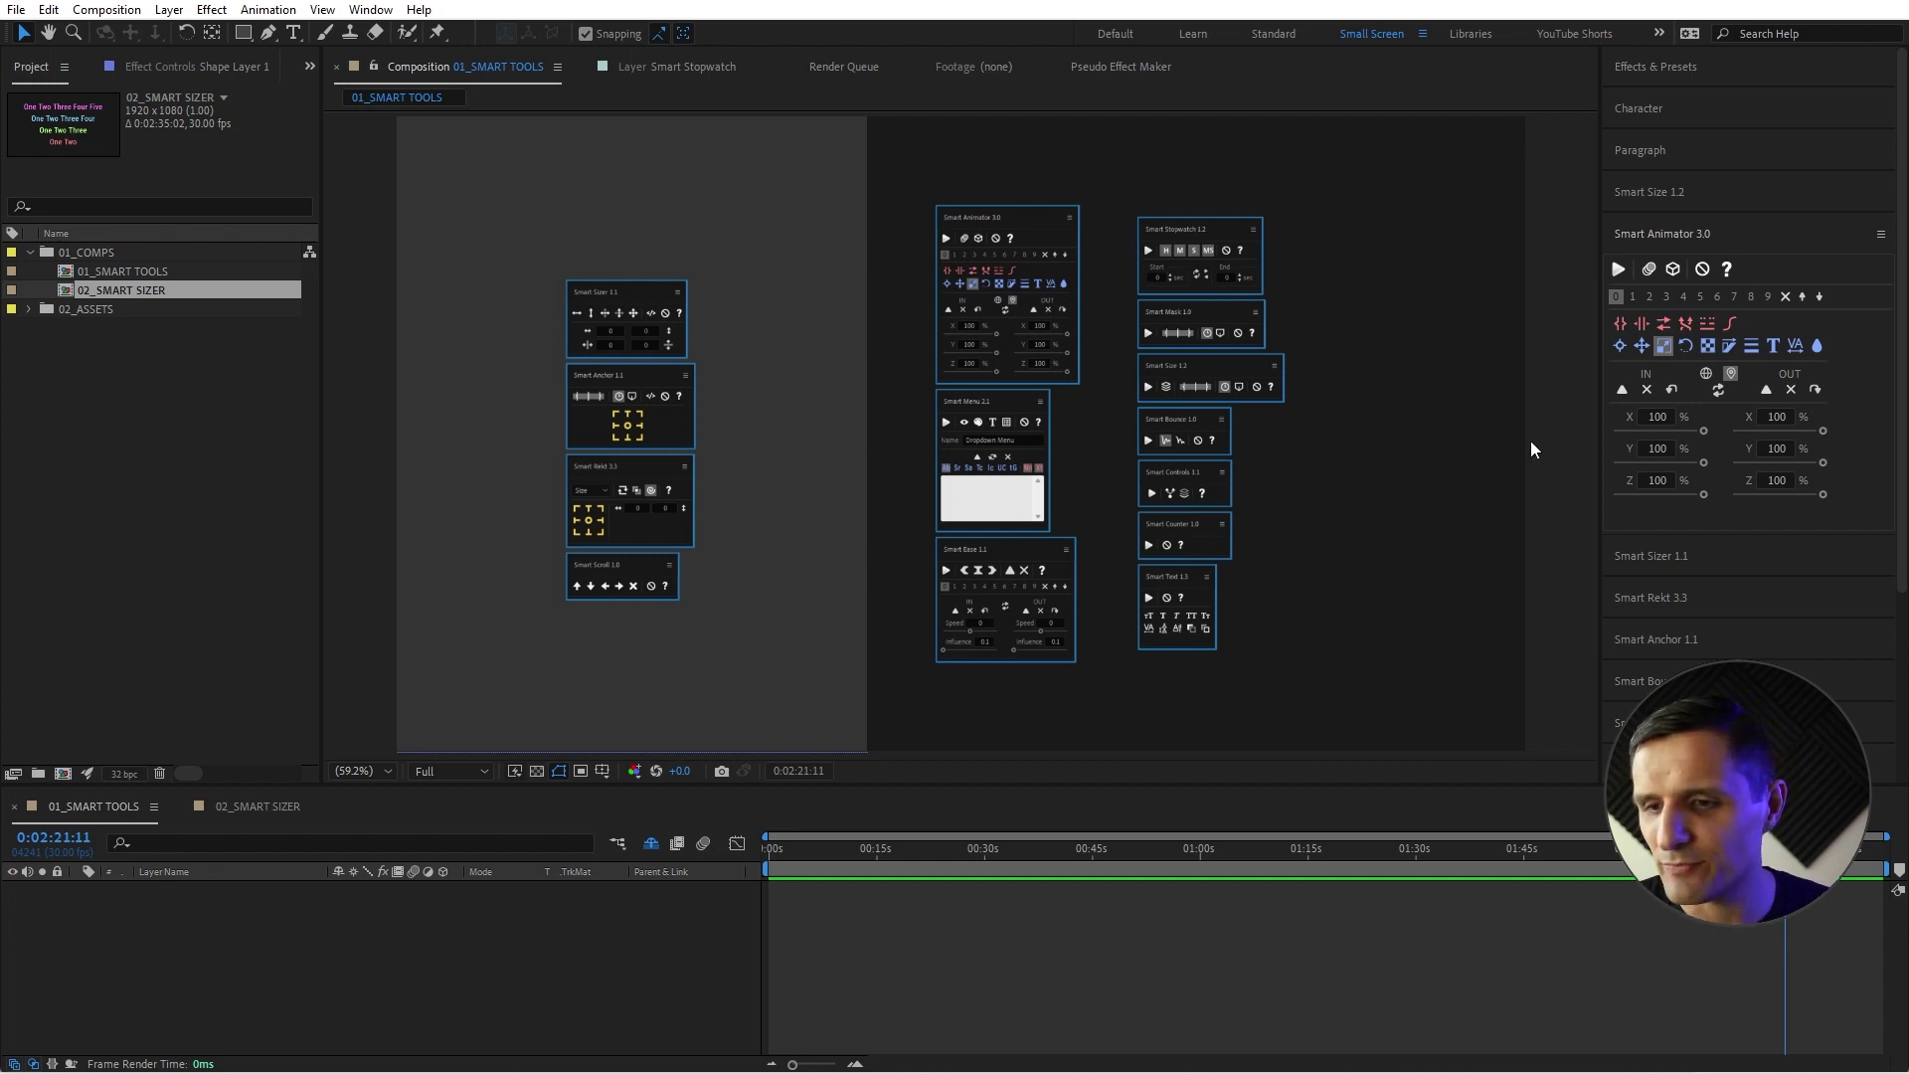
Move Smart Sizer 1.1 to the top of the right dock with Smart Size 1.2 directly beneath.
{"action": "left_click", "coordinate": [1645, 547]}
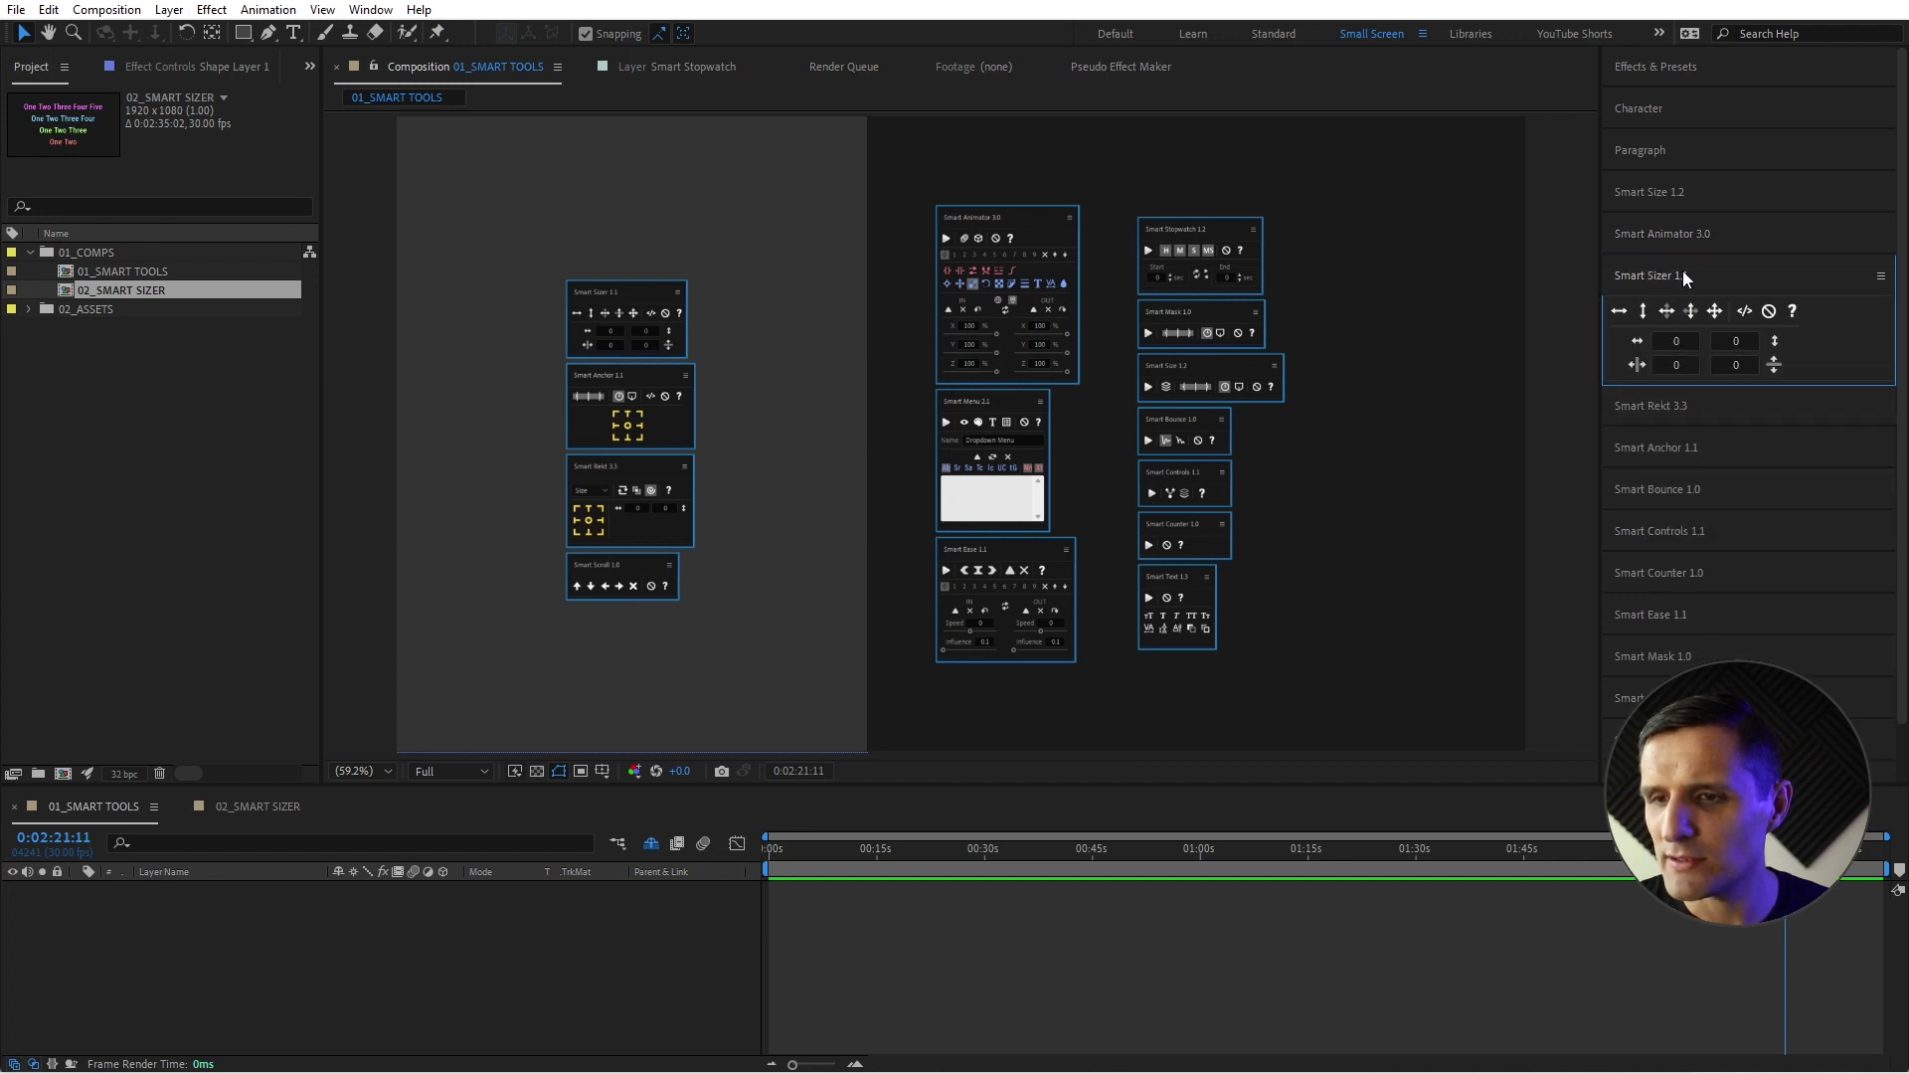
{"action": "left_click_drag", "start_coordinate": [1682, 270], "coordinate": [1684, 90]}
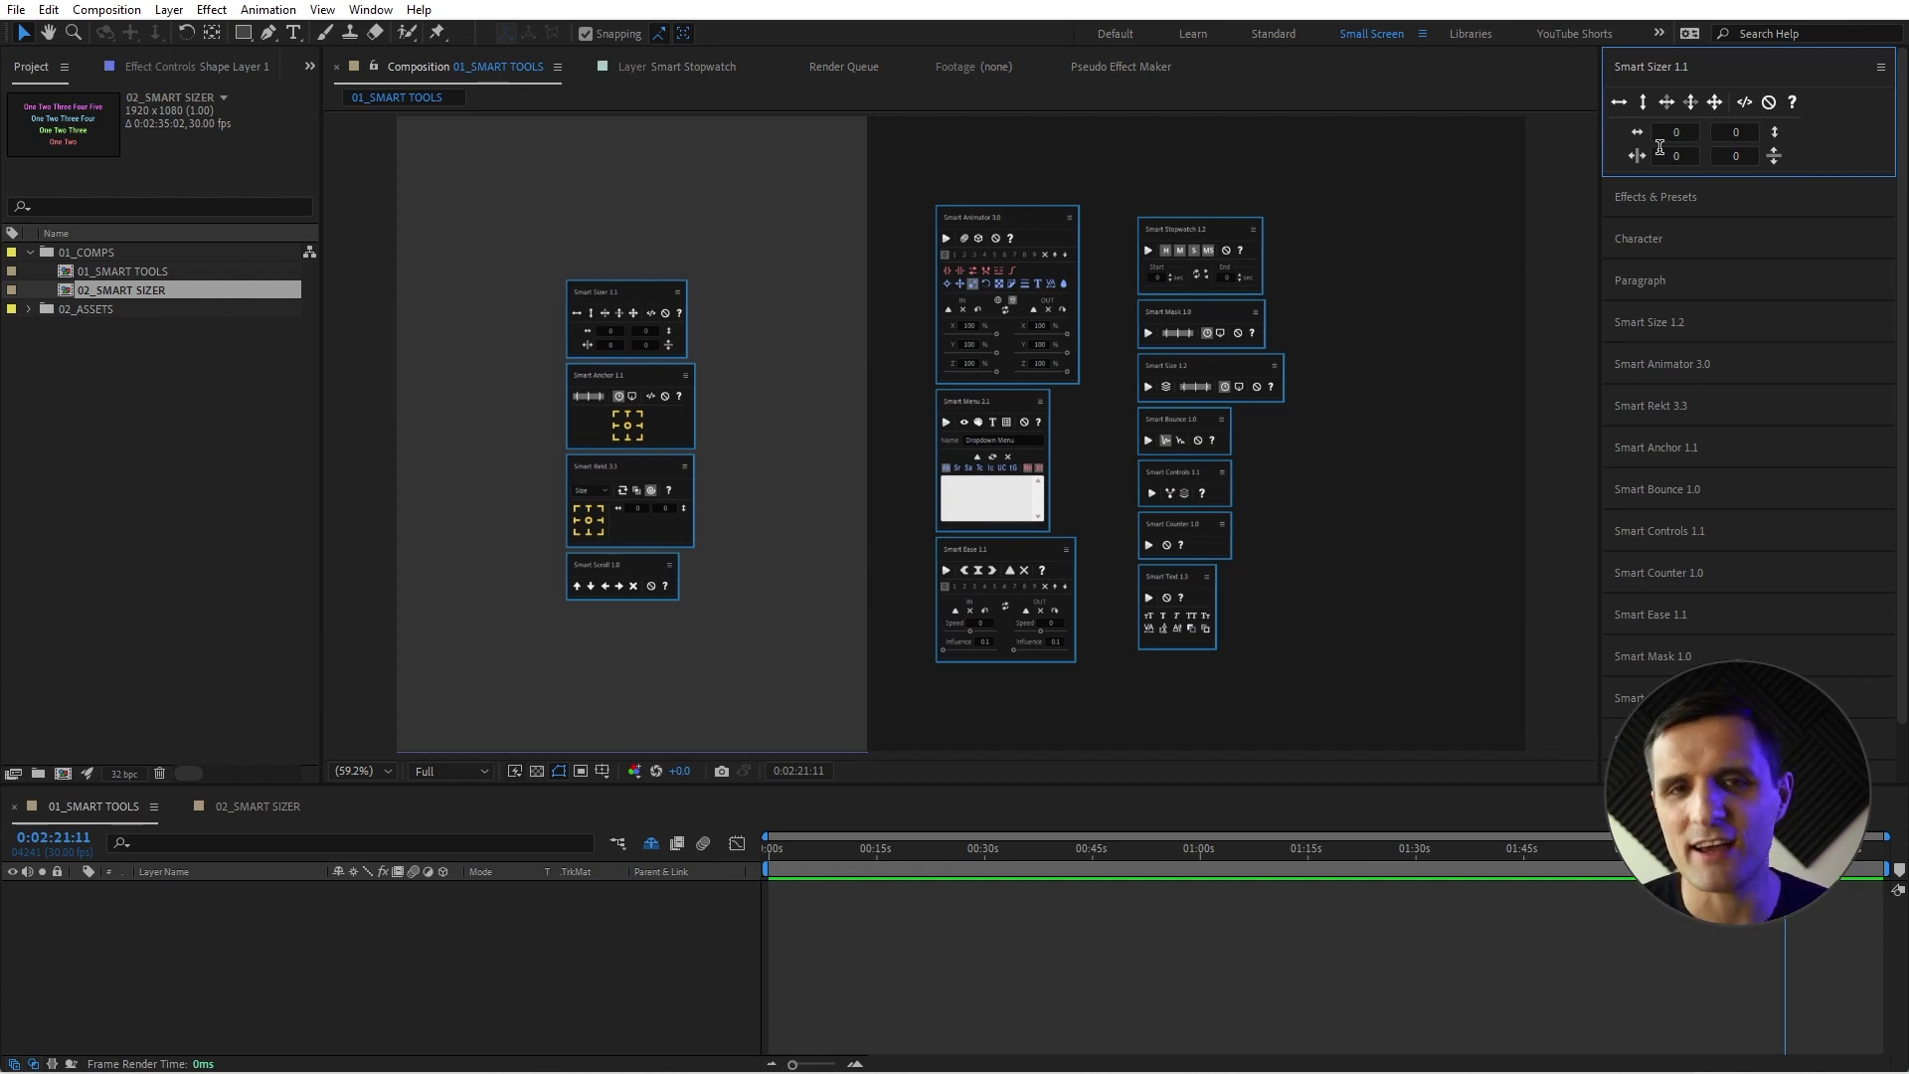
{"action": "left_click", "coordinate": [1673, 321]}
{"action": "left_click_drag", "start_coordinate": [1672, 255], "coordinate": [1669, 100]}
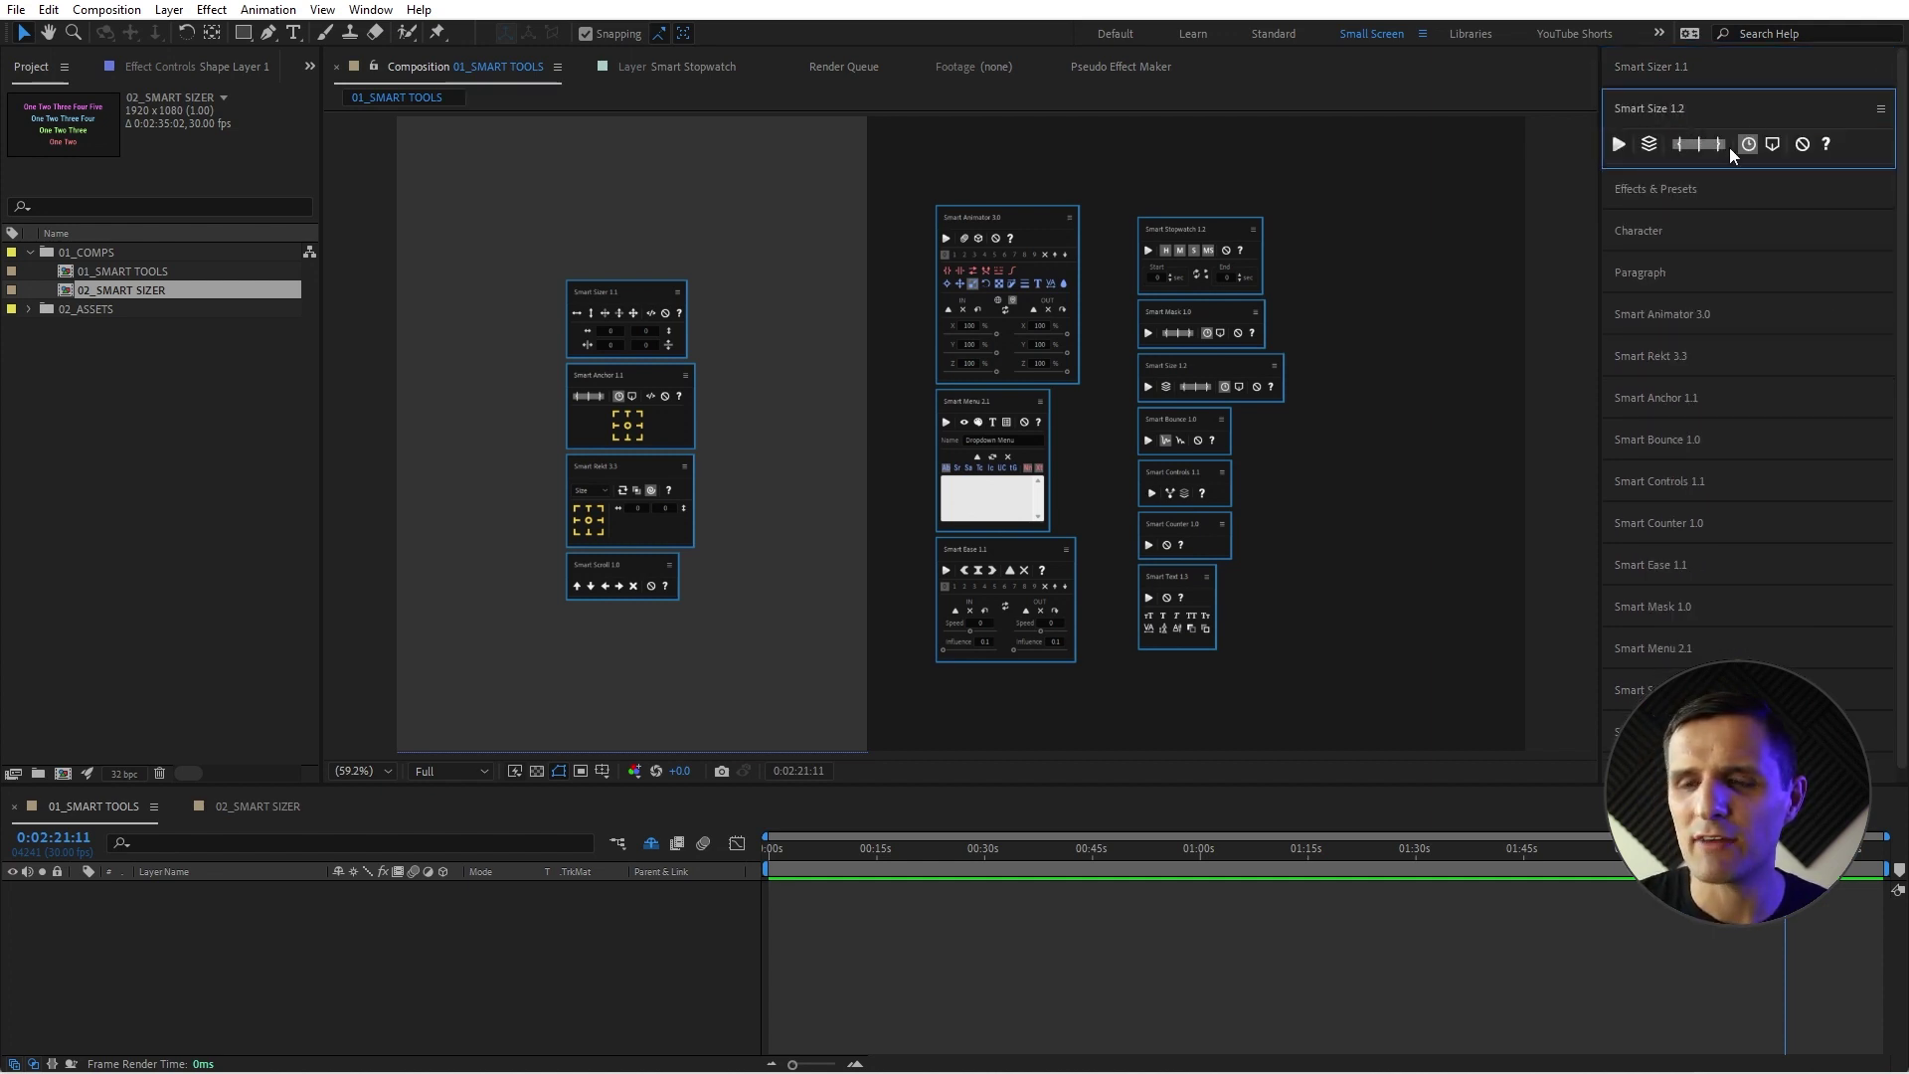
Toggle Smart Sizer 1.1 and Smart Size 1.2 open, leaving Smart Sizer 1.1 expanded.
{"action": "left_click", "coordinate": [1659, 76]}
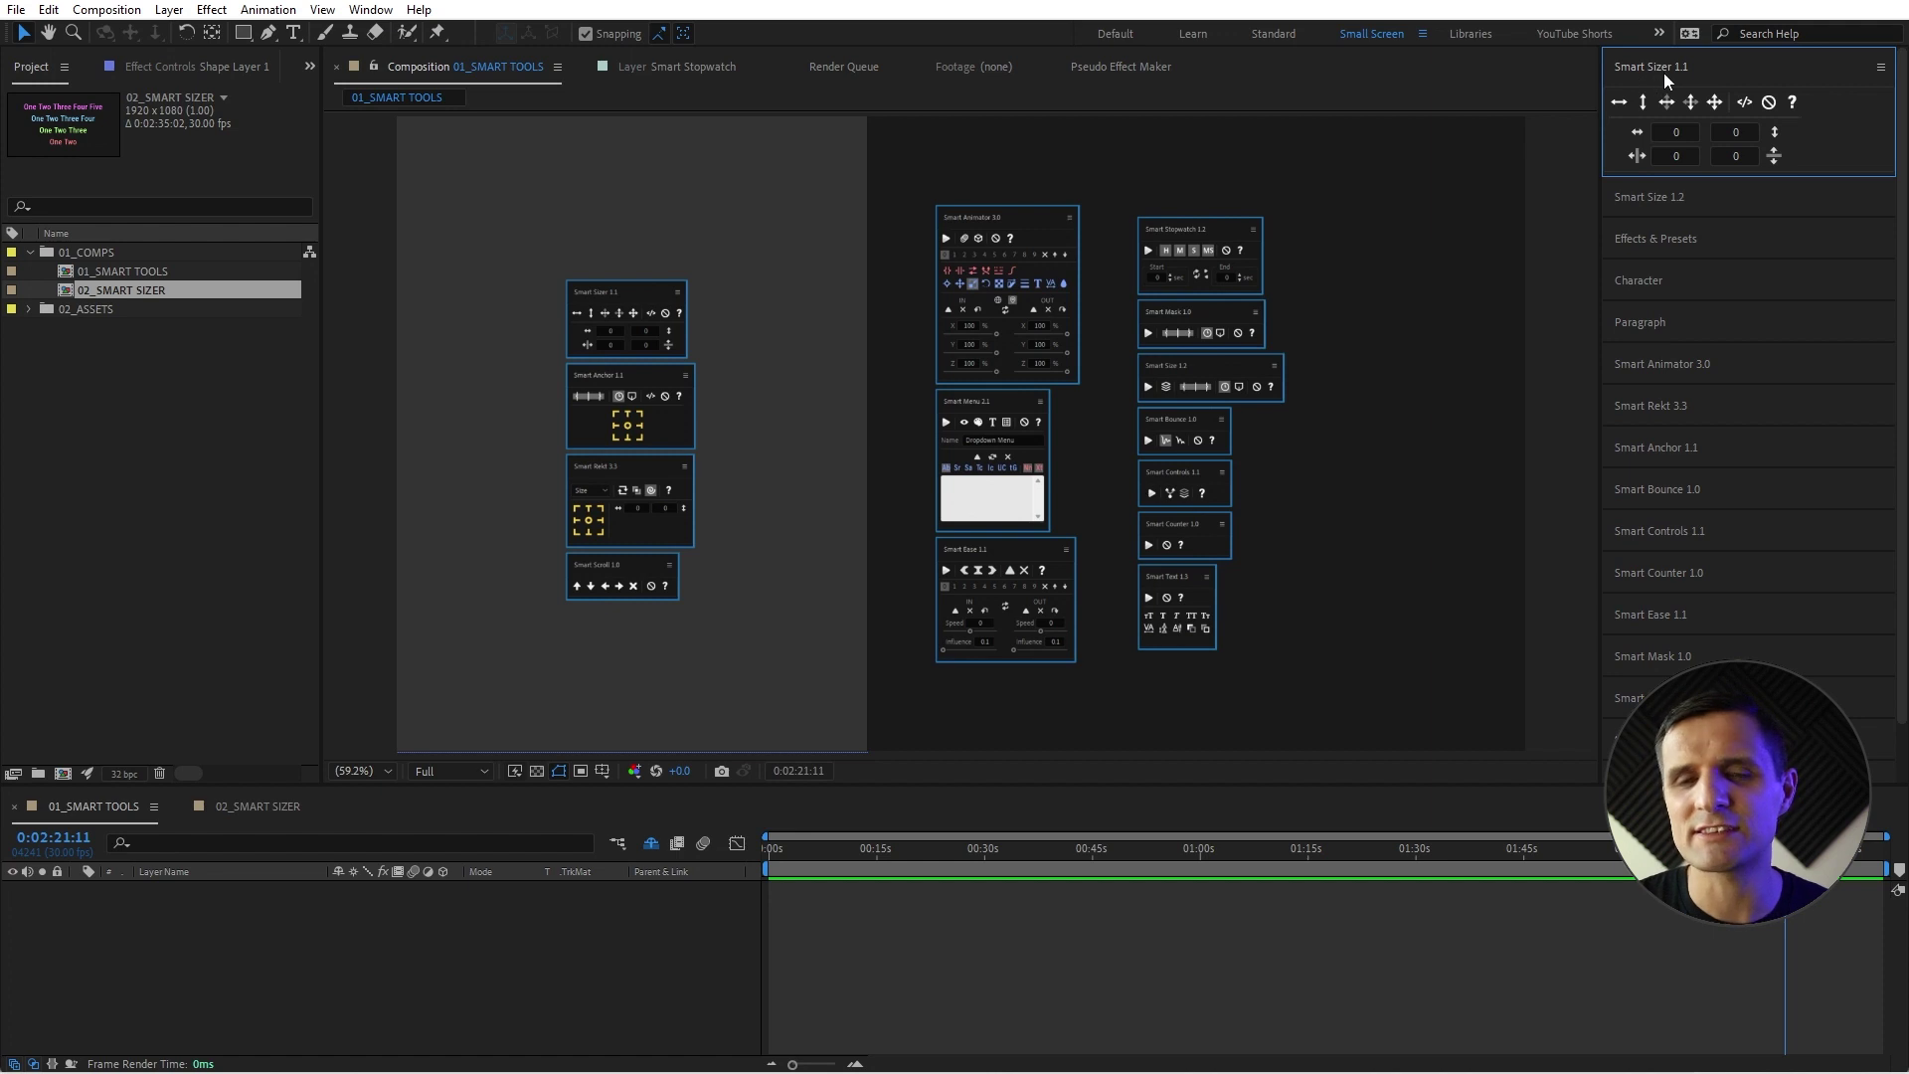
{"action": "left_click", "coordinate": [1697, 79]}
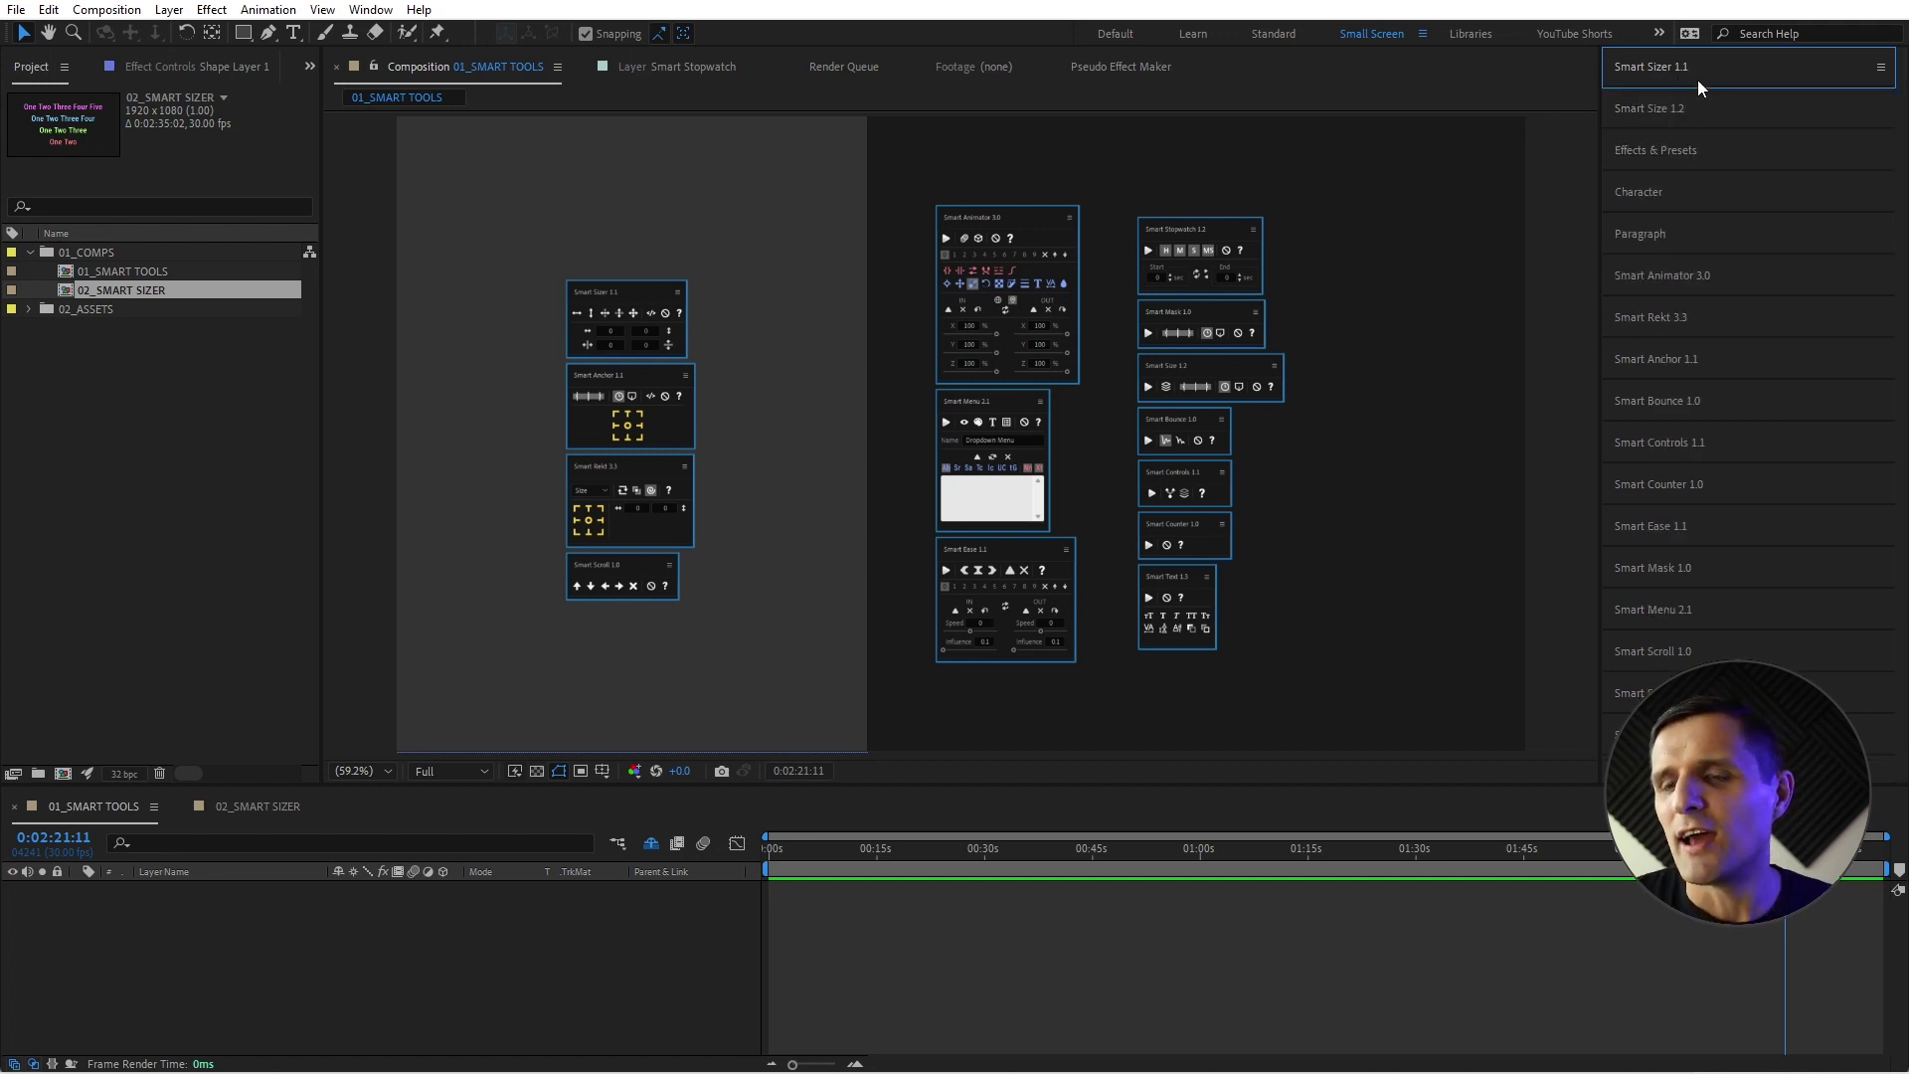
{"action": "left_click", "coordinate": [1694, 116]}
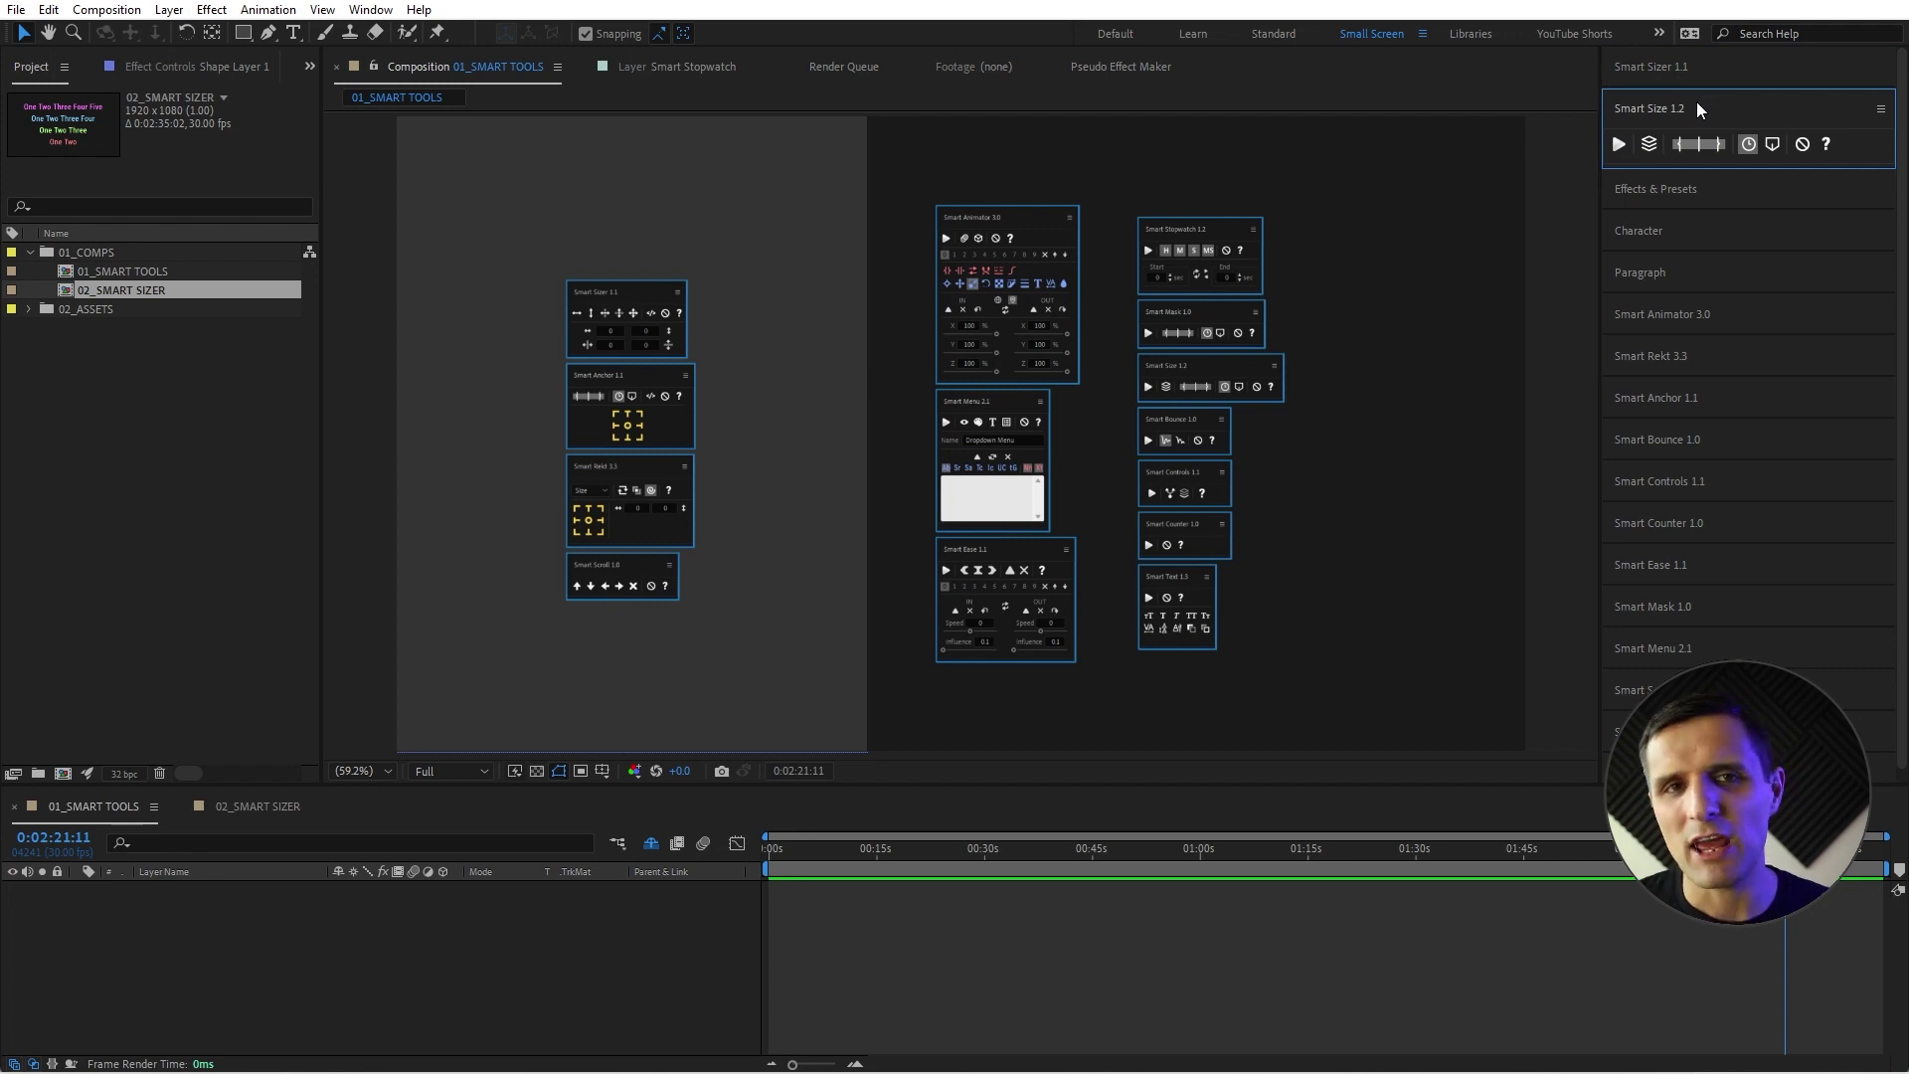
{"action": "left_click", "coordinate": [1650, 70]}
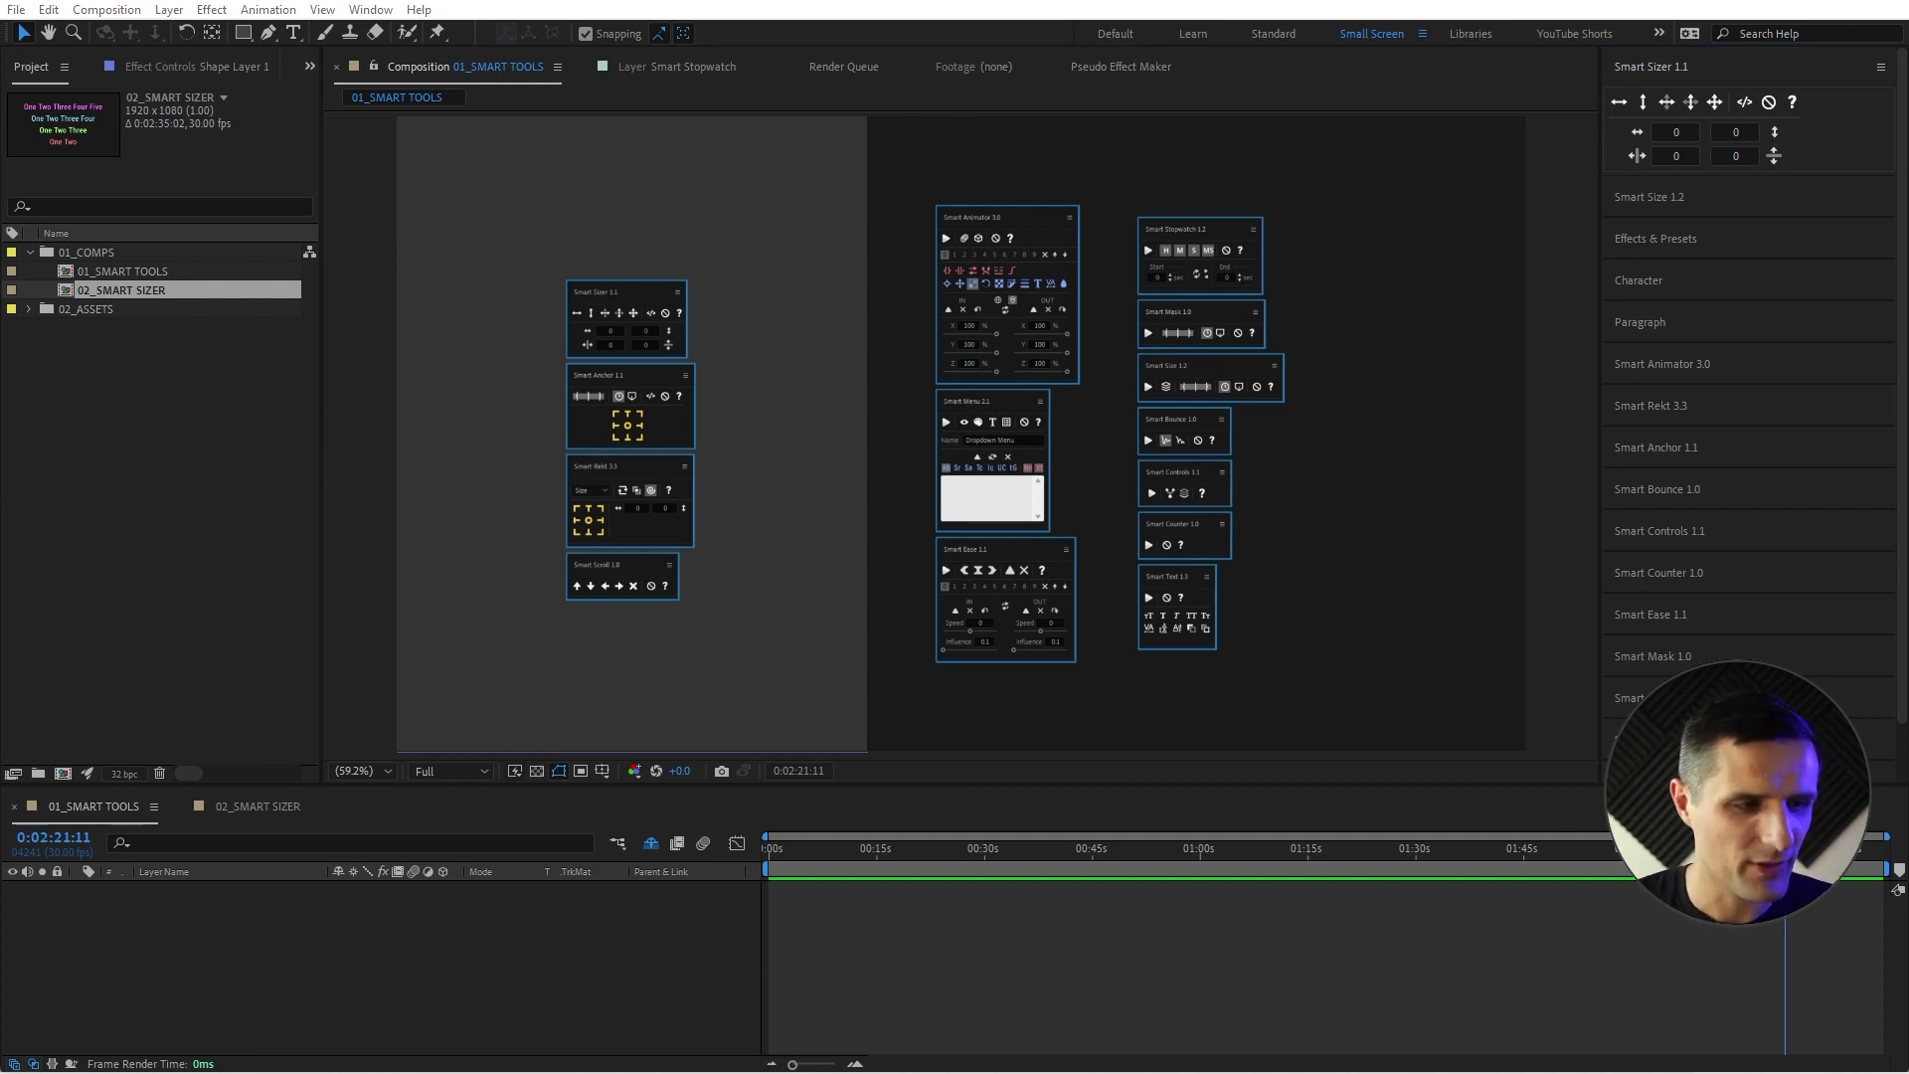
Open the 02_SMART SIZER comp with the floating Smart Sizer window moved to the top-right.
{"action": "left_click_drag", "start_coordinate": [945, 462], "coordinate": [1421, 194]}
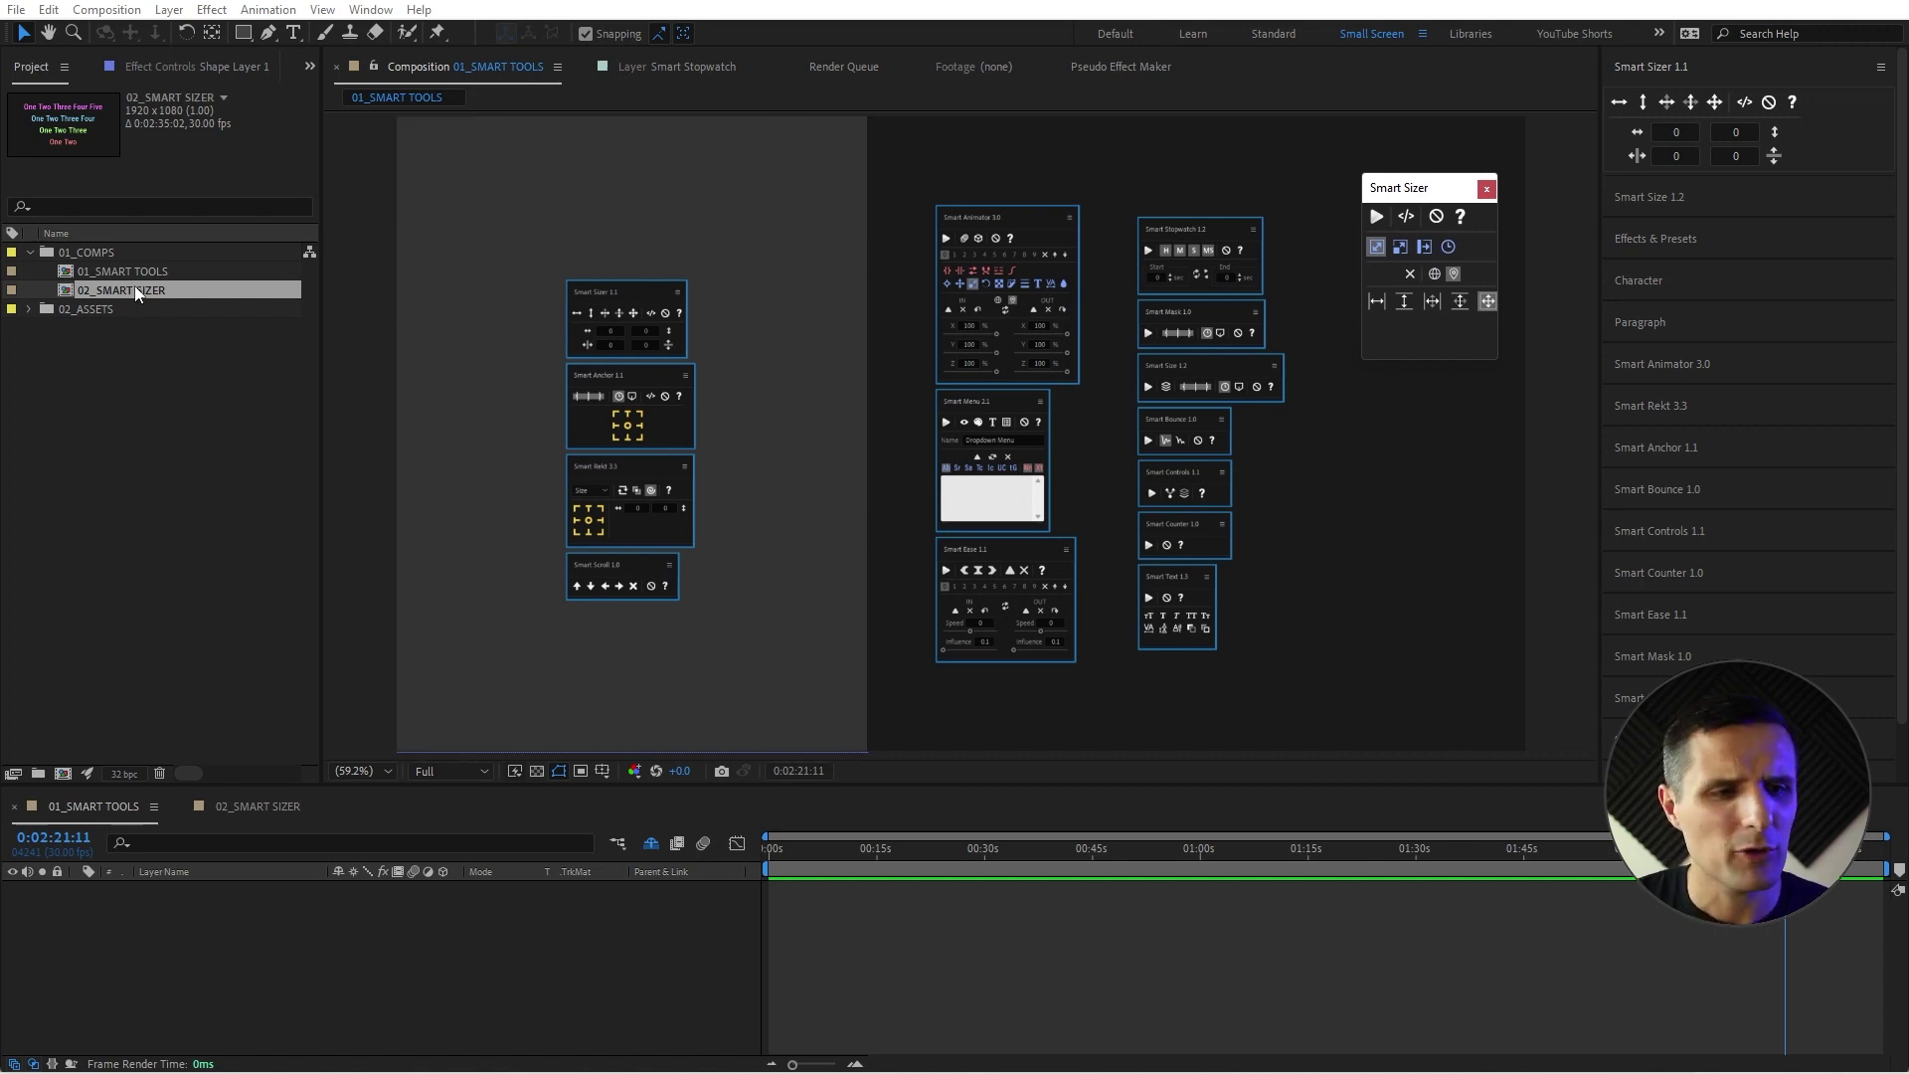
{"action": "double_click", "coordinate": [171, 292]}
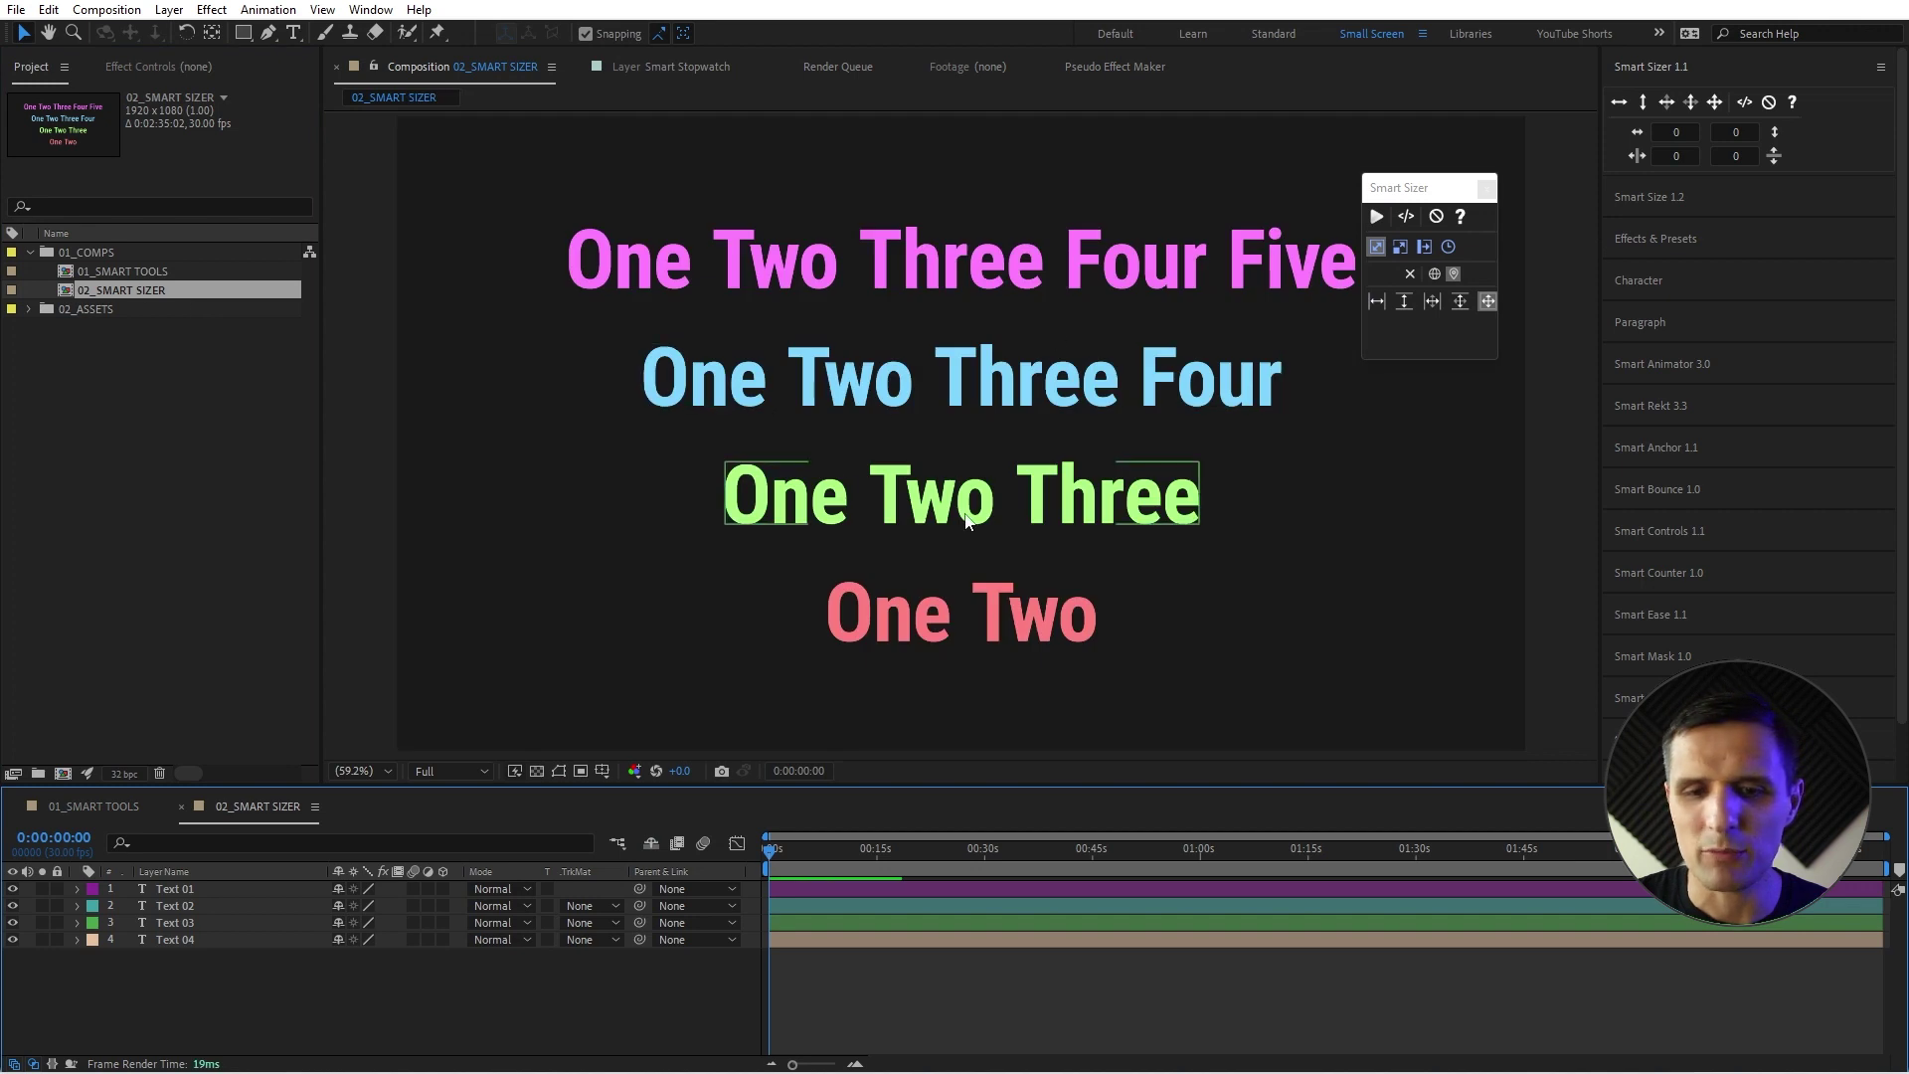
{"action": "left_click_drag", "start_coordinate": [1422, 188], "coordinate": [1468, 163]}
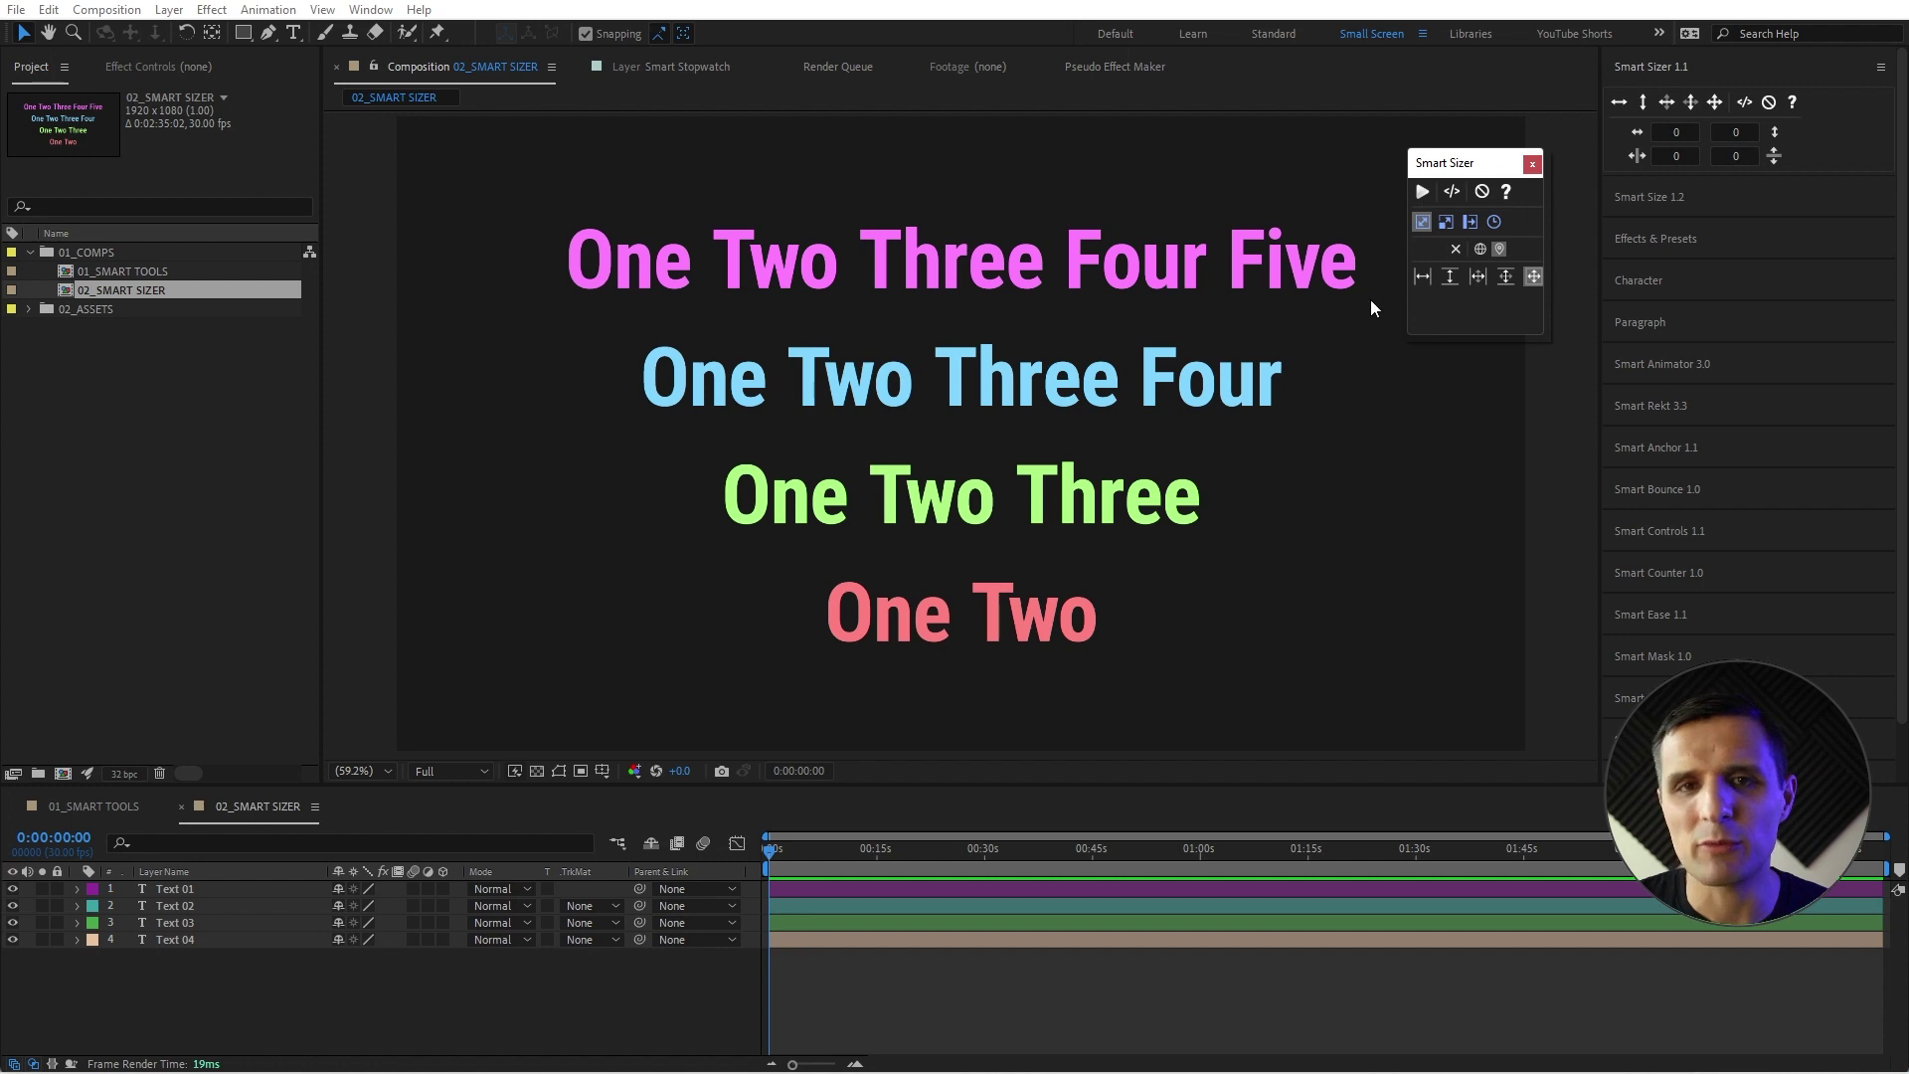
Select the four coloured text layers, Text 01 through Text 04.
{"action": "left_click", "coordinate": [1268, 261]}
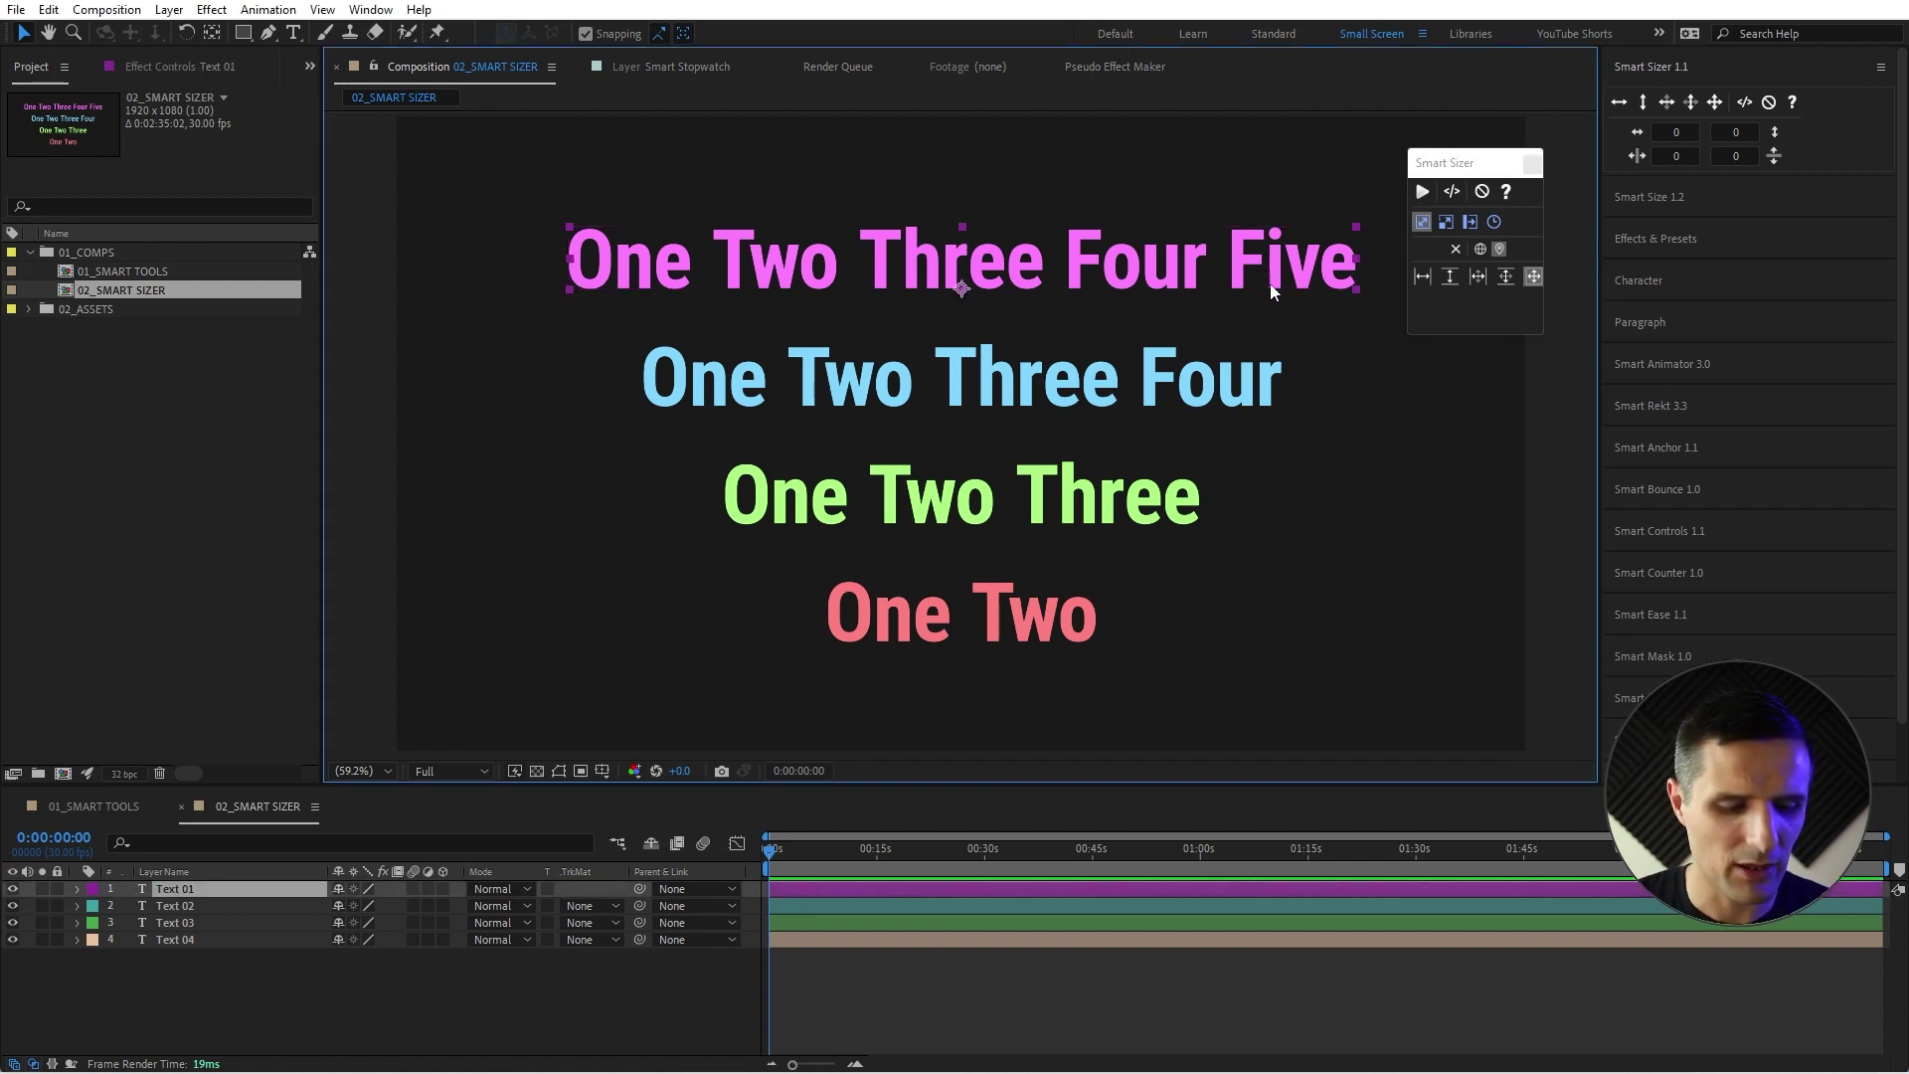
{"action": "left_click", "coordinate": [1206, 398], "text": "shift"}
{"action": "left_click", "coordinate": [1055, 614], "text": "shift"}
{"action": "left_click", "coordinate": [1134, 508], "text": "shift"}
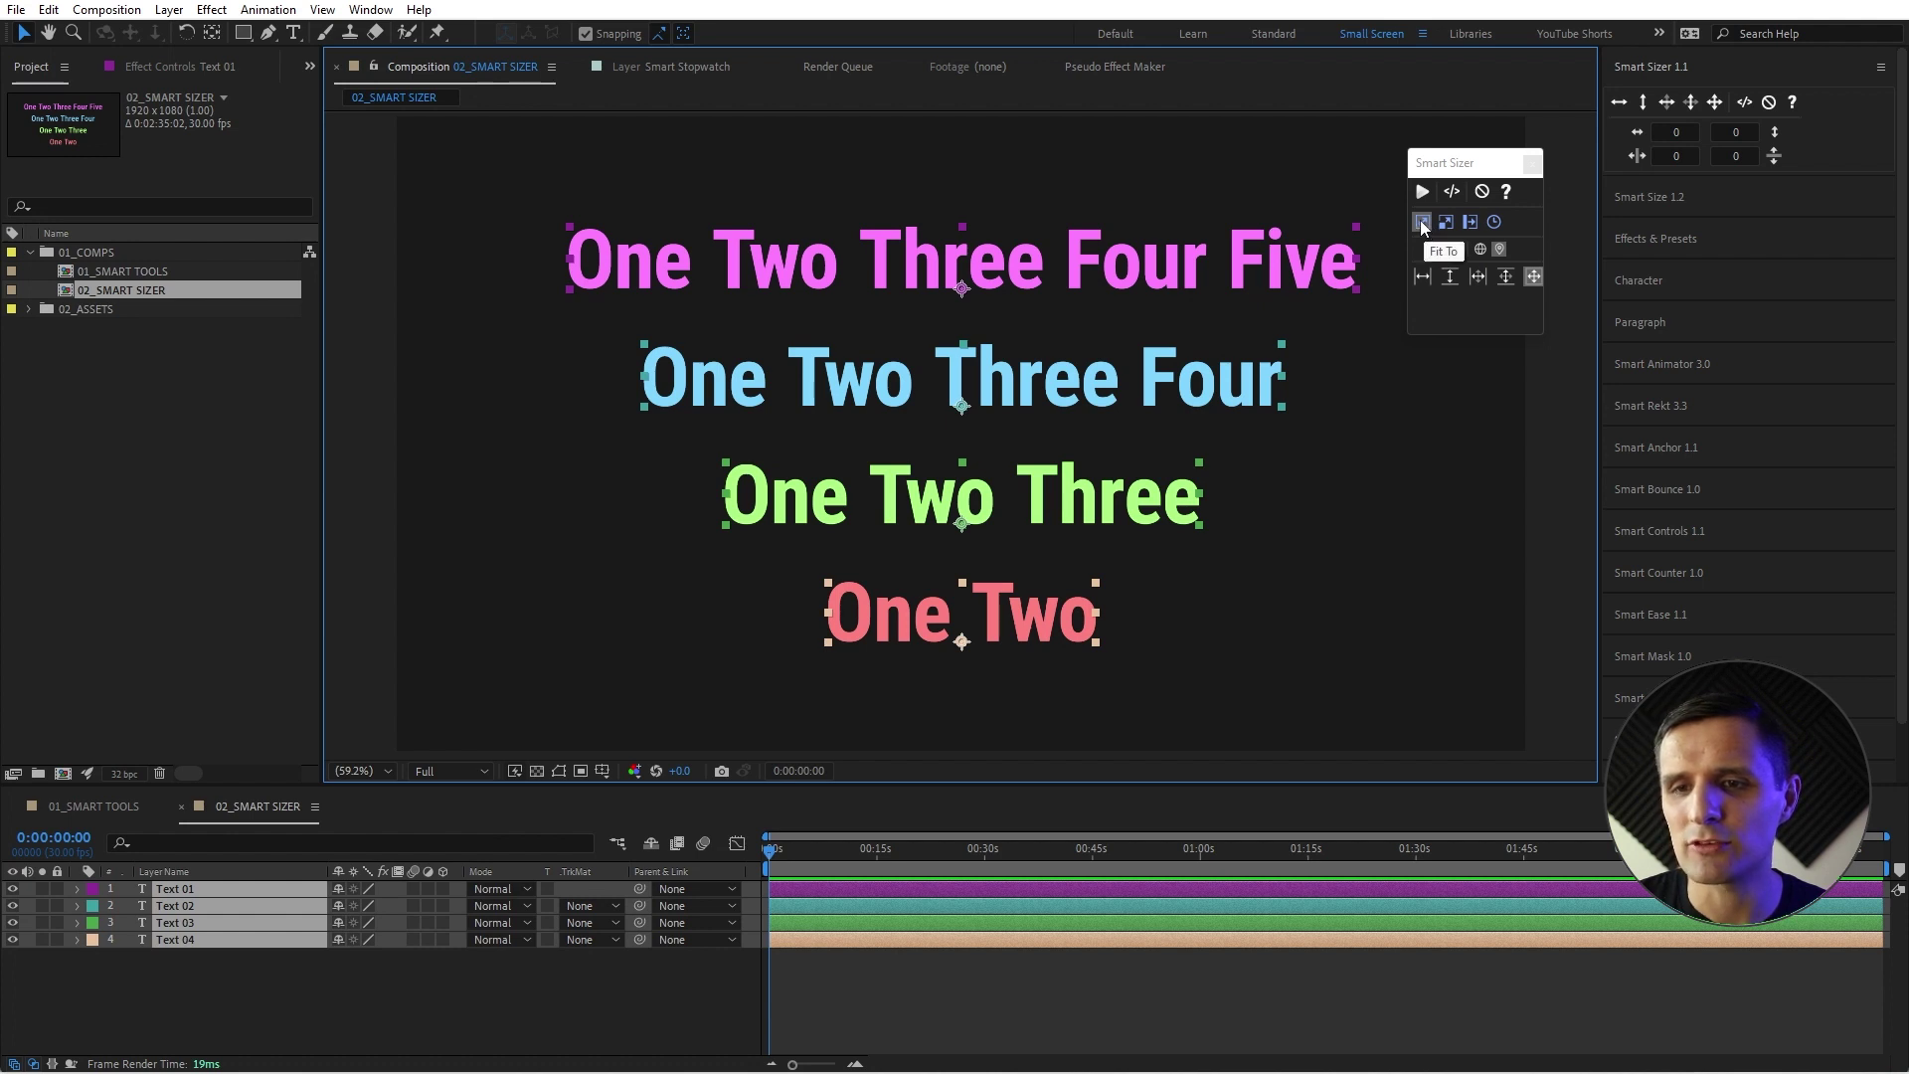
Run Smart Sizer in Fit To width mode so the four lines share one width.
{"action": "left_click", "coordinate": [1424, 279]}
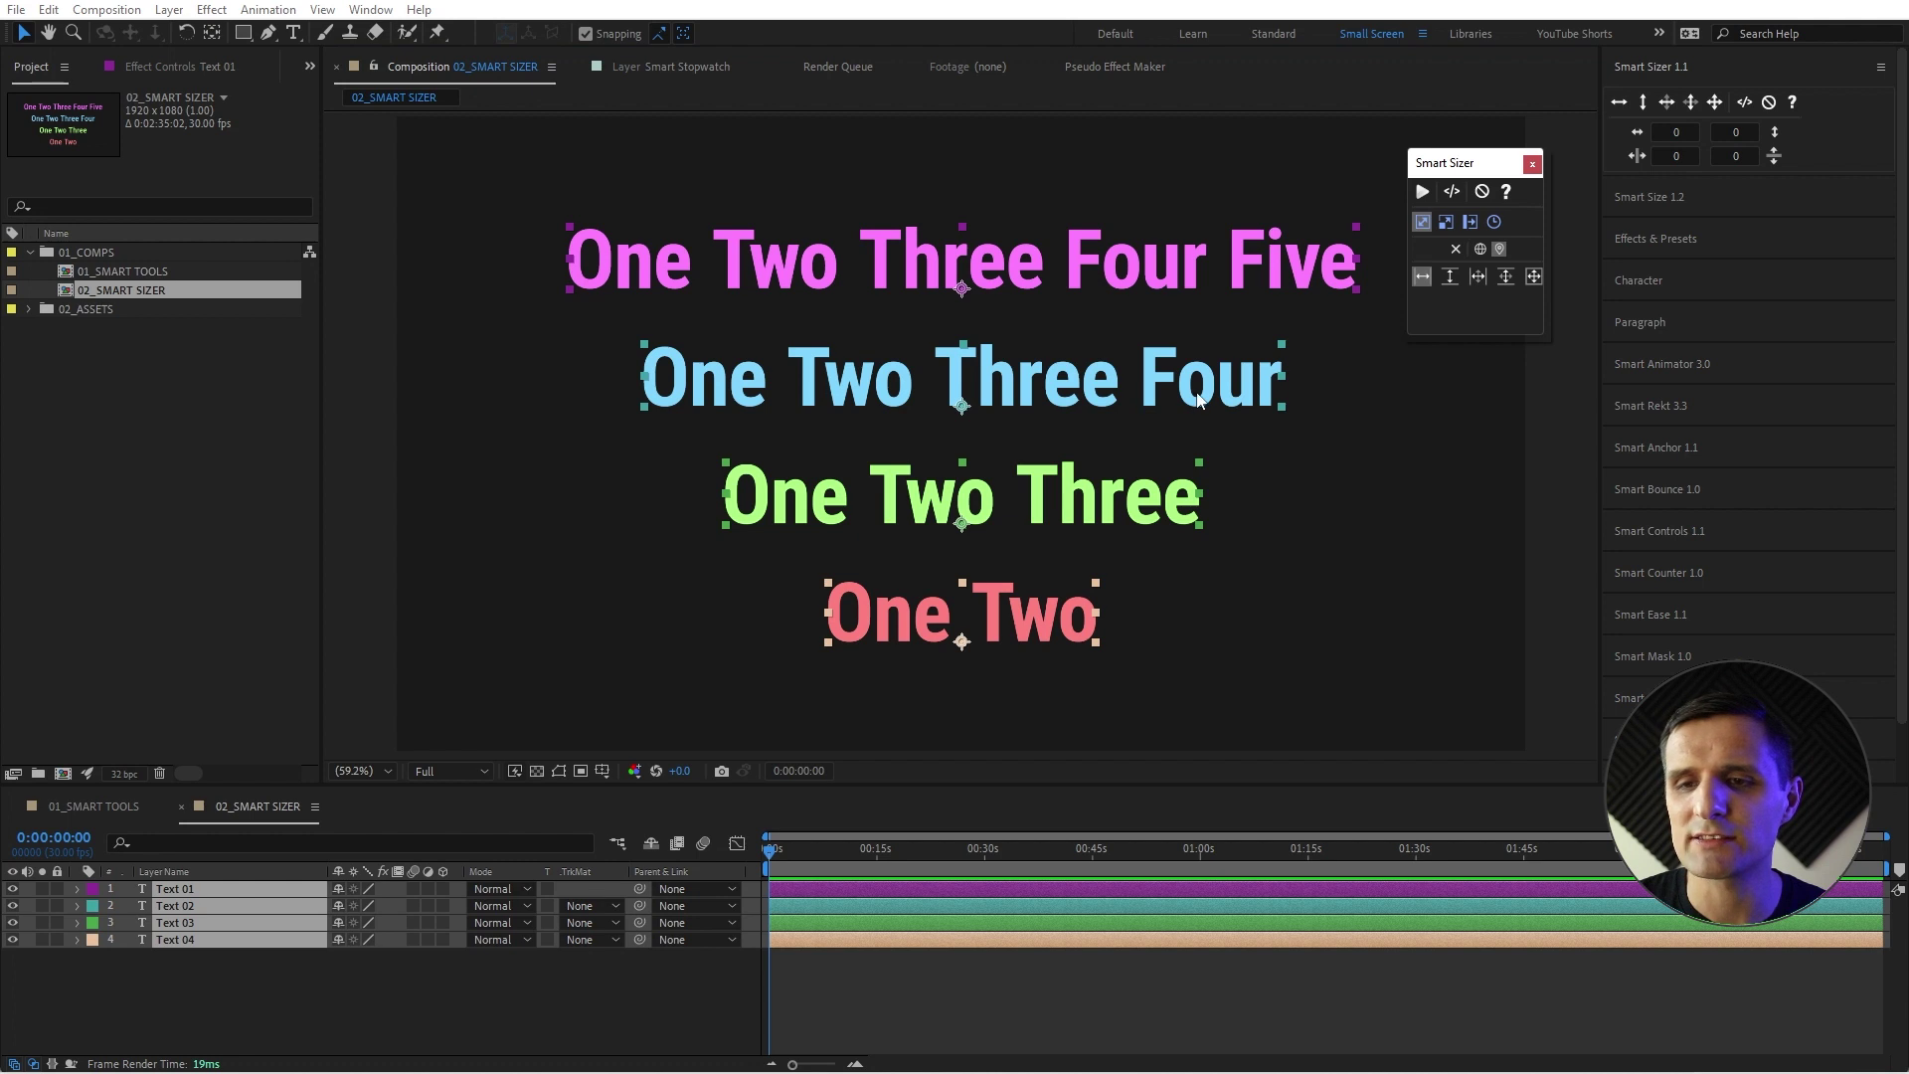
{"action": "left_click", "coordinate": [1446, 223]}
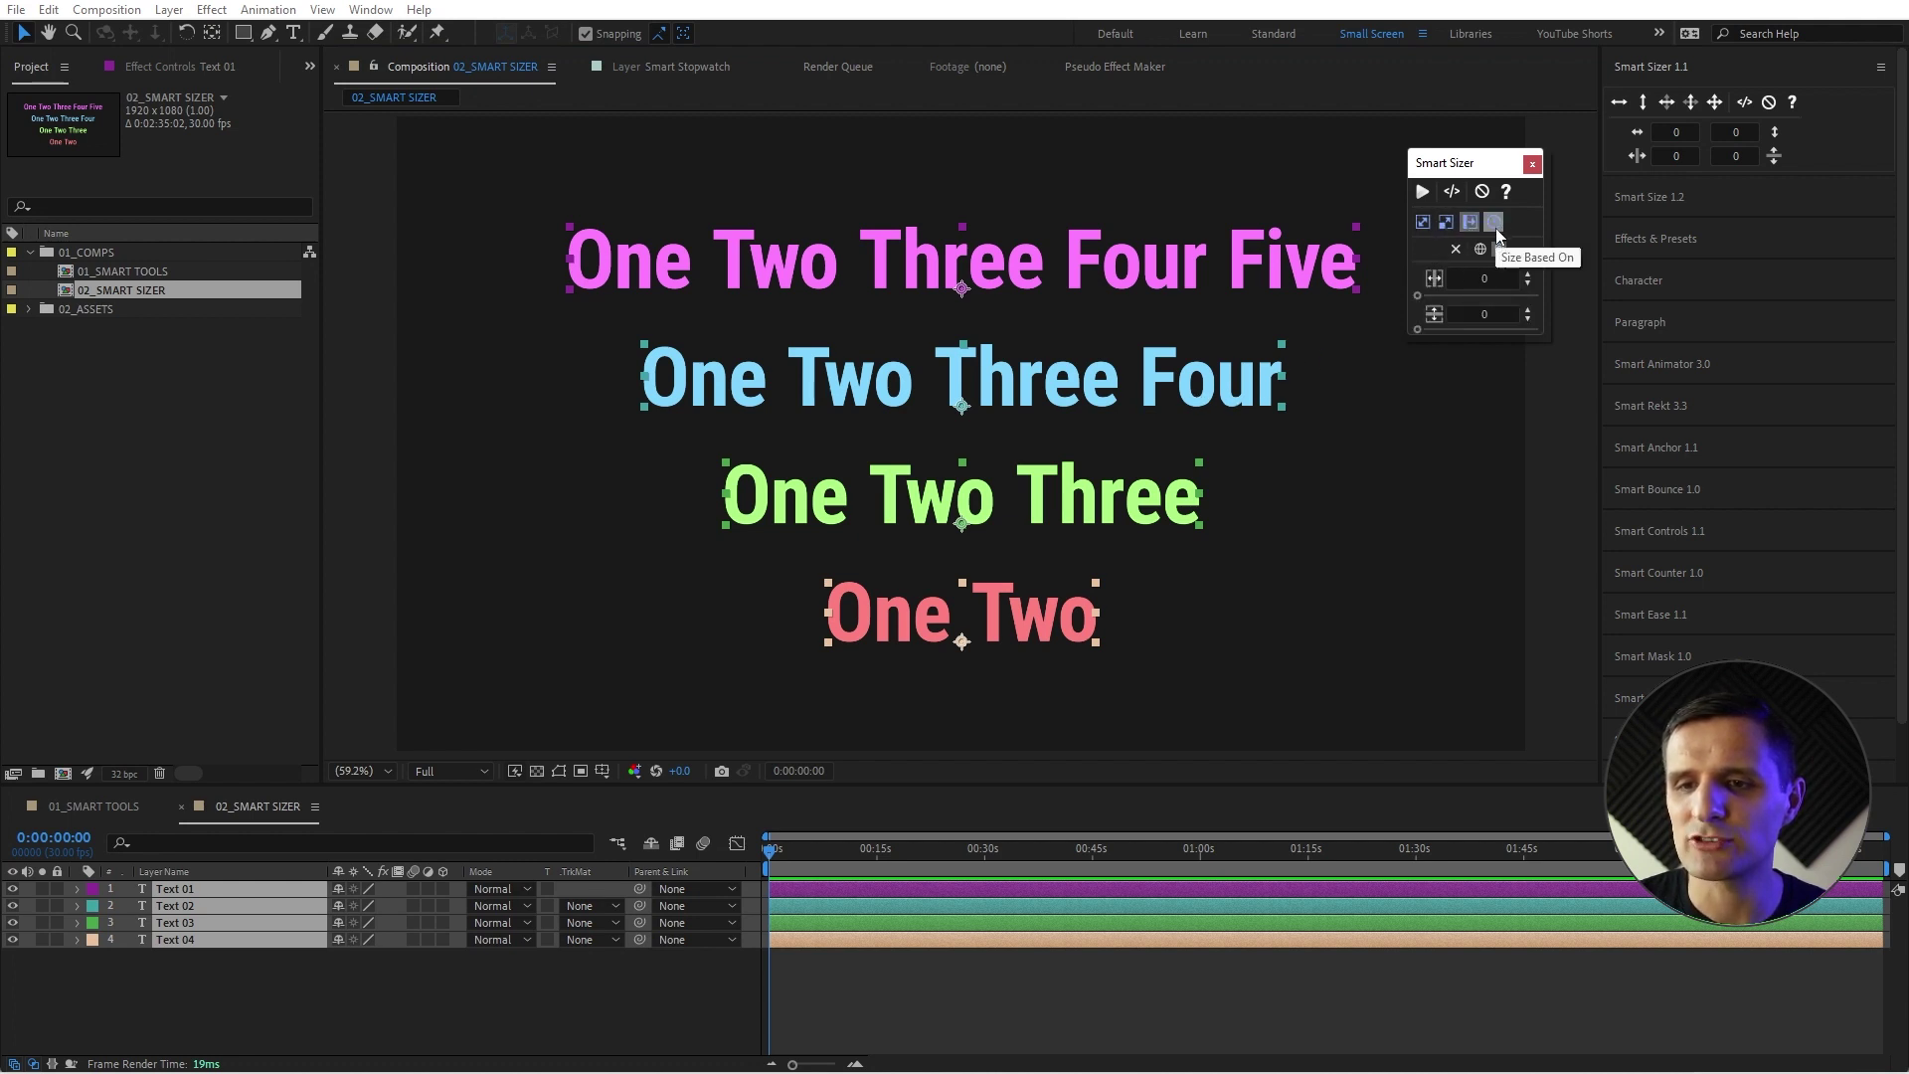
{"action": "left_click", "coordinate": [1420, 225]}
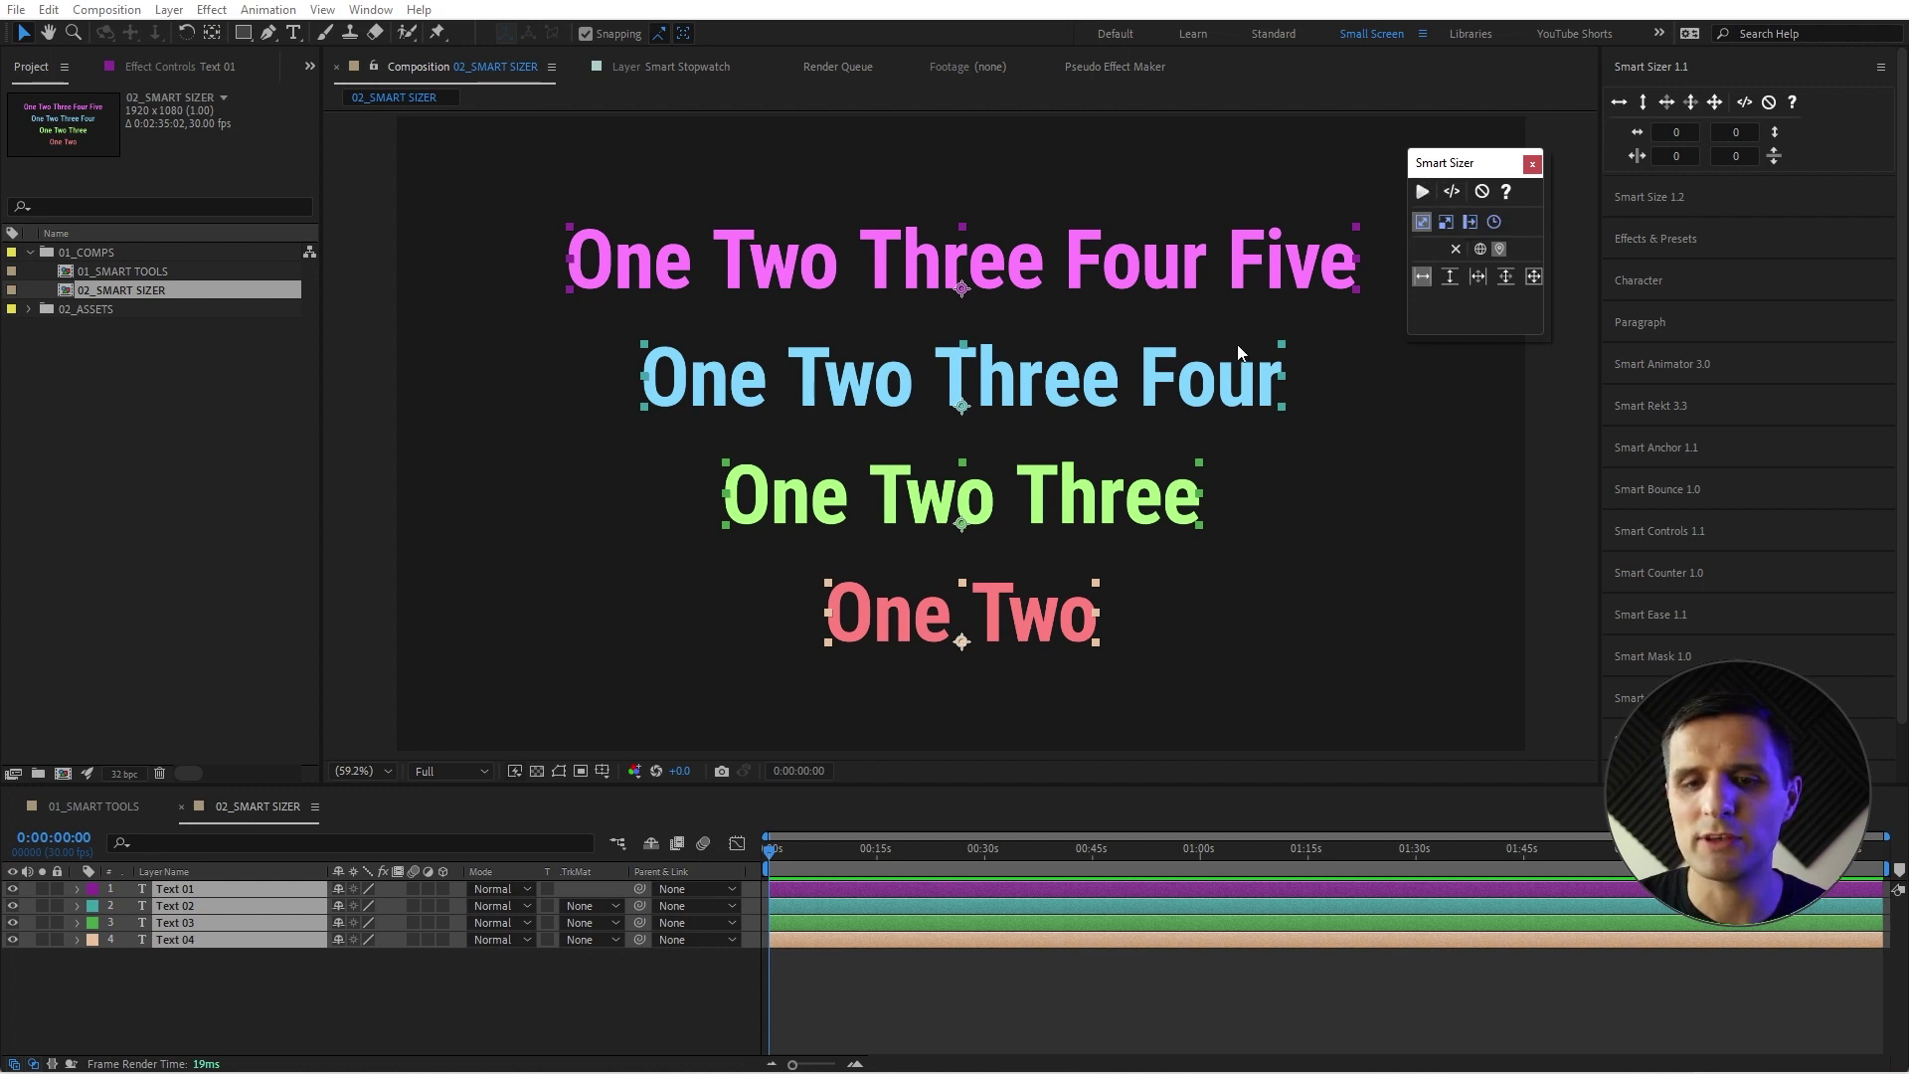
{"action": "left_click", "coordinate": [1420, 192]}
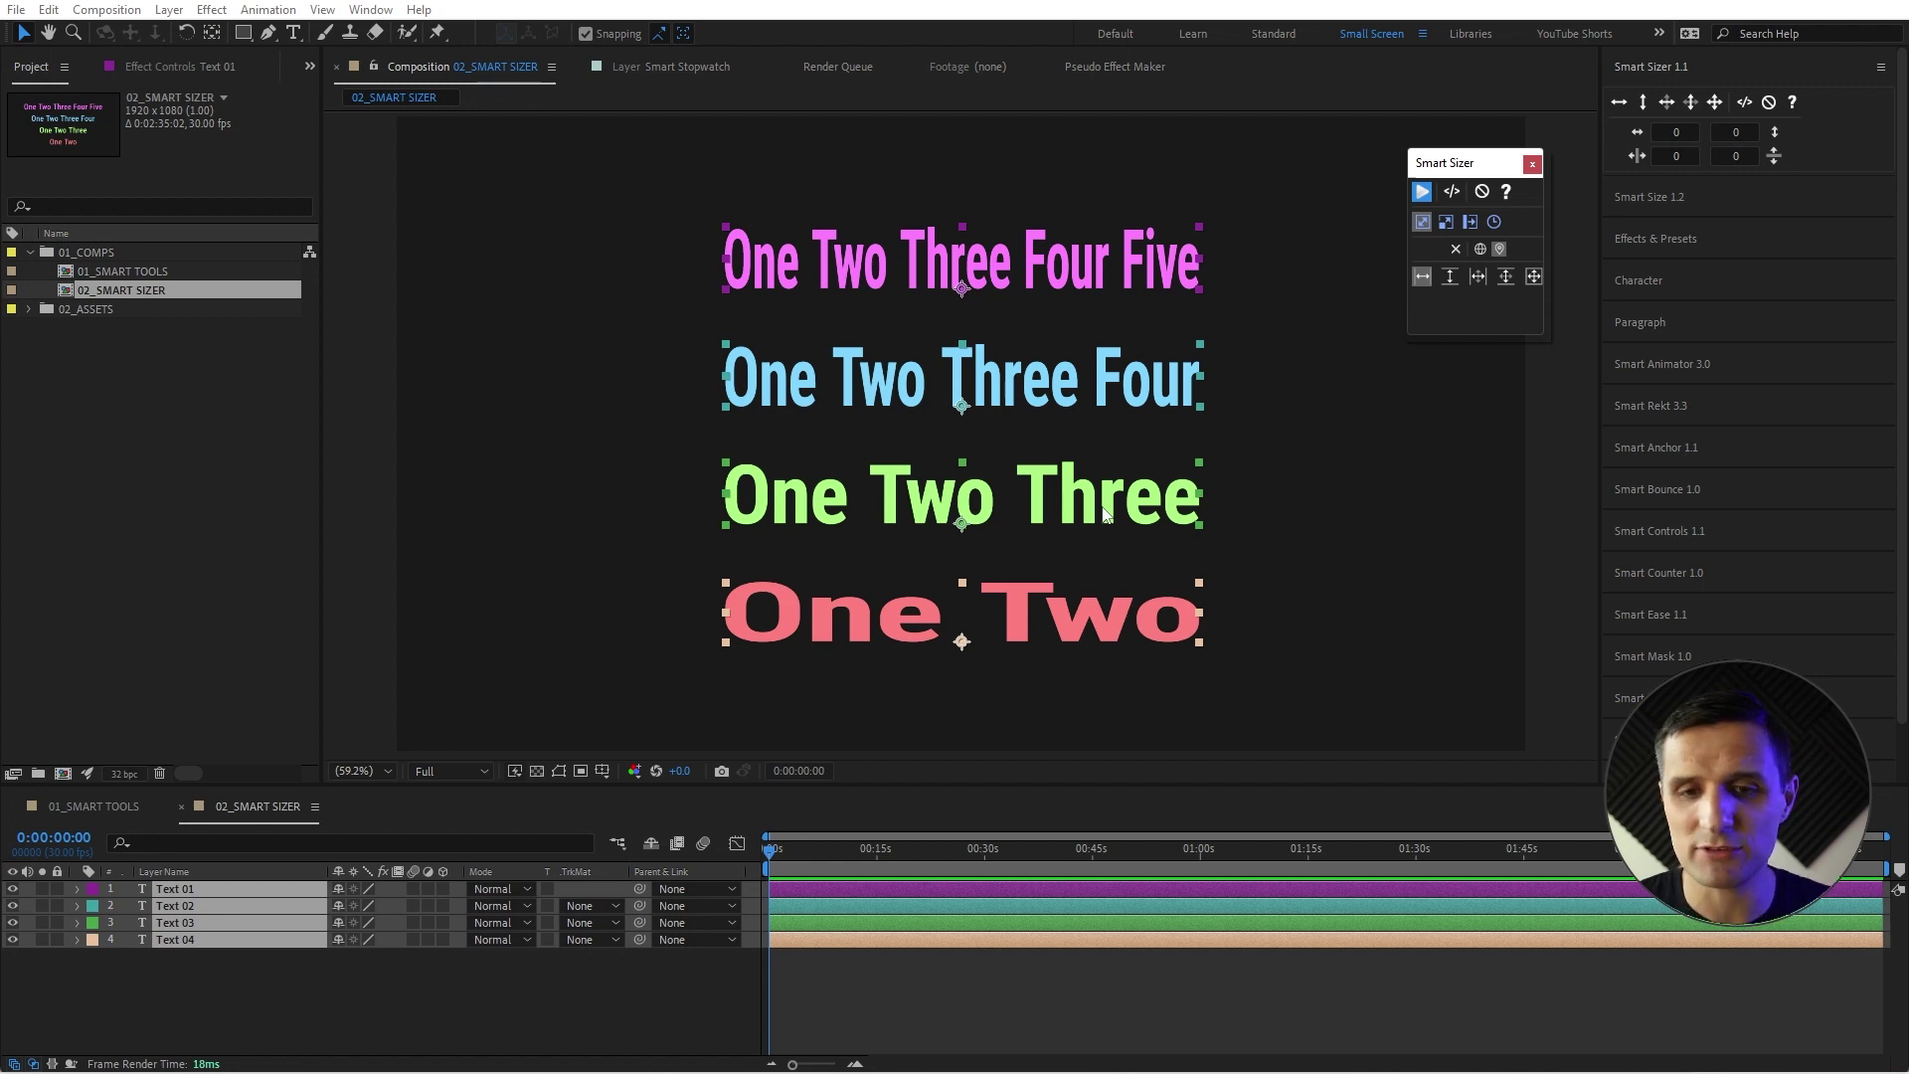
Type test text into the One Two line, then undo it.
{"action": "left_click", "coordinate": [1347, 587]}
{"action": "double_click", "coordinate": [1168, 616]}
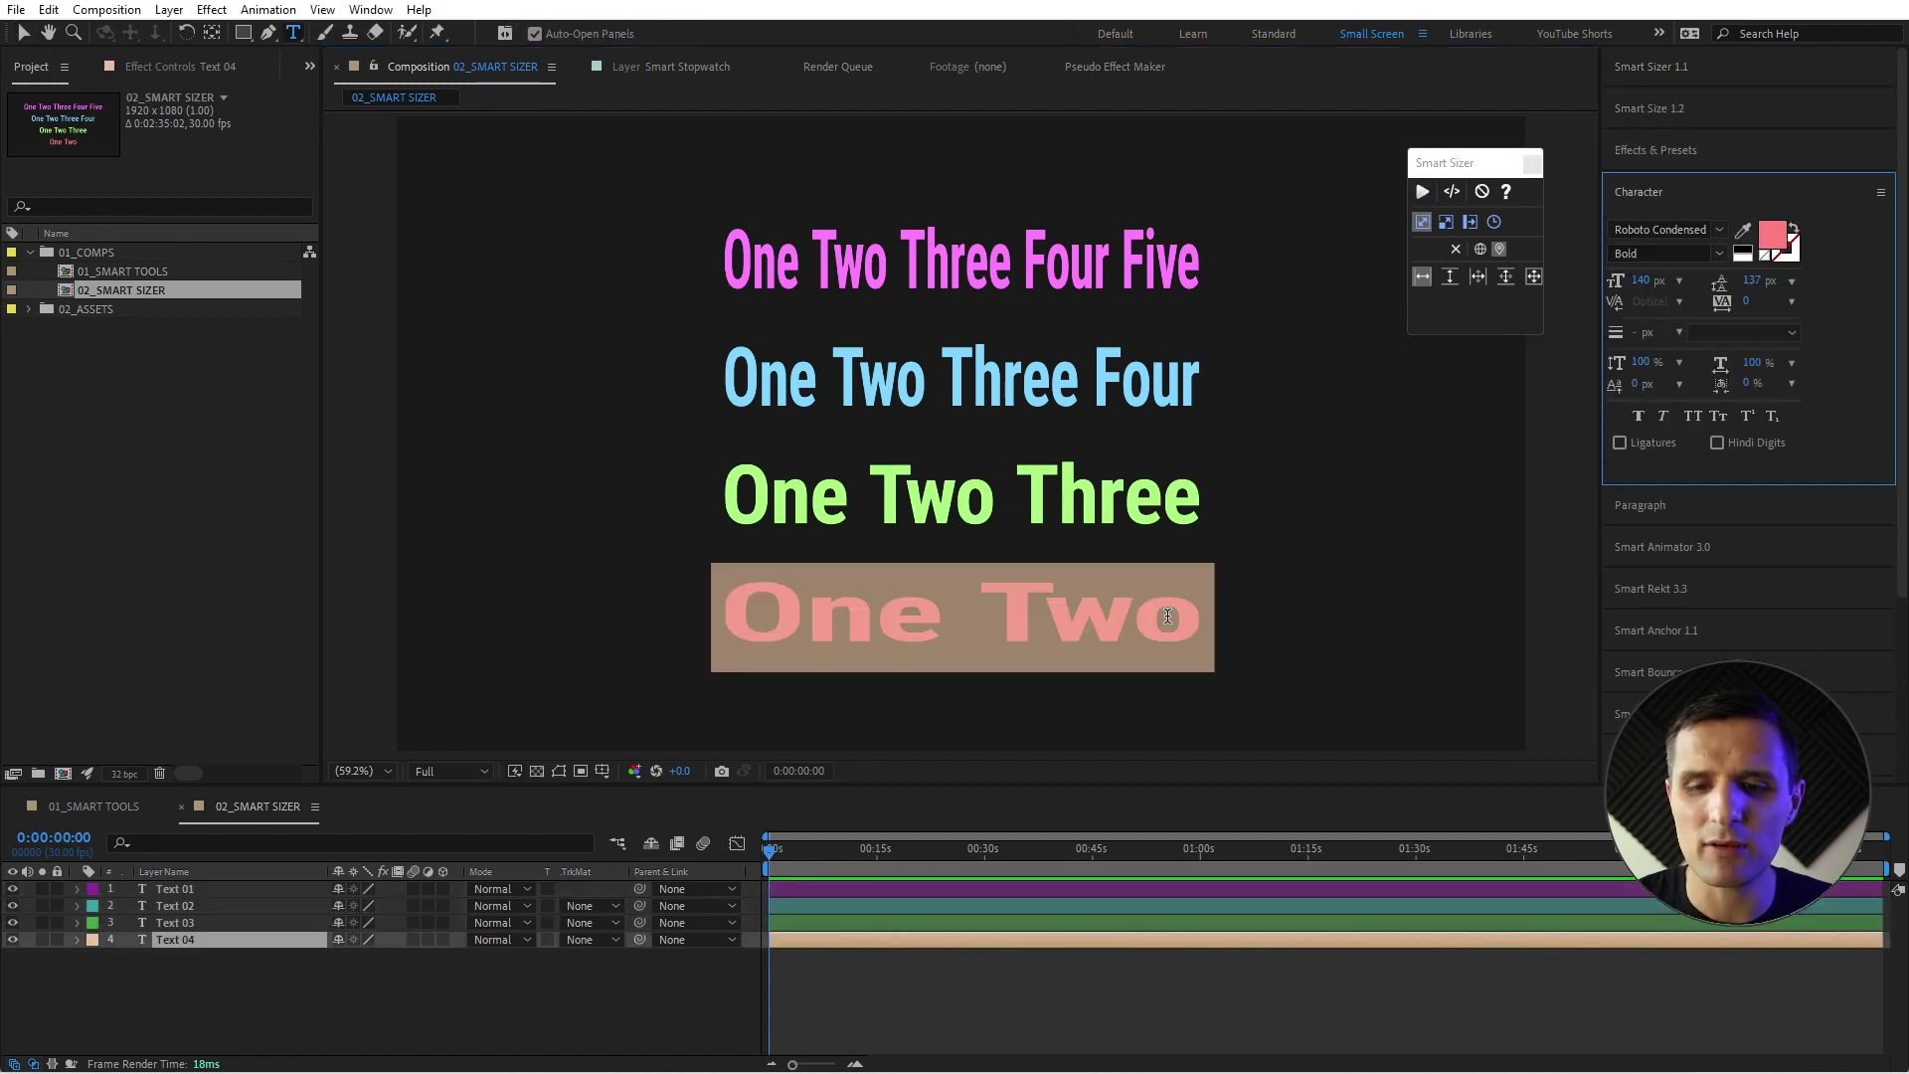
{"action": "type", "text": "asdfasadf"}
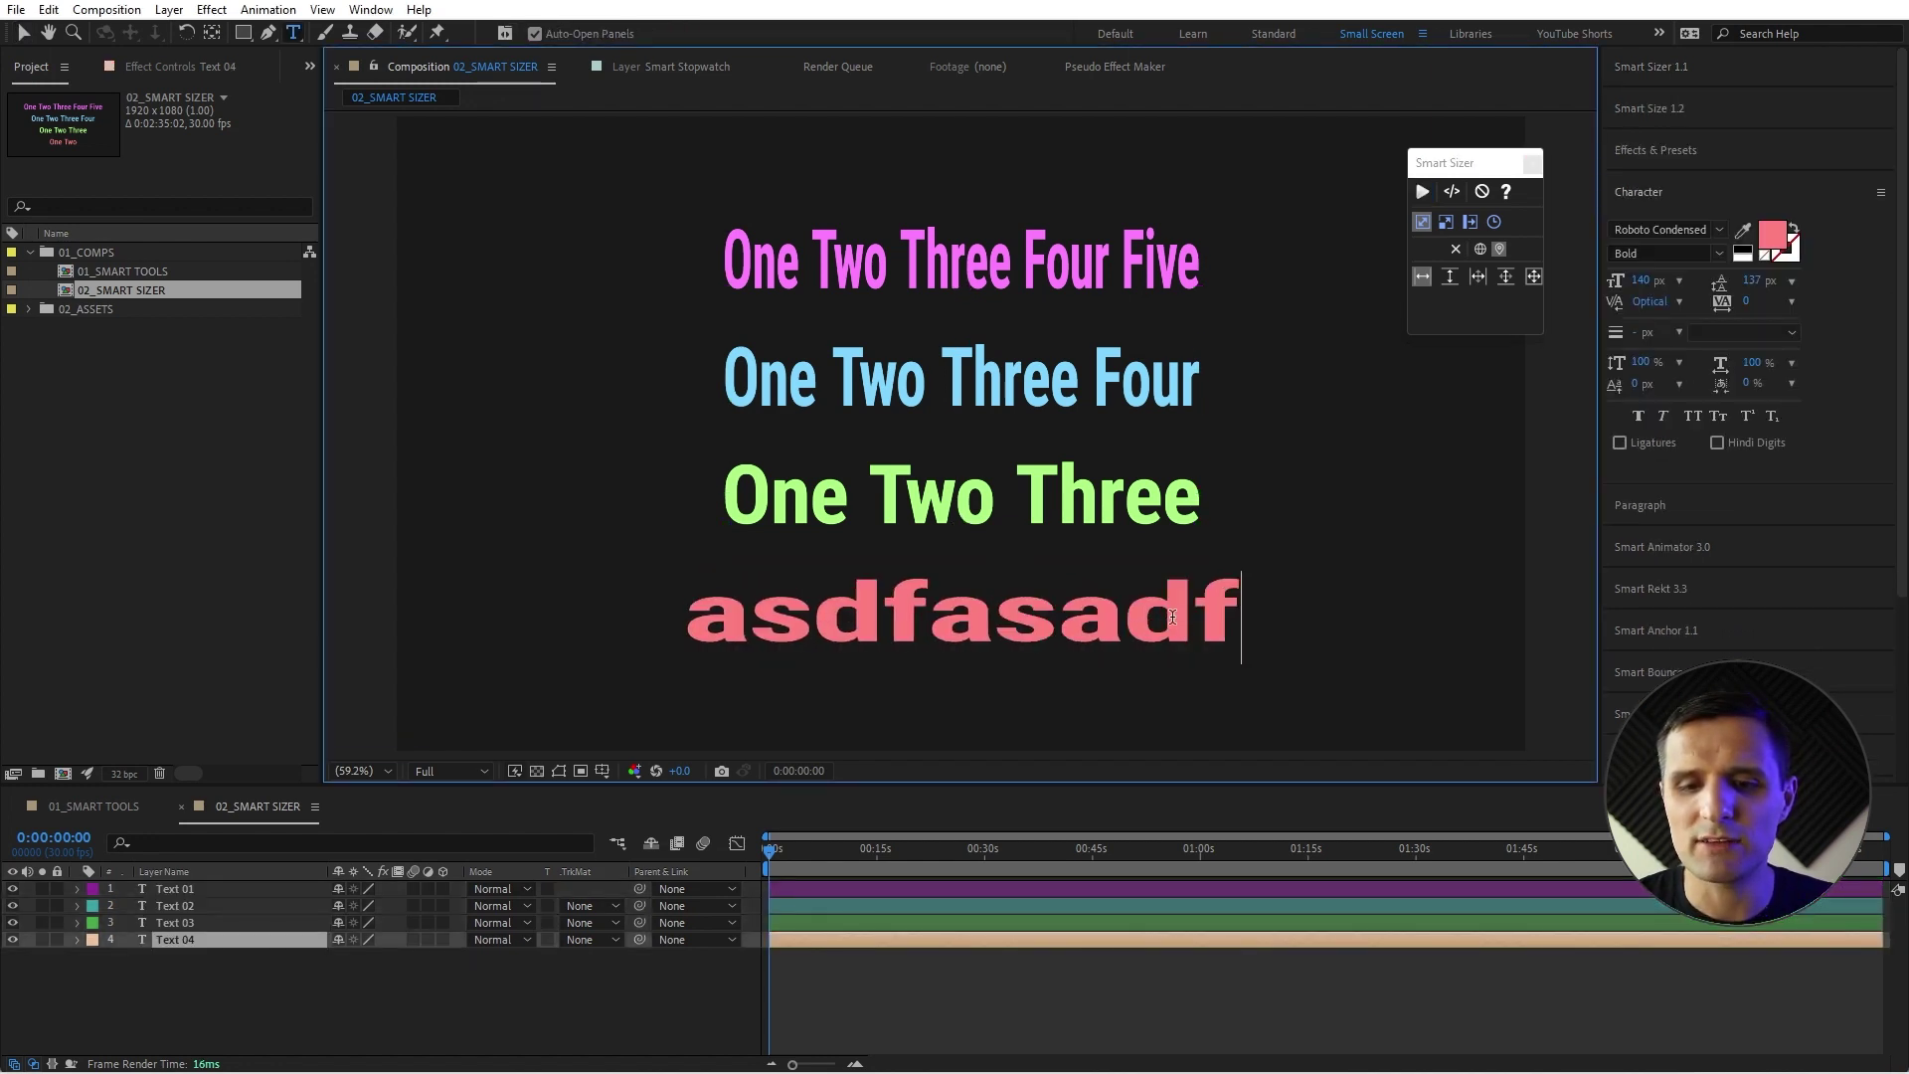
{"action": "left_click", "coordinate": [1263, 979]}
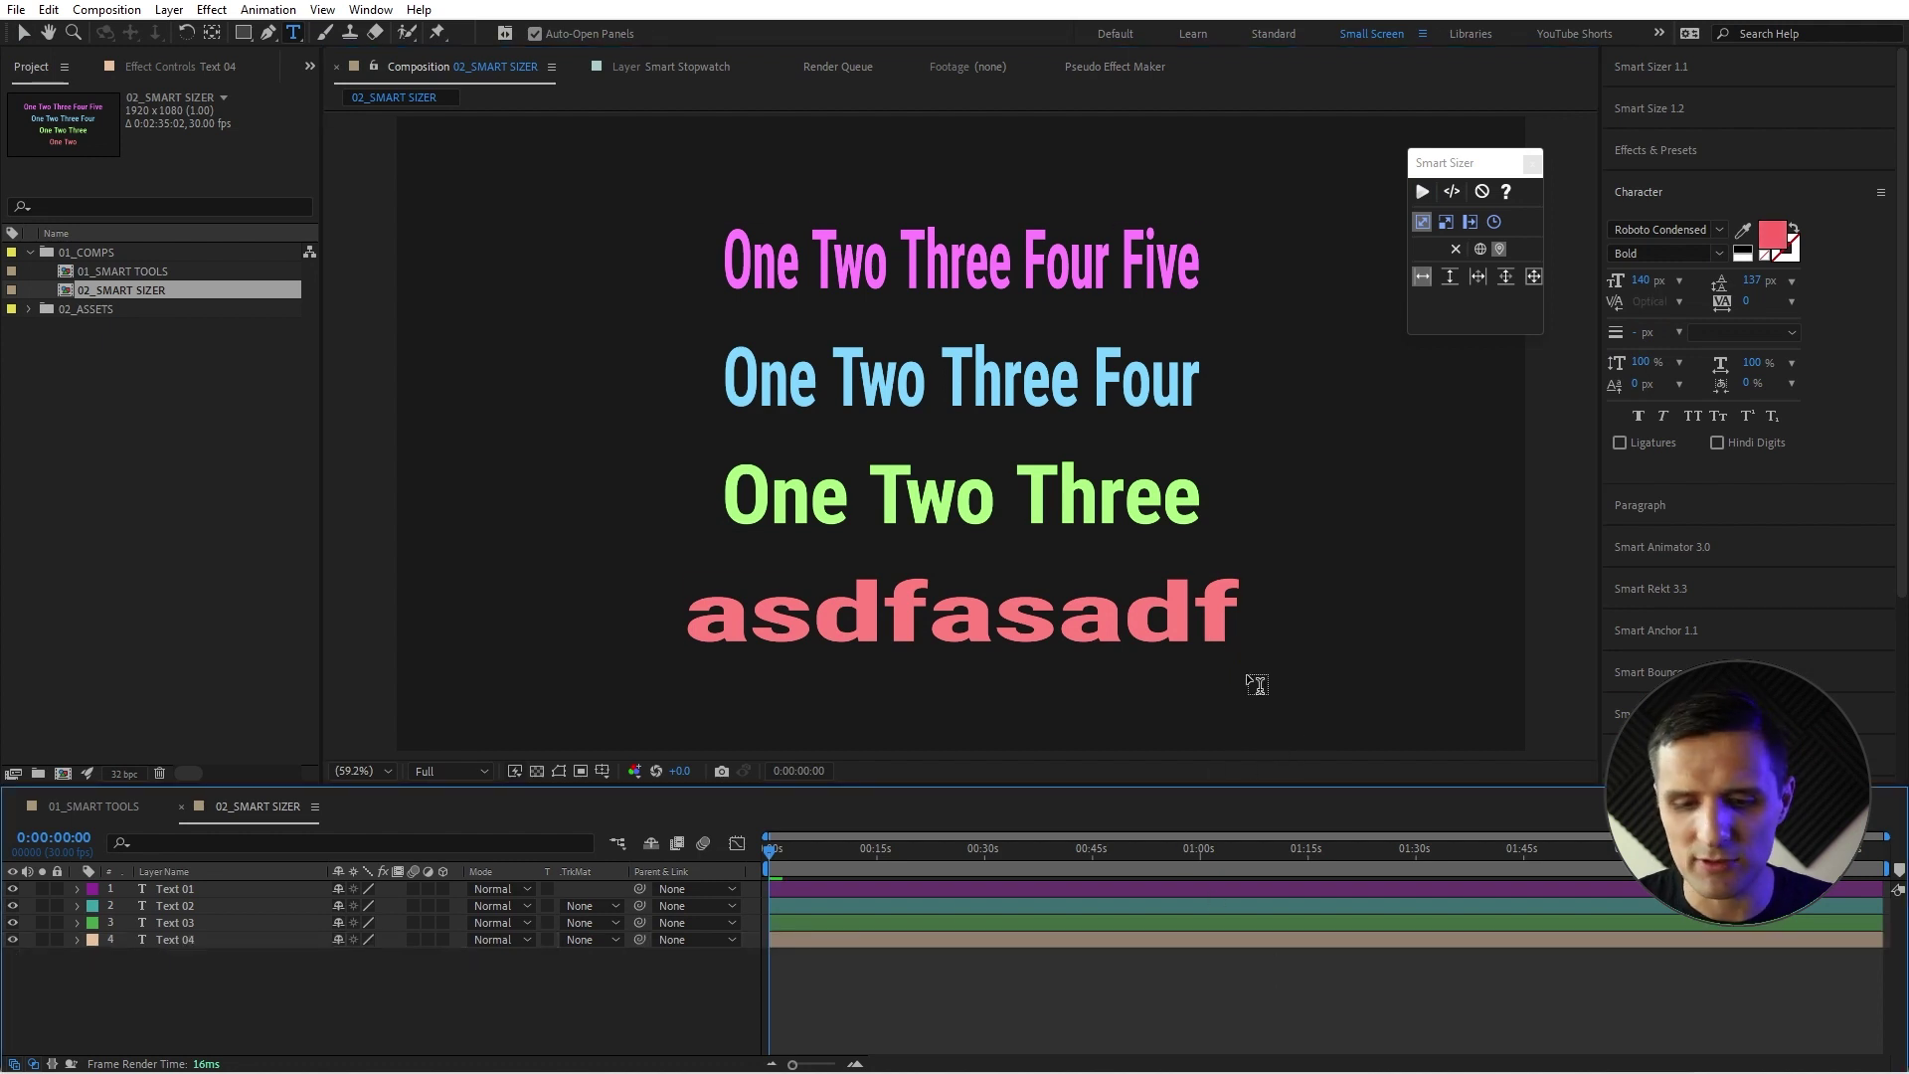
{"action": "key", "text": "ctrl+z"}
{"action": "key", "text": "ctrl+z"}
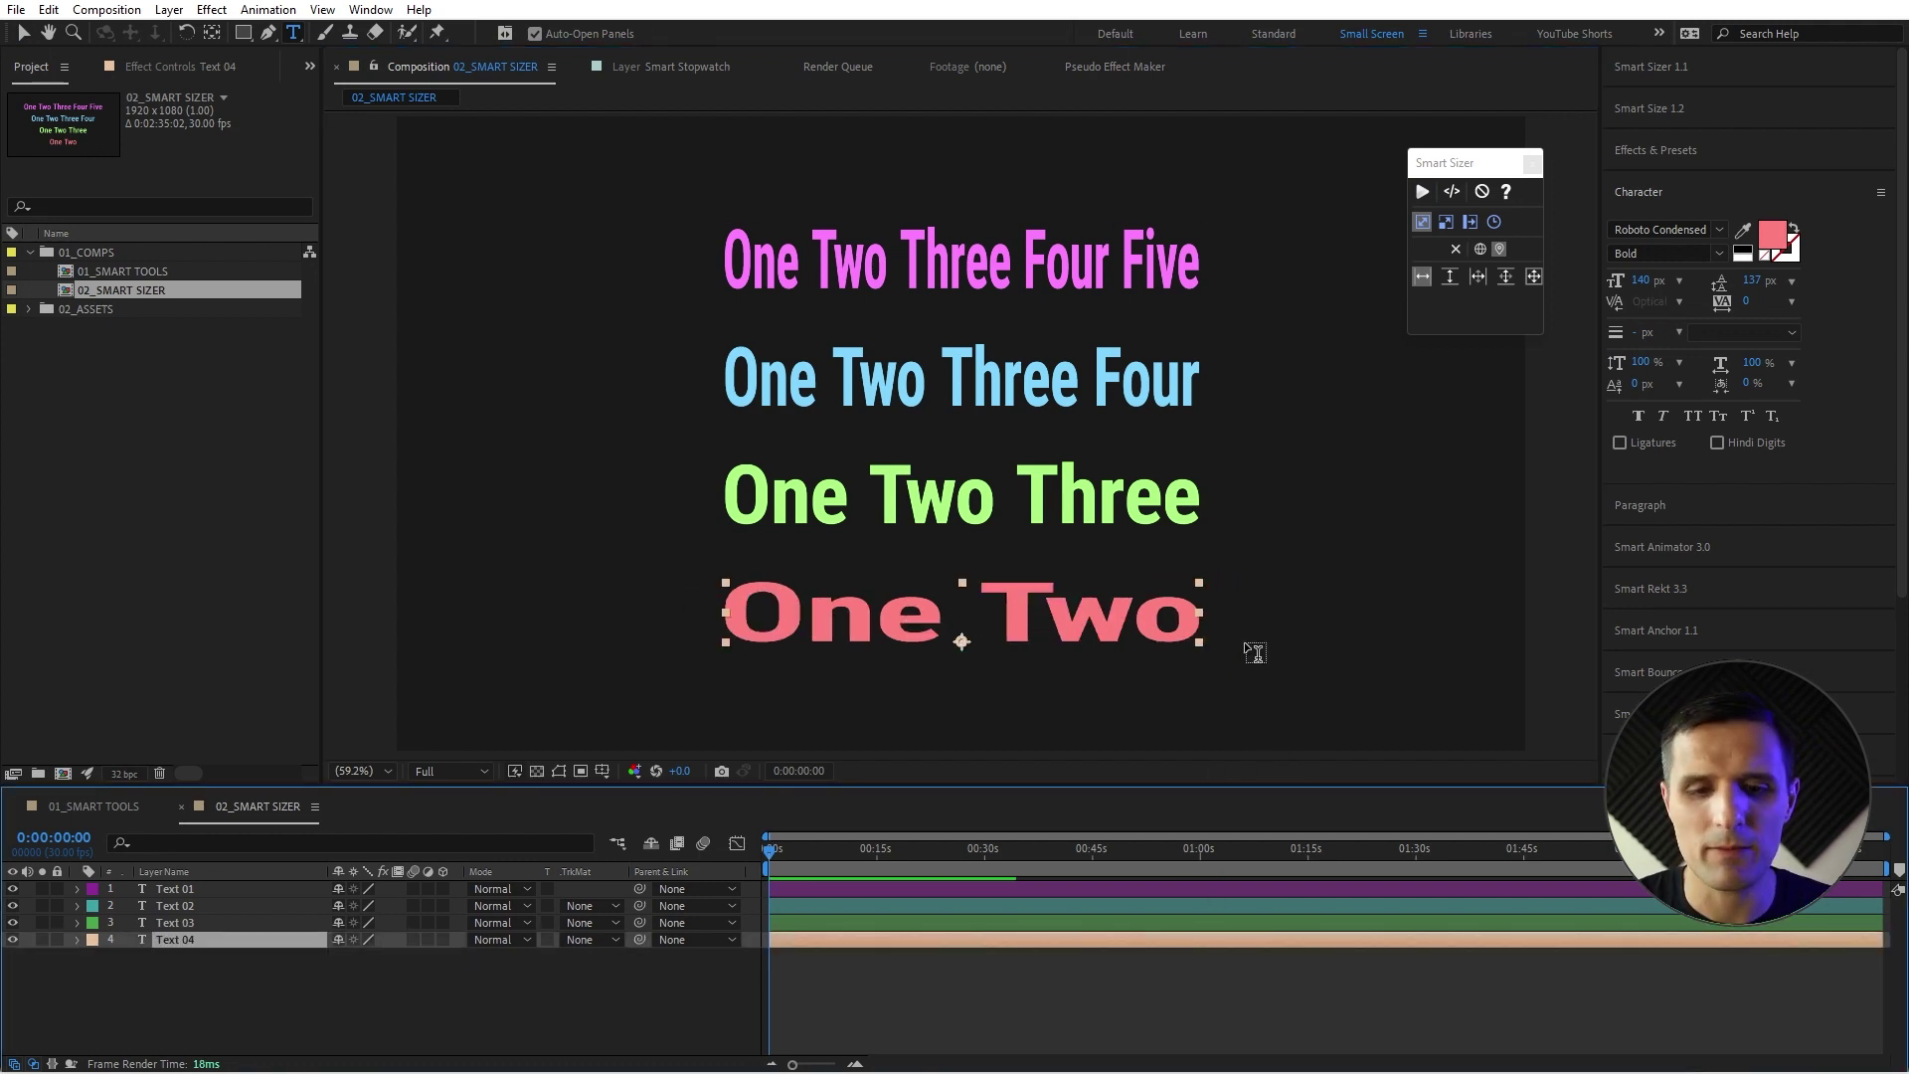
Select all four text layers and undo the equal-width resizing.
{"action": "key", "text": "ctrl+a"}
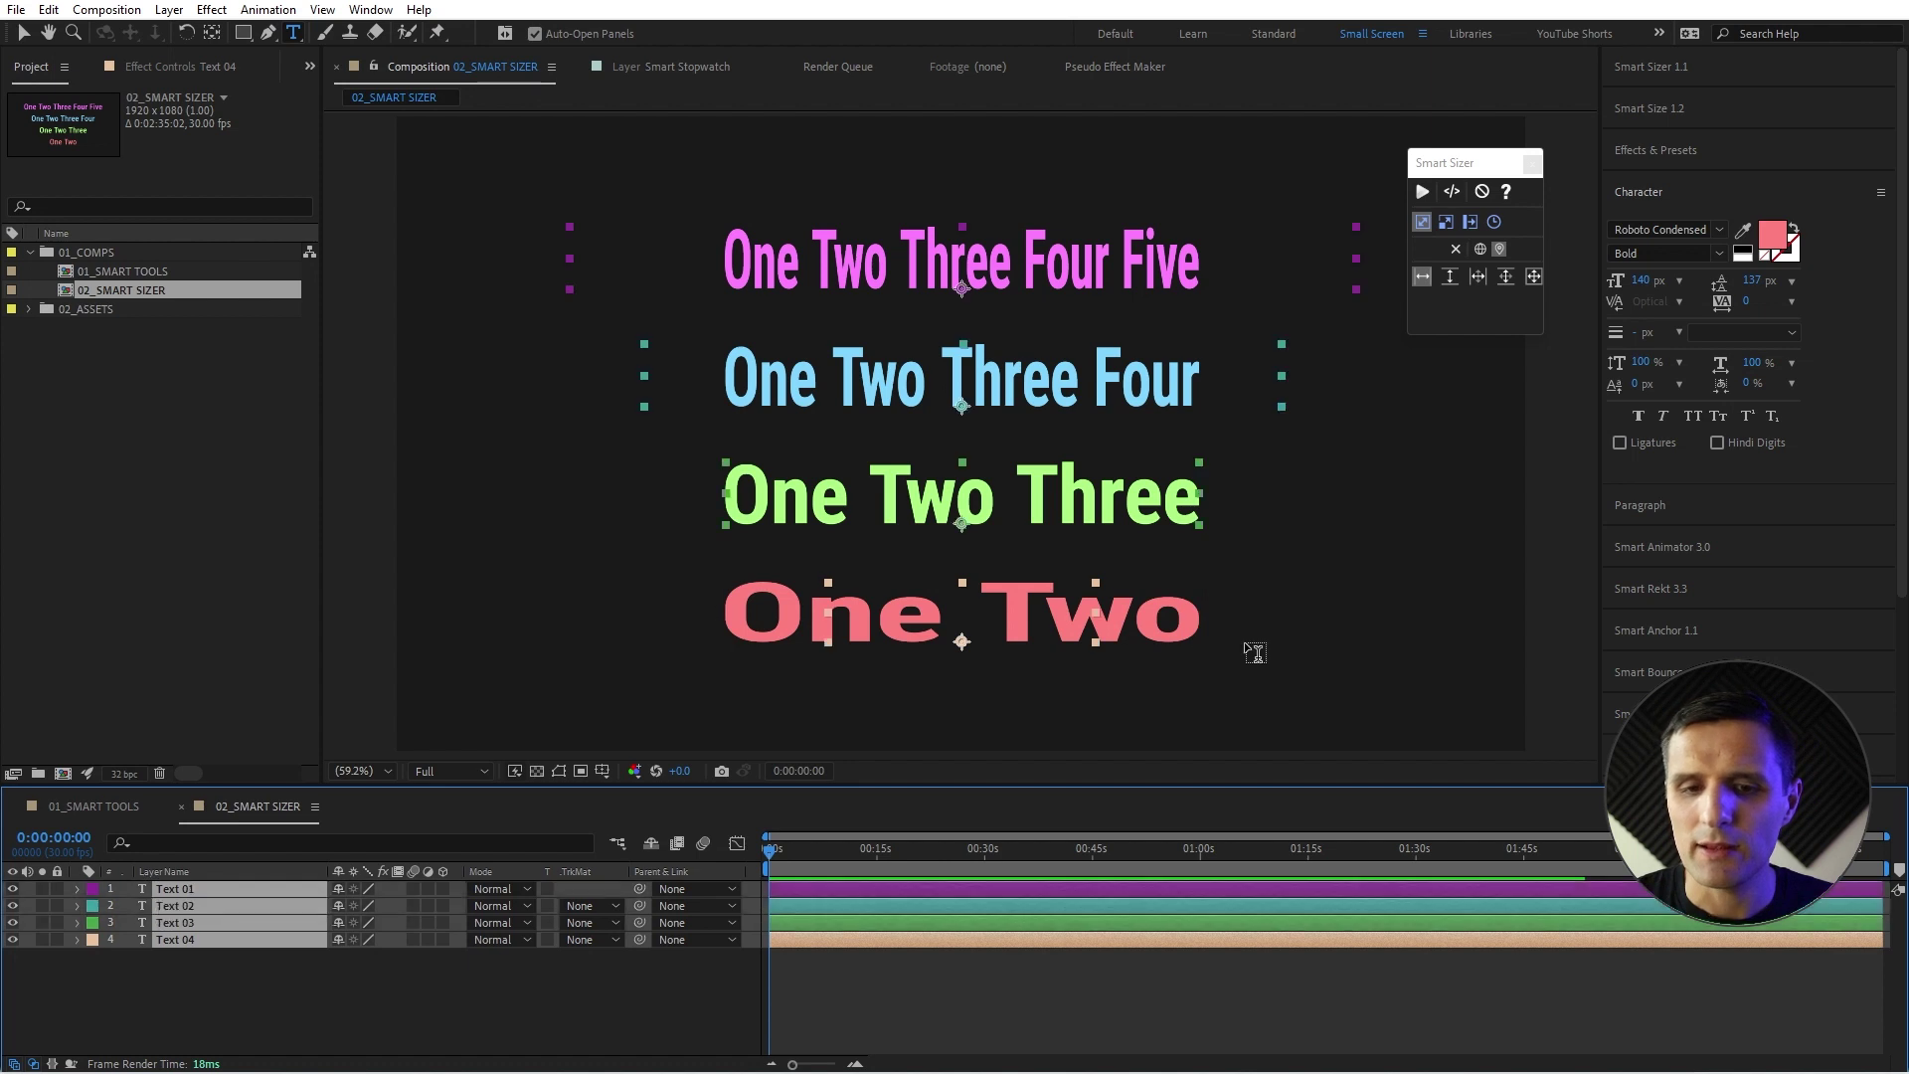
{"action": "key", "text": "ctrl+z"}
{"action": "left_click", "coordinate": [1477, 278]}
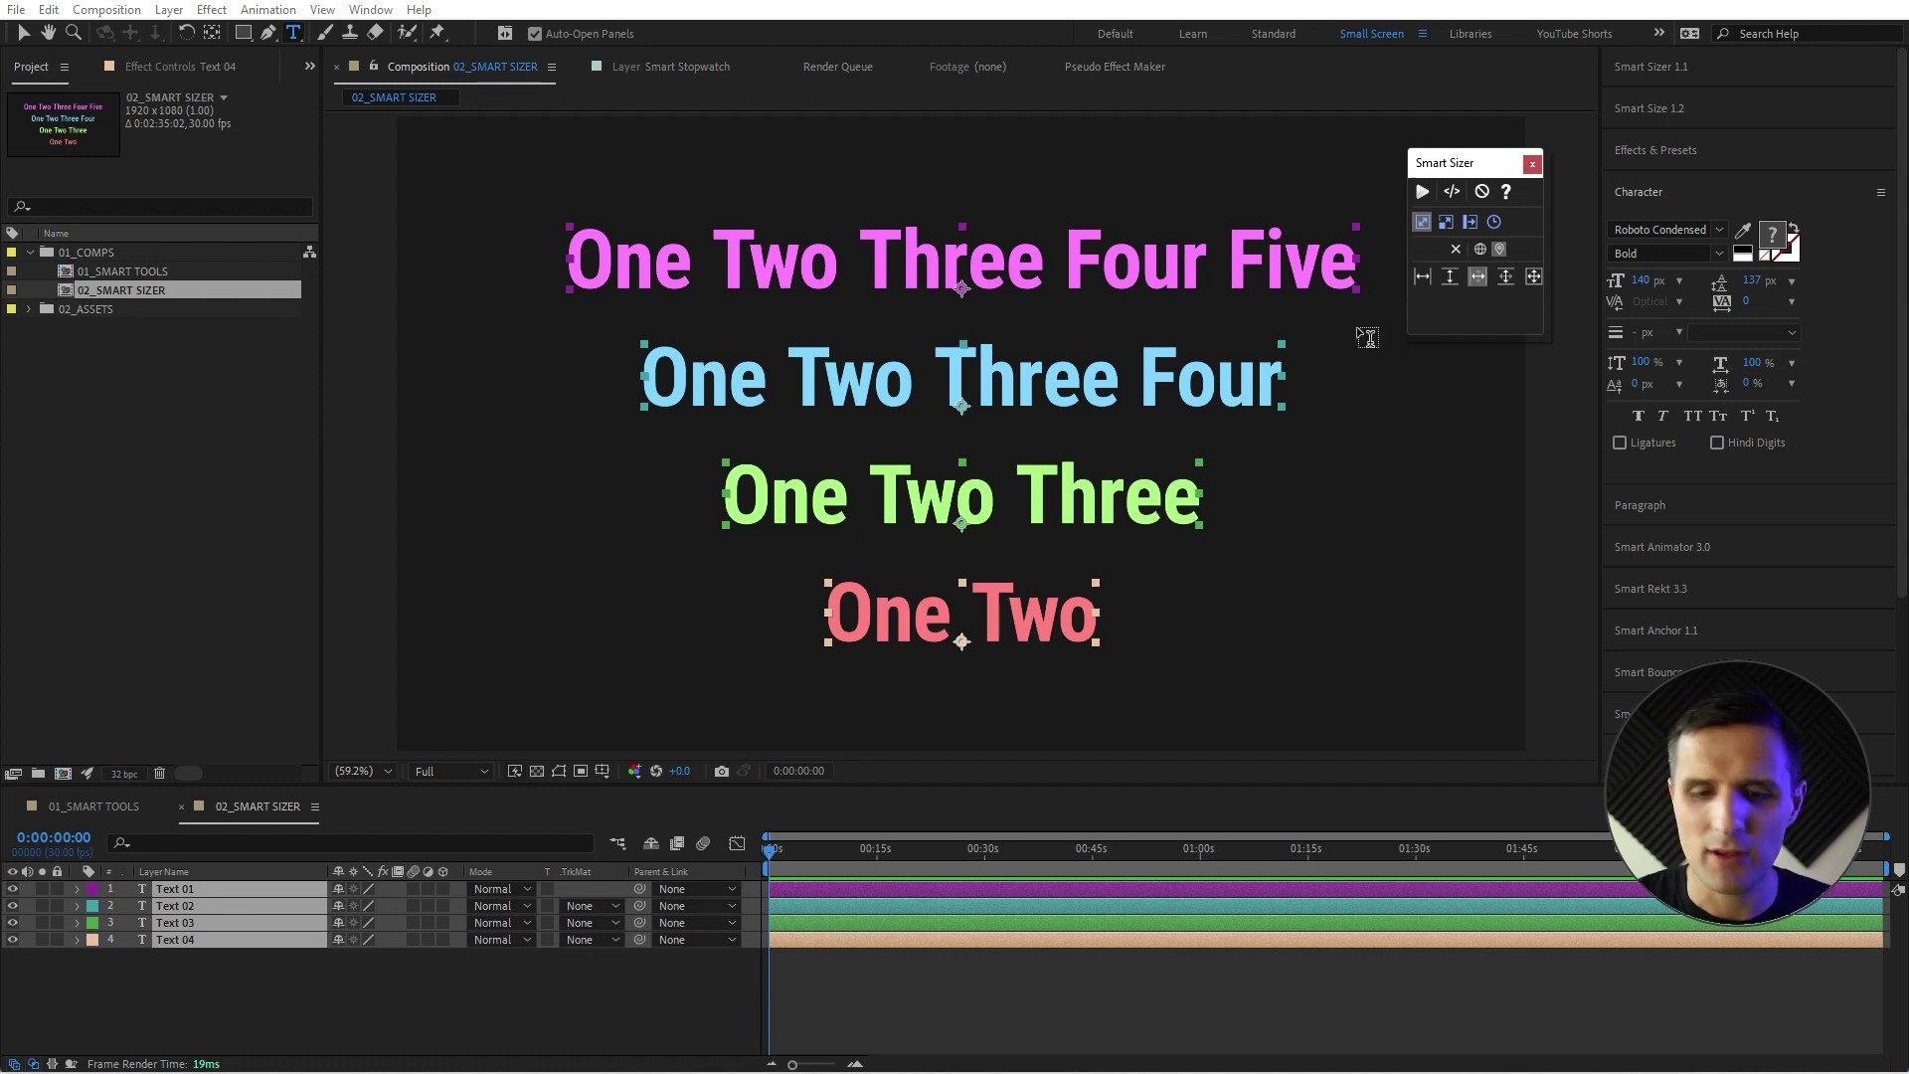
{"action": "left_click", "coordinate": [1002, 18]}
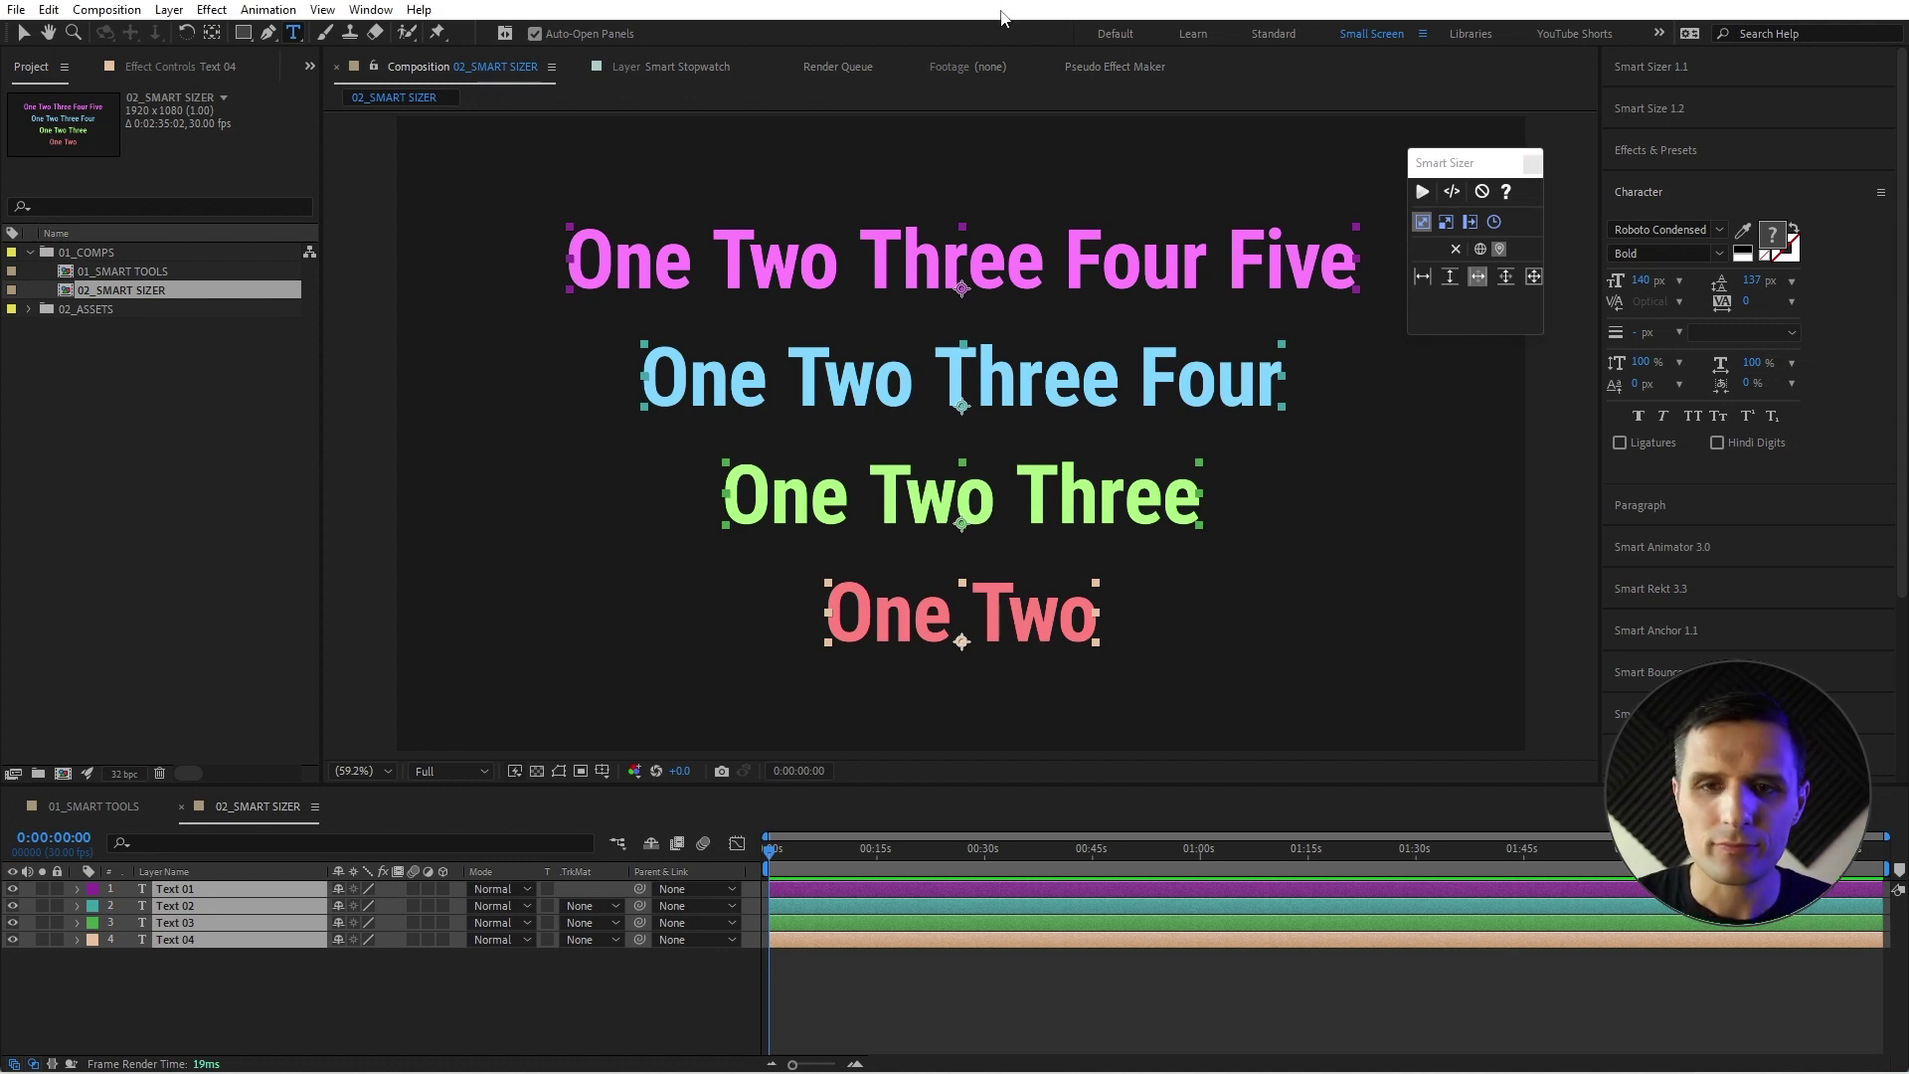
{"action": "key", "text": "v"}
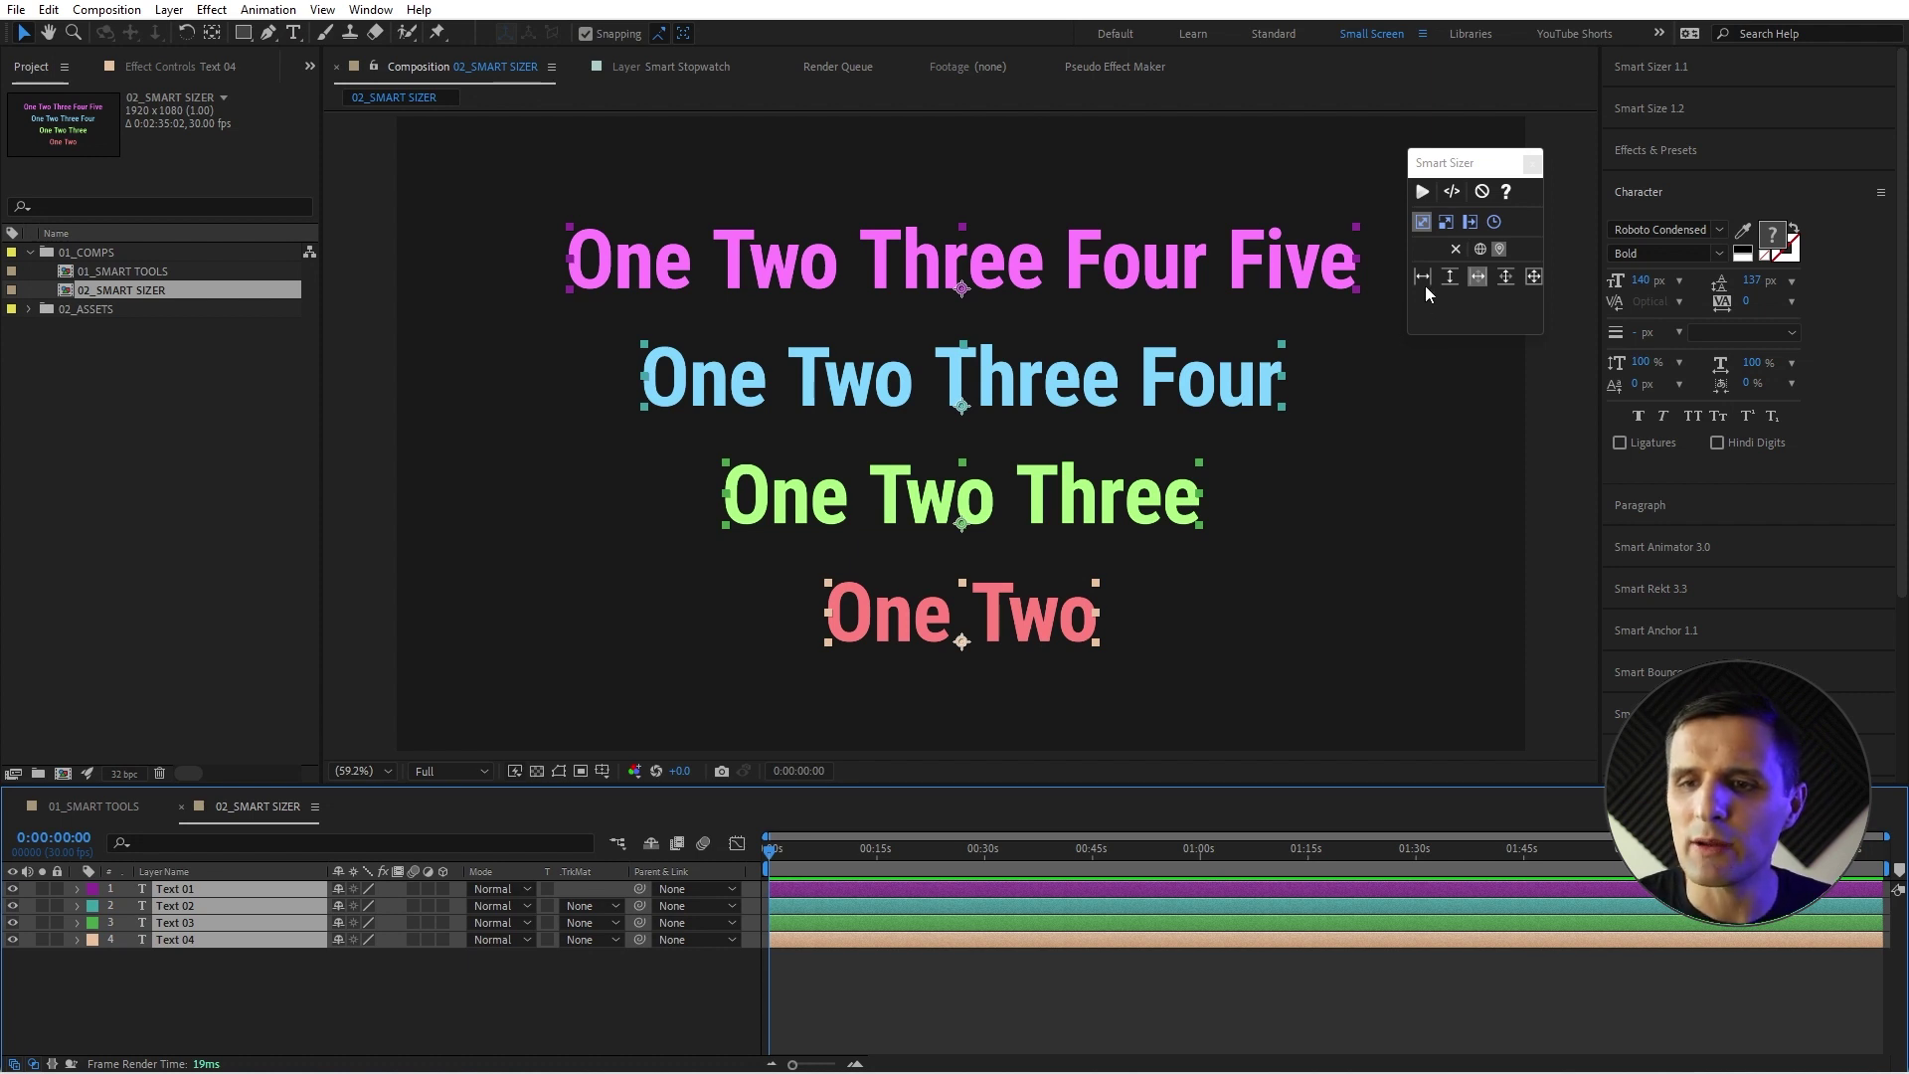
{"action": "left_click", "coordinate": [1477, 282]}
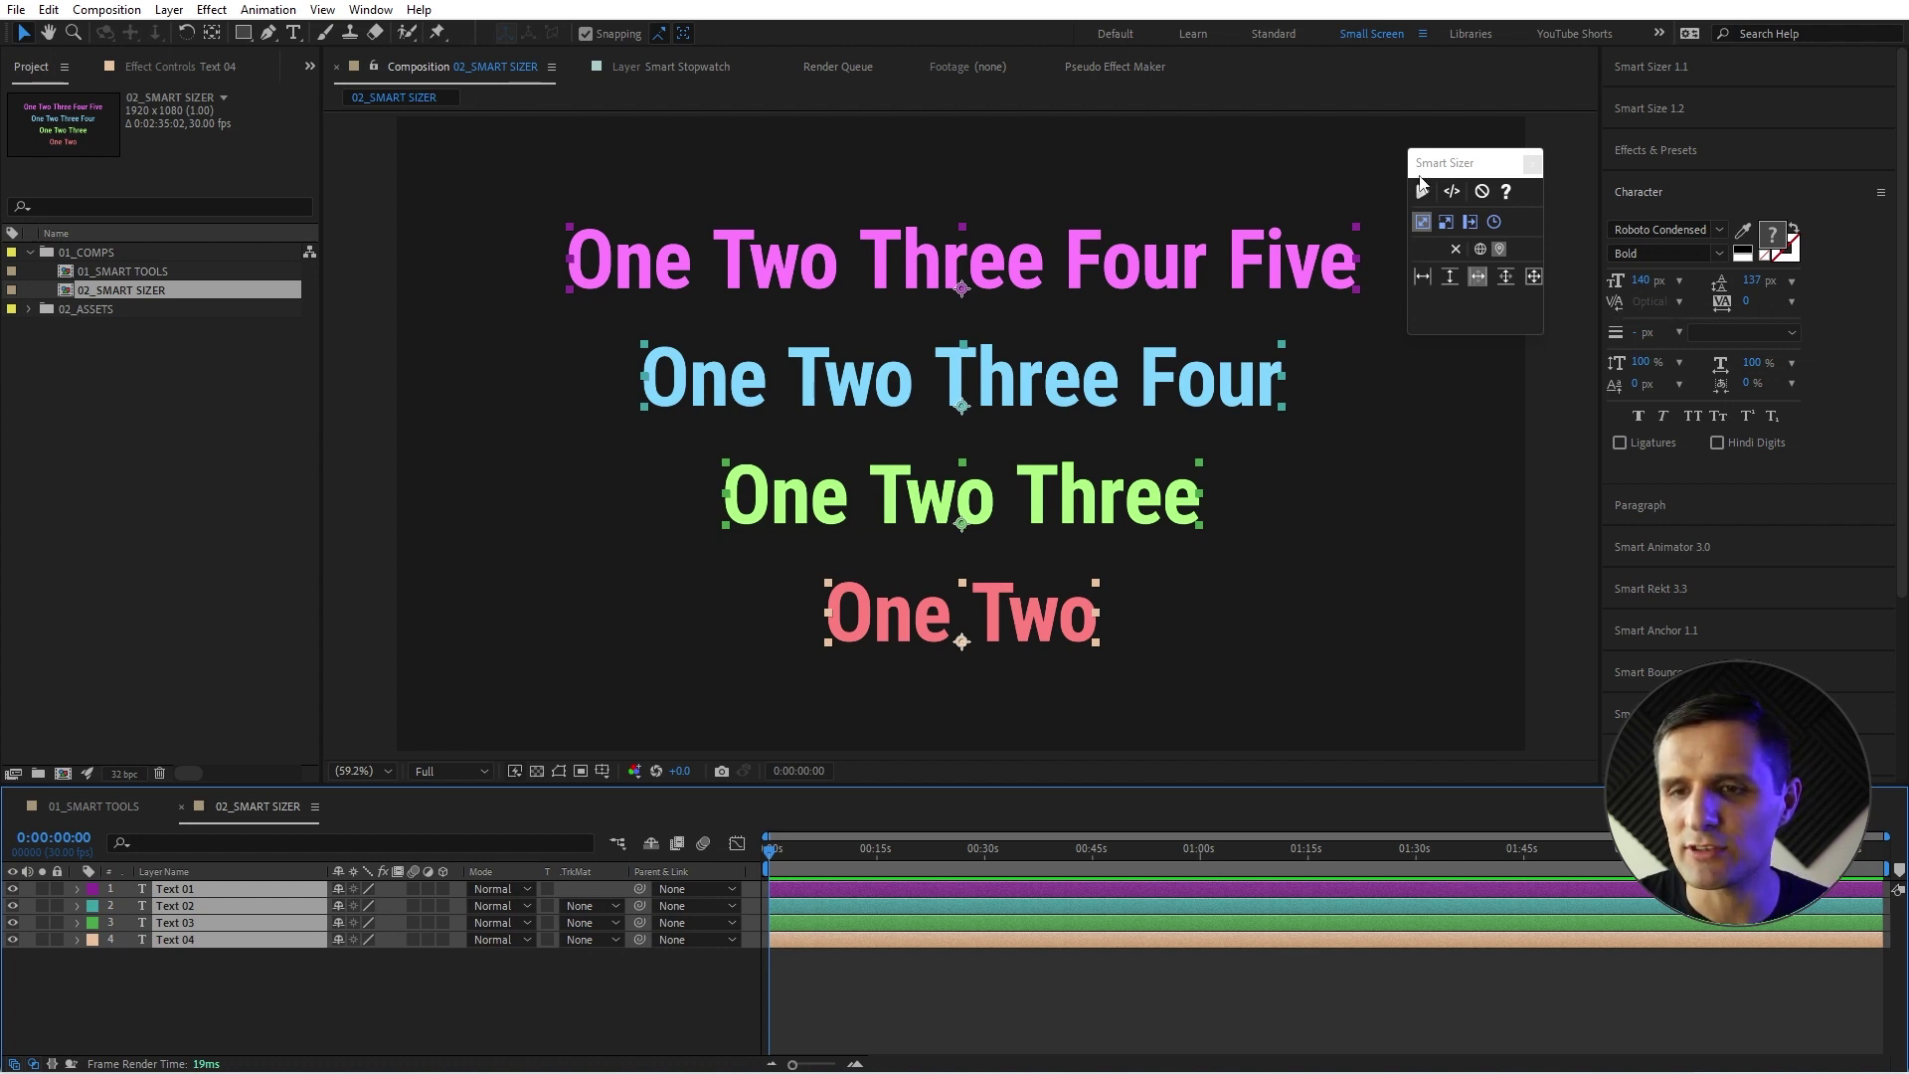
{"action": "left_click", "coordinate": [1422, 191]}
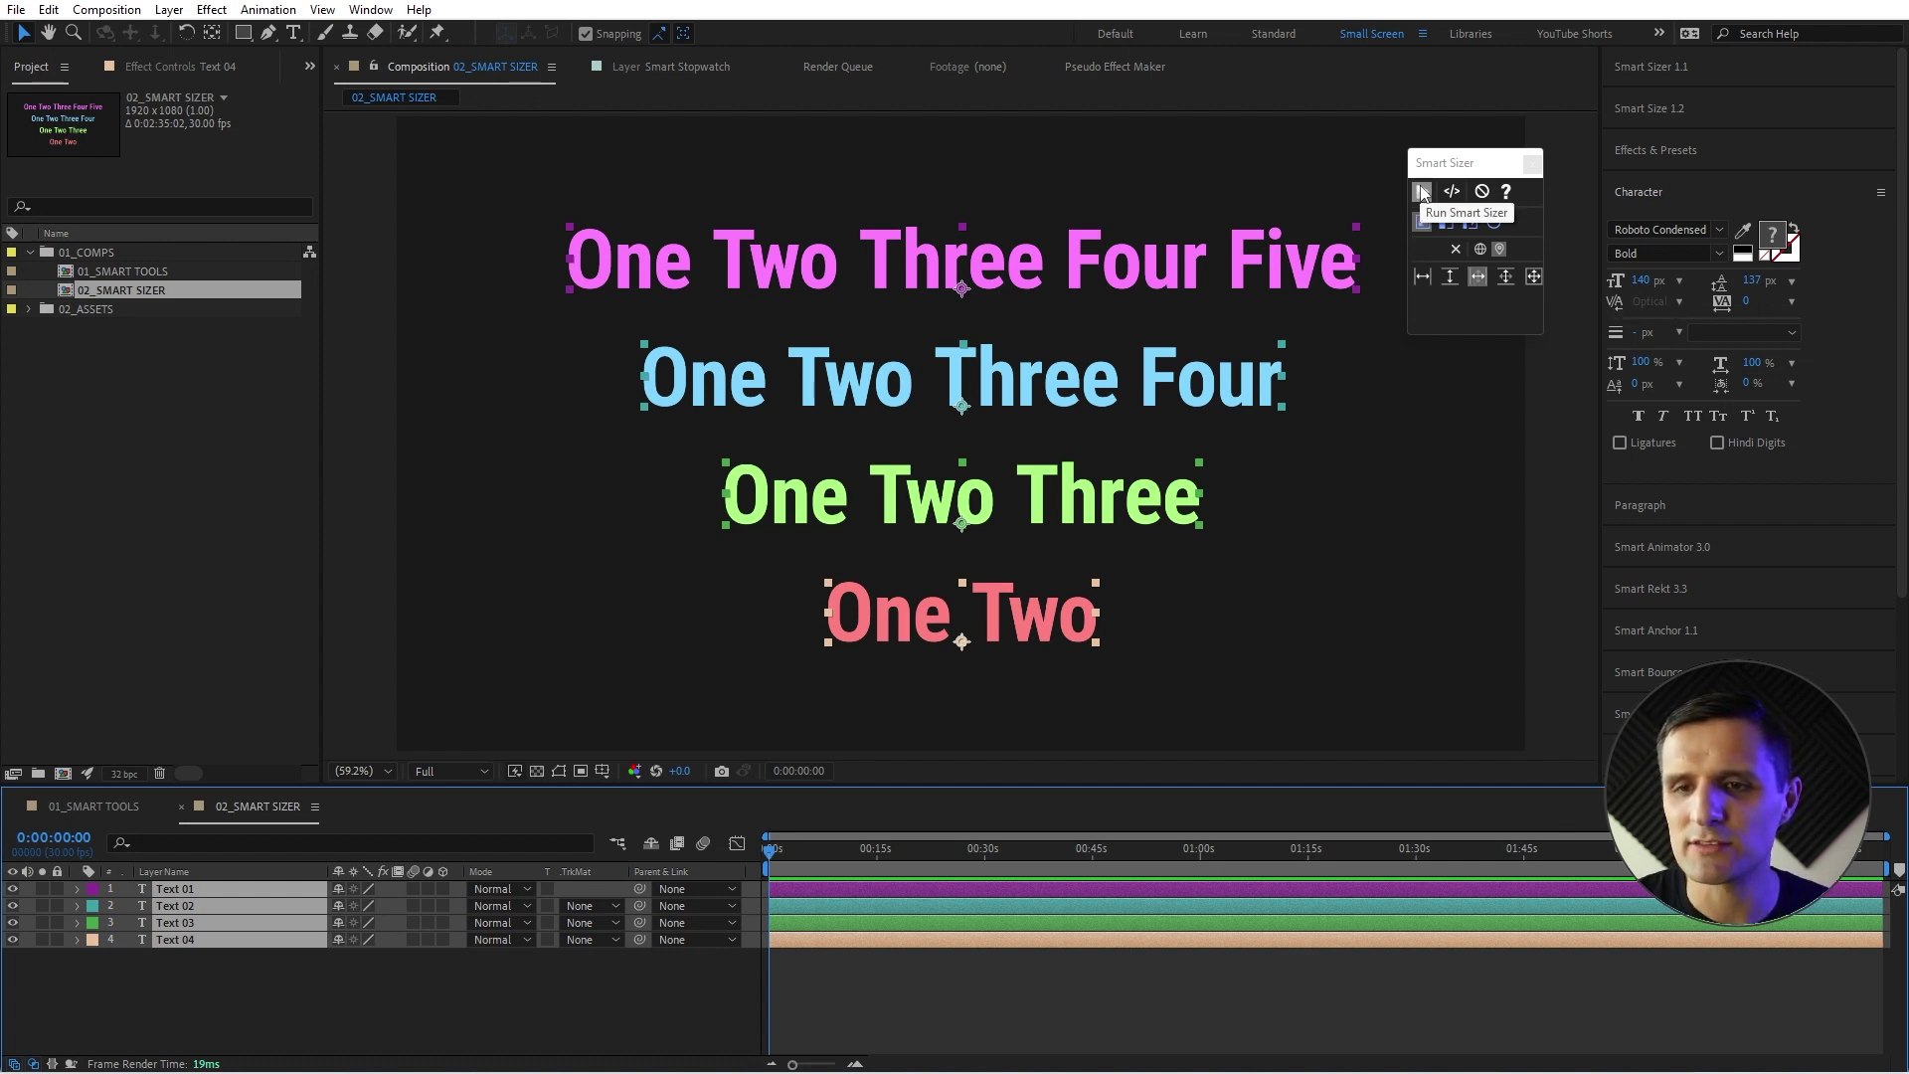
{"action": "left_click", "coordinate": [1384, 403]}
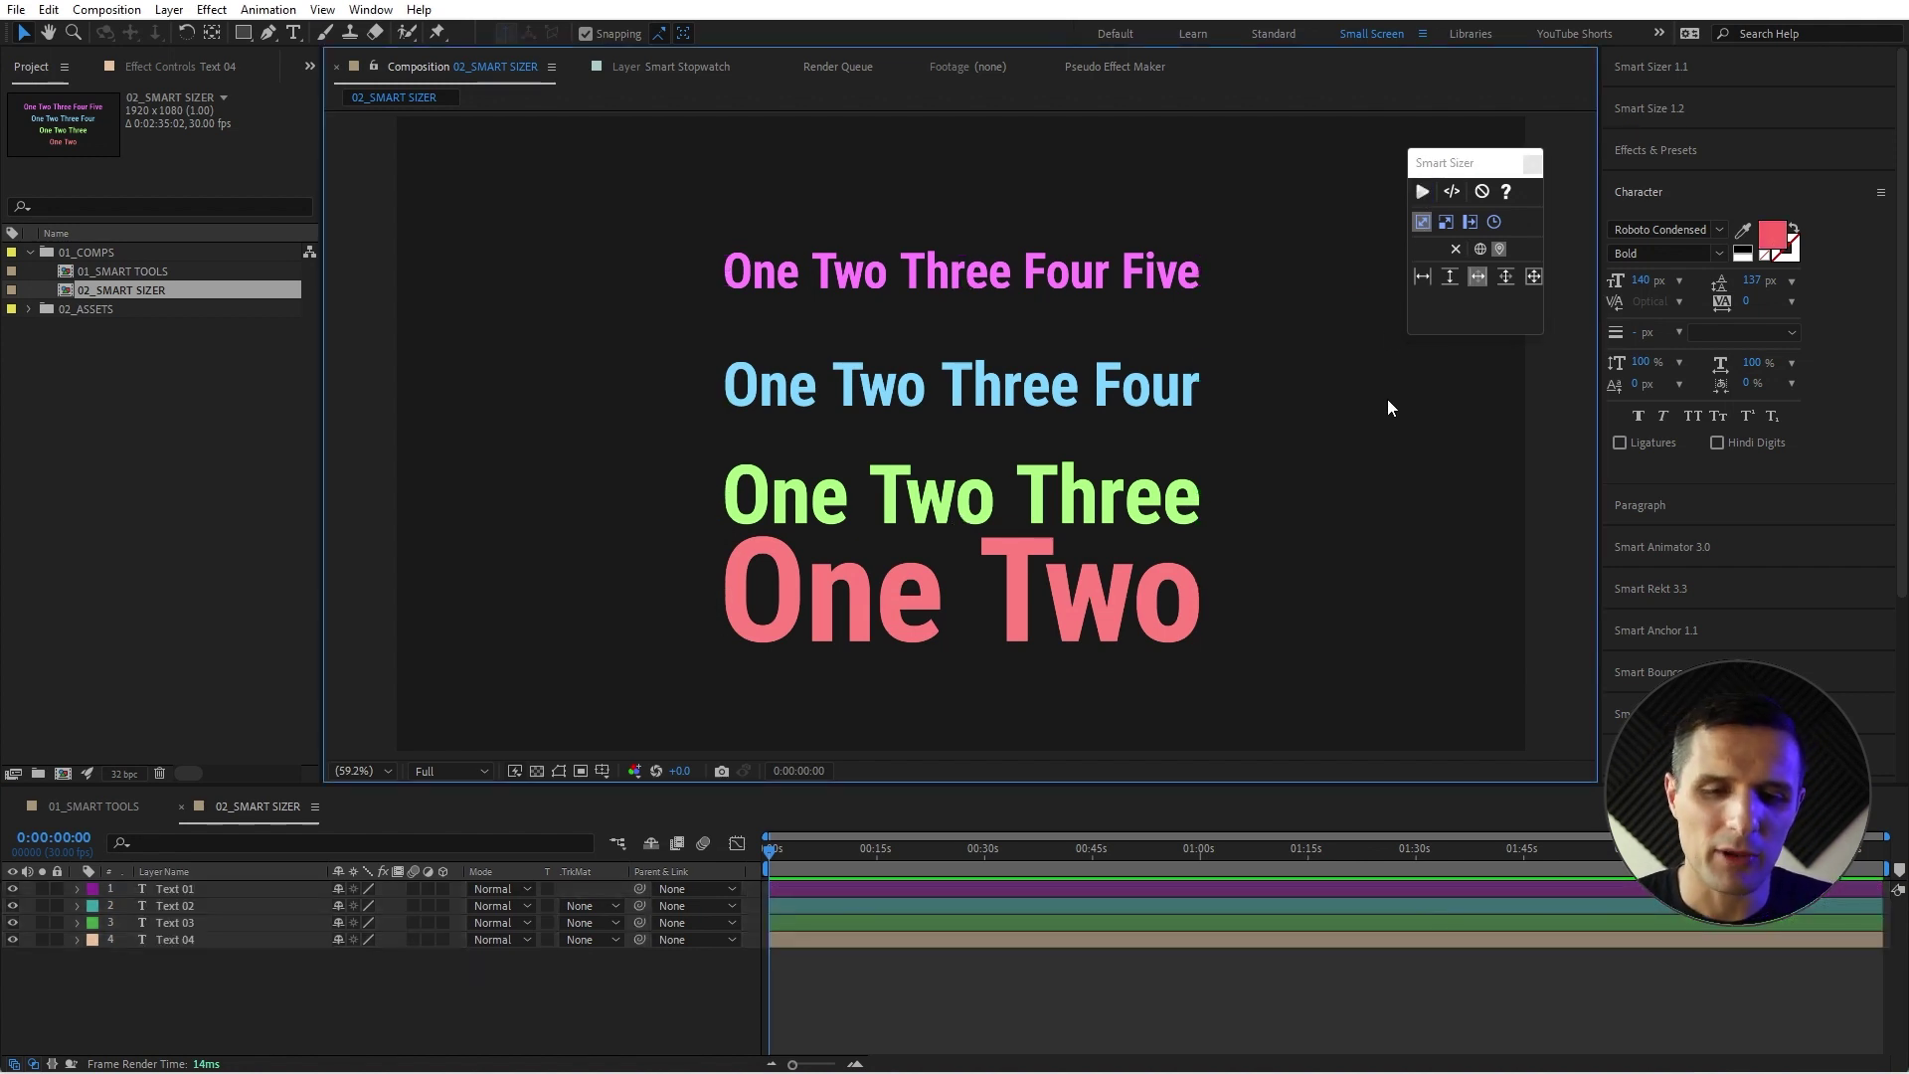
{"action": "key", "text": "ctrl+a"}
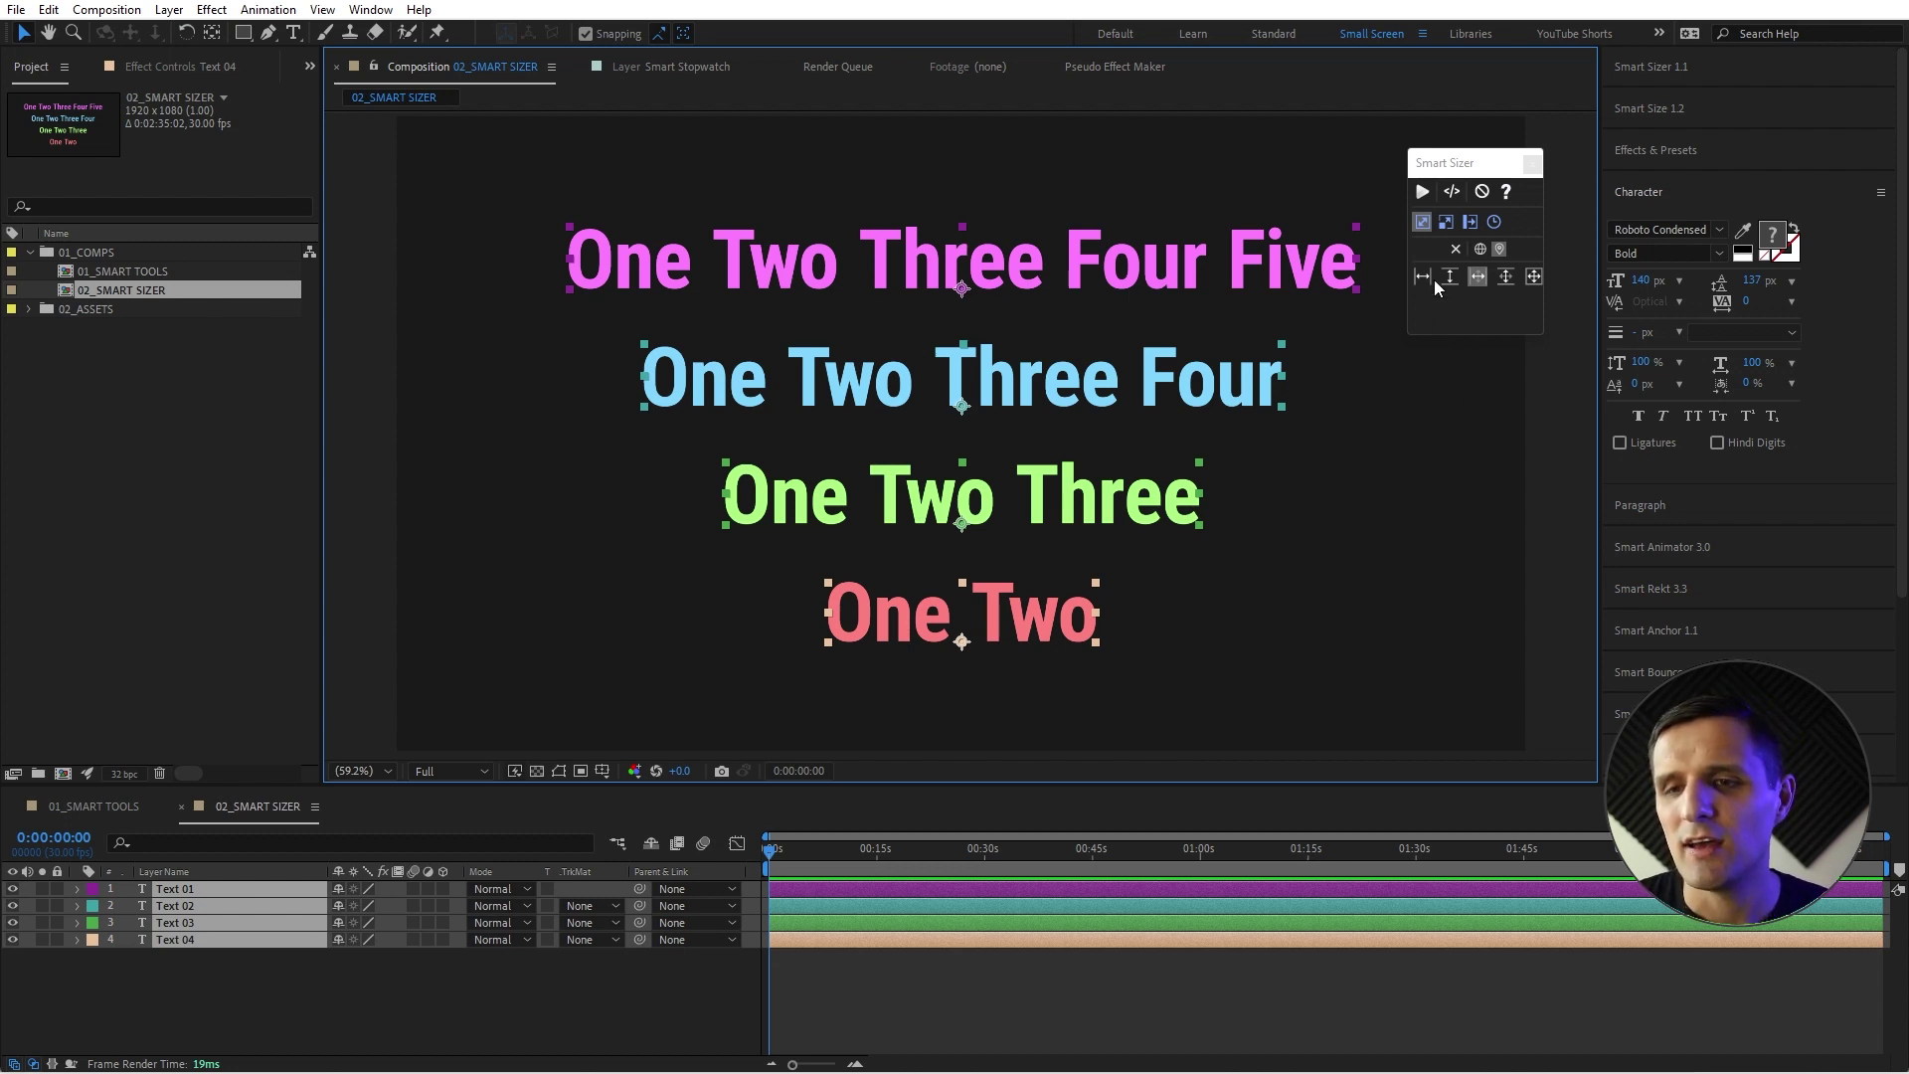
Apply Smart Sizer's Fit to Width mode, stretching all four lines to 605.40 width.
{"action": "left_click", "coordinate": [1452, 227]}
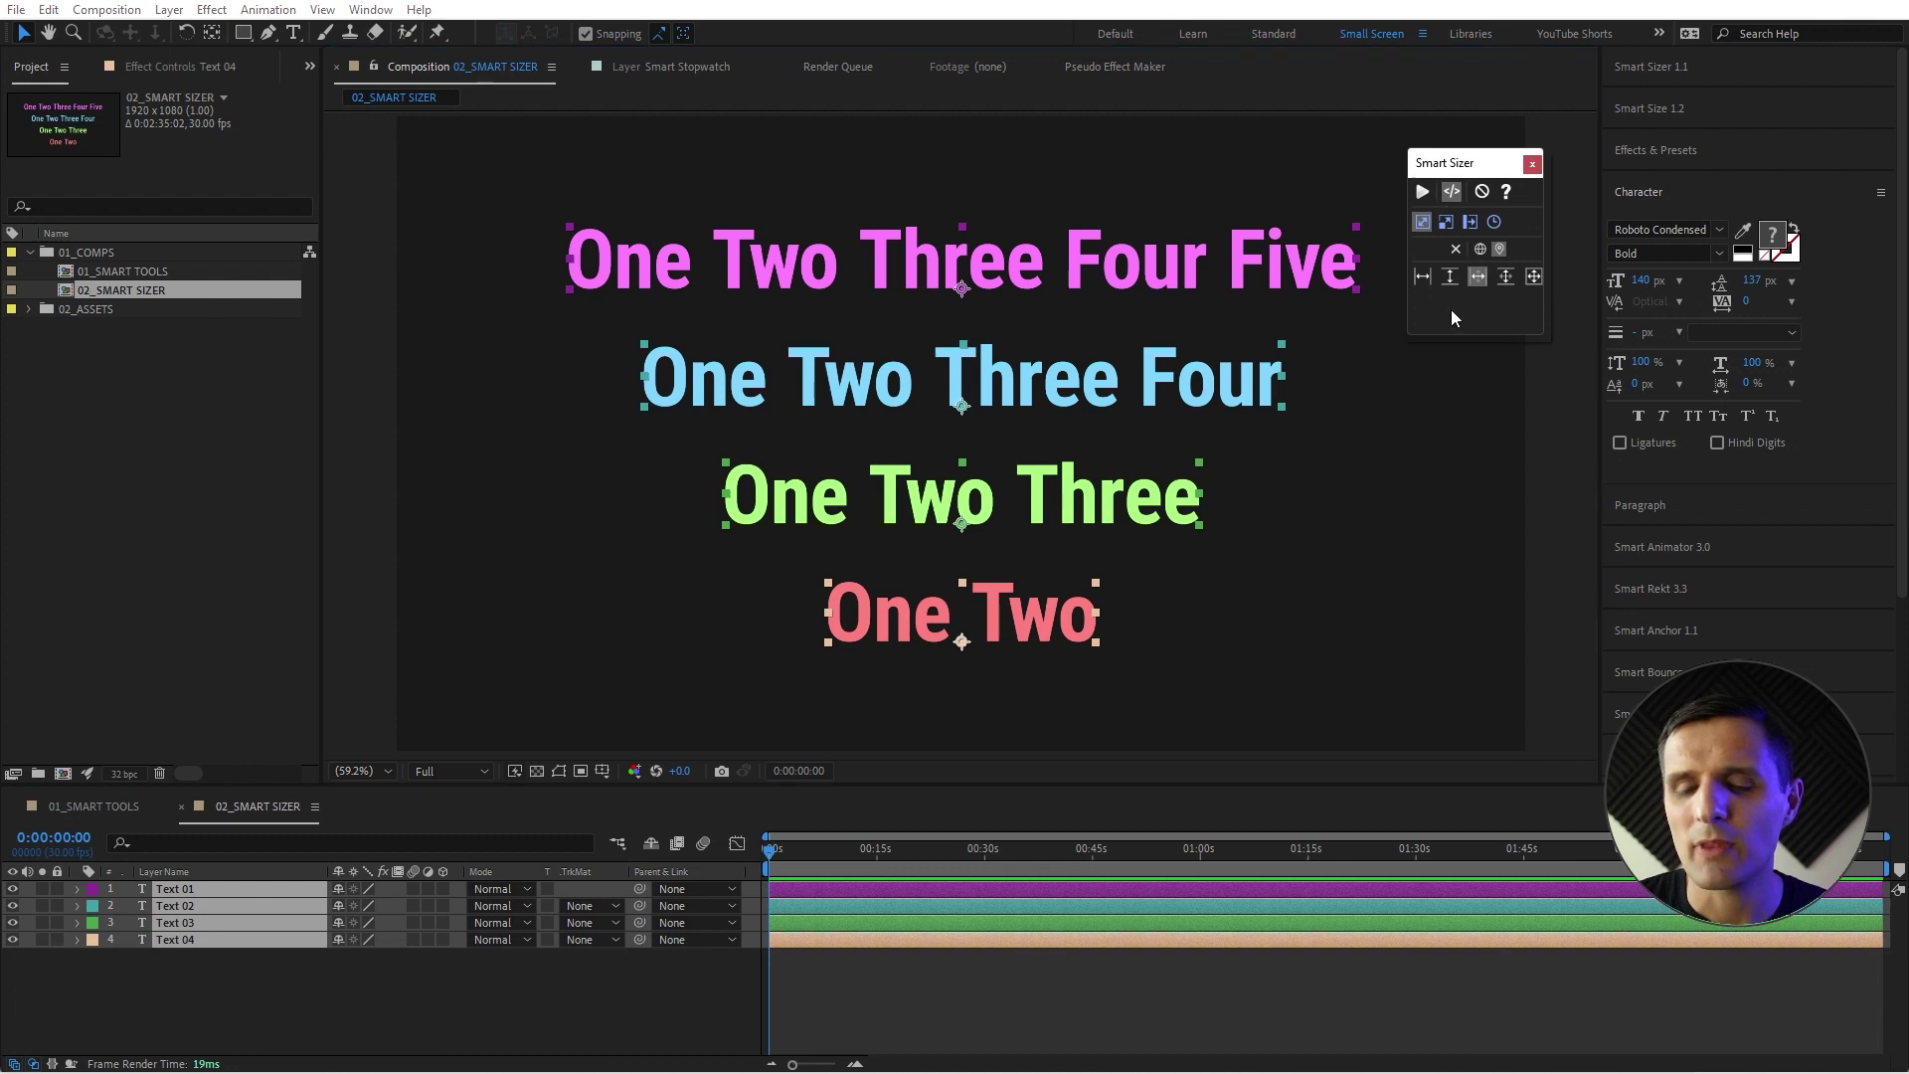
{"action": "left_click", "coordinate": [1422, 279]}
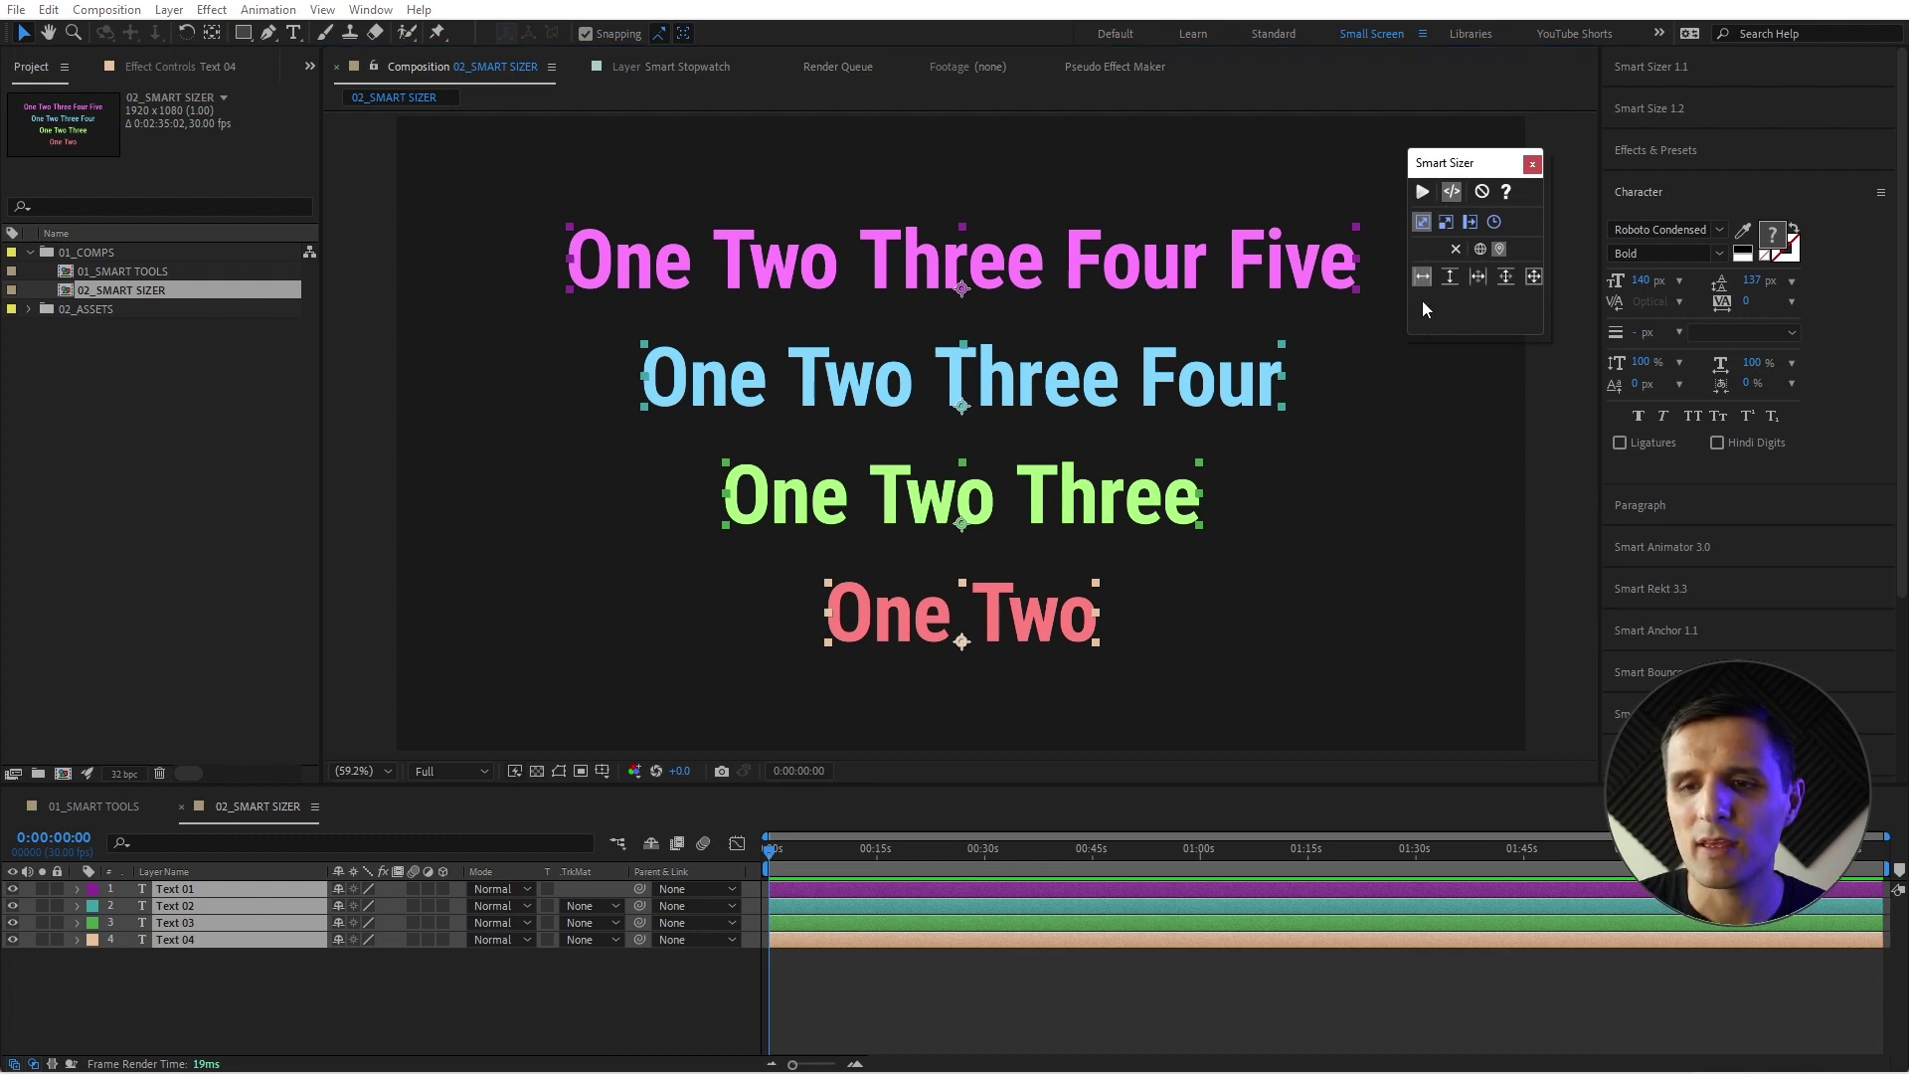
{"action": "left_click", "coordinate": [1424, 194]}
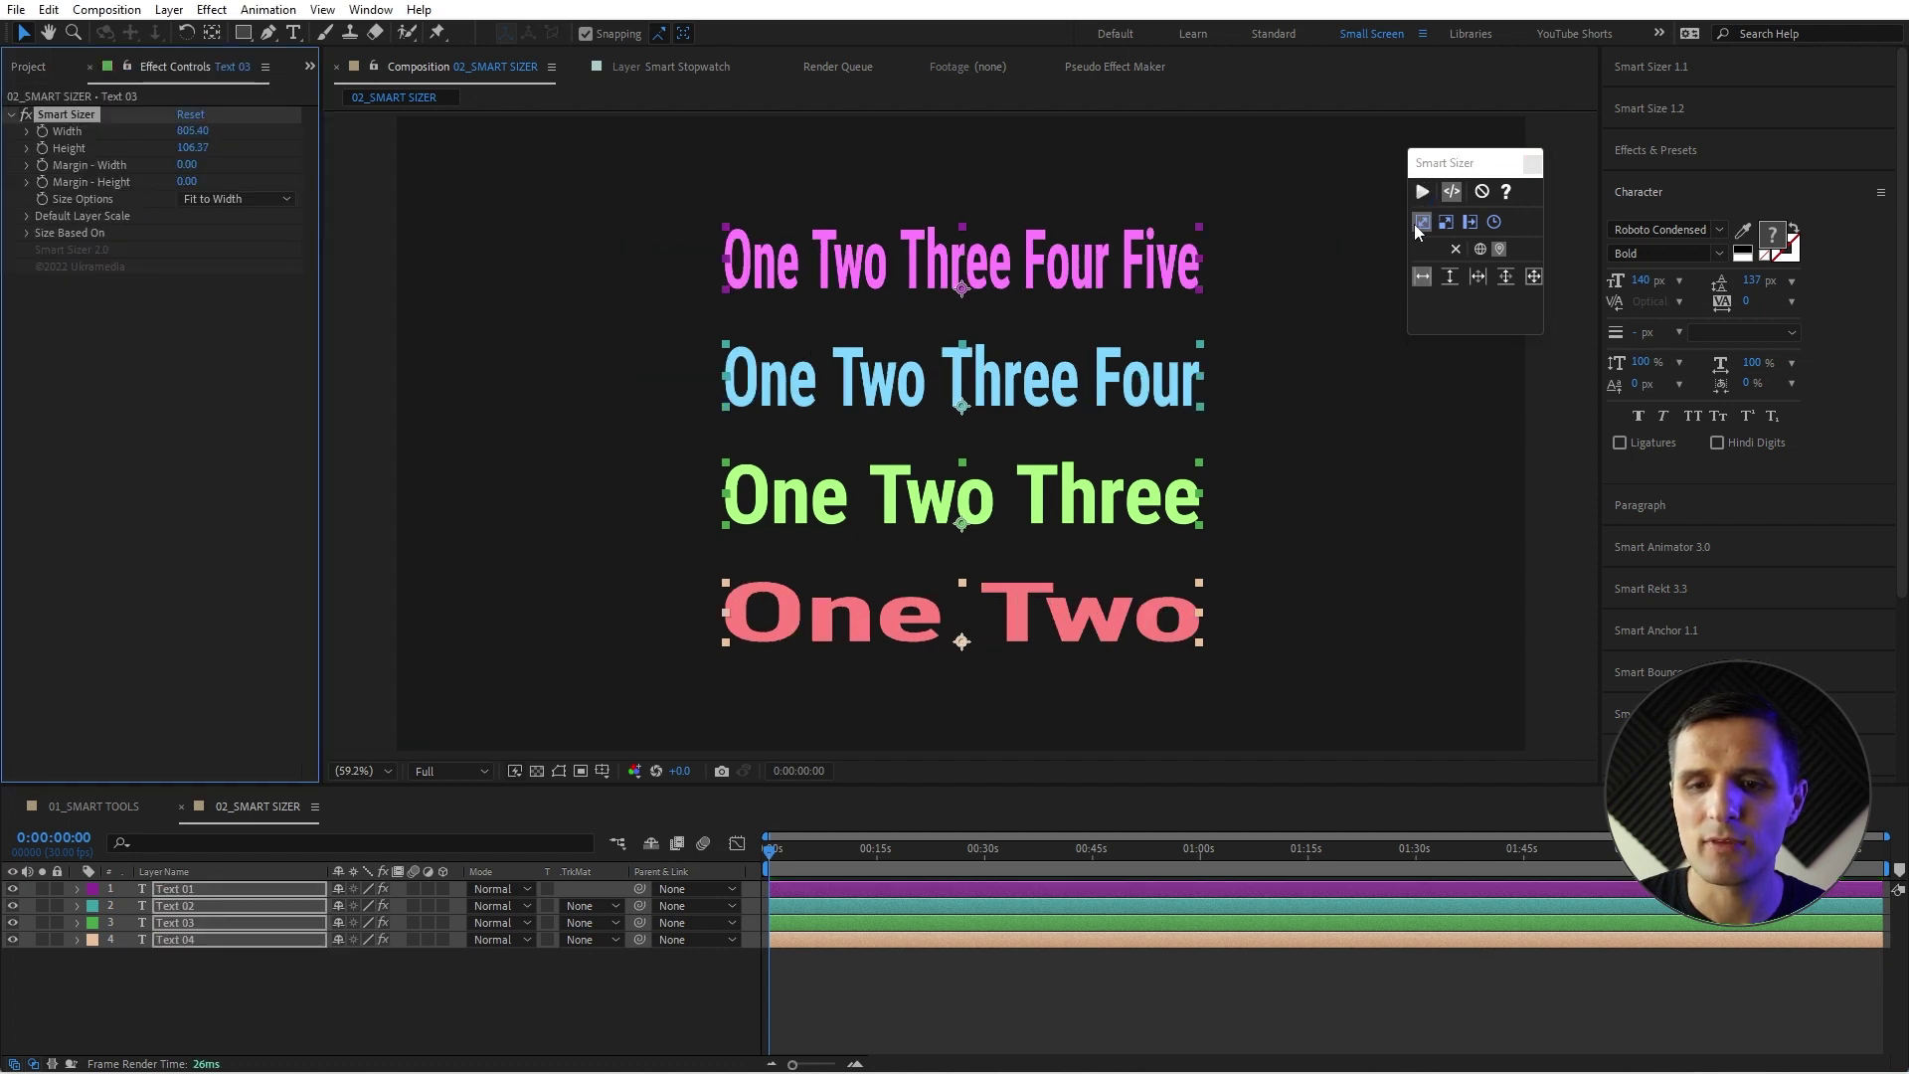
Type test letters into the One Two line and exit text editing.
{"action": "left_click", "coordinate": [1349, 368]}
{"action": "double_click", "coordinate": [1173, 627]}
{"action": "type", "text": "af"}
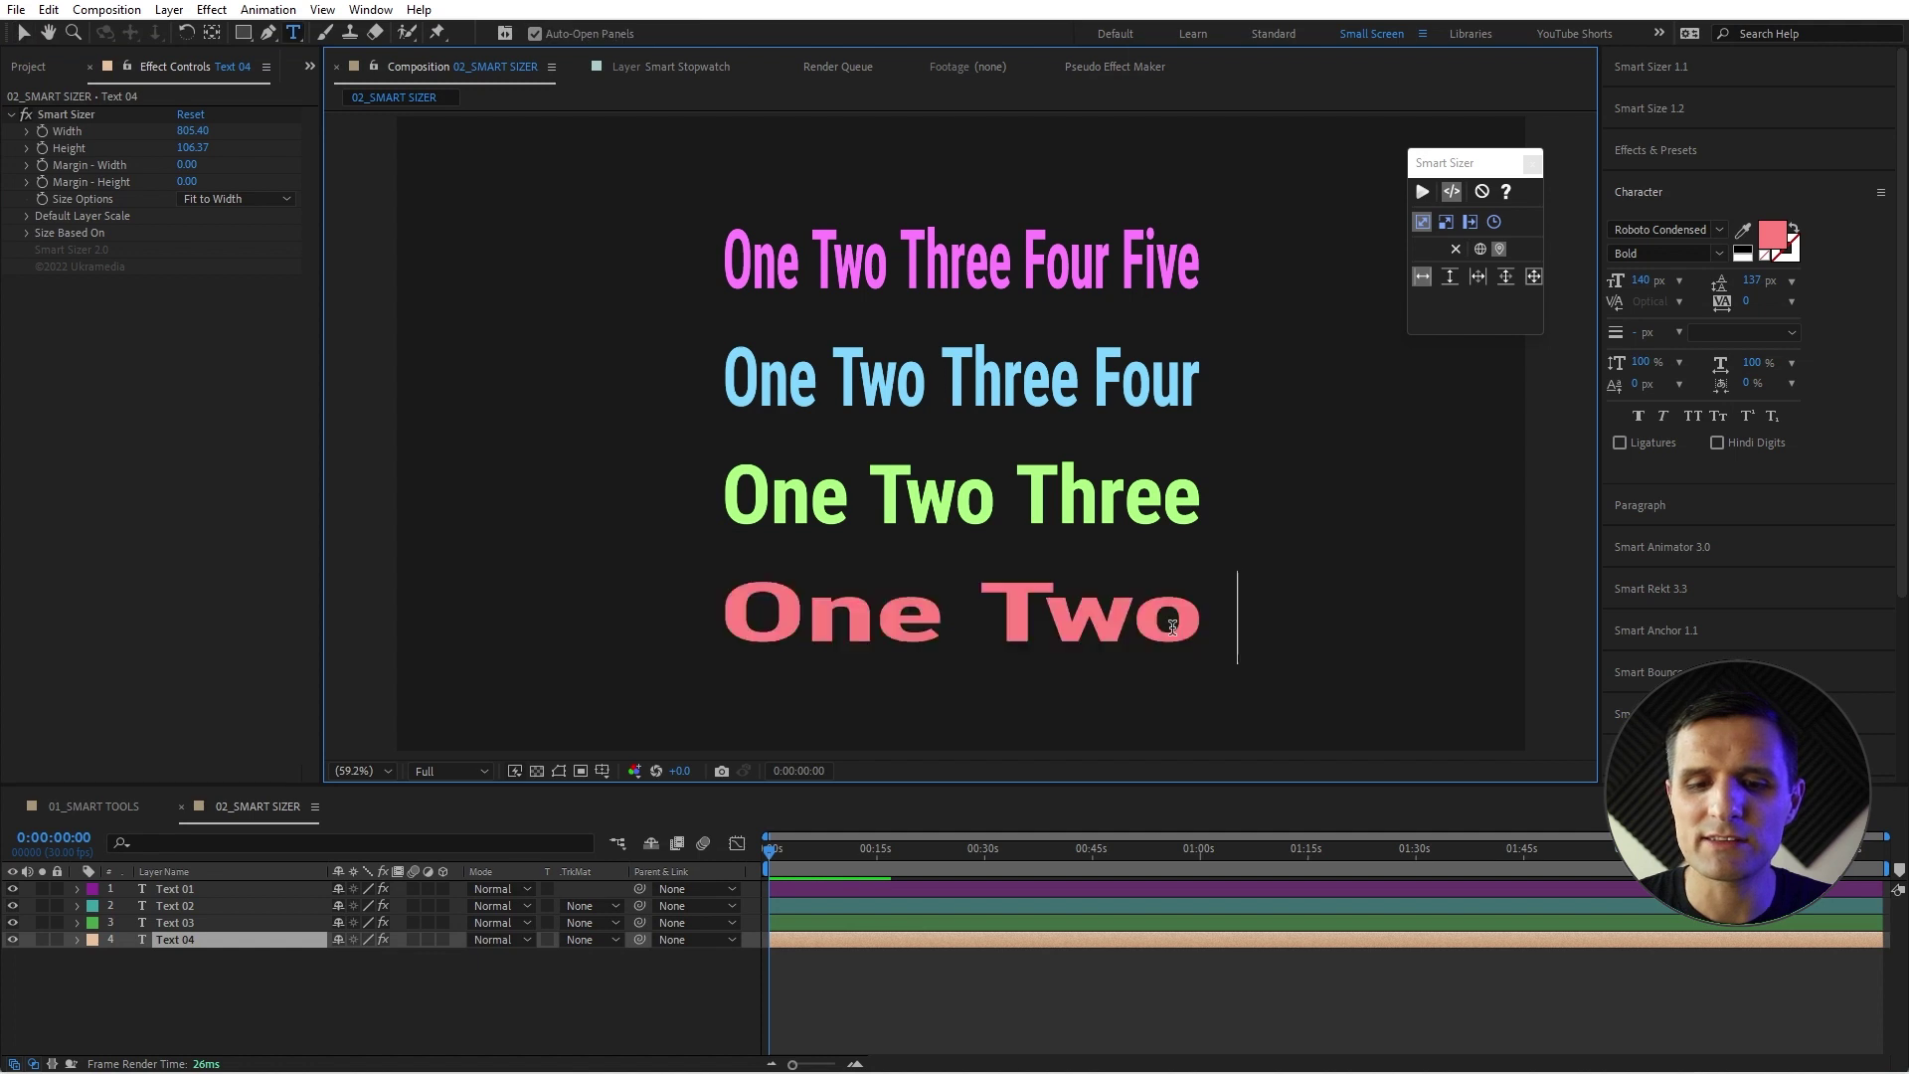
{"action": "type", "text": "g"}
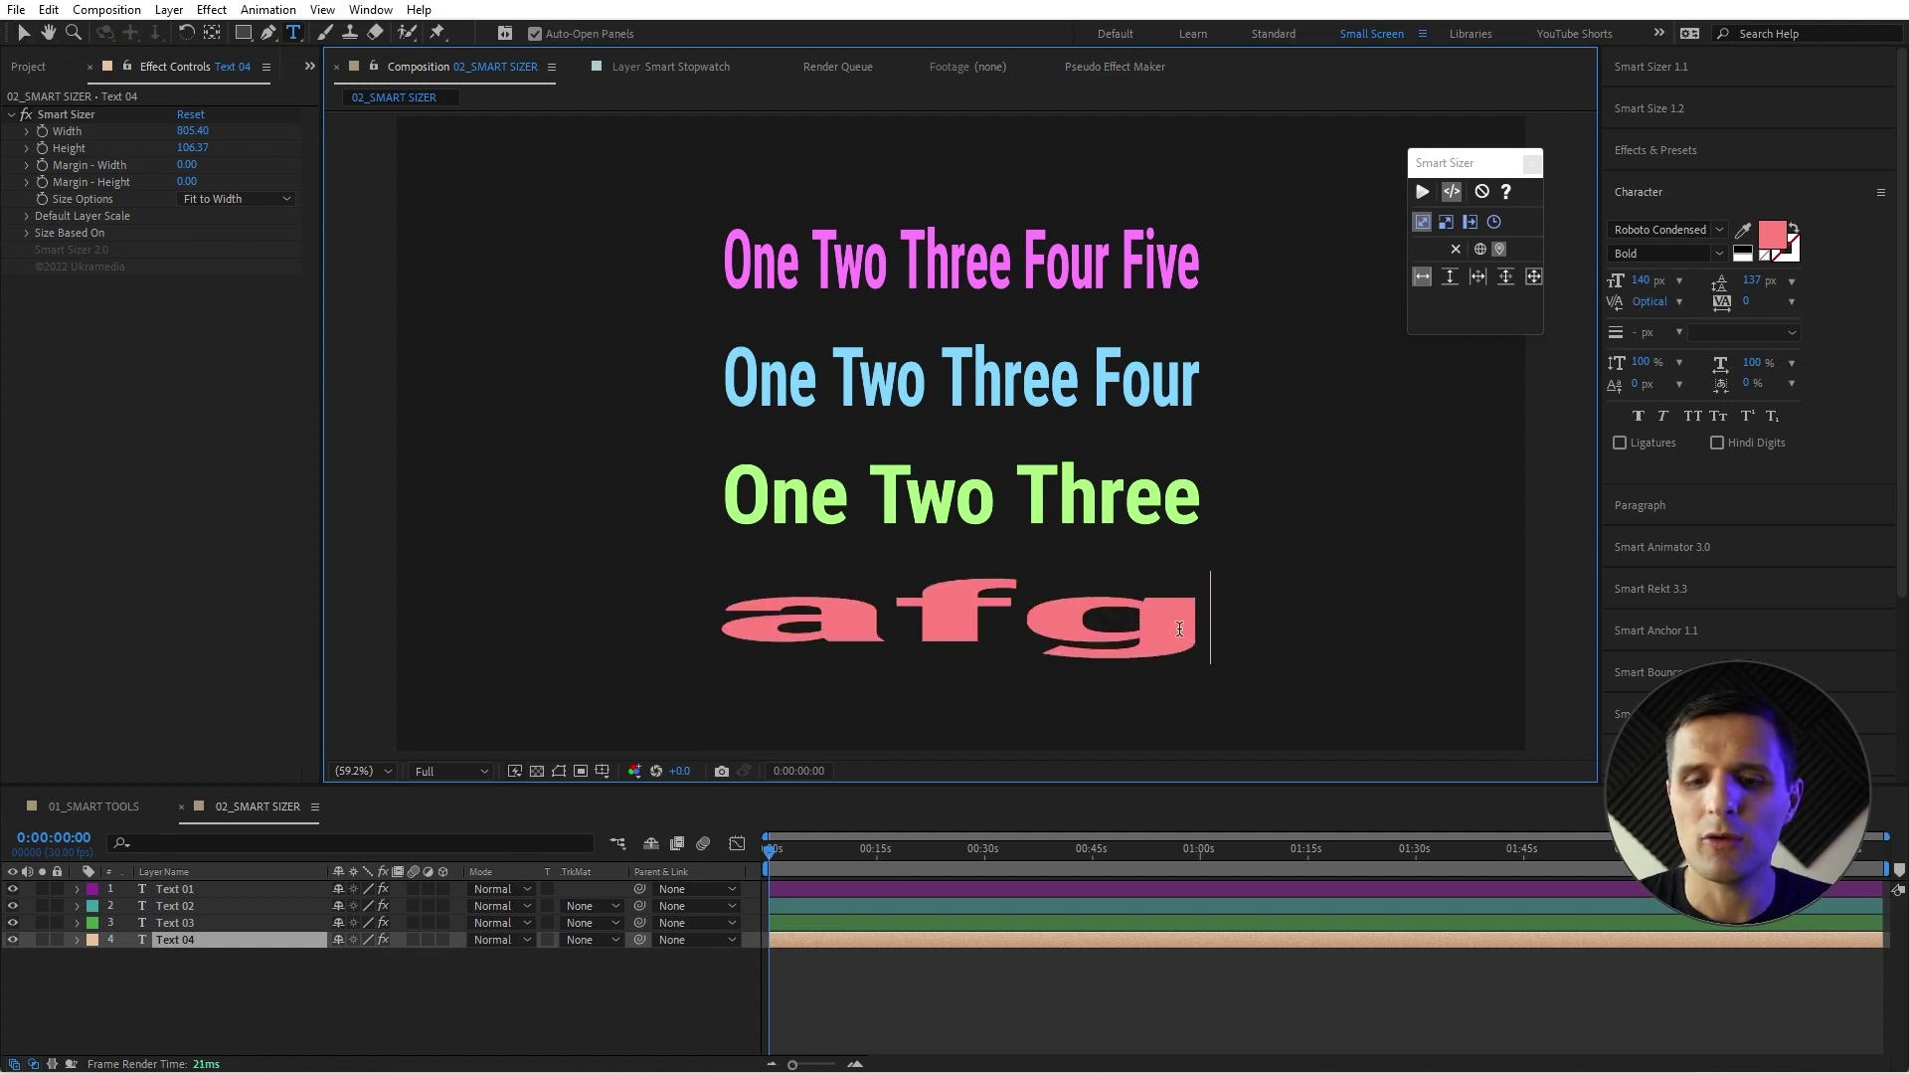
{"action": "type", "text": "gghhjhjkjhkhjkh"}
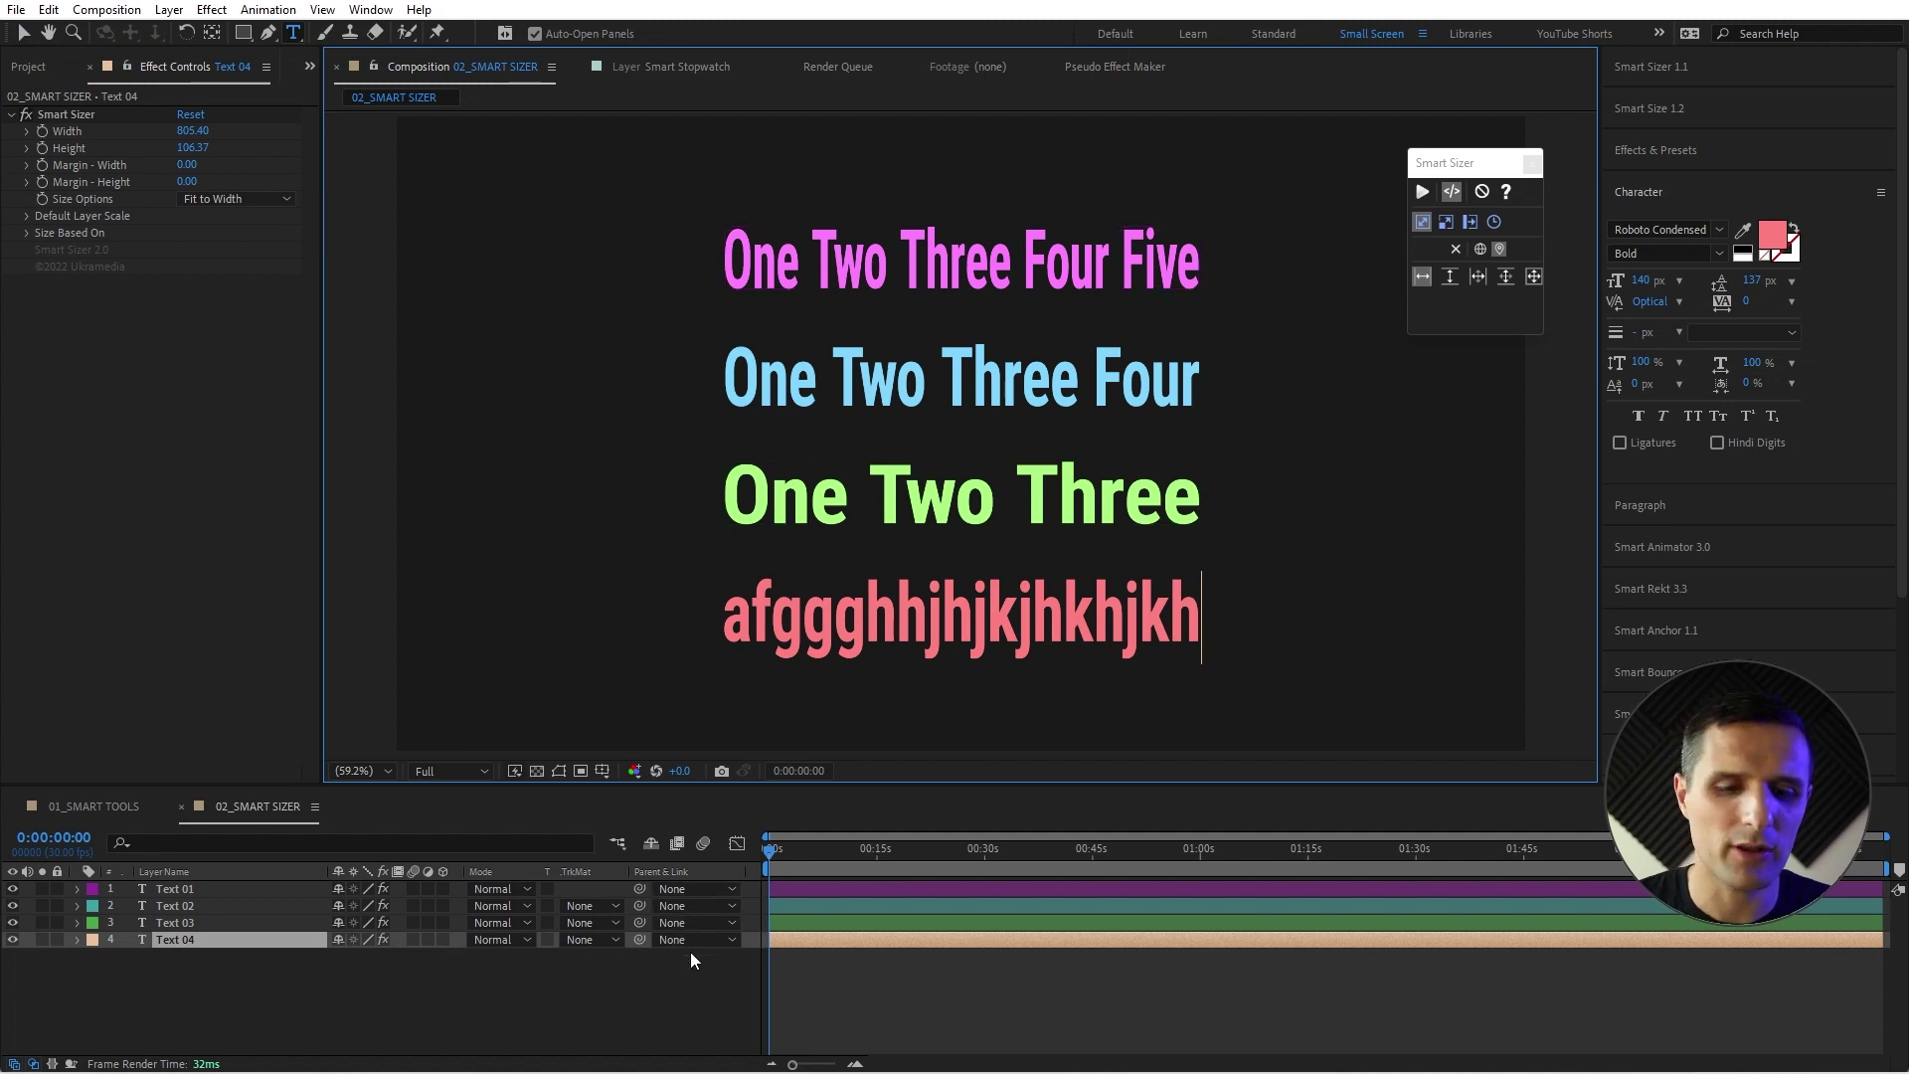
{"action": "key", "text": "Escape"}
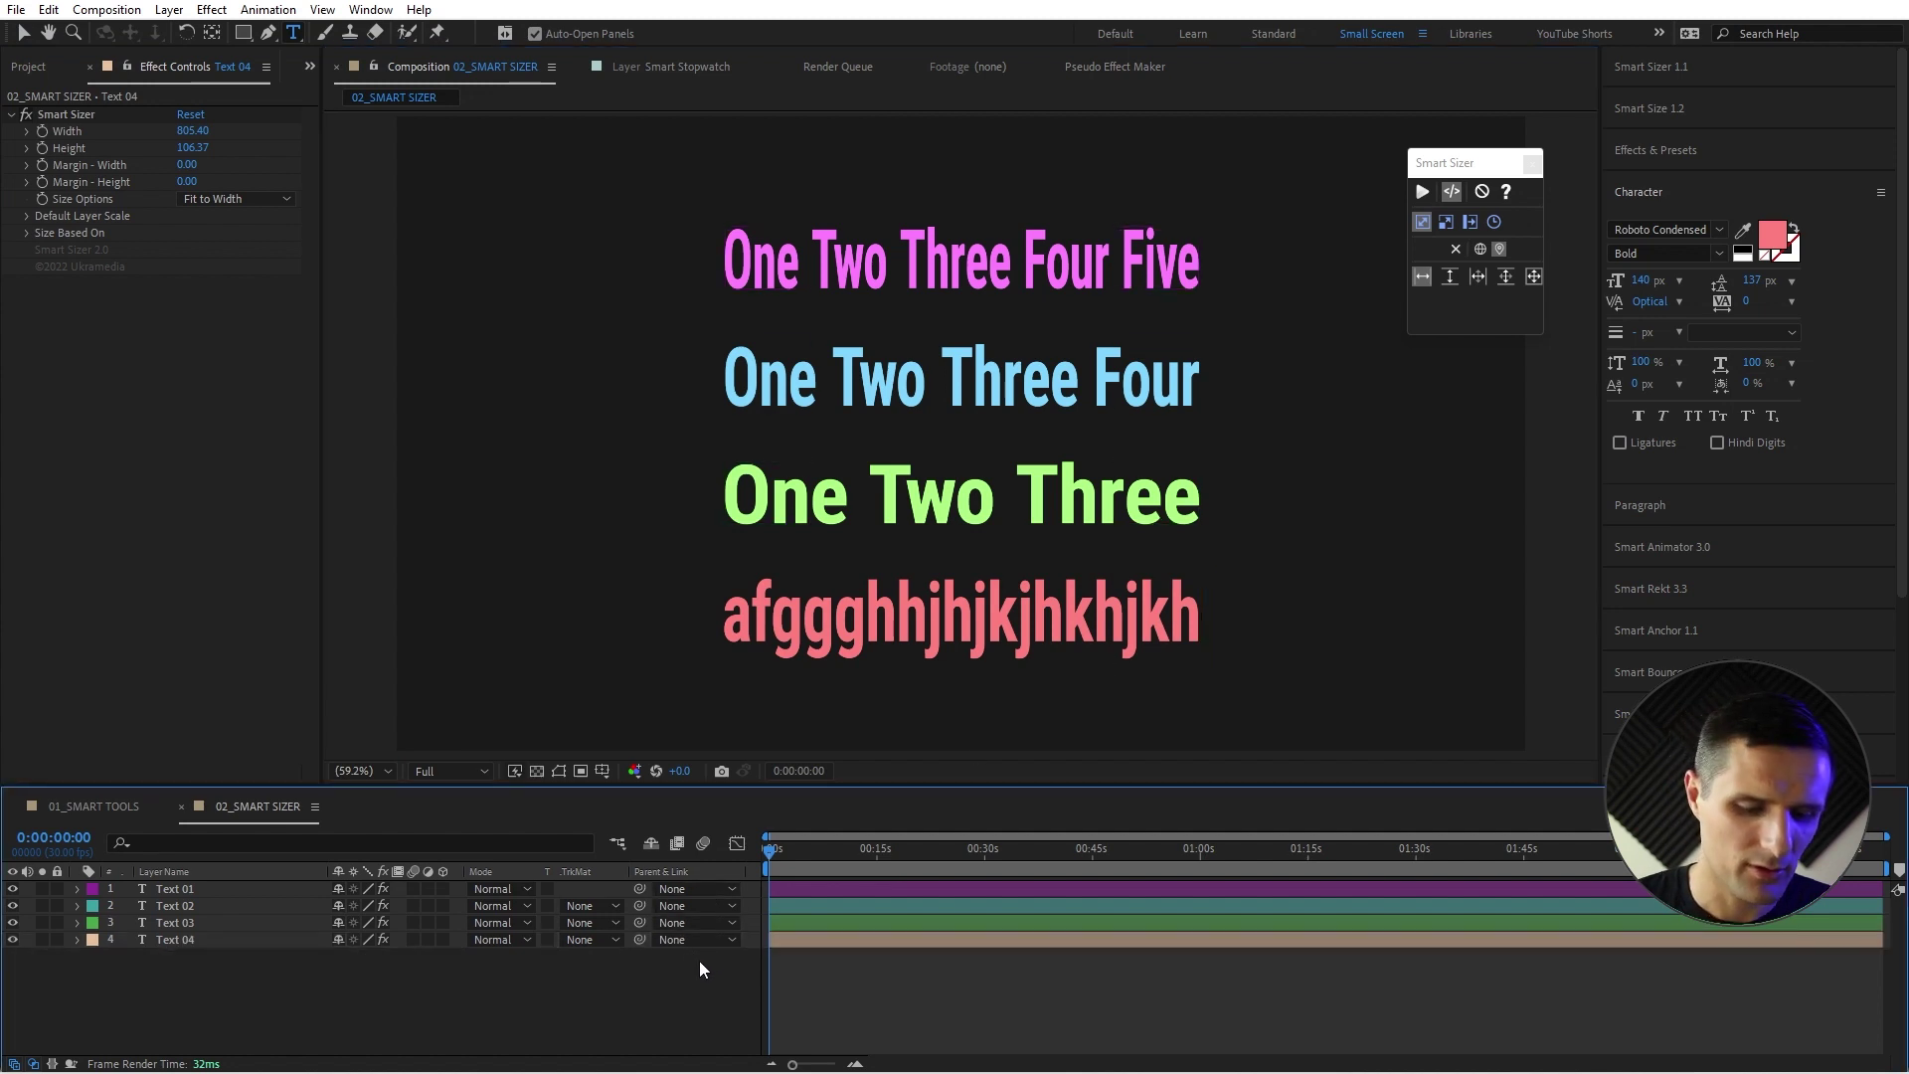
{"action": "key", "text": "v"}
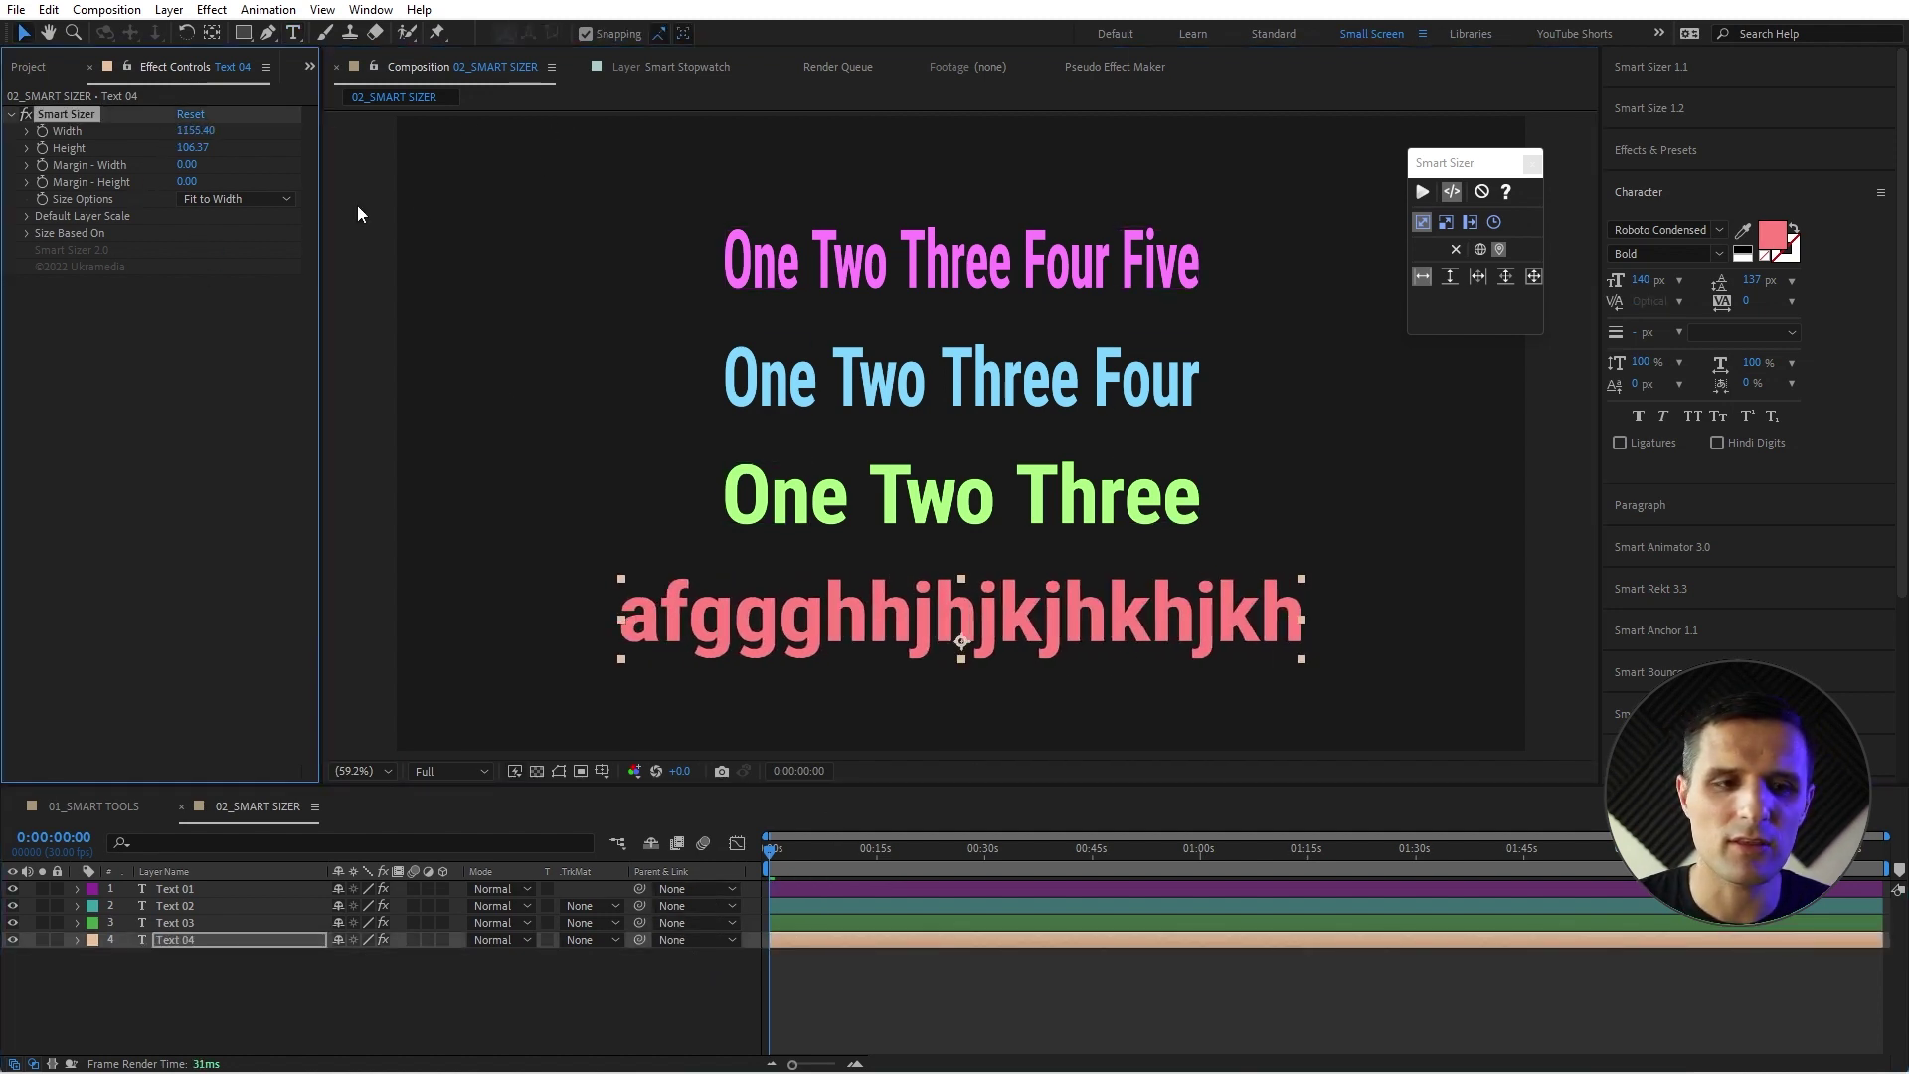
Check the Size Options list, then undo the typed text and the Smart Sizer application.
{"action": "left_click", "coordinate": [239, 199]}
{"action": "left_click", "coordinate": [217, 469]}
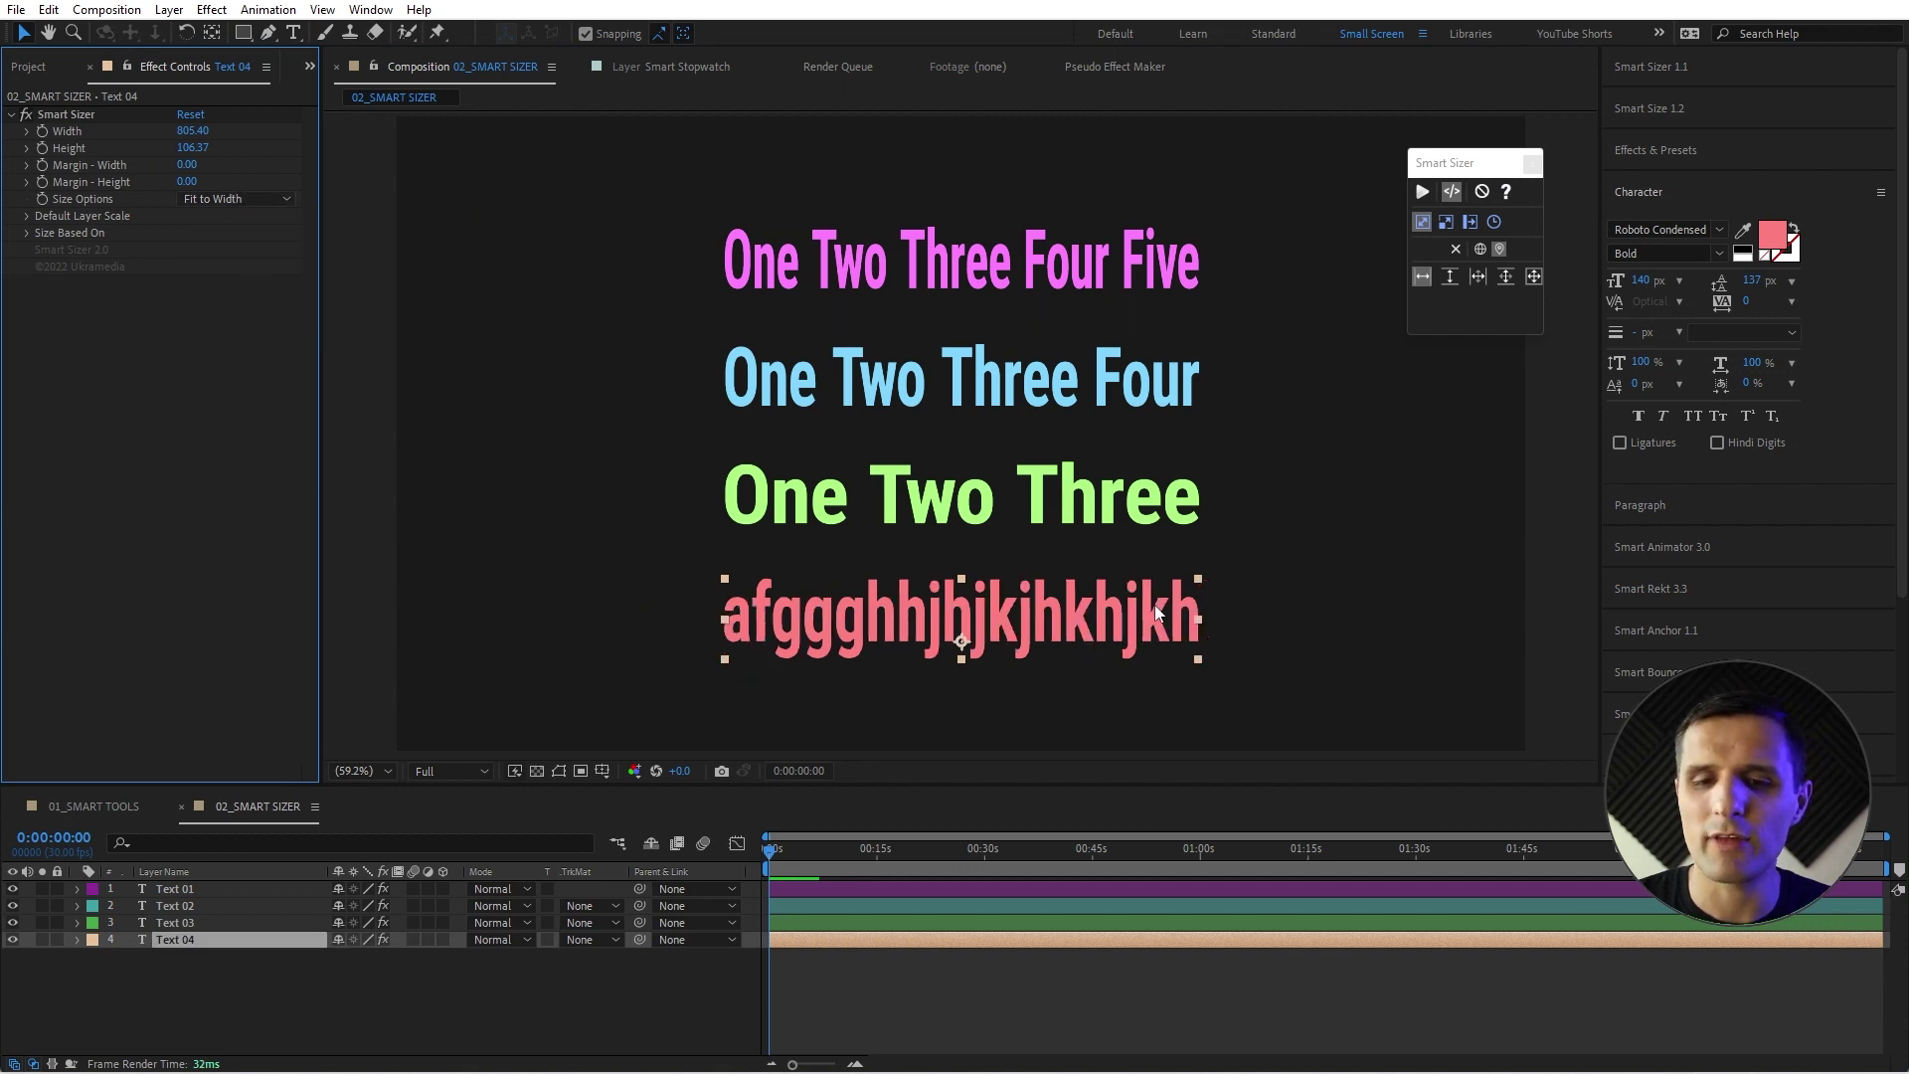
{"action": "key", "text": "ctrl+z"}
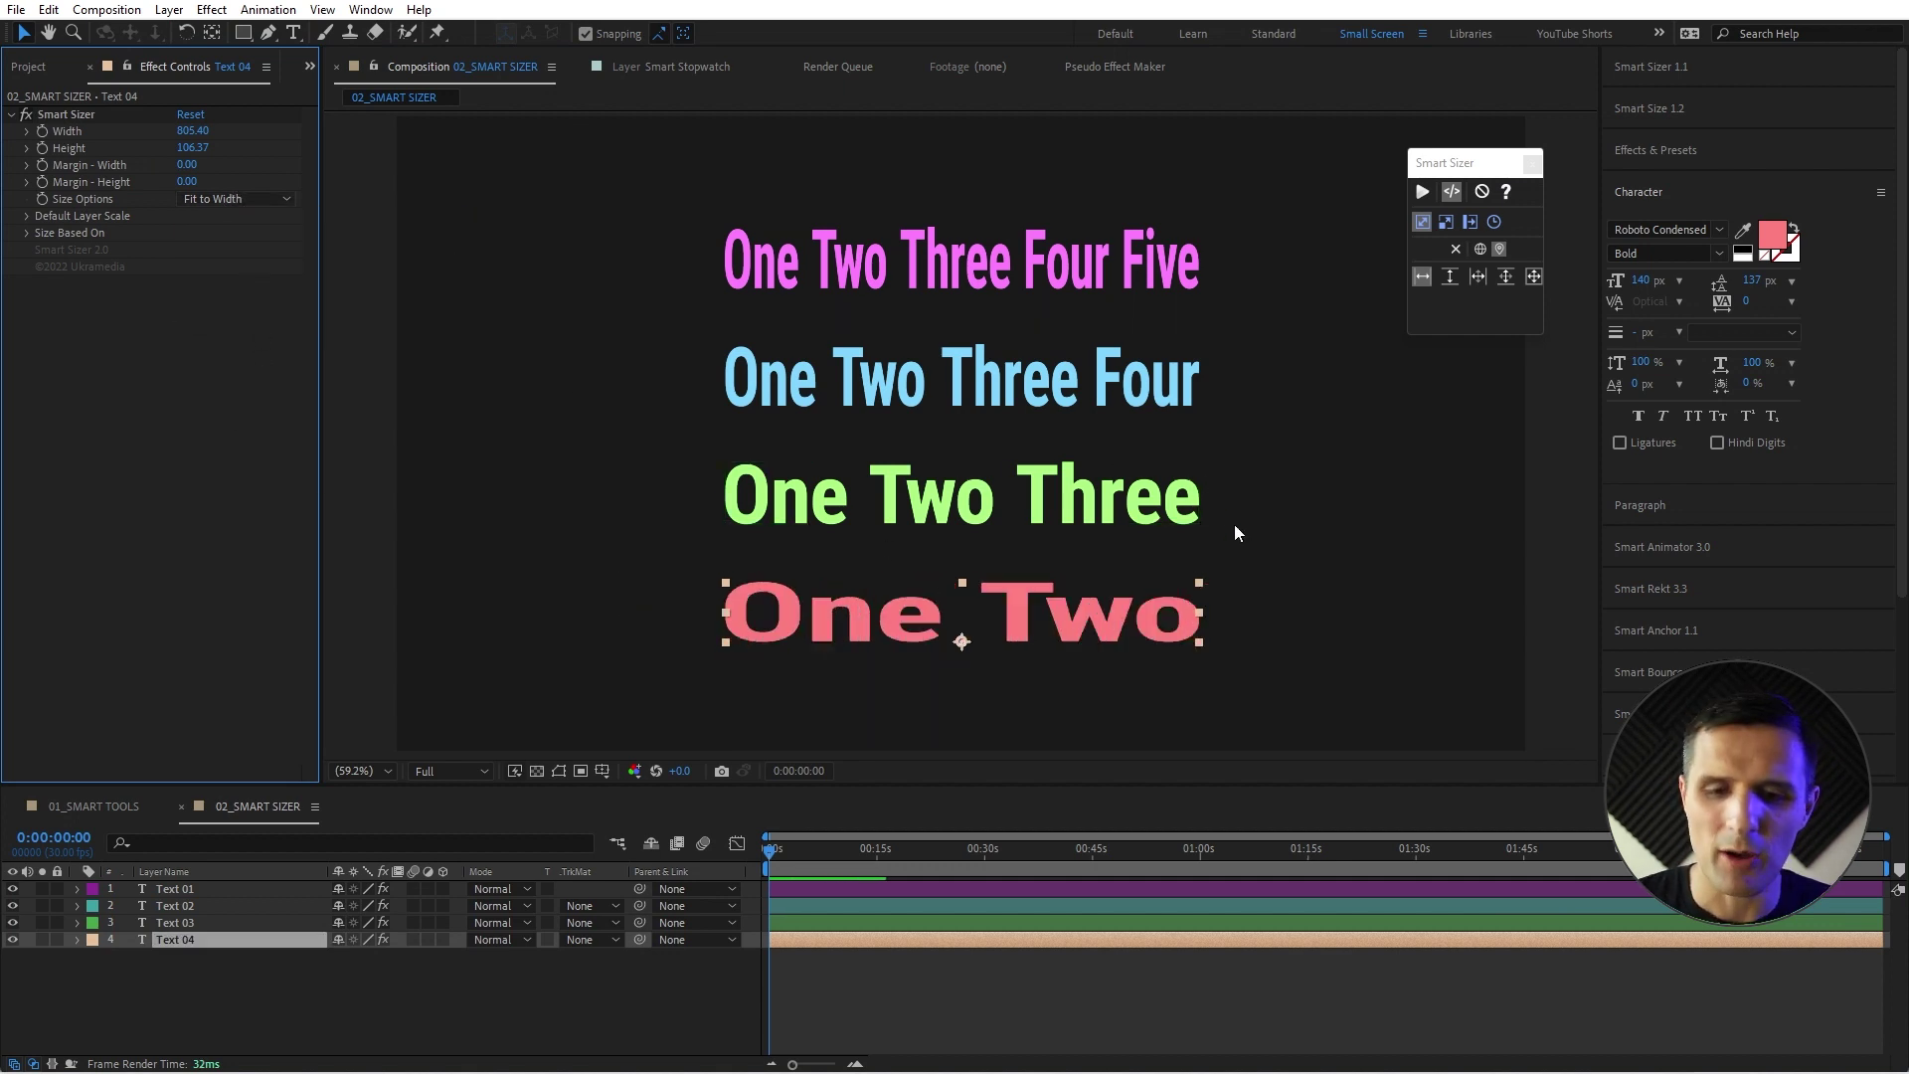
{"action": "key", "text": "ctrl+z"}
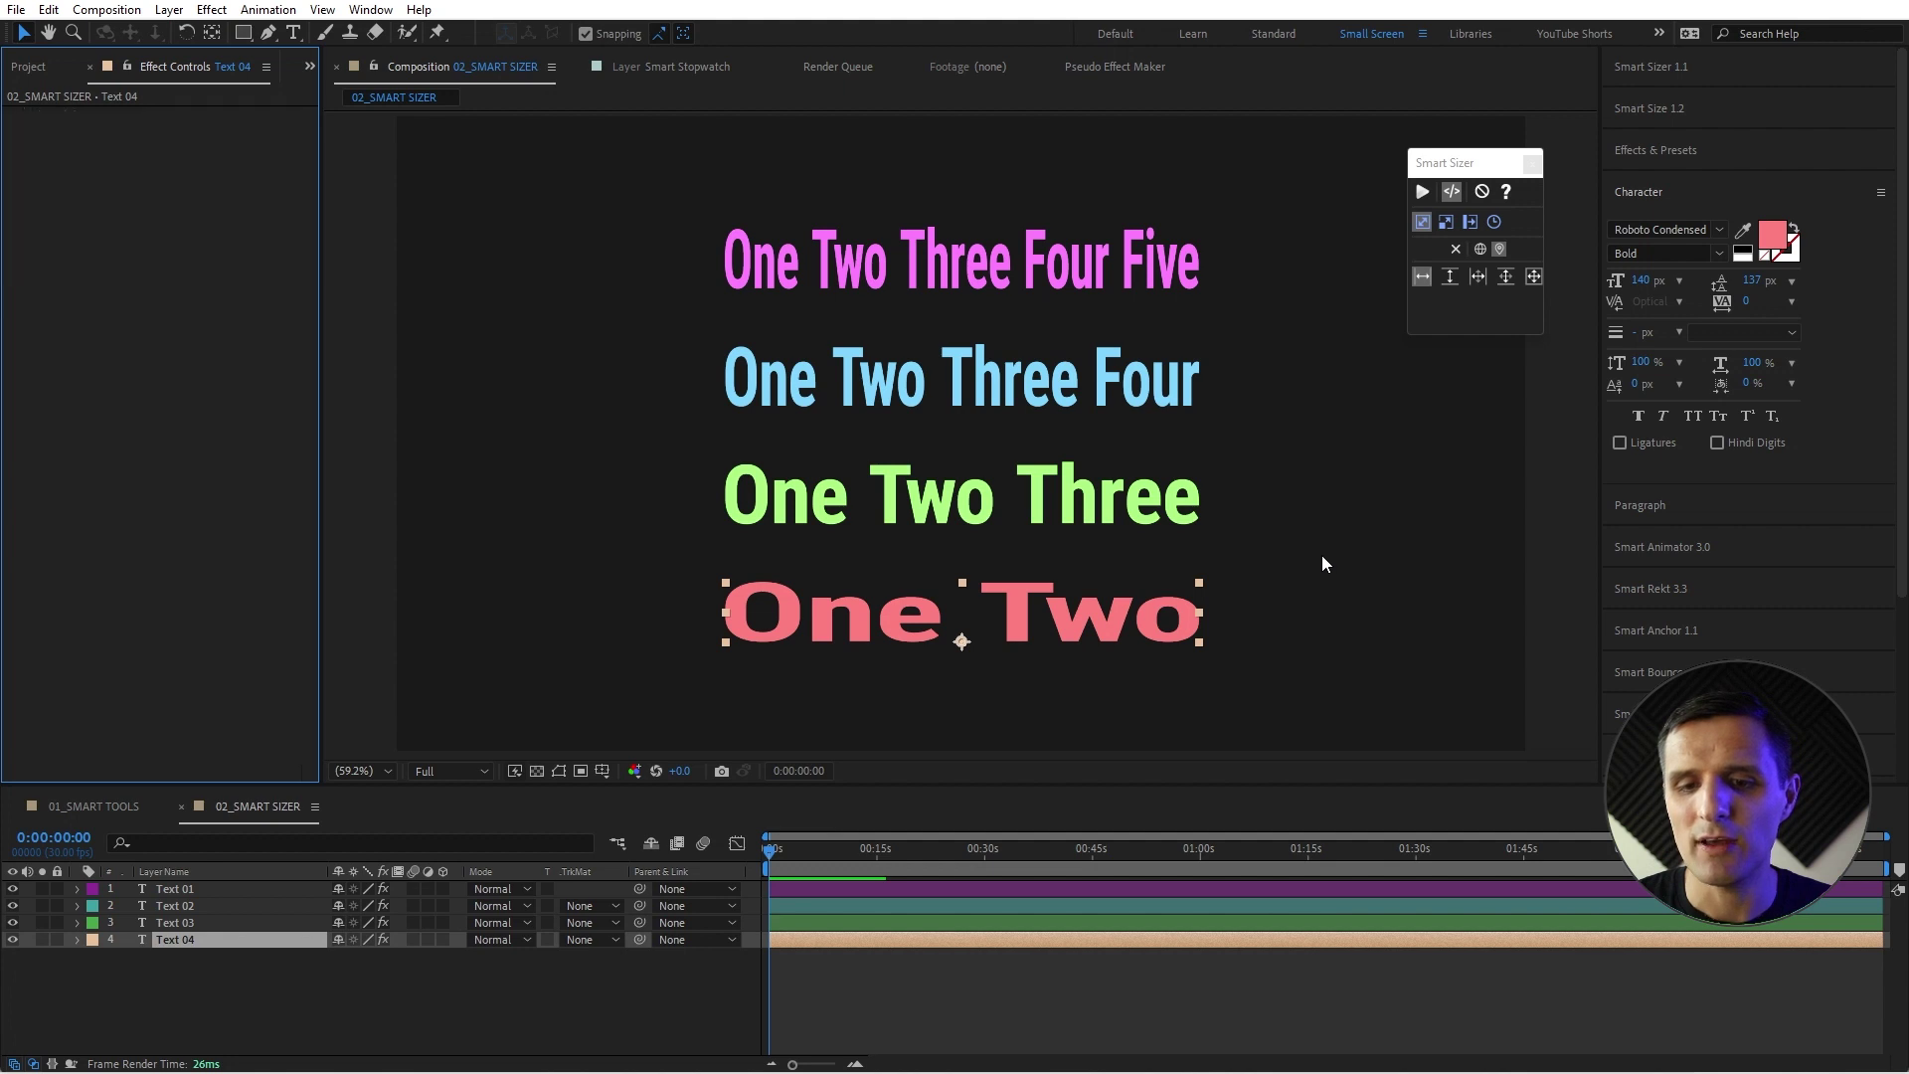
Apply Smart Sizer with Limit to Width and type extra letters after 'One Two'.
{"action": "left_click", "coordinate": [1478, 278]}
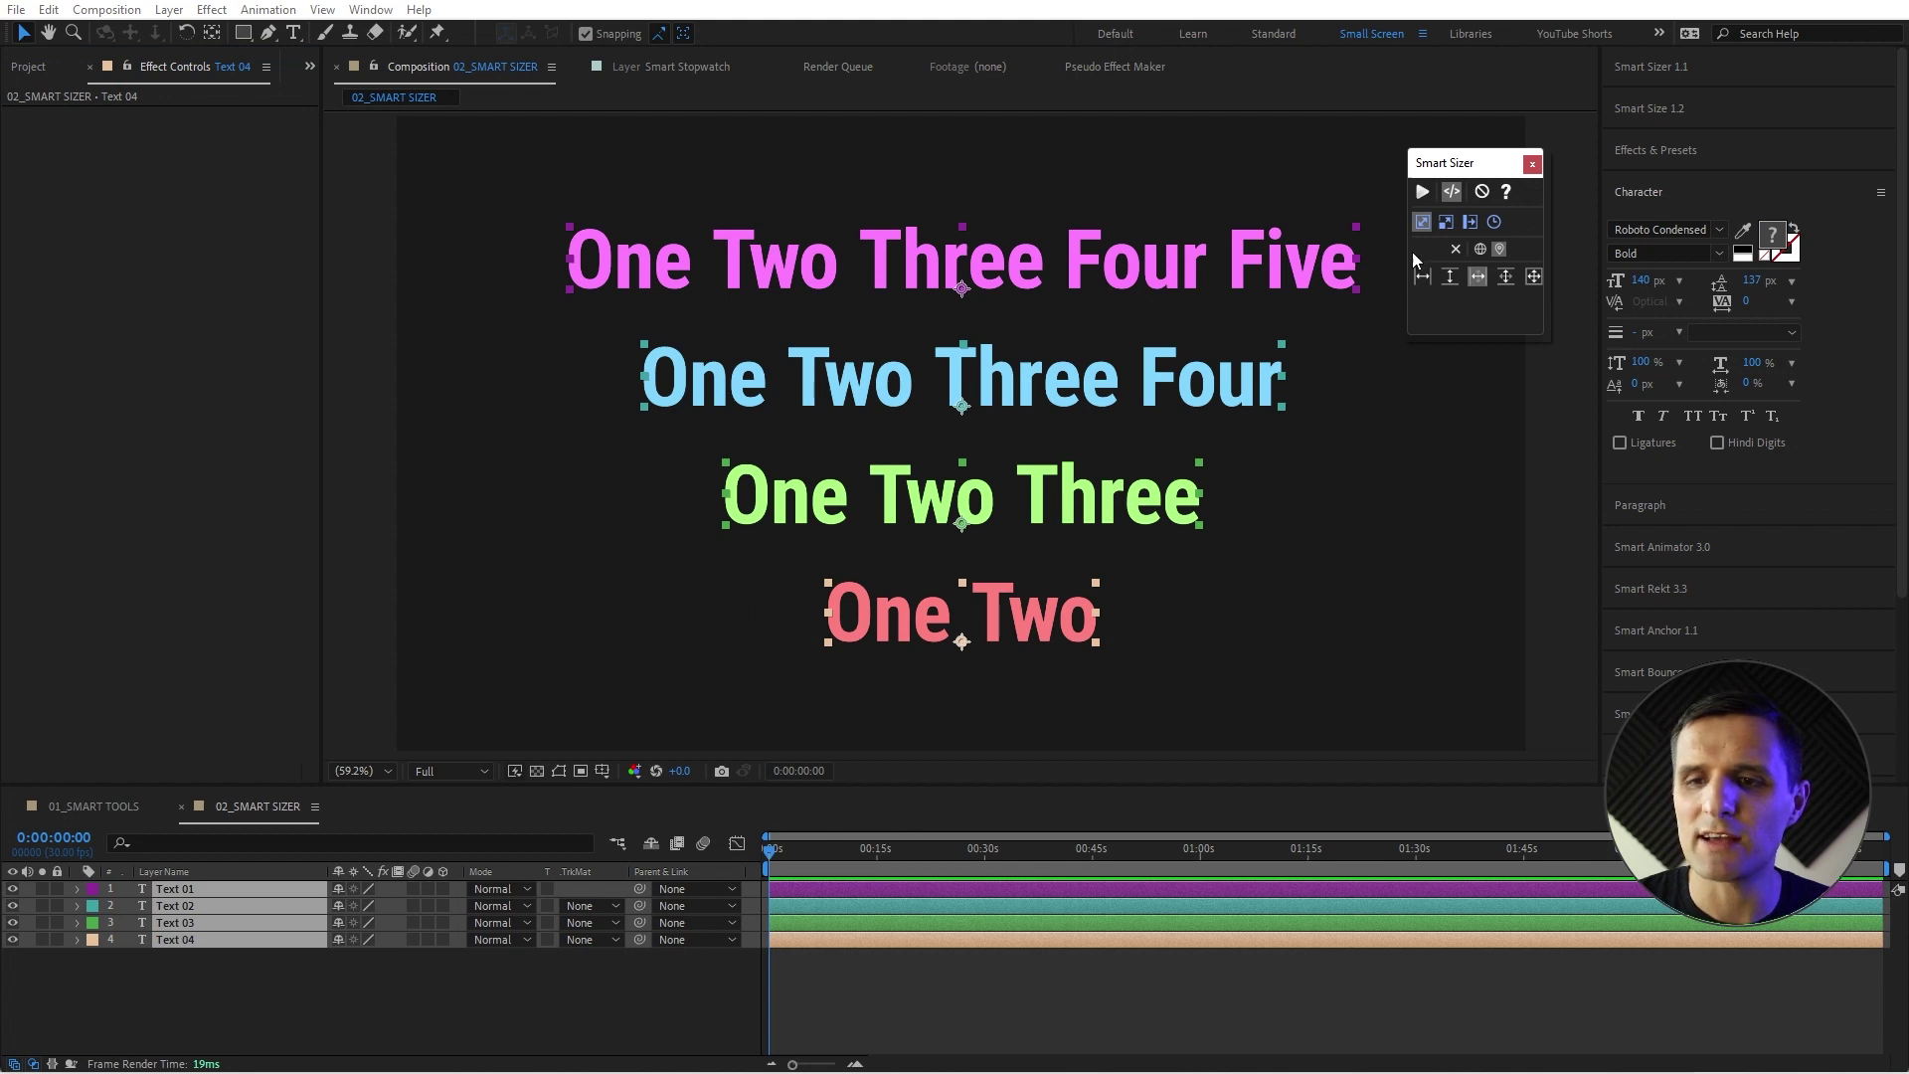
{"action": "left_click", "coordinate": [1422, 193]}
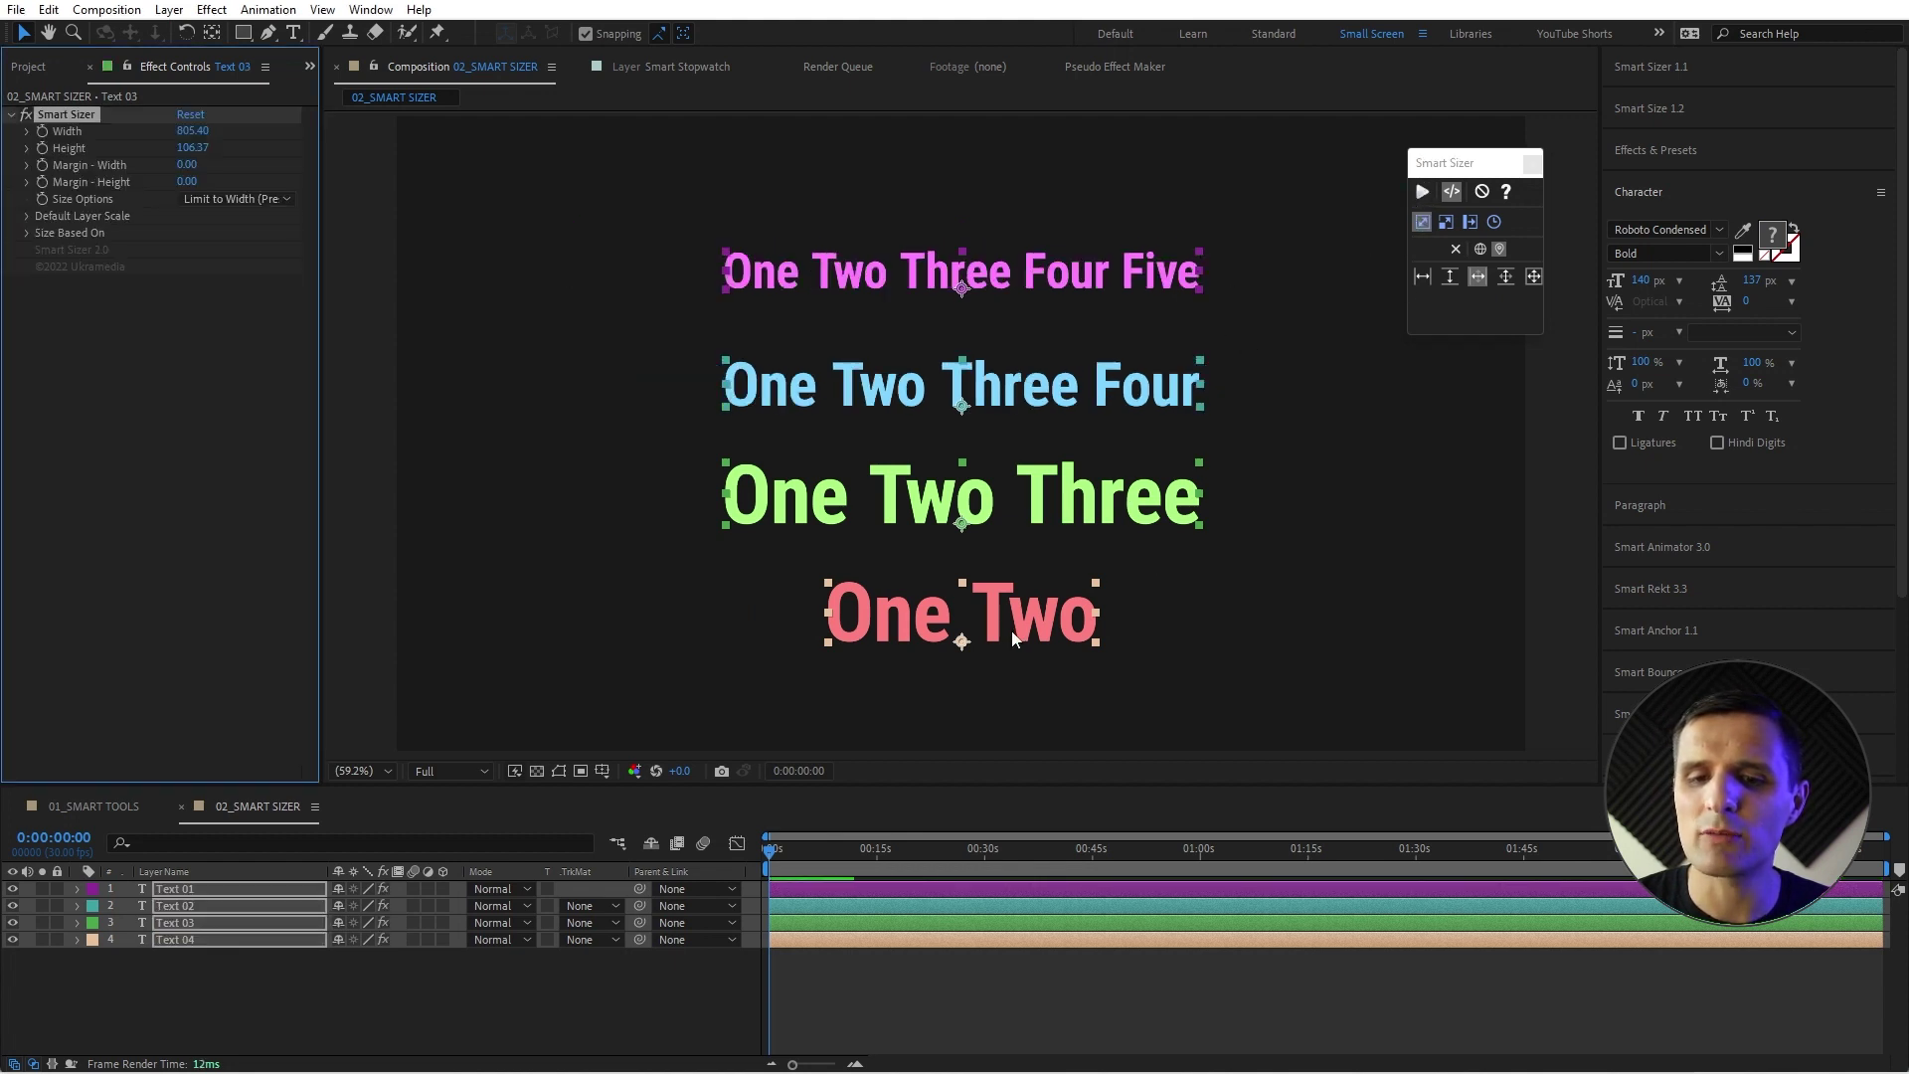
{"action": "left_click", "coordinate": [1036, 617]}
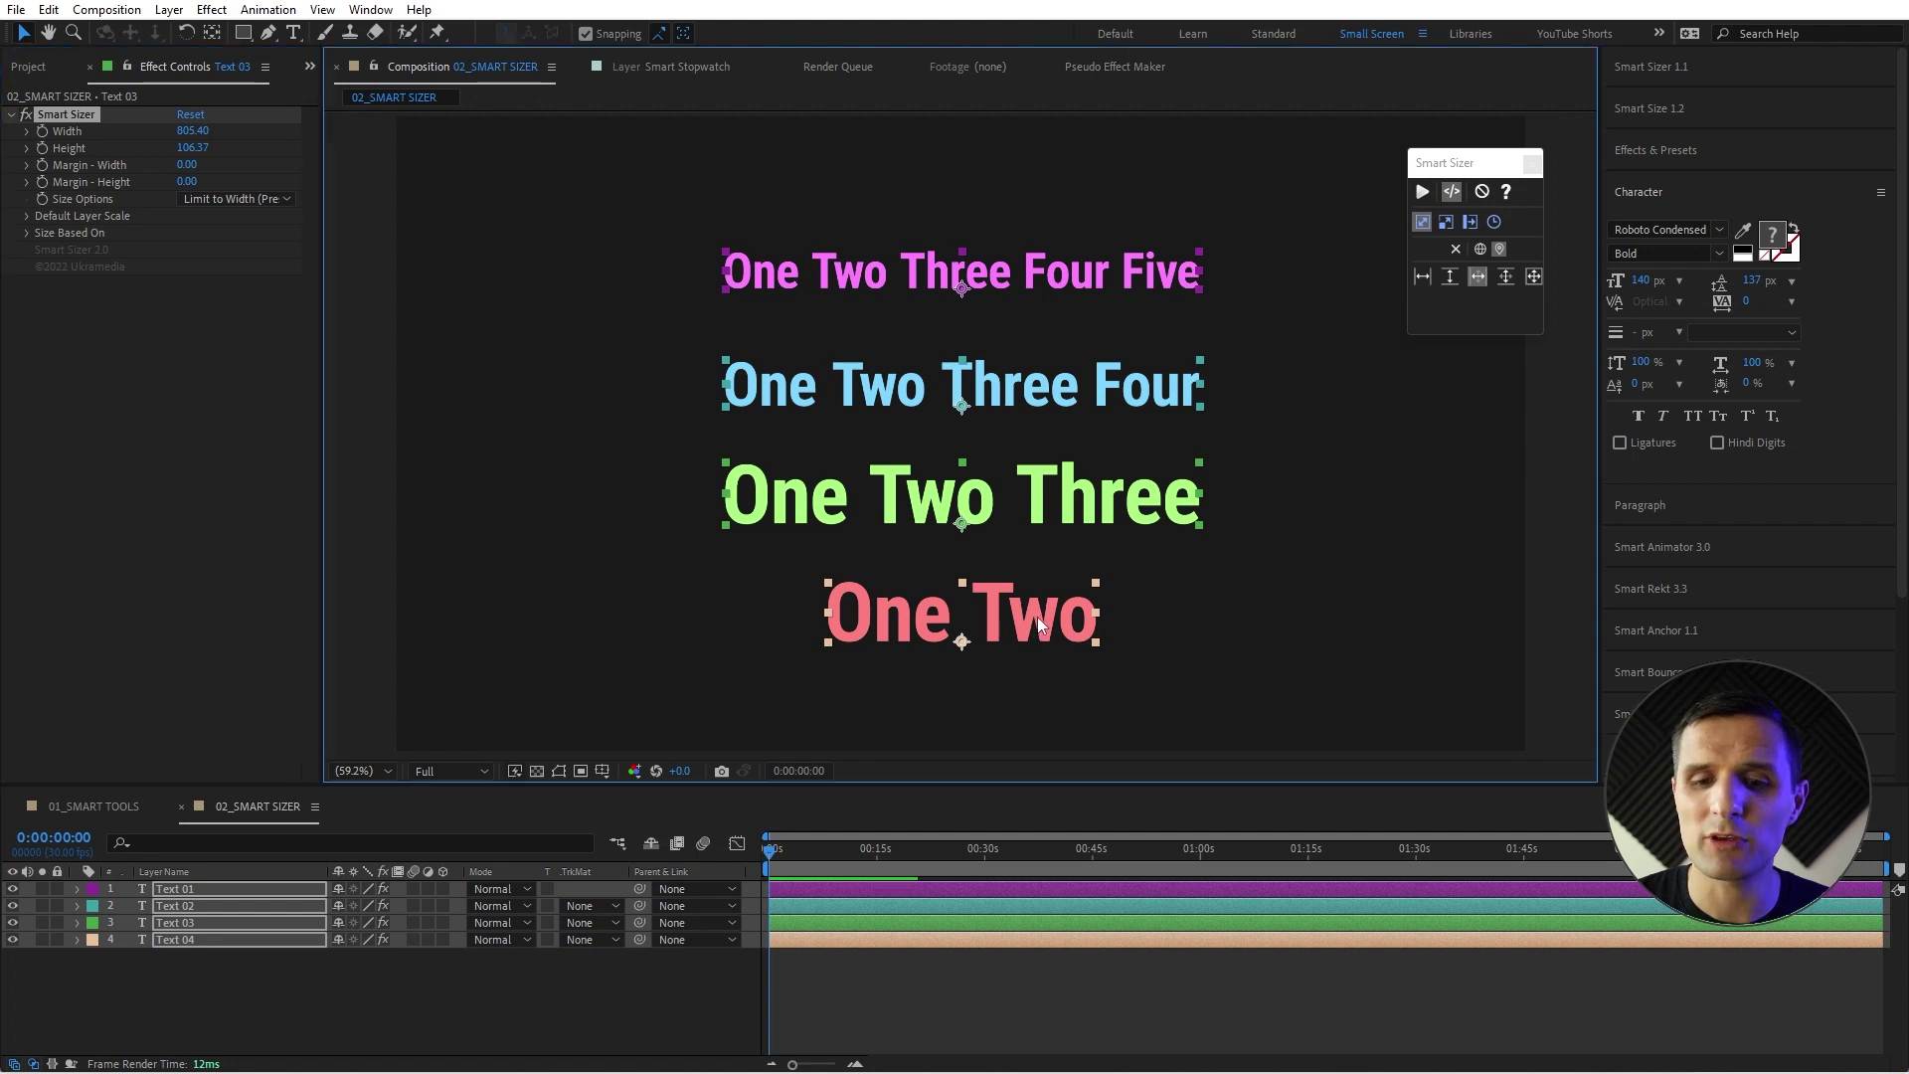
{"action": "left_click", "coordinate": [1089, 622]}
{"action": "double_click", "coordinate": [1089, 622]}
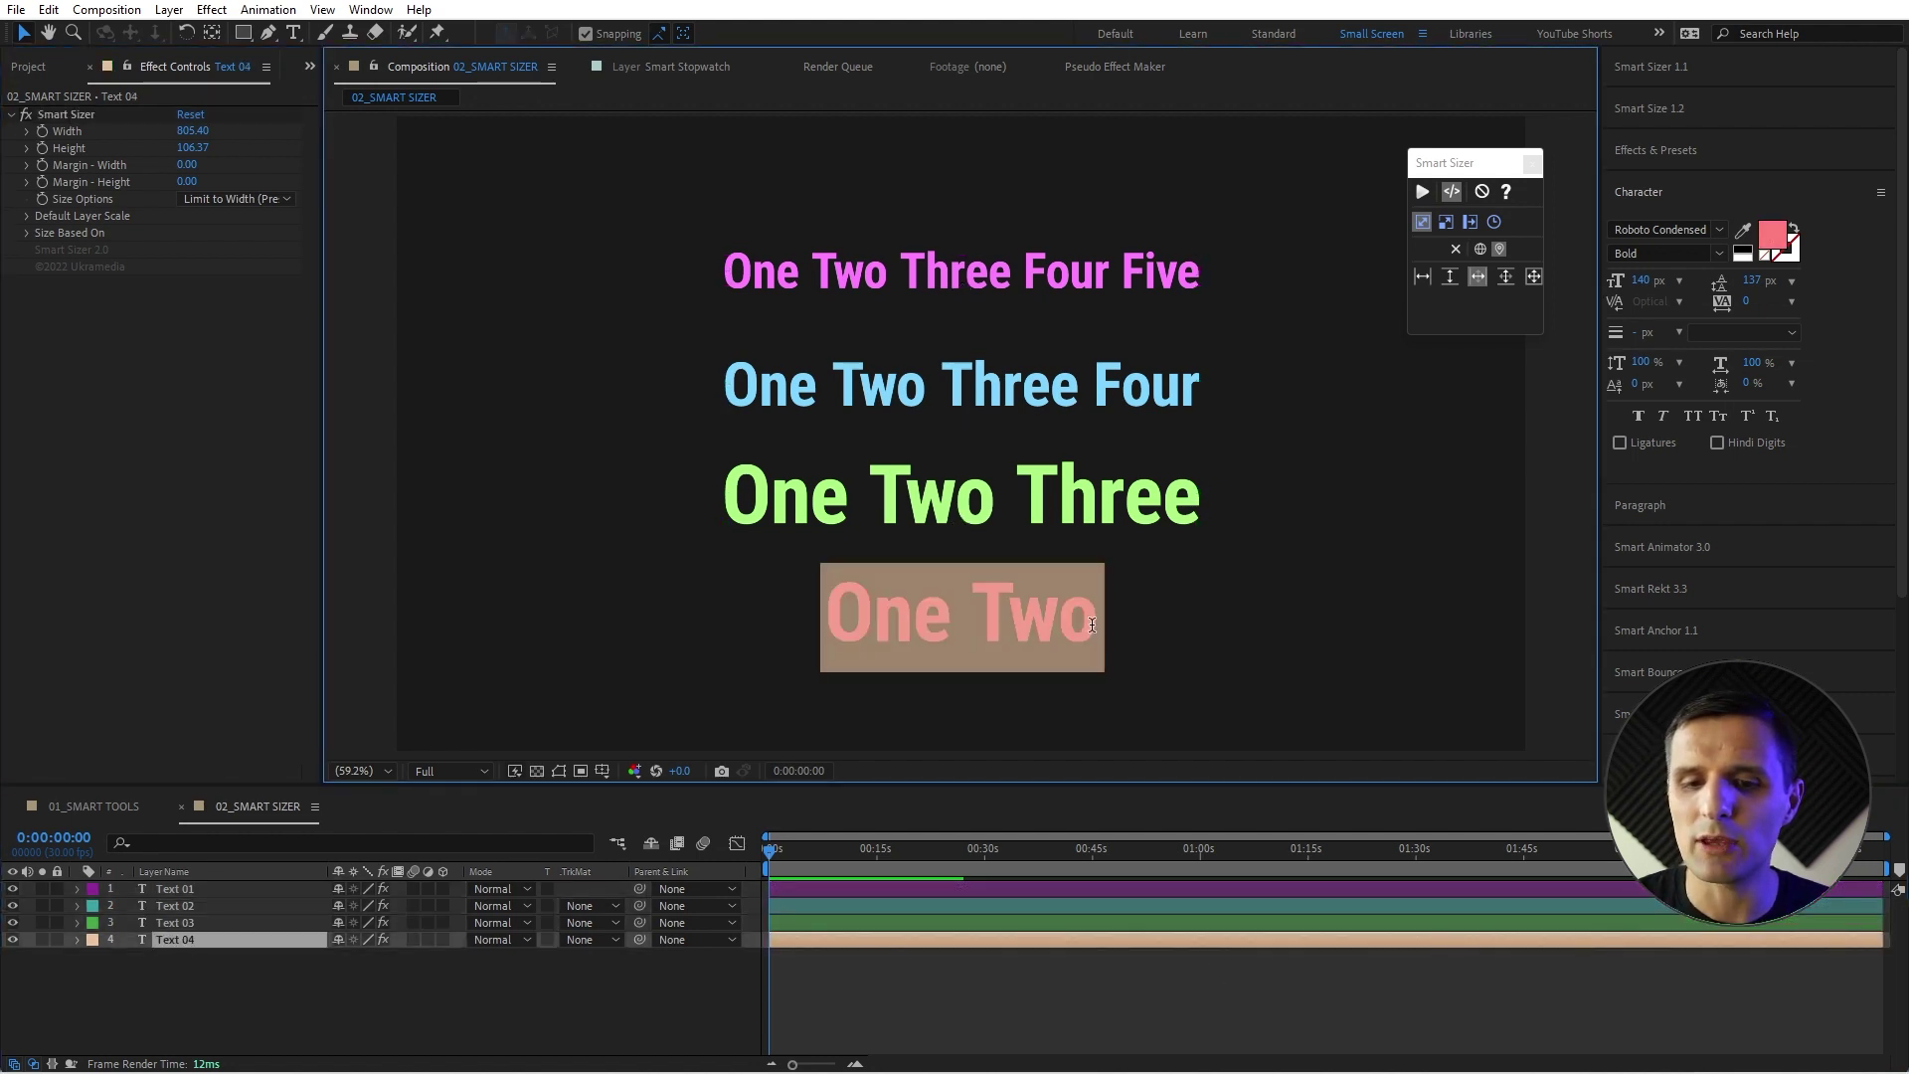
{"action": "left_click", "coordinate": [1099, 634]}
{"action": "type", "text": "gfhgf"}
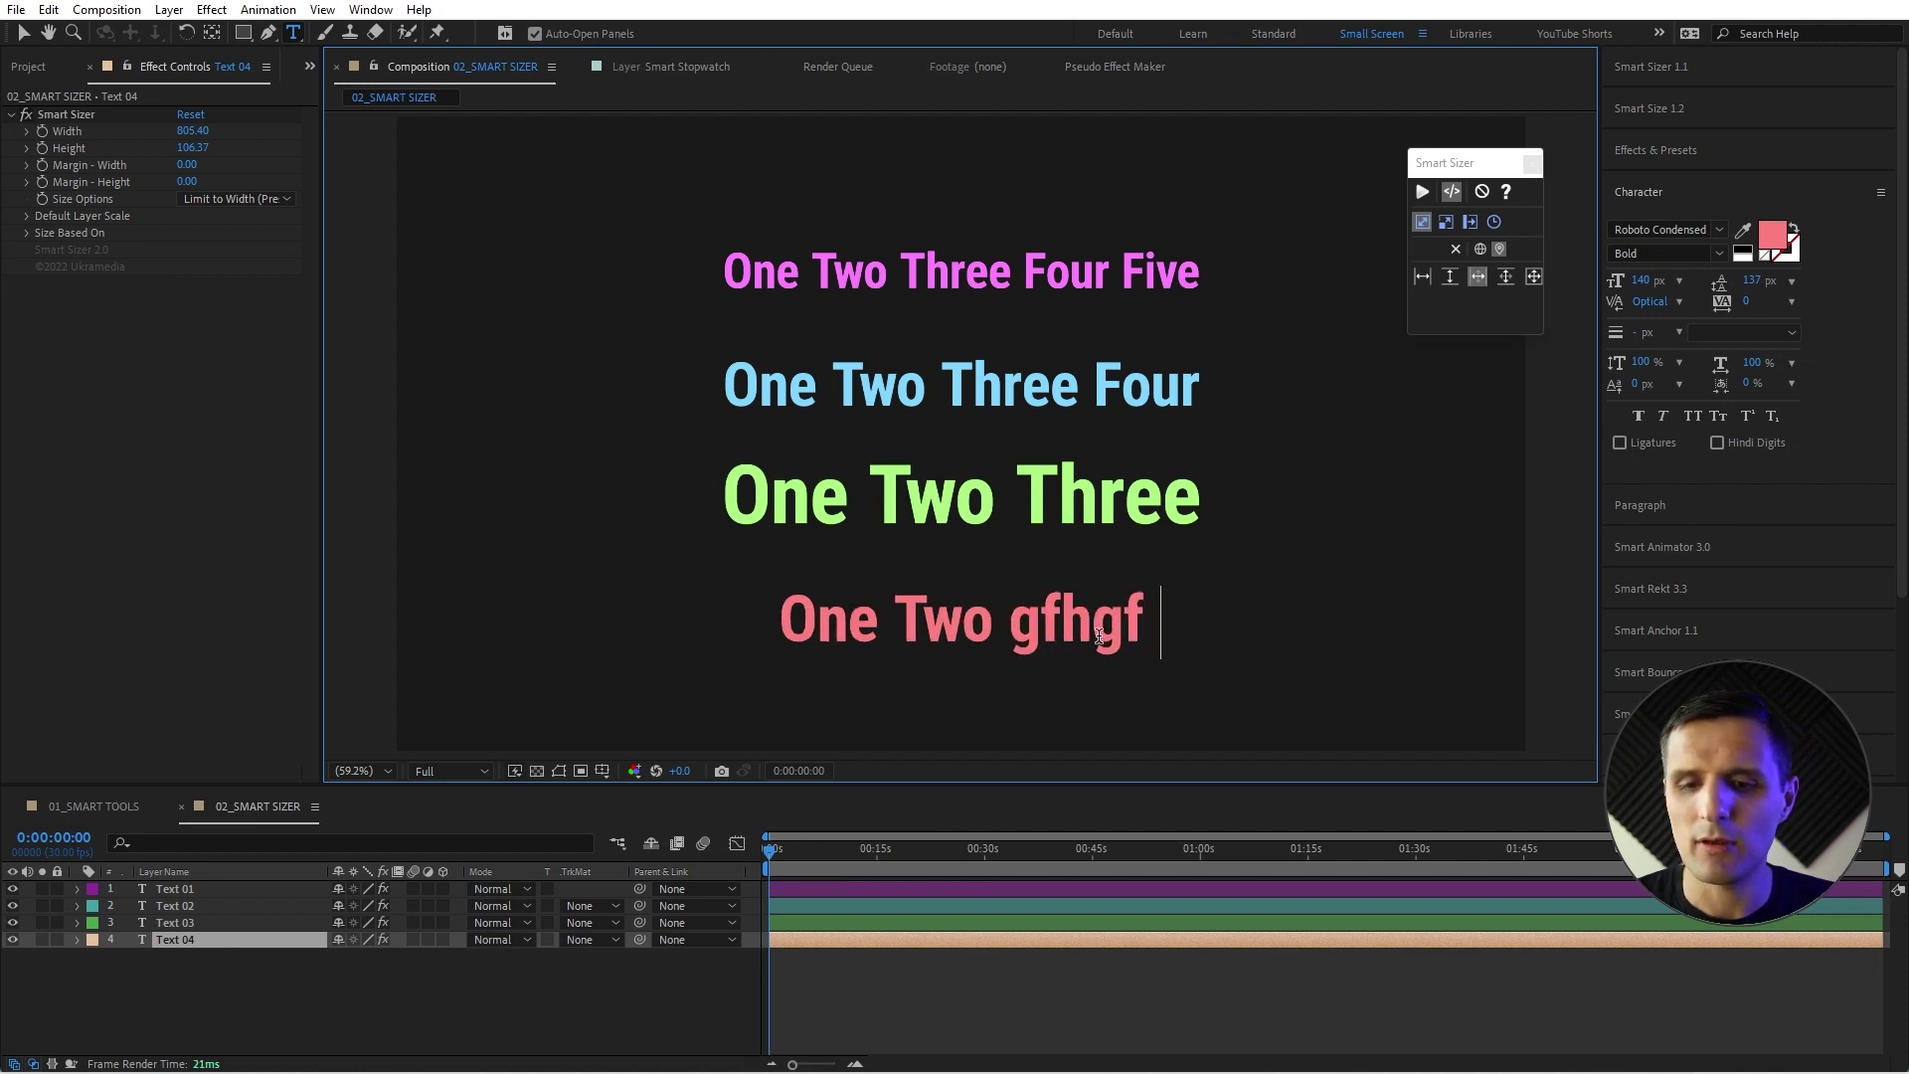
{"action": "key", "text": "BackSpace"}
{"action": "type", "text": "hfghfghfg"}
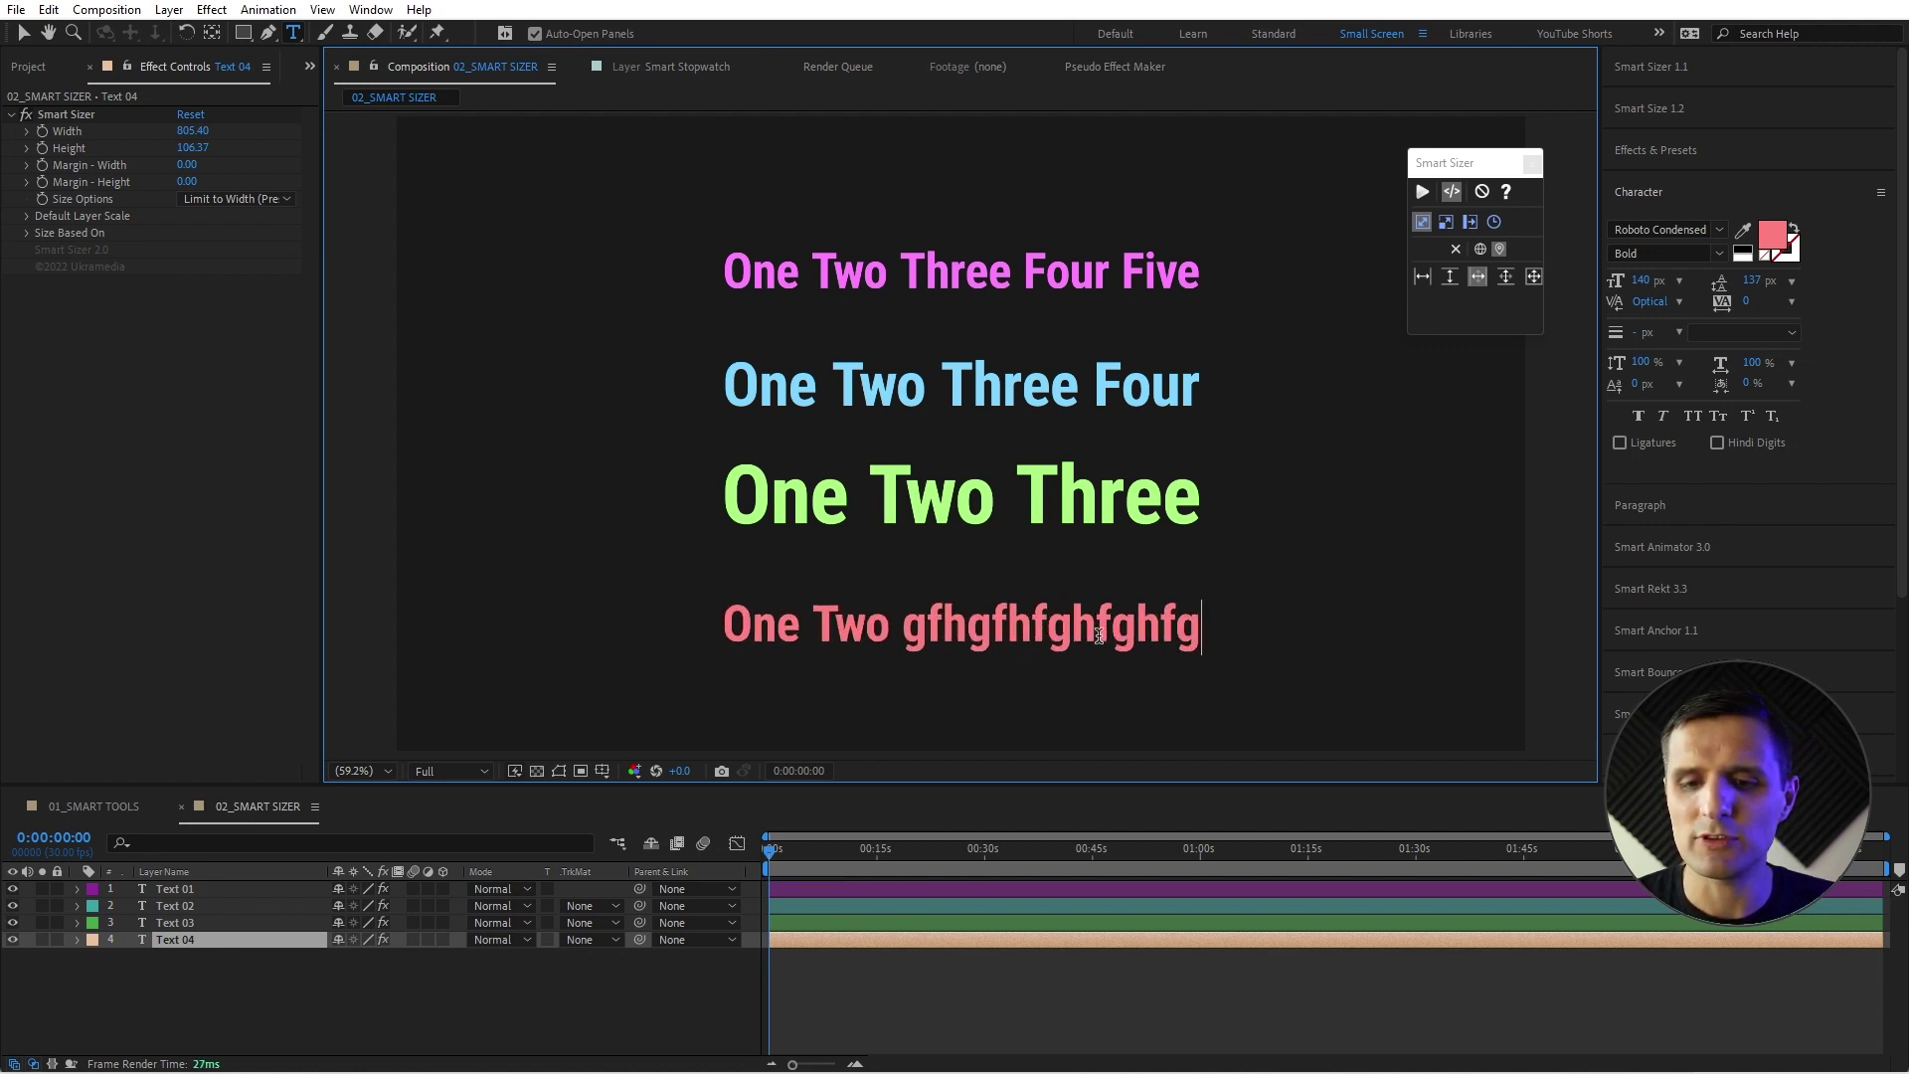
{"action": "type", "text": "hfghfghfghfgh"}
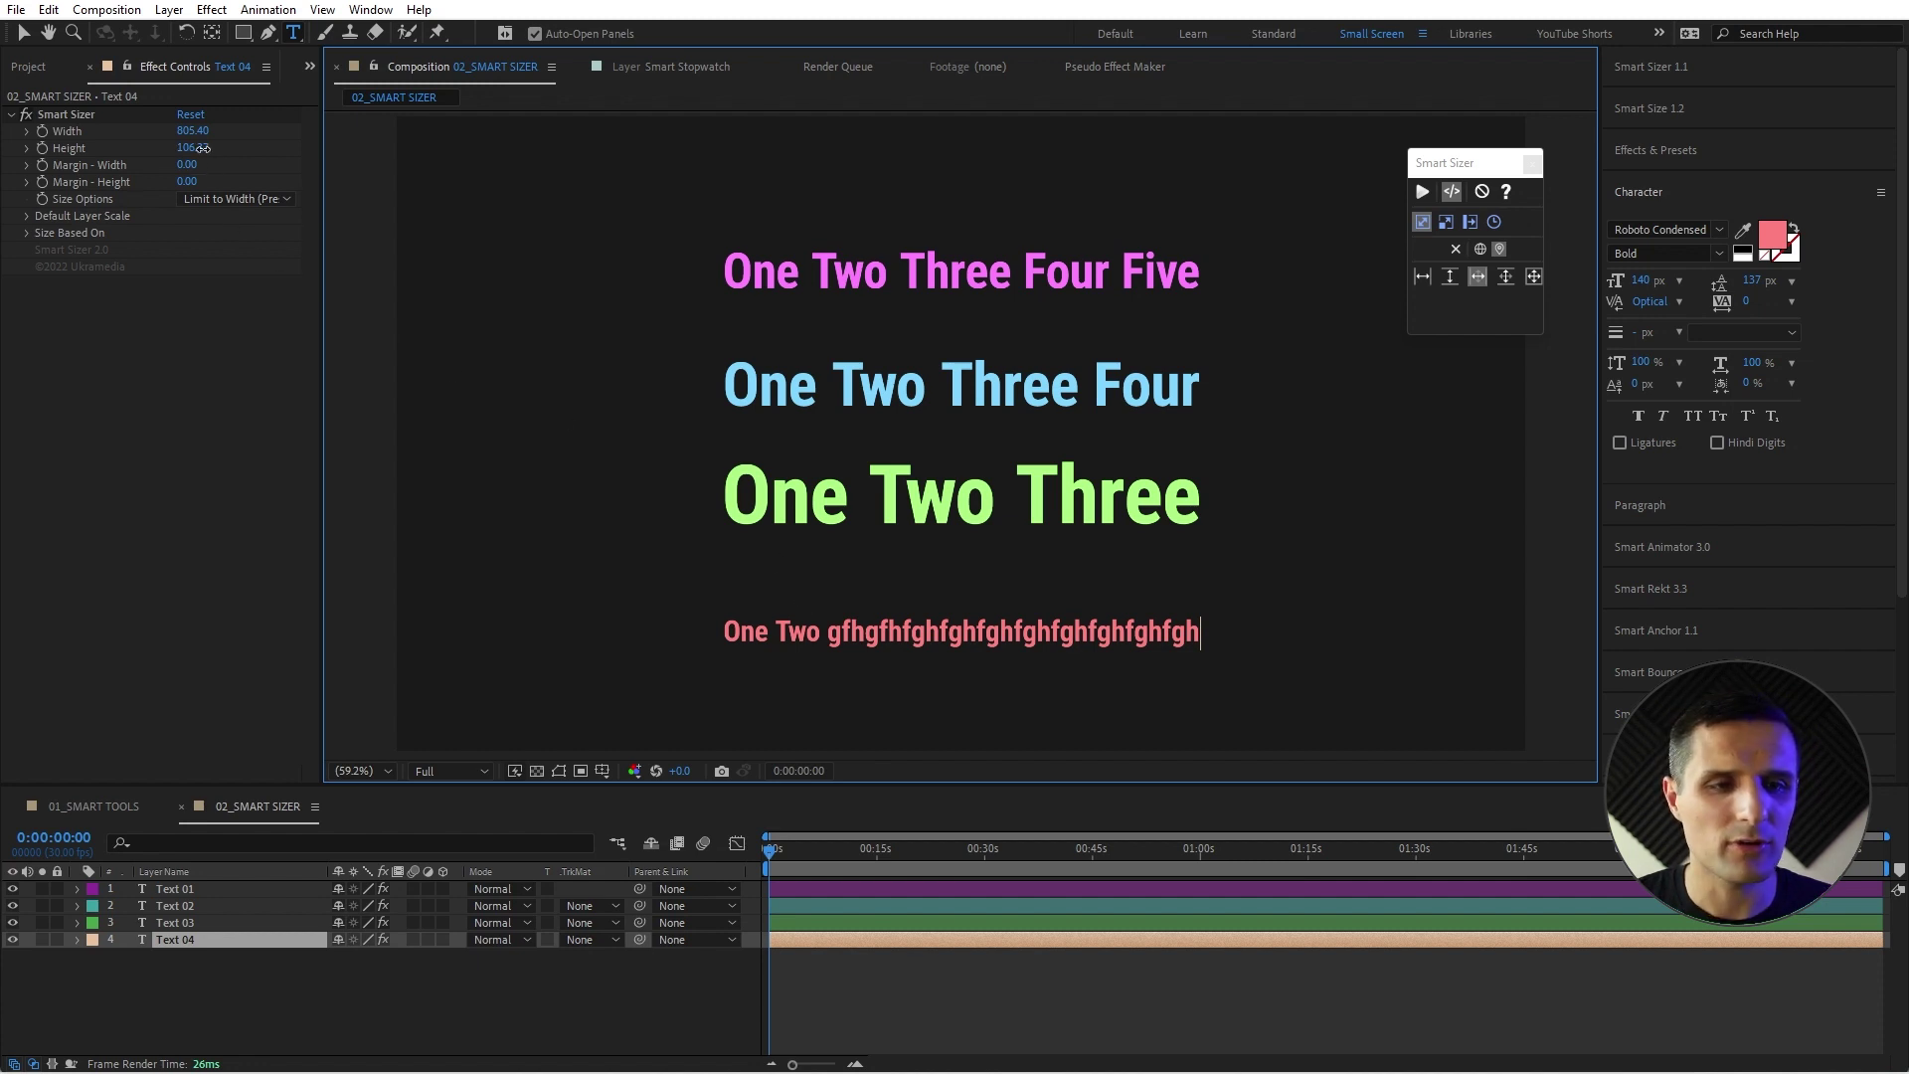
Raise the effect Height to 416.37 and replace the red line with a long string of random letters.
{"action": "left_click_drag", "start_coordinate": [194, 148], "coordinate": [512, 146]}
{"action": "left_click", "coordinate": [1008, 630]}
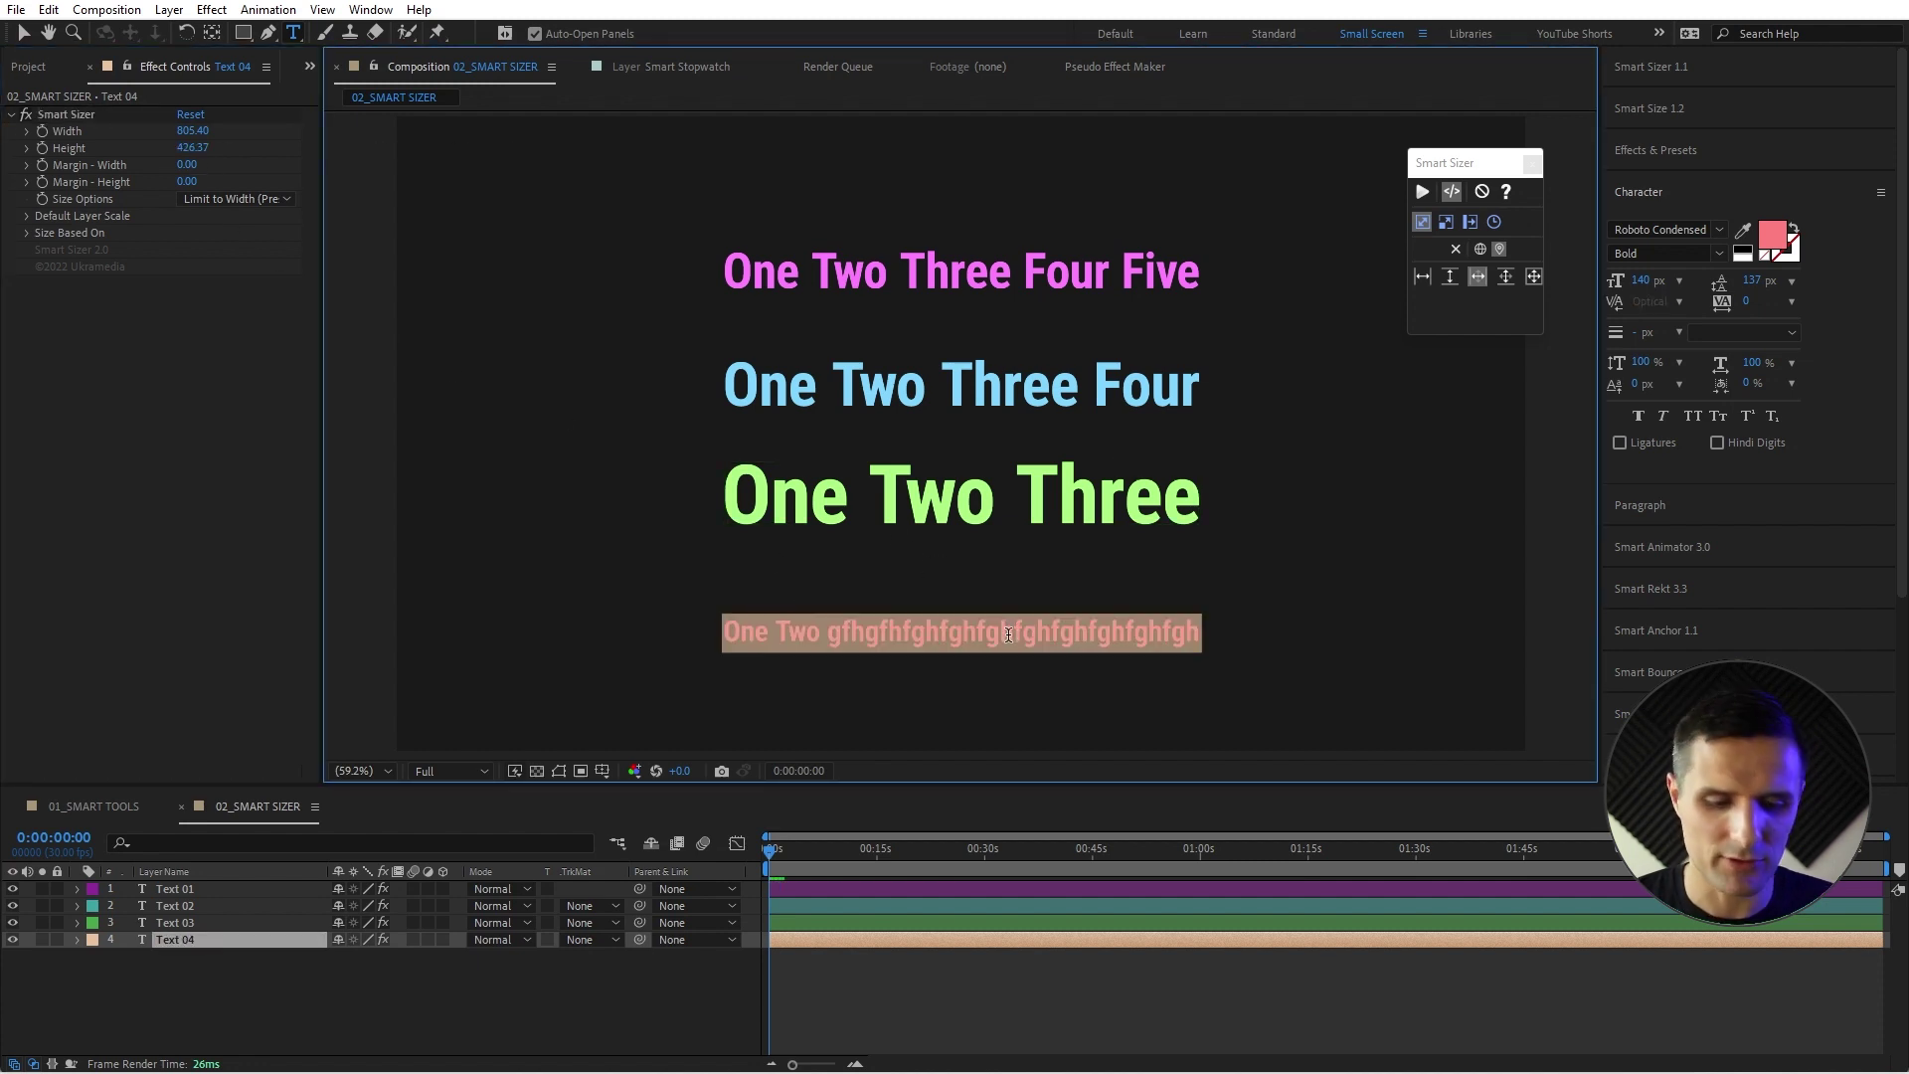
{"action": "left_click", "coordinate": [1007, 629]}
{"action": "key", "text": "ctrl+a"}
{"action": "type", "text": "fgghhhgj"}
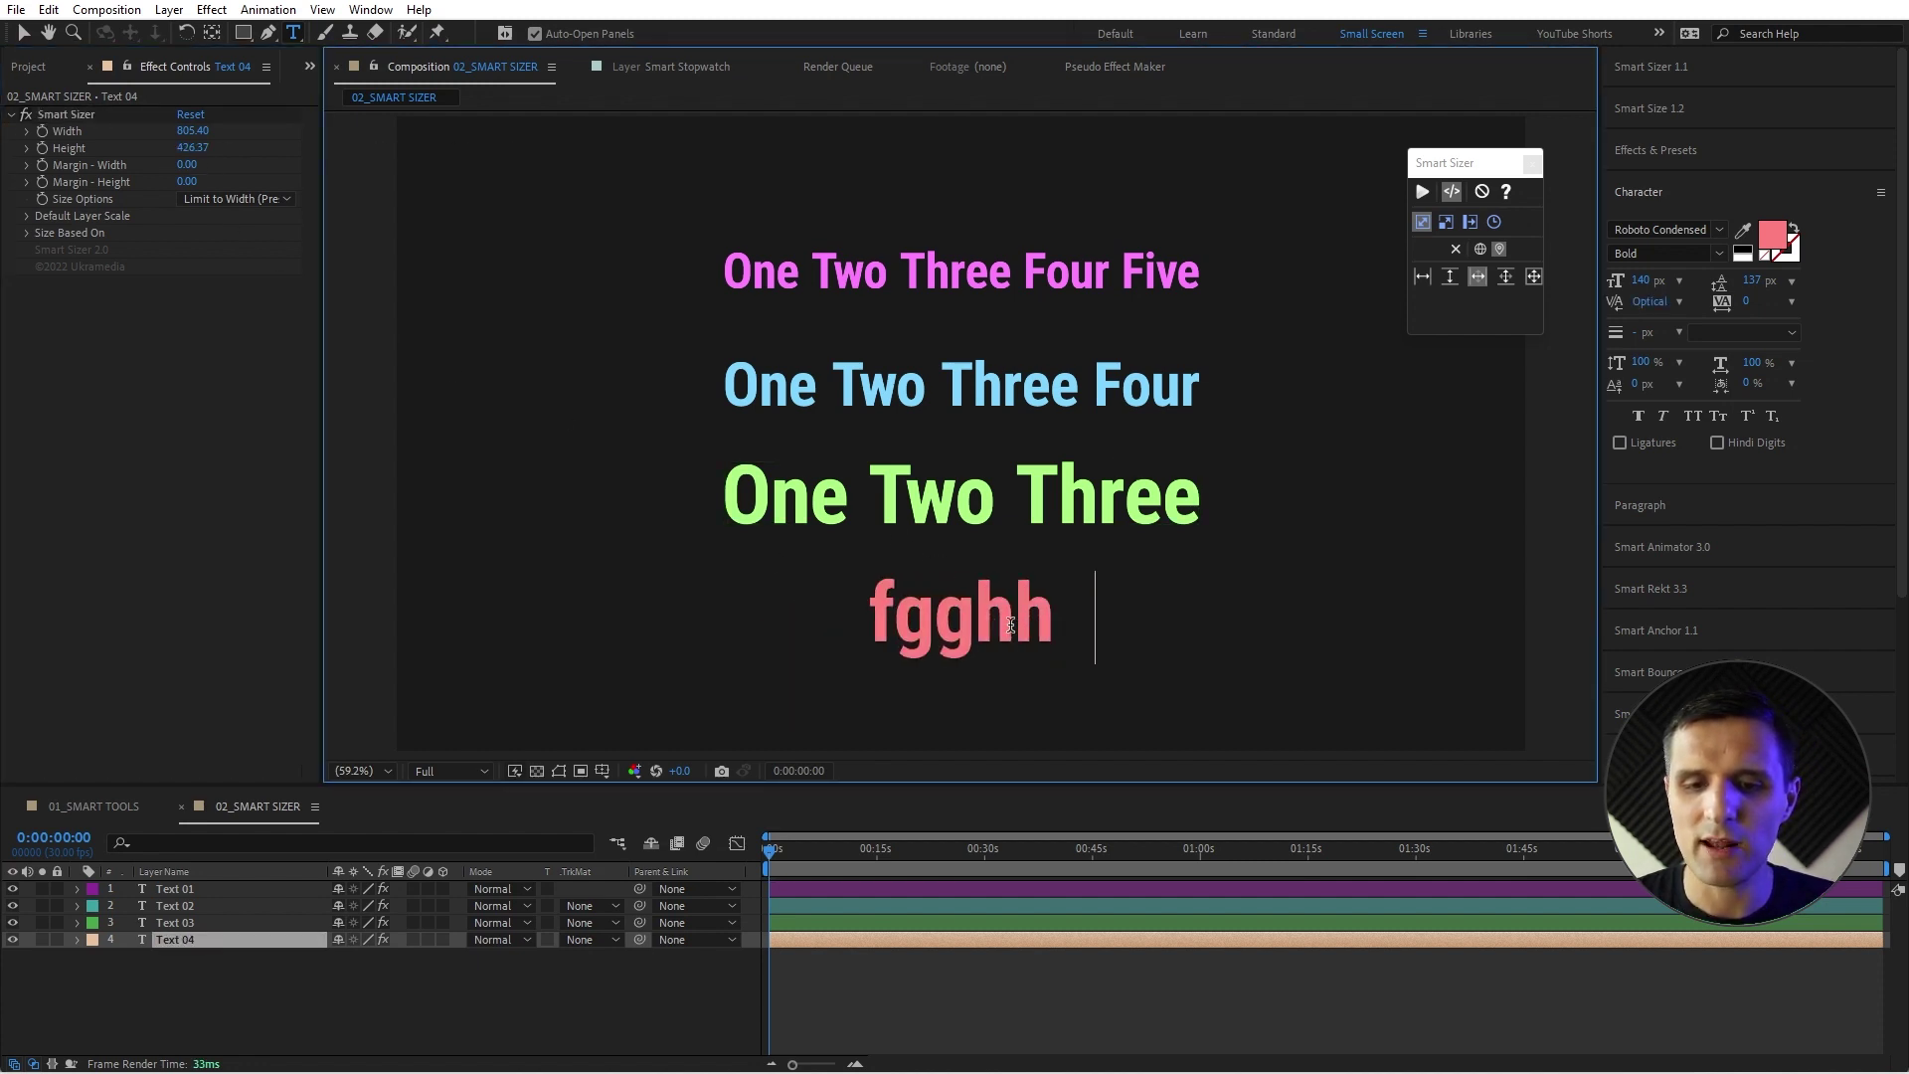
{"action": "type", "text": "hgjghgh"}
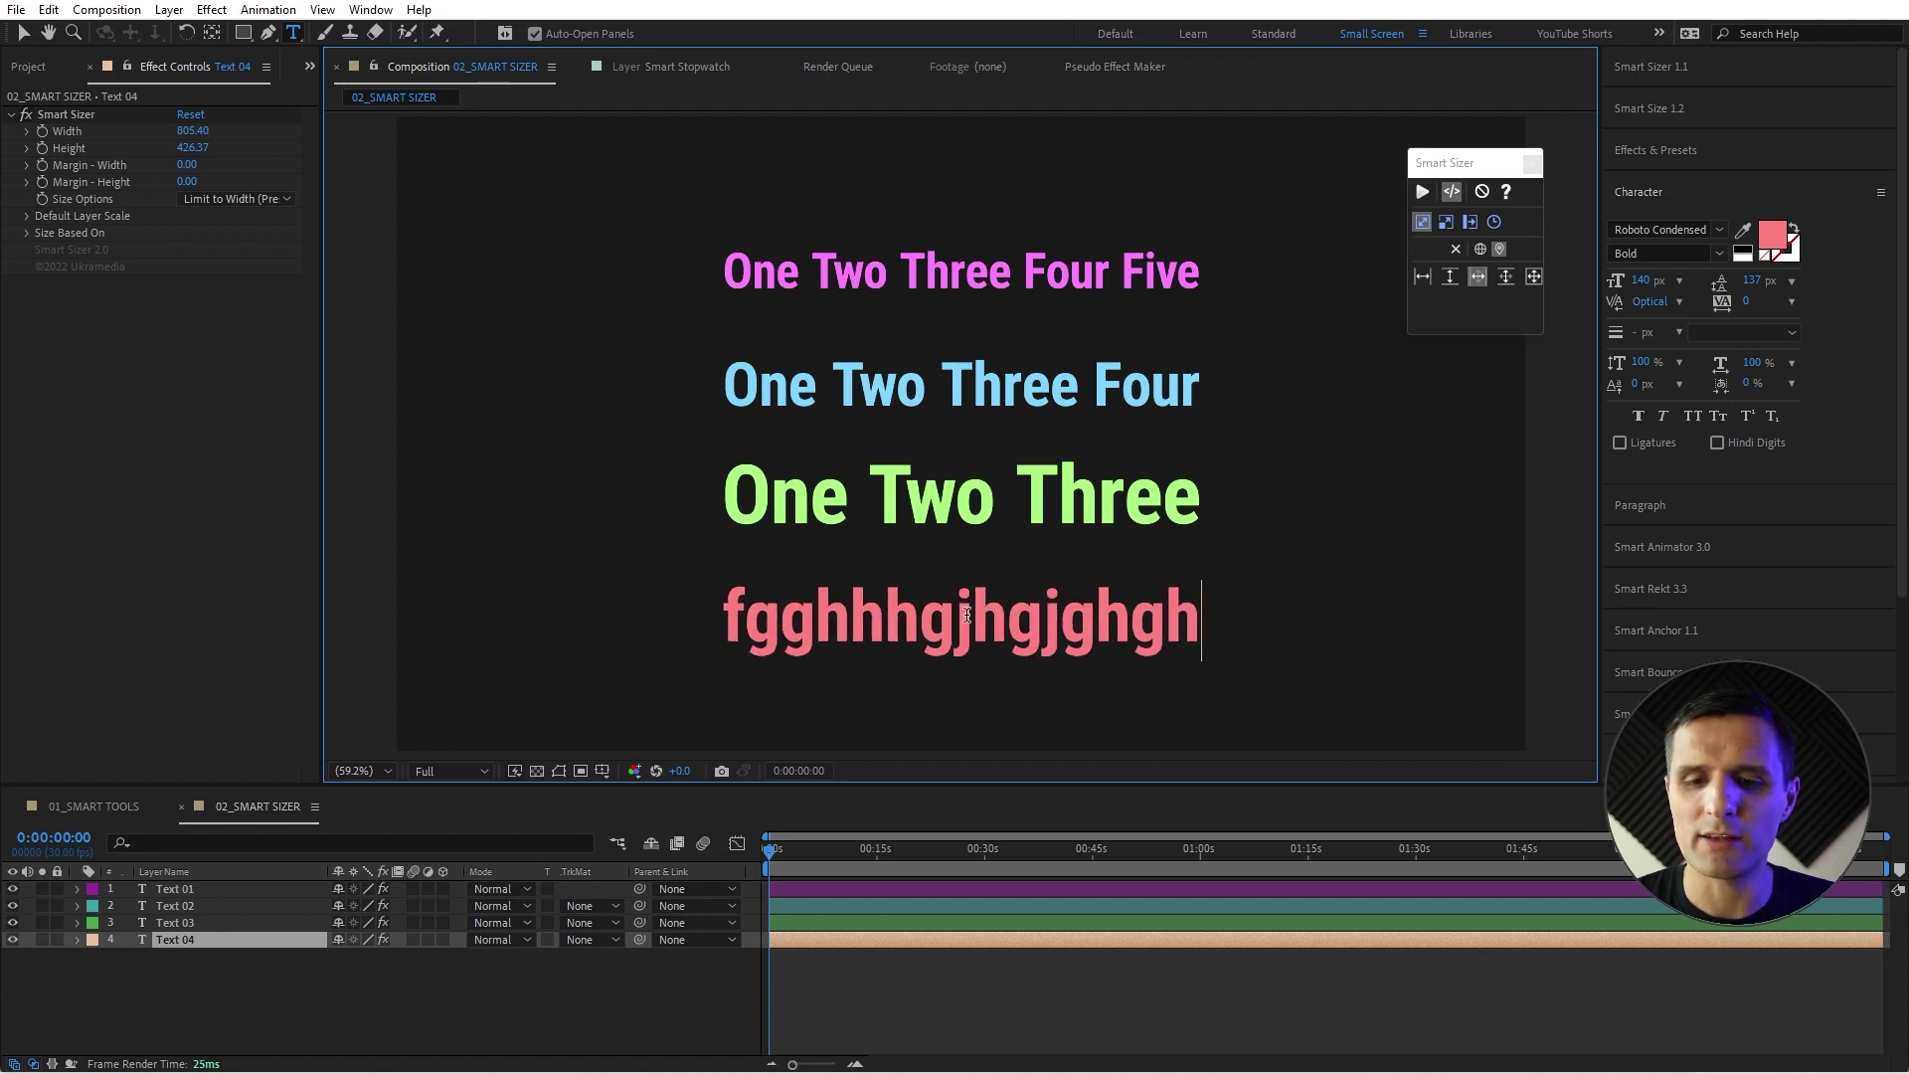
{"action": "type", "text": "ghjghj"}
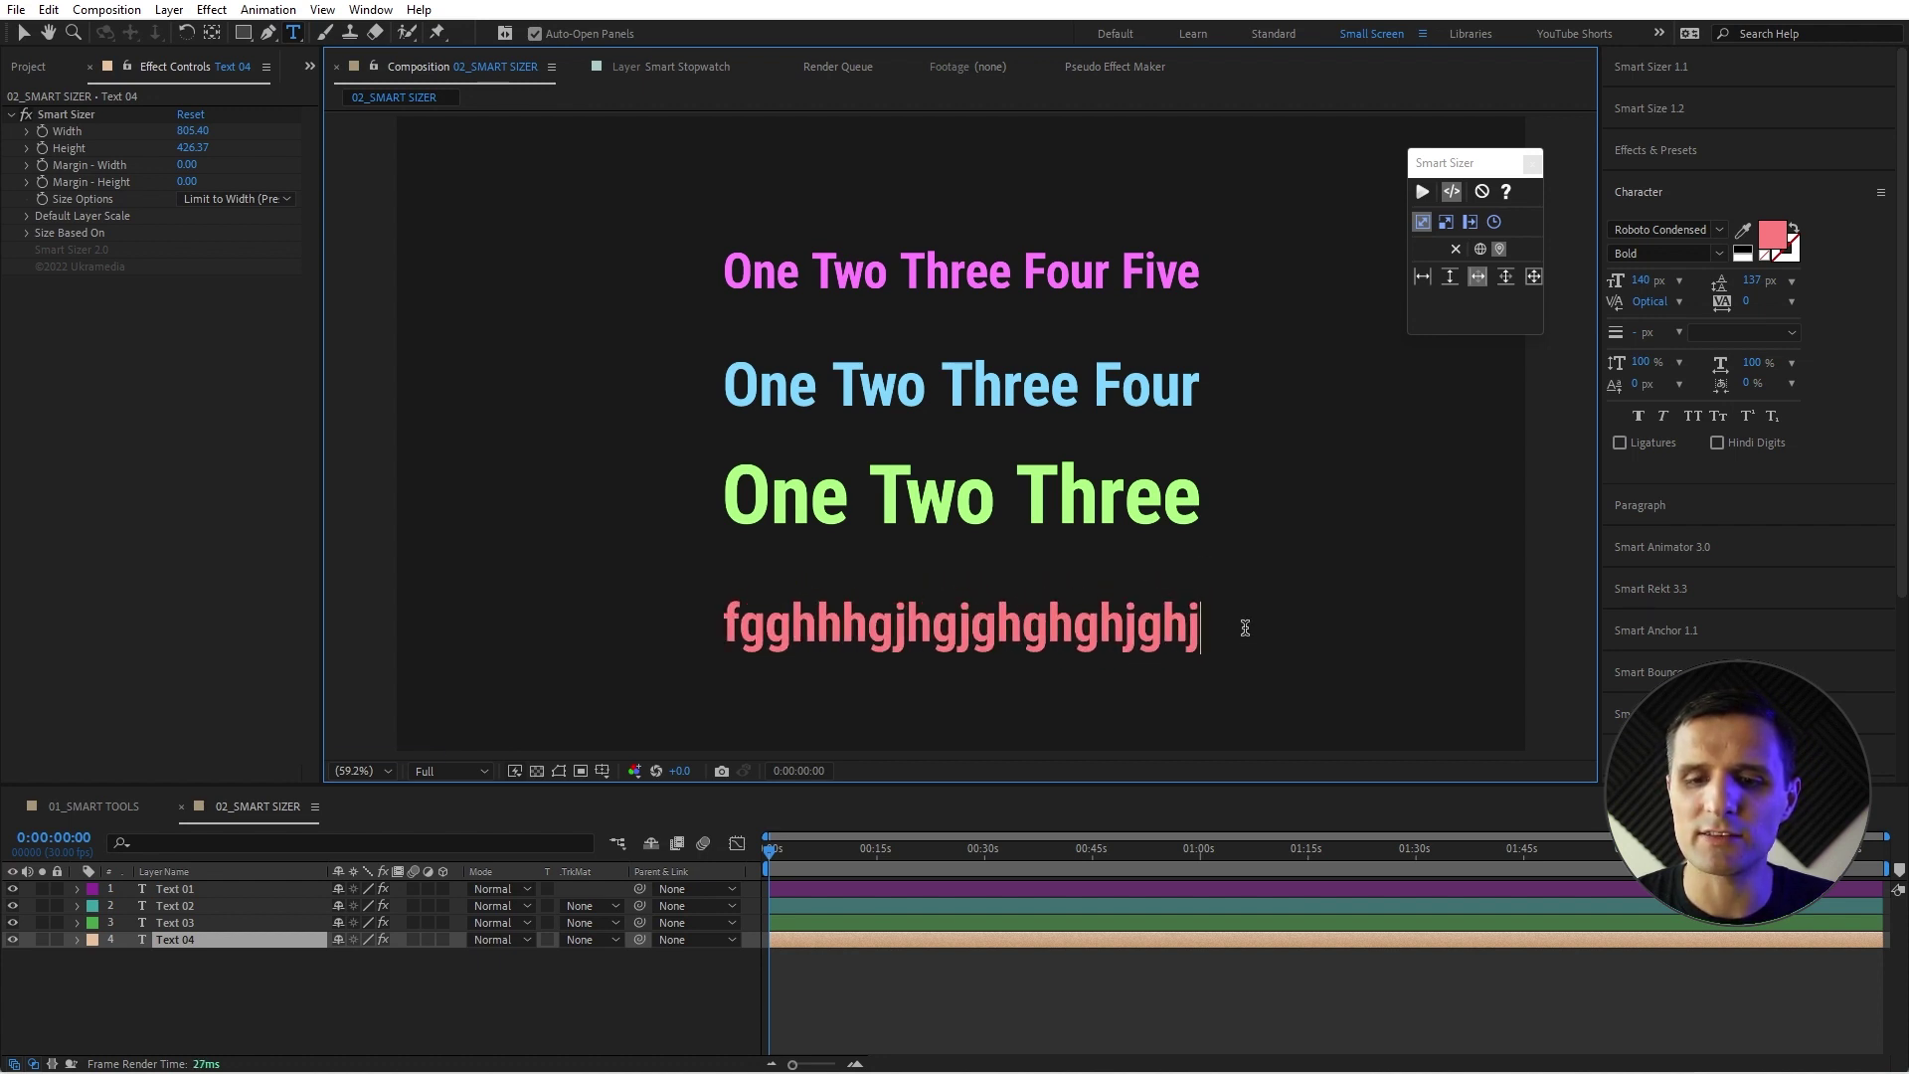
{"action": "type", "text": "ghjghjghjghjghjgh"}
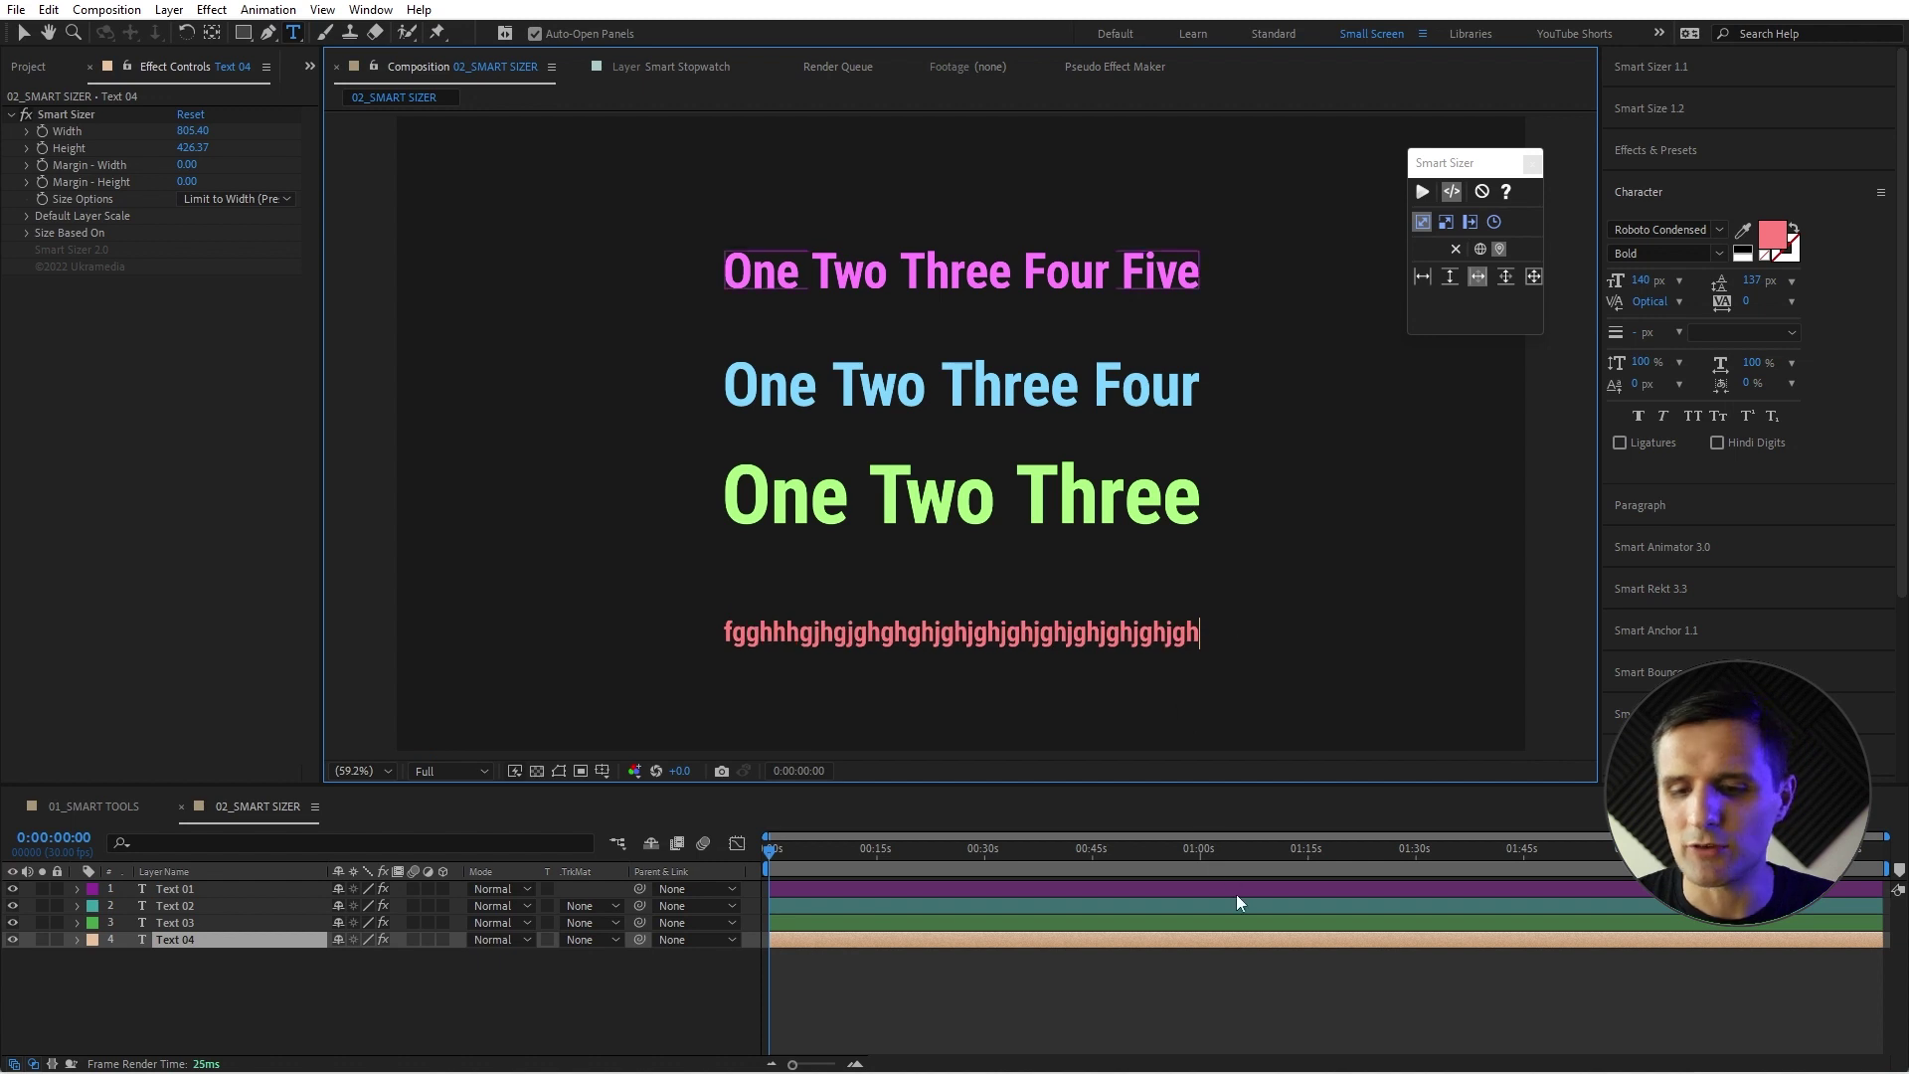
{"action": "left_click", "coordinate": [1283, 991]}
Undo the red line's text edits and its Smart Sizer application.
{"action": "left_click", "coordinate": [1281, 940]}
{"action": "key", "text": "ctrl+z"}
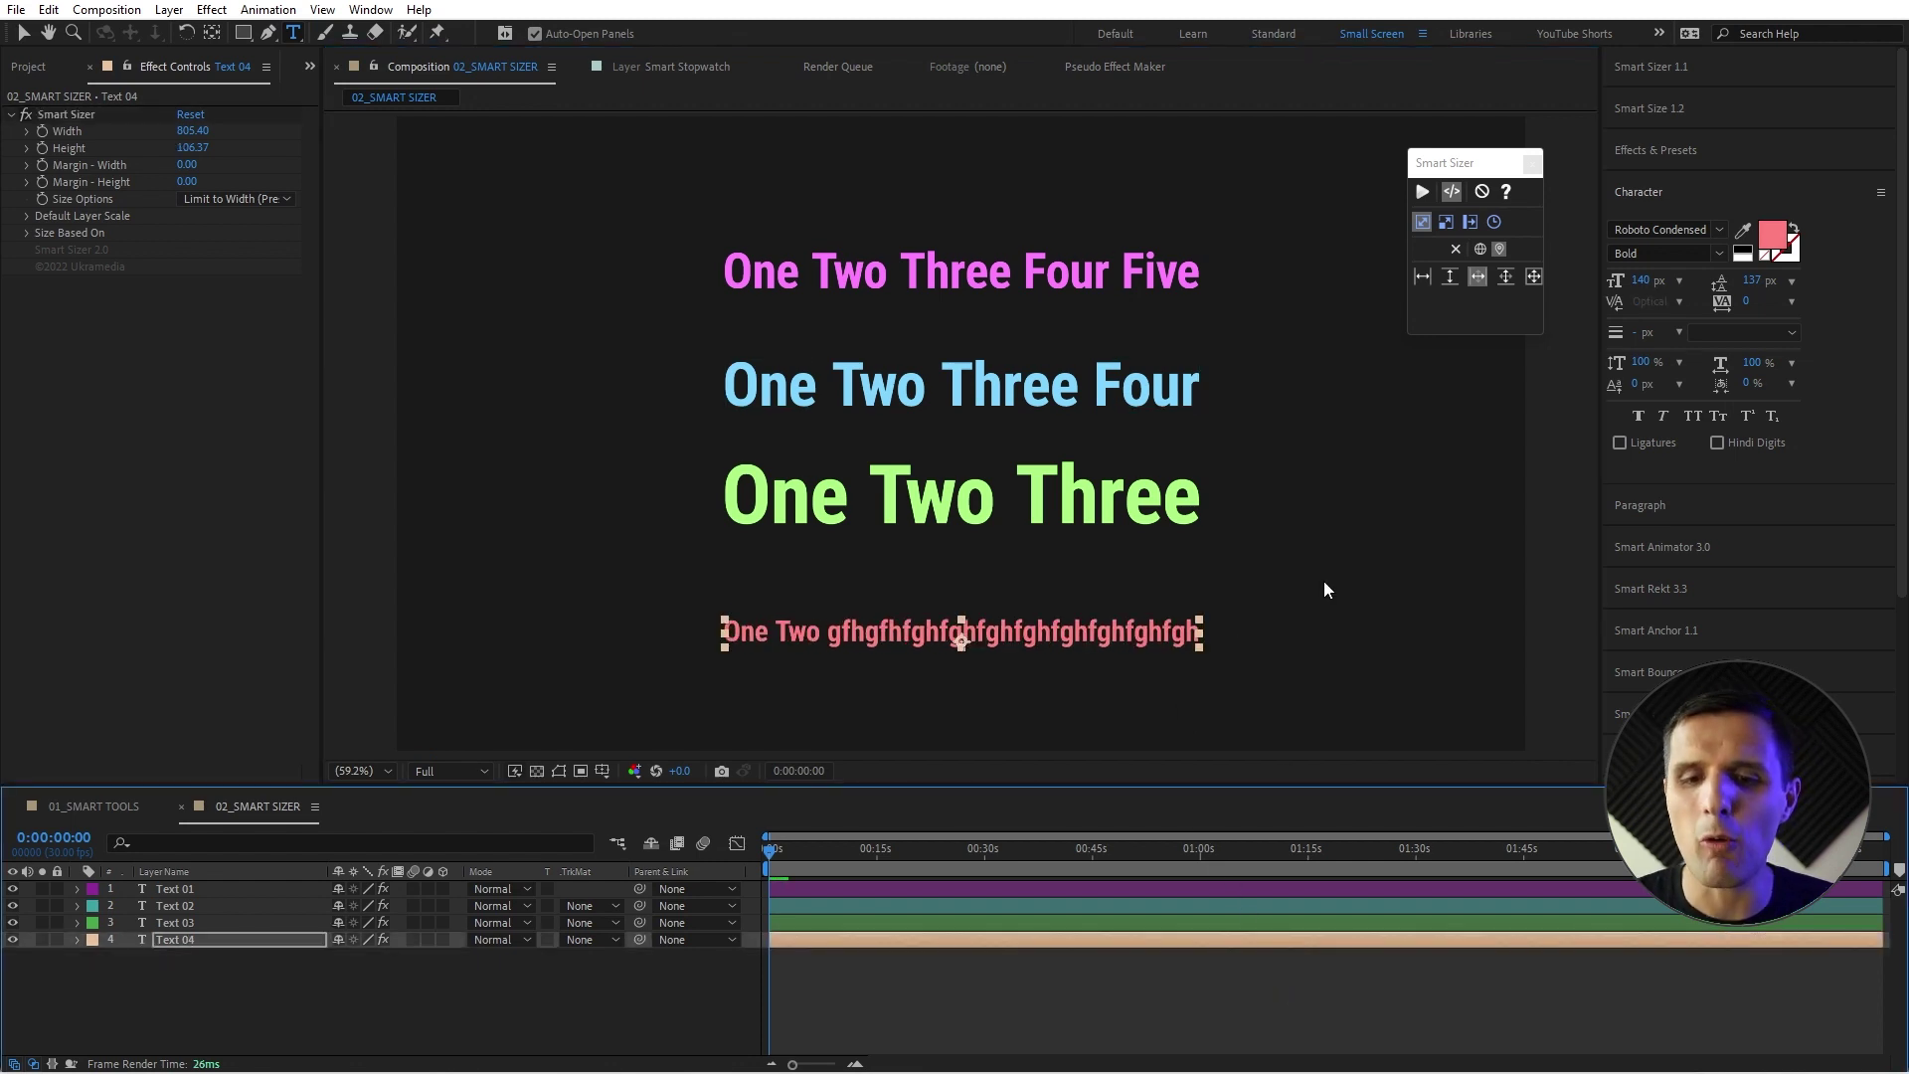
{"action": "key", "text": "ctrl+z"}
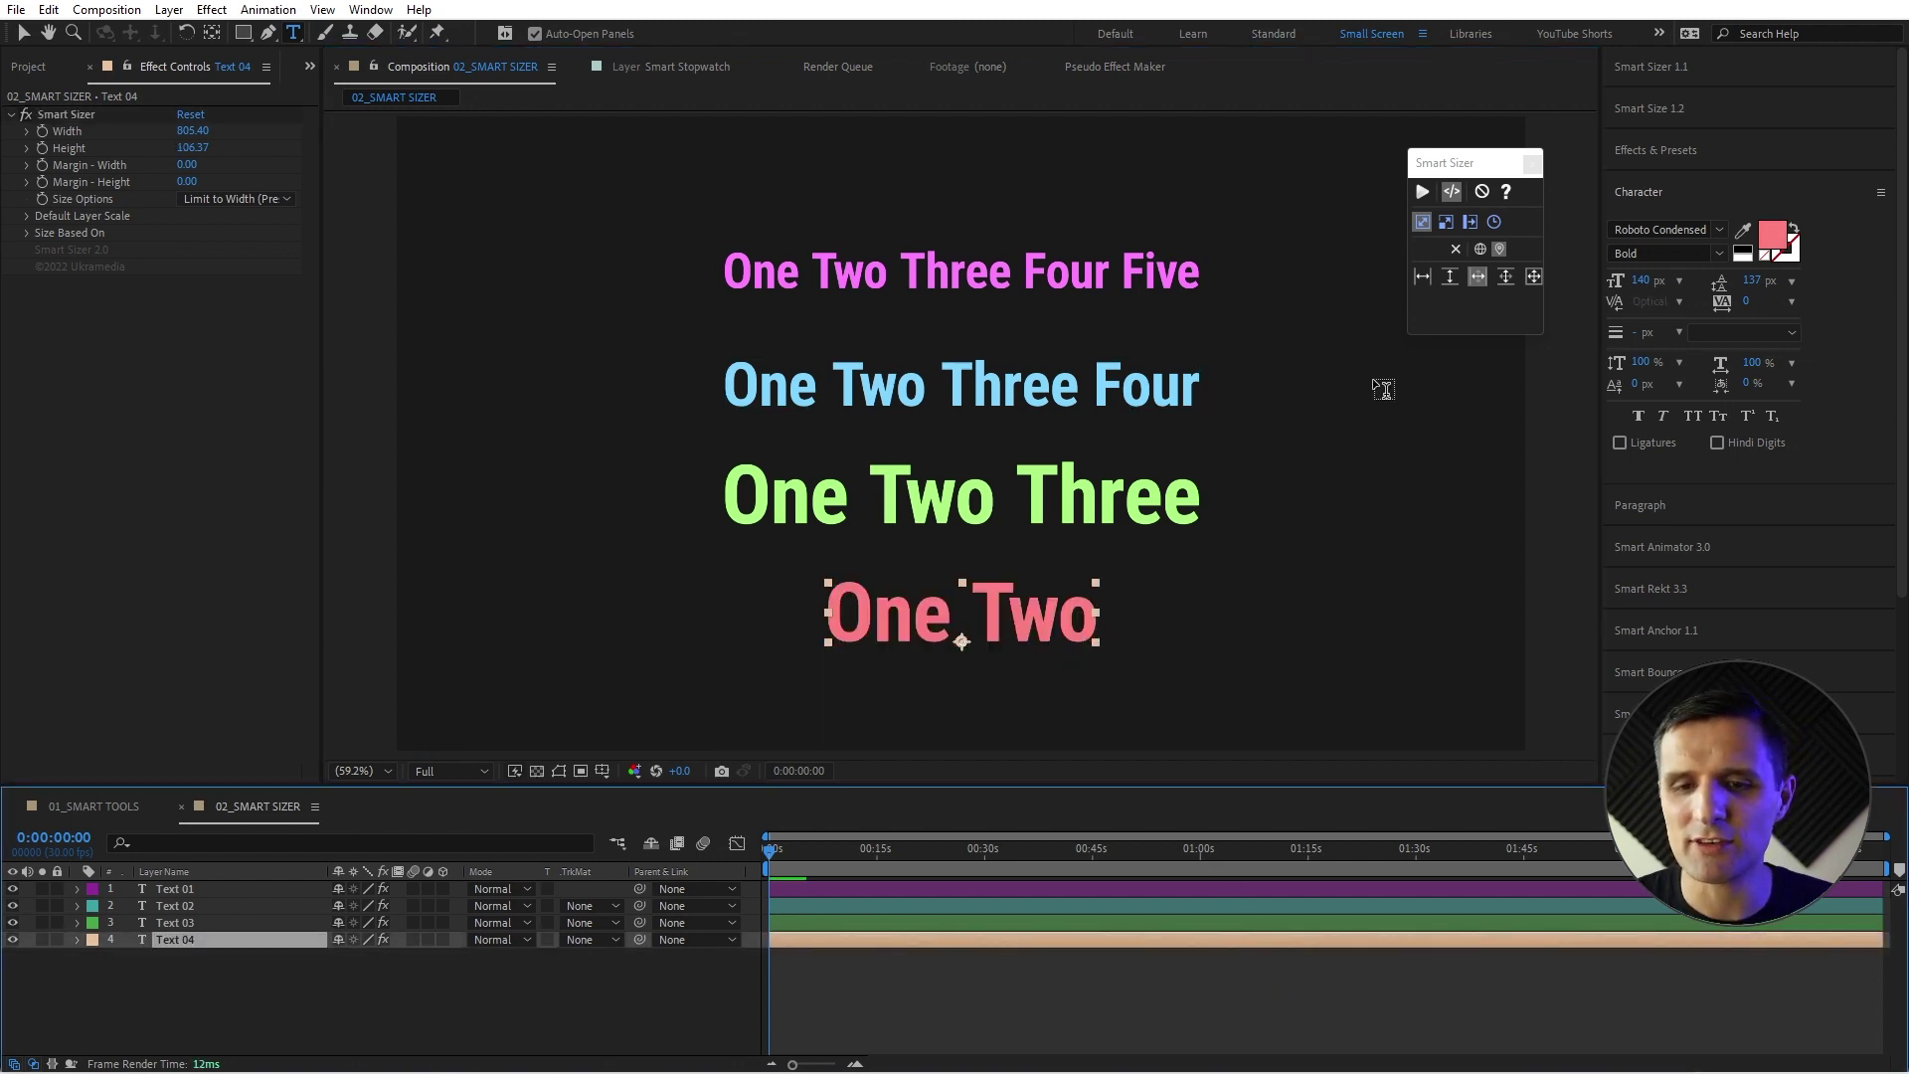
{"action": "key", "text": "ctrl+z"}
{"action": "key", "text": "ctrl+z"}
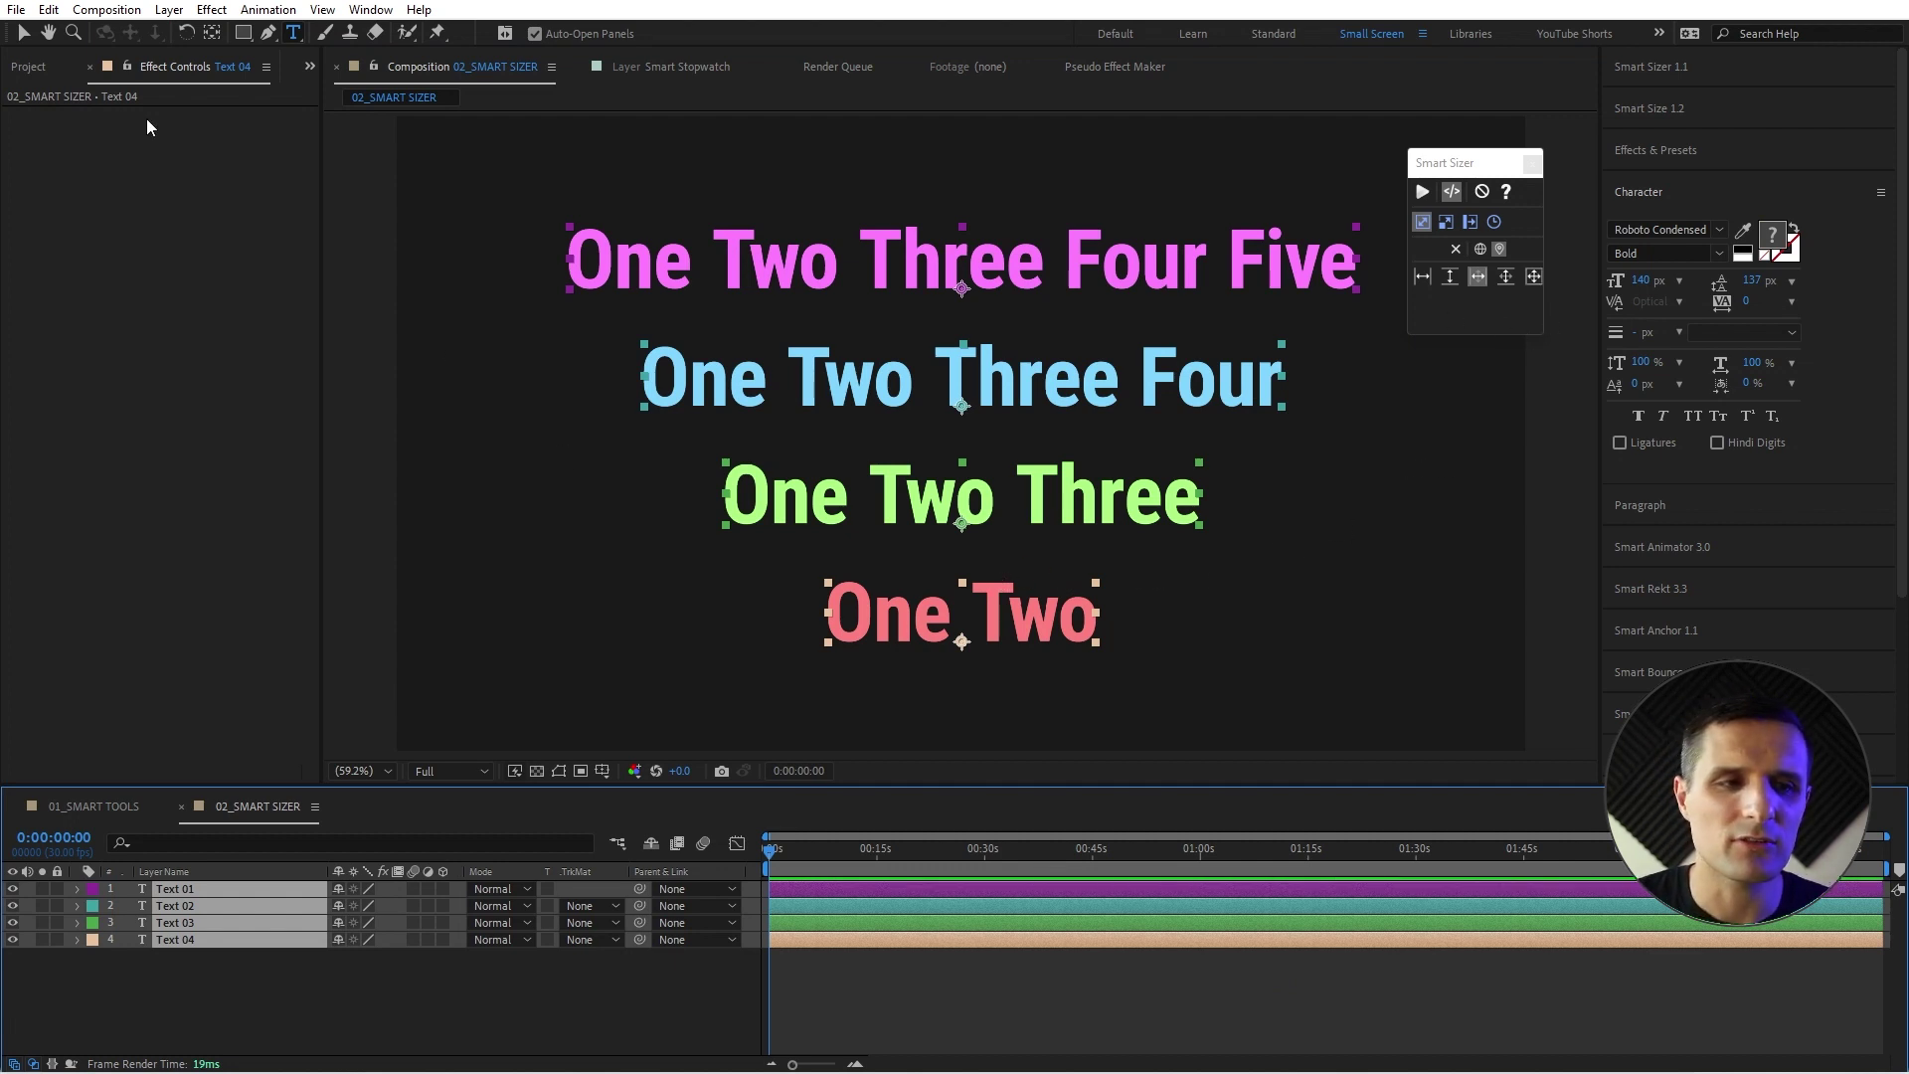
Marquee-select all four text layers and delete them.
{"action": "key", "text": "ctrl+0"}
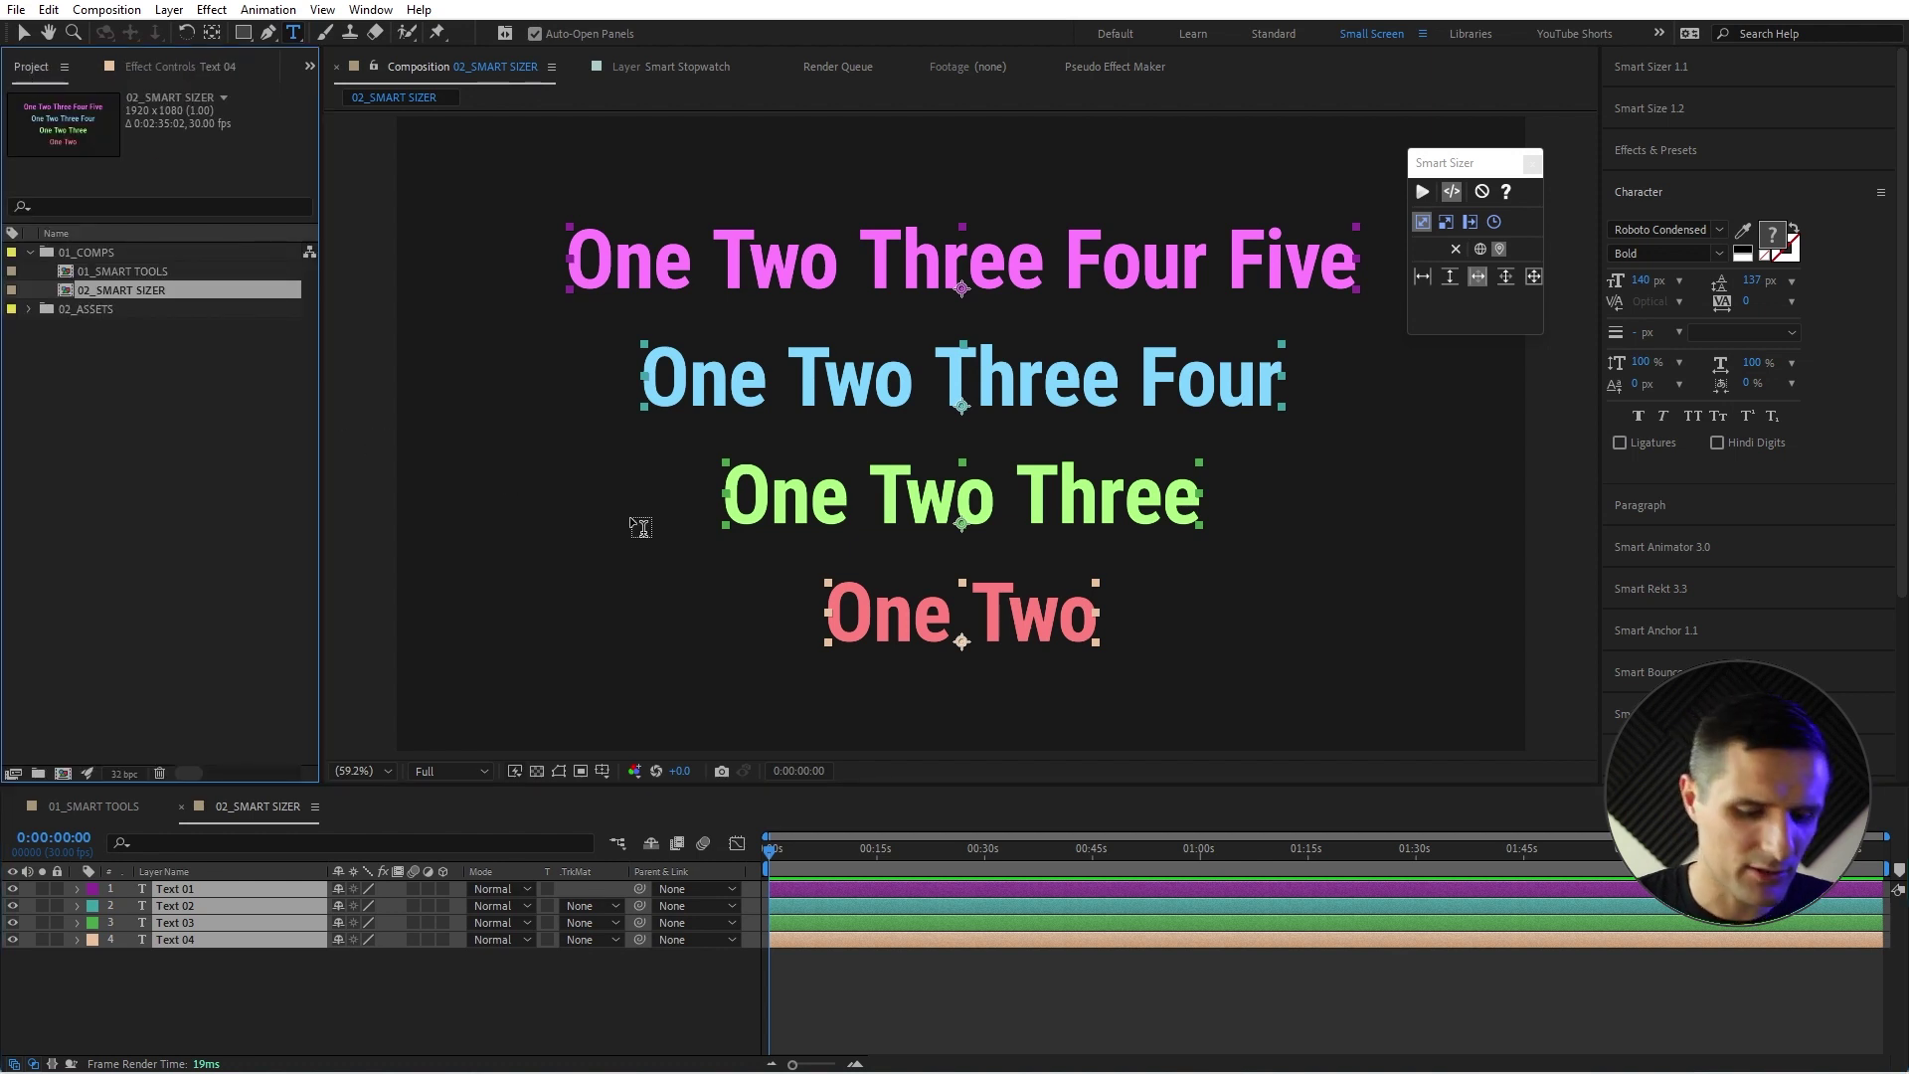
{"action": "key", "text": "v"}
{"action": "left_click_drag", "start_coordinate": [511, 220], "coordinate": [1113, 643]}
{"action": "key", "text": "Delete"}
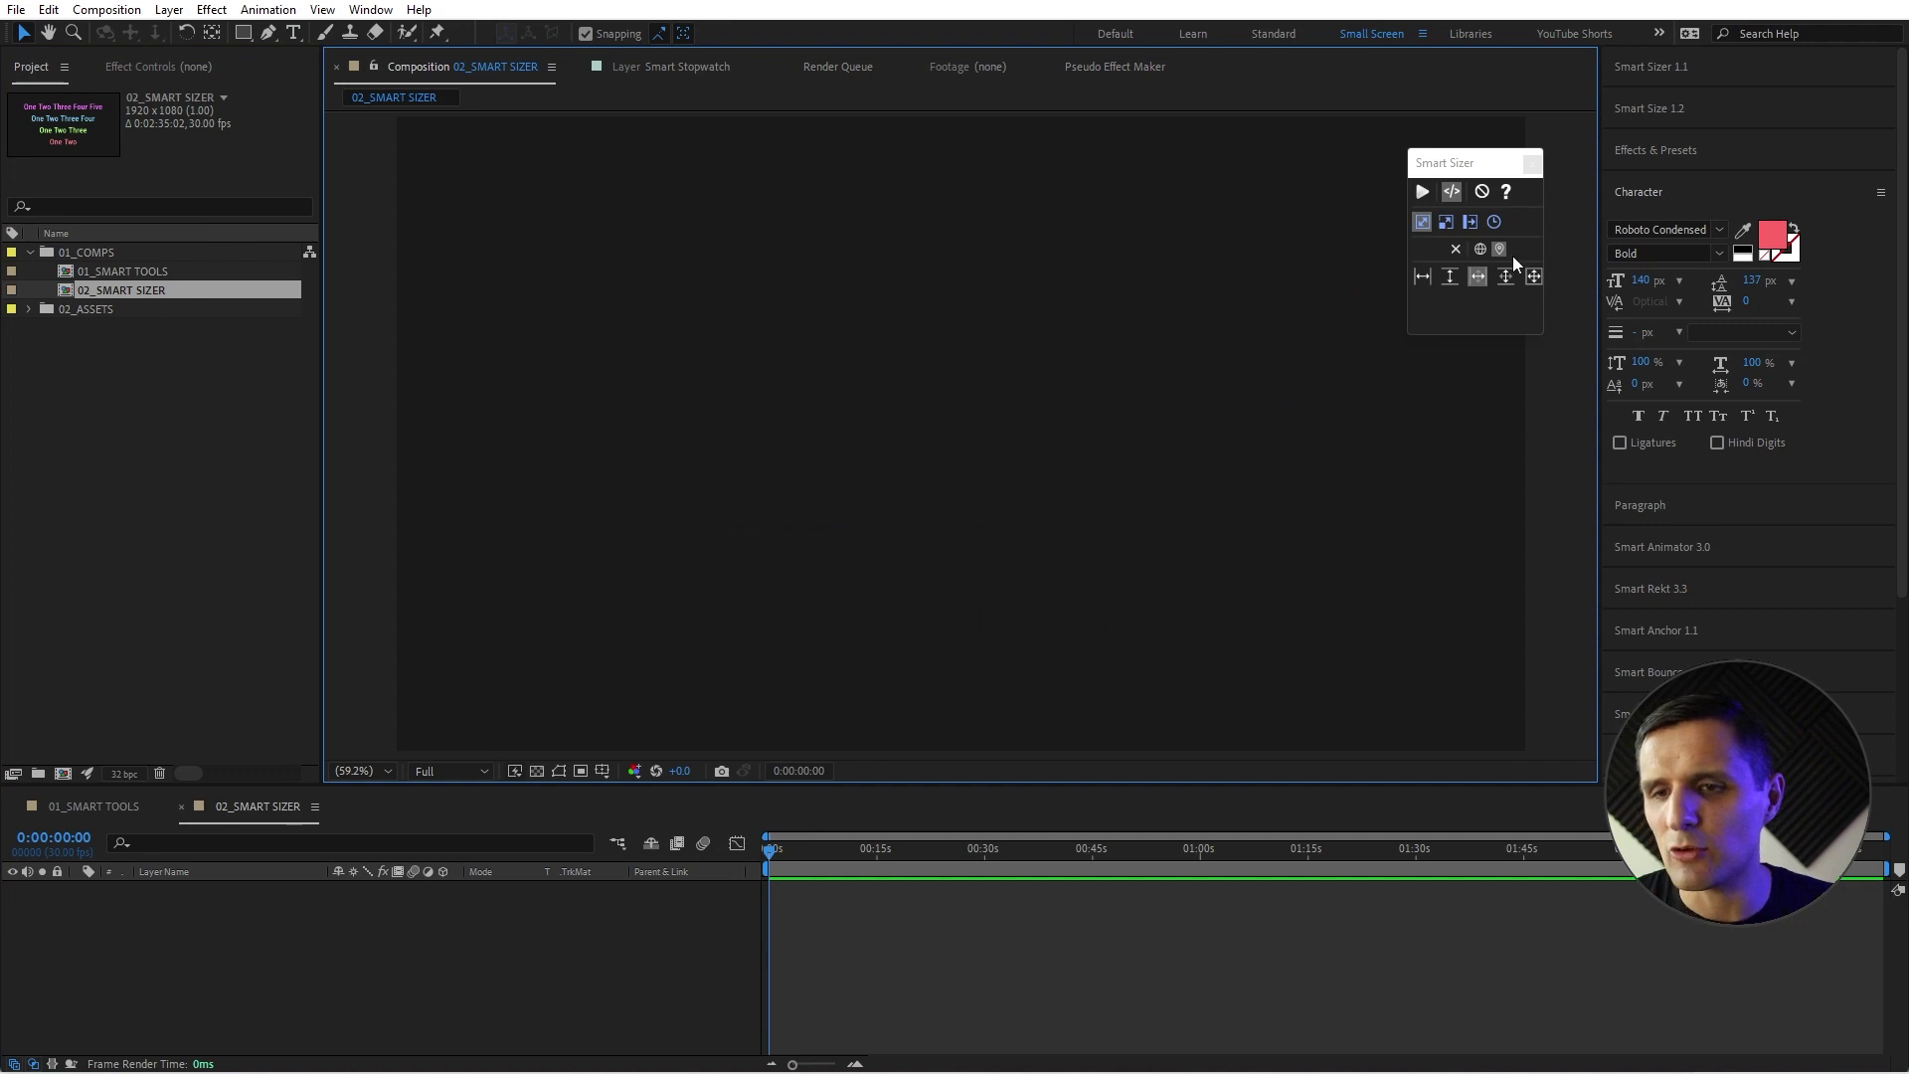
Choose Fit Width & Height in Smart Sizer and create a new text layer reading '0'.
{"action": "left_click", "coordinate": [1533, 277]}
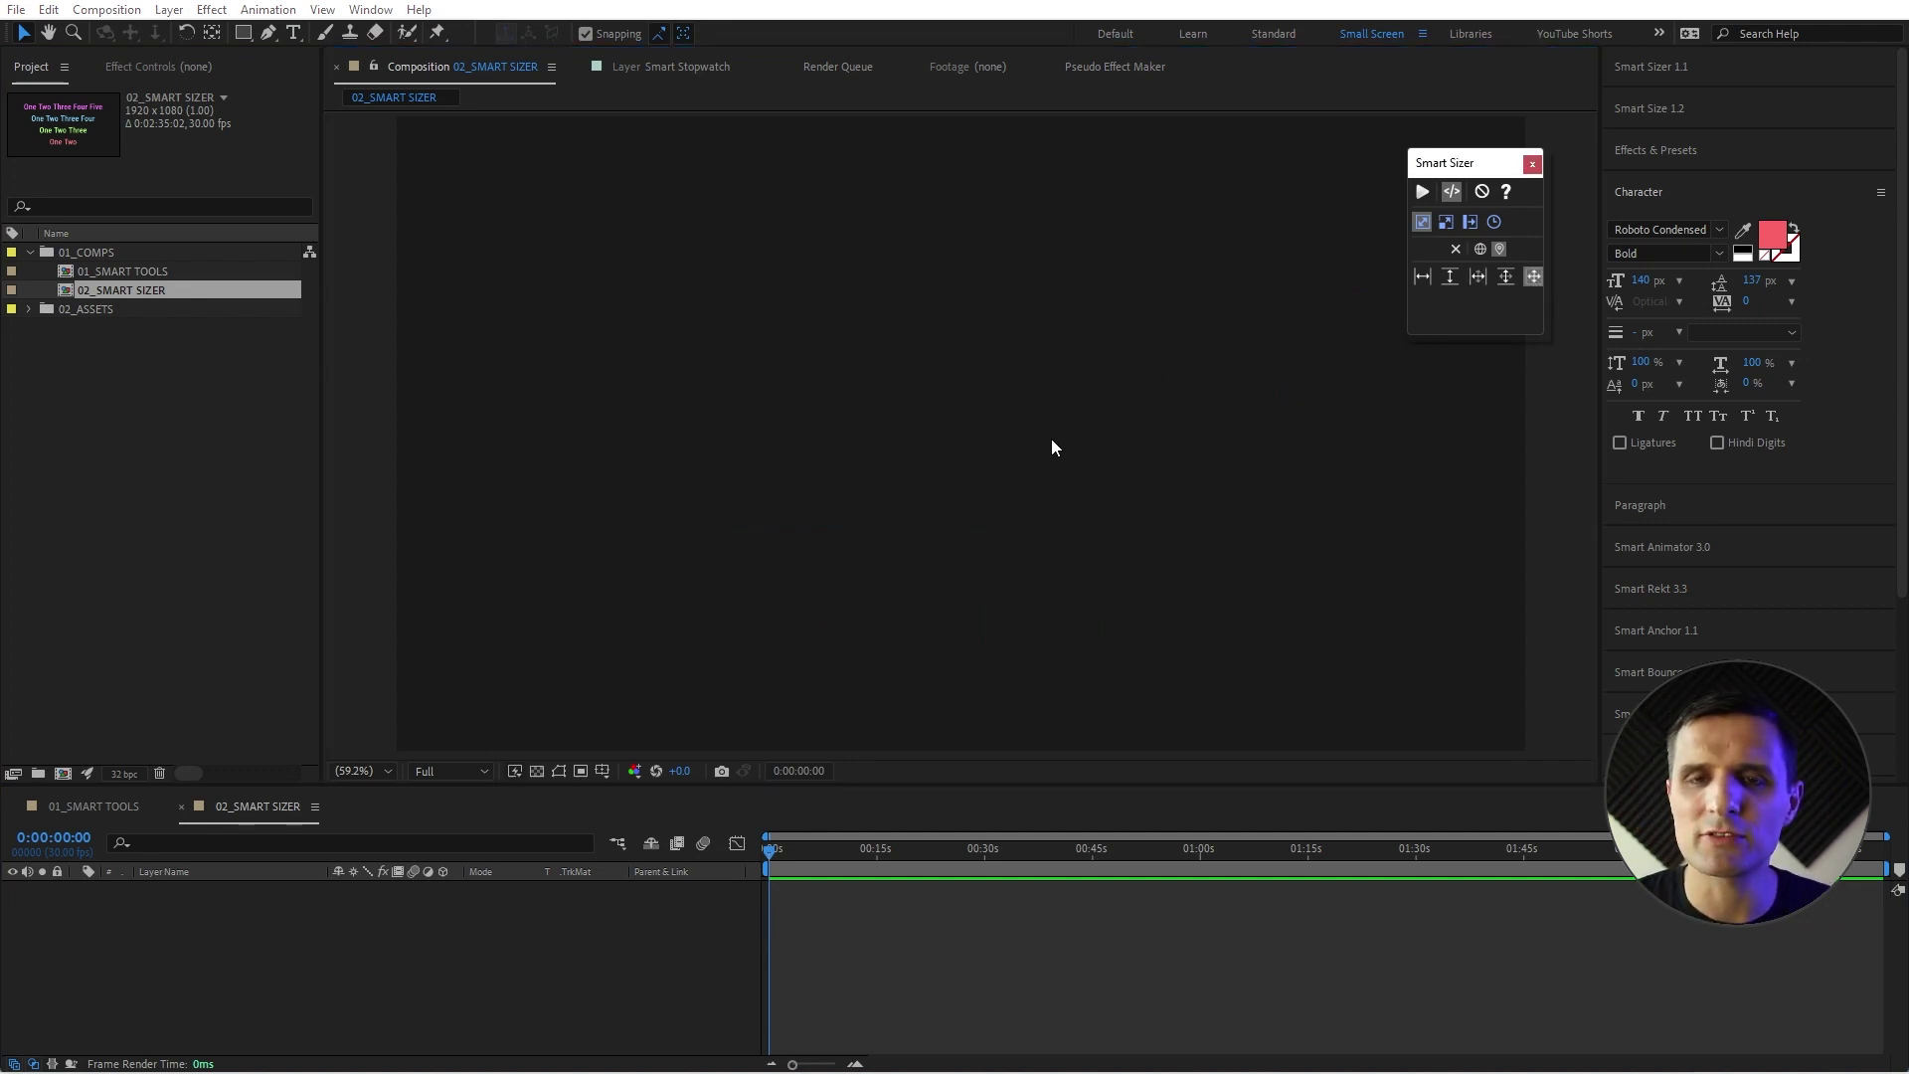
{"action": "left_click", "coordinate": [296, 34]}
{"action": "left_click", "coordinate": [928, 395]}
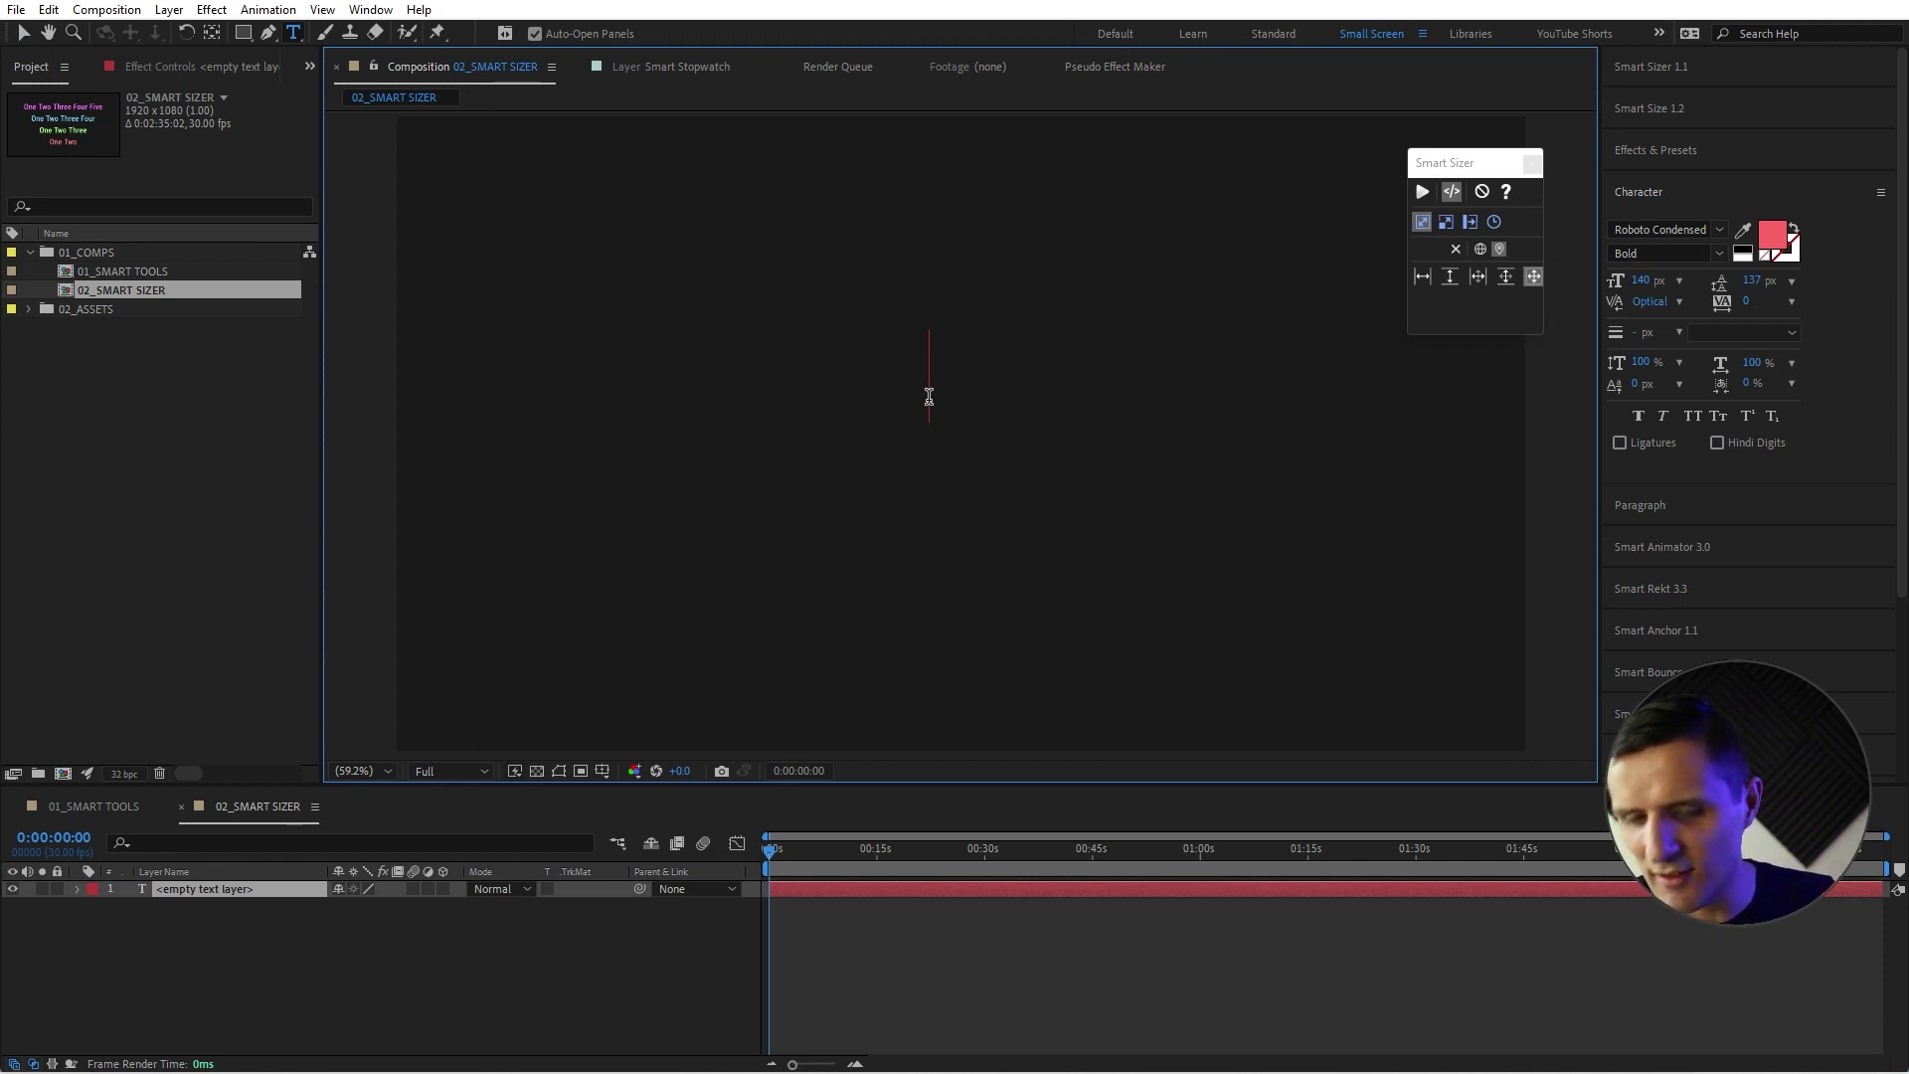
{"action": "type", "text": "0"}
{"action": "key", "text": "Escape"}
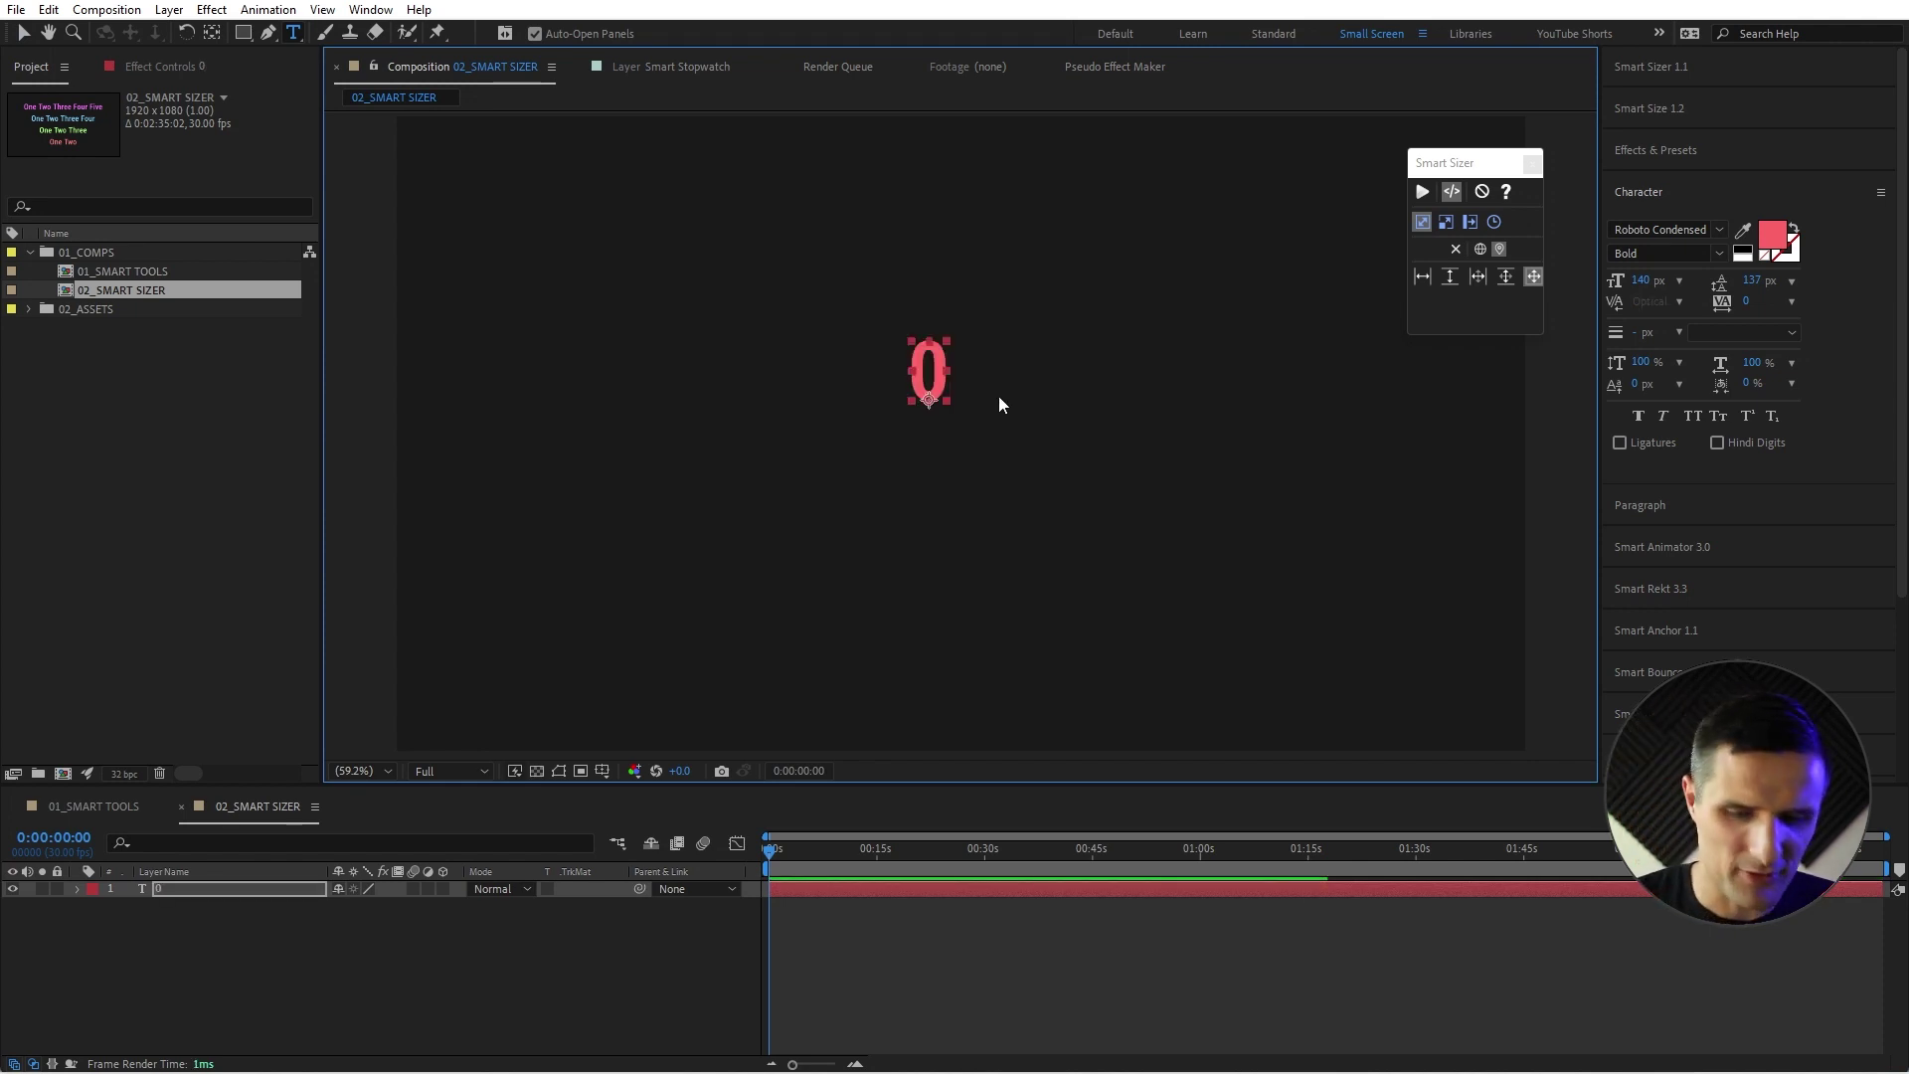
{"action": "key", "text": "v"}
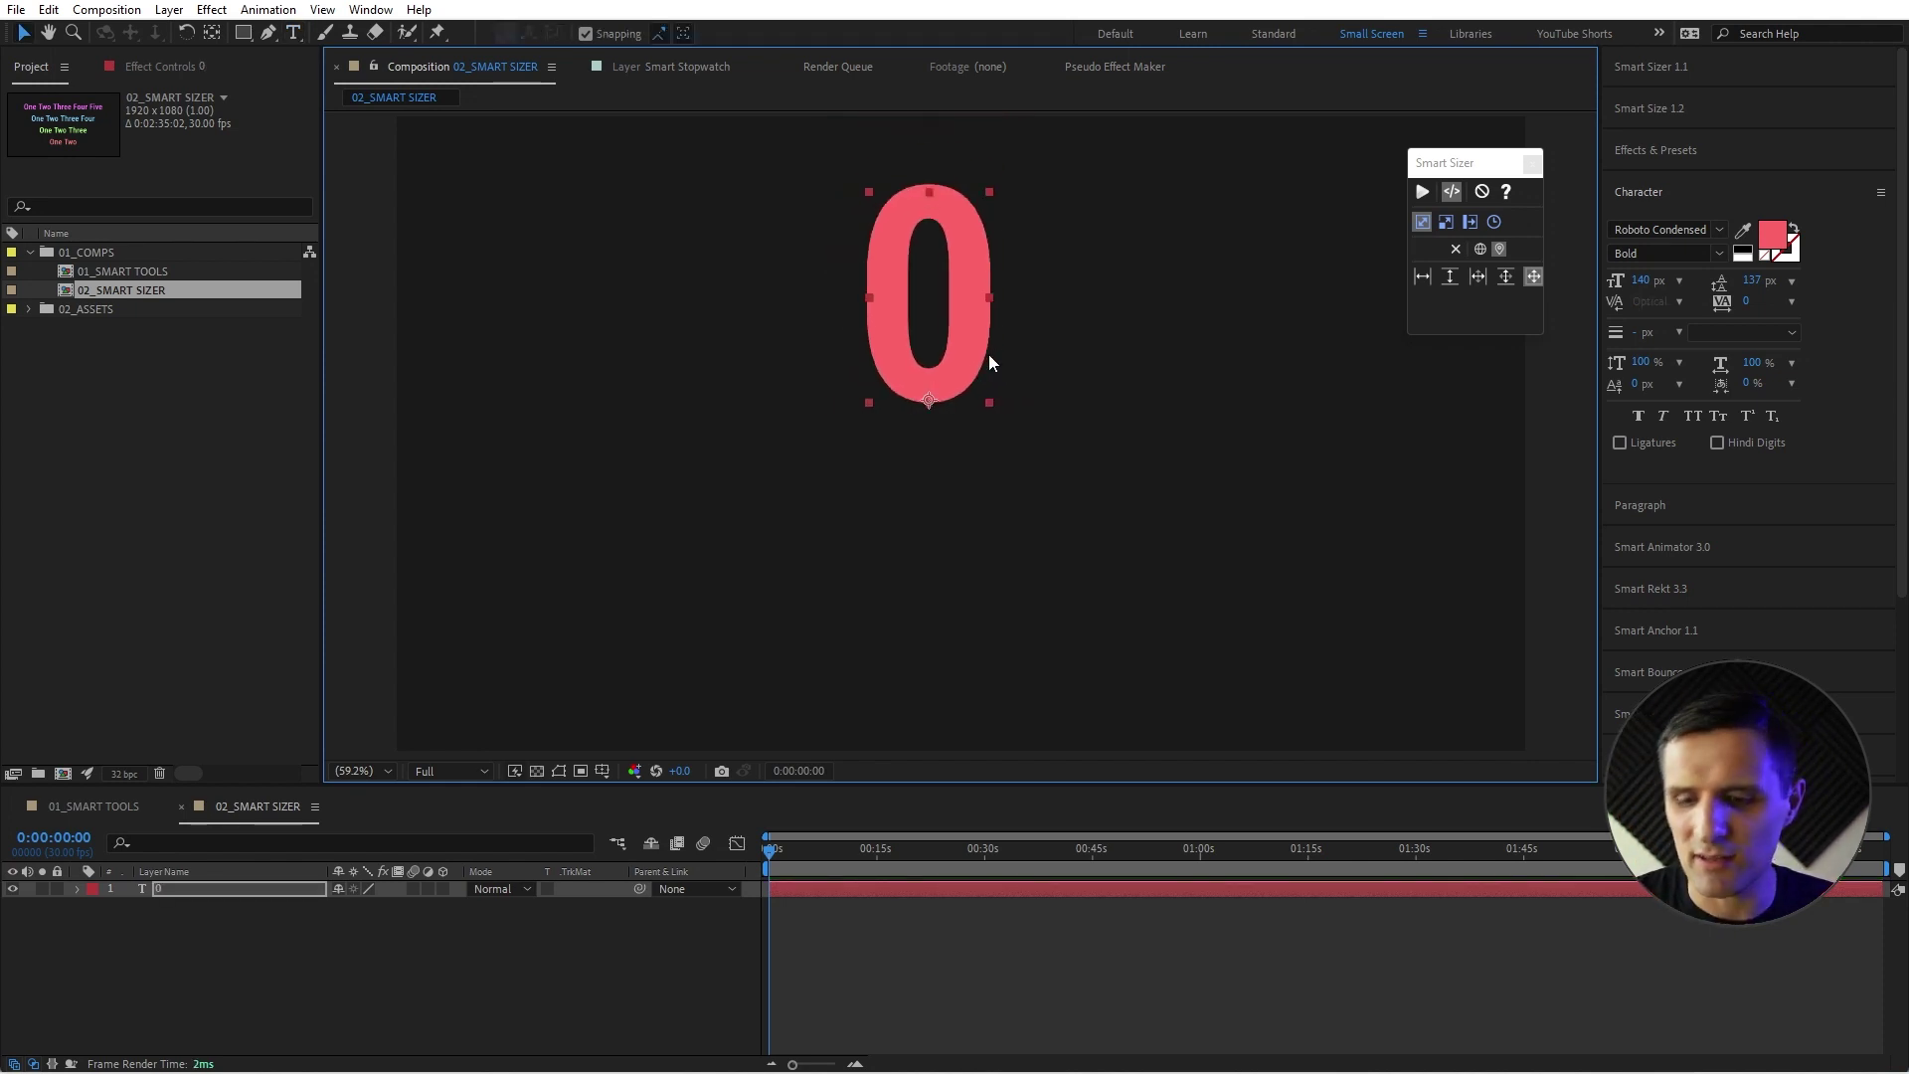
Reselect the 0 layer and apply Smart Sizer to it.
{"action": "left_click", "coordinate": [1030, 402]}
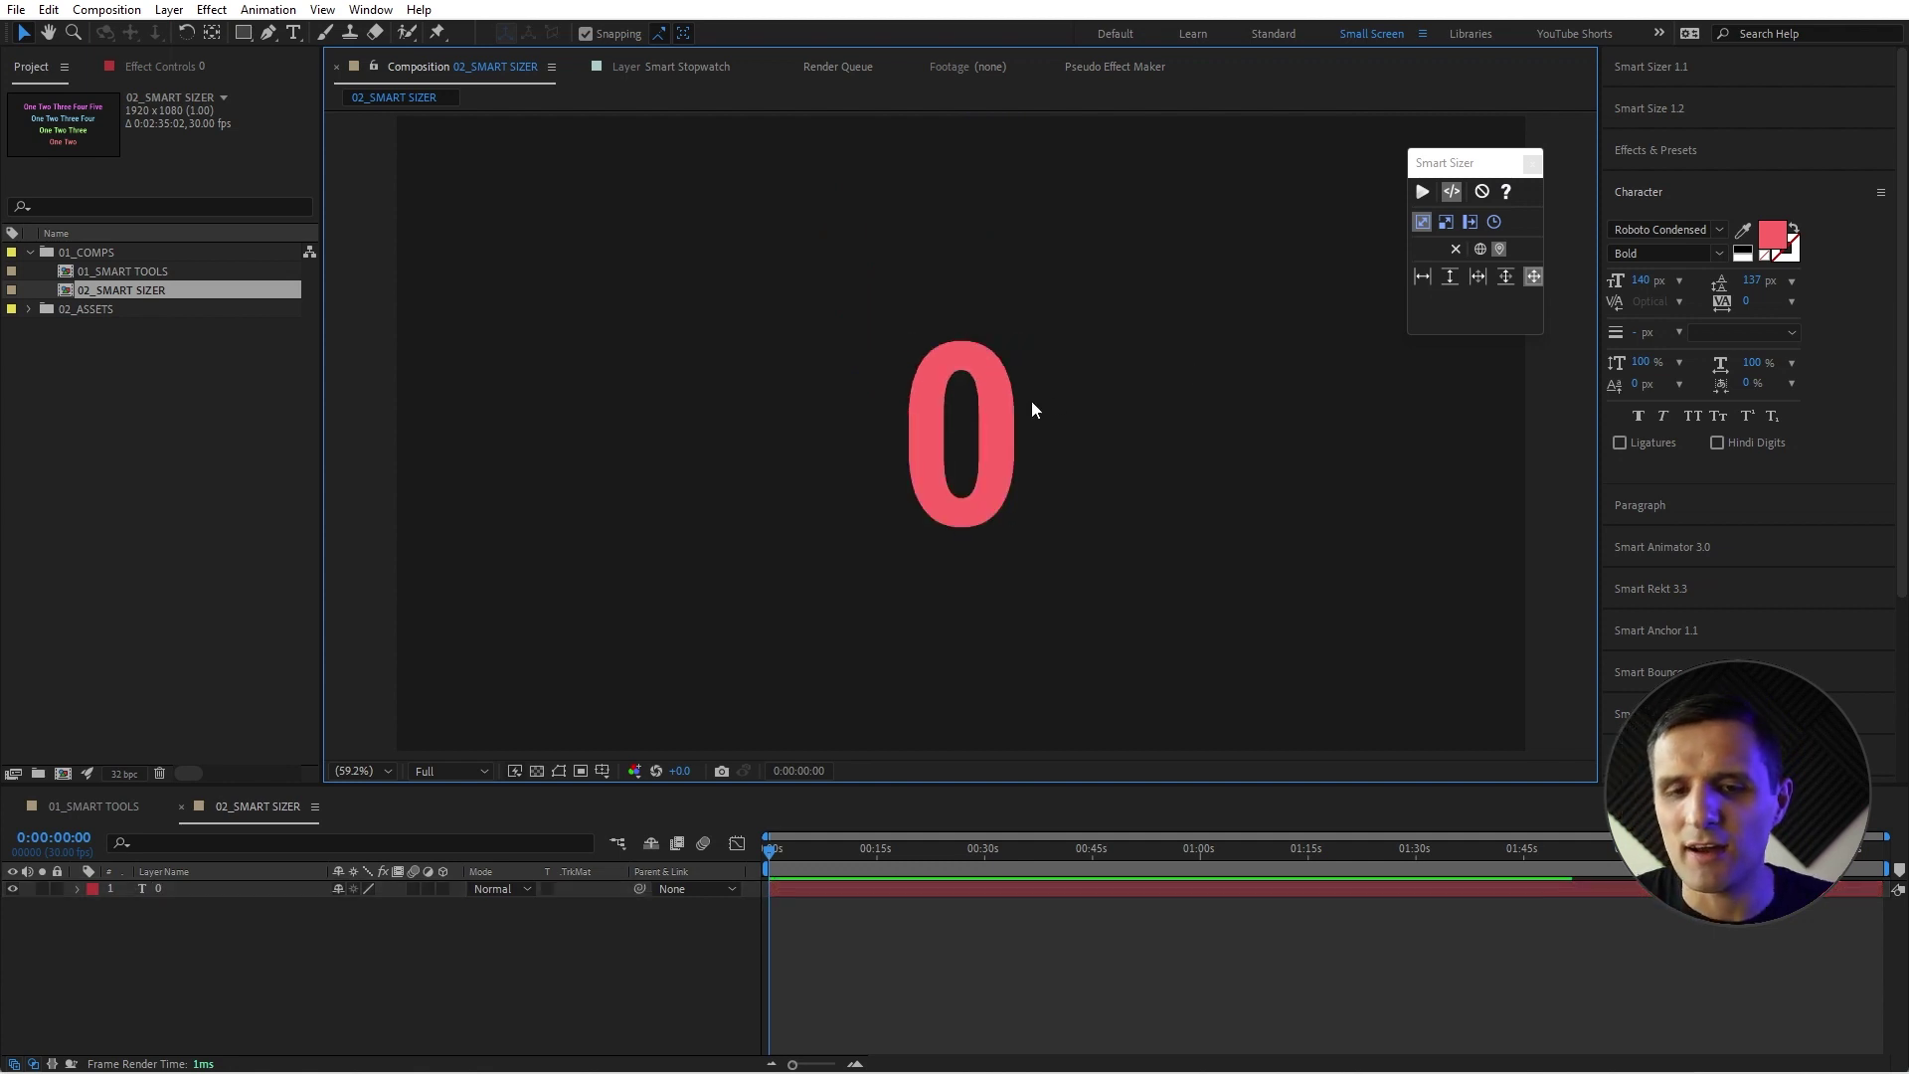
{"action": "left_click", "coordinate": [1001, 455]}
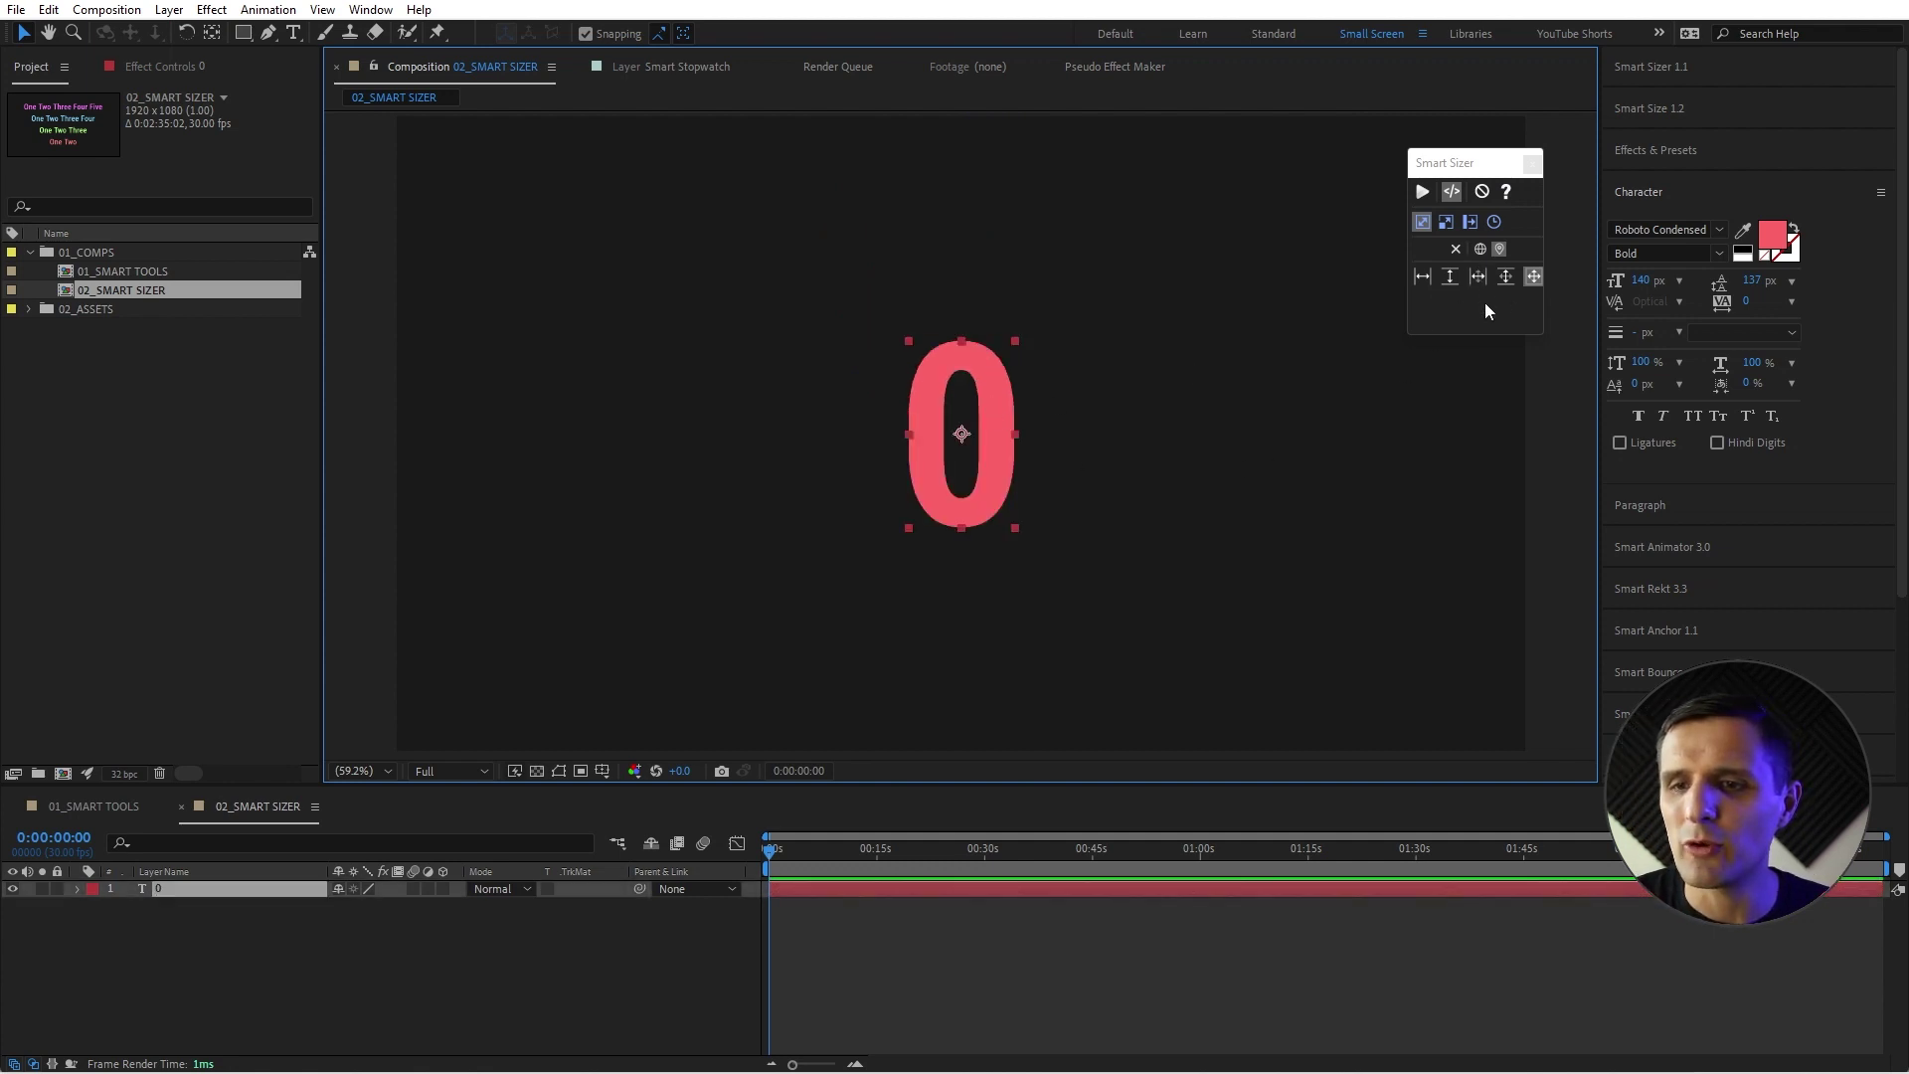
{"action": "left_click", "coordinate": [1531, 280]}
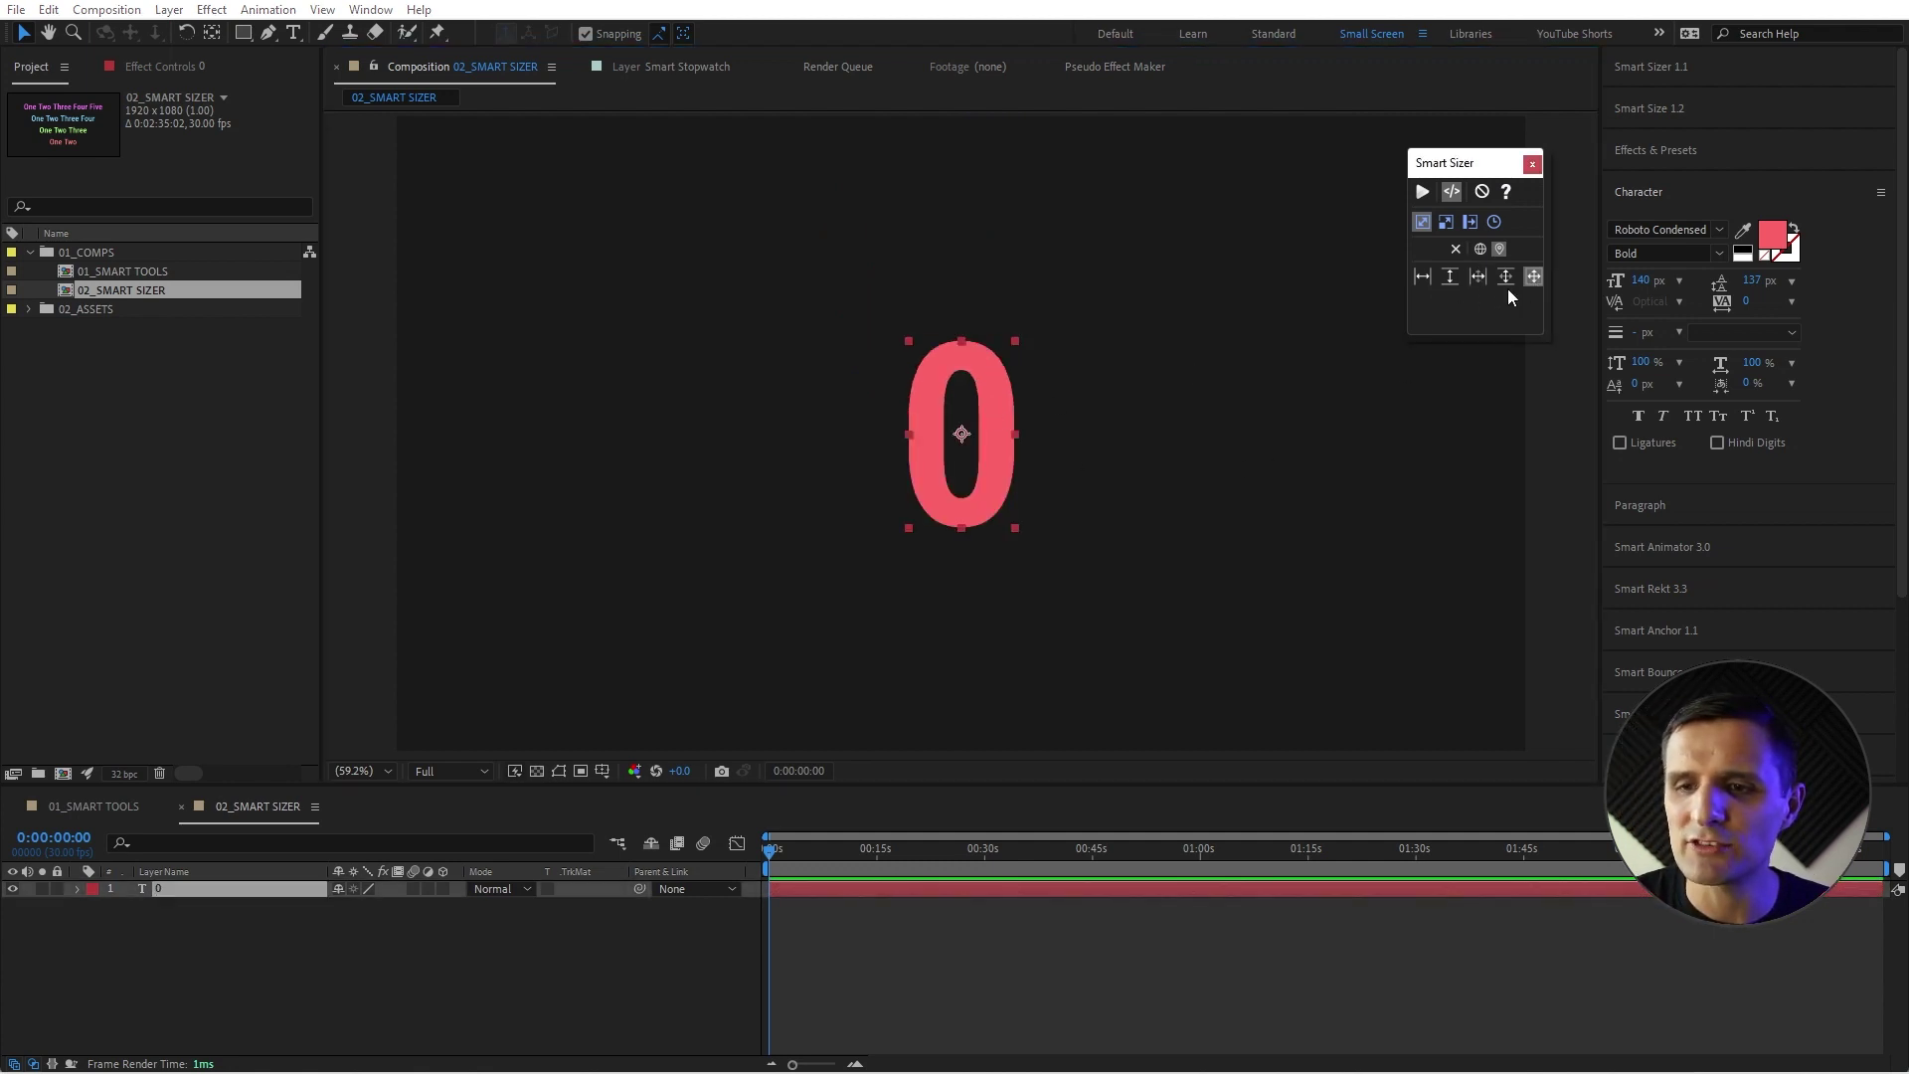
{"action": "left_click", "coordinate": [1422, 191]}
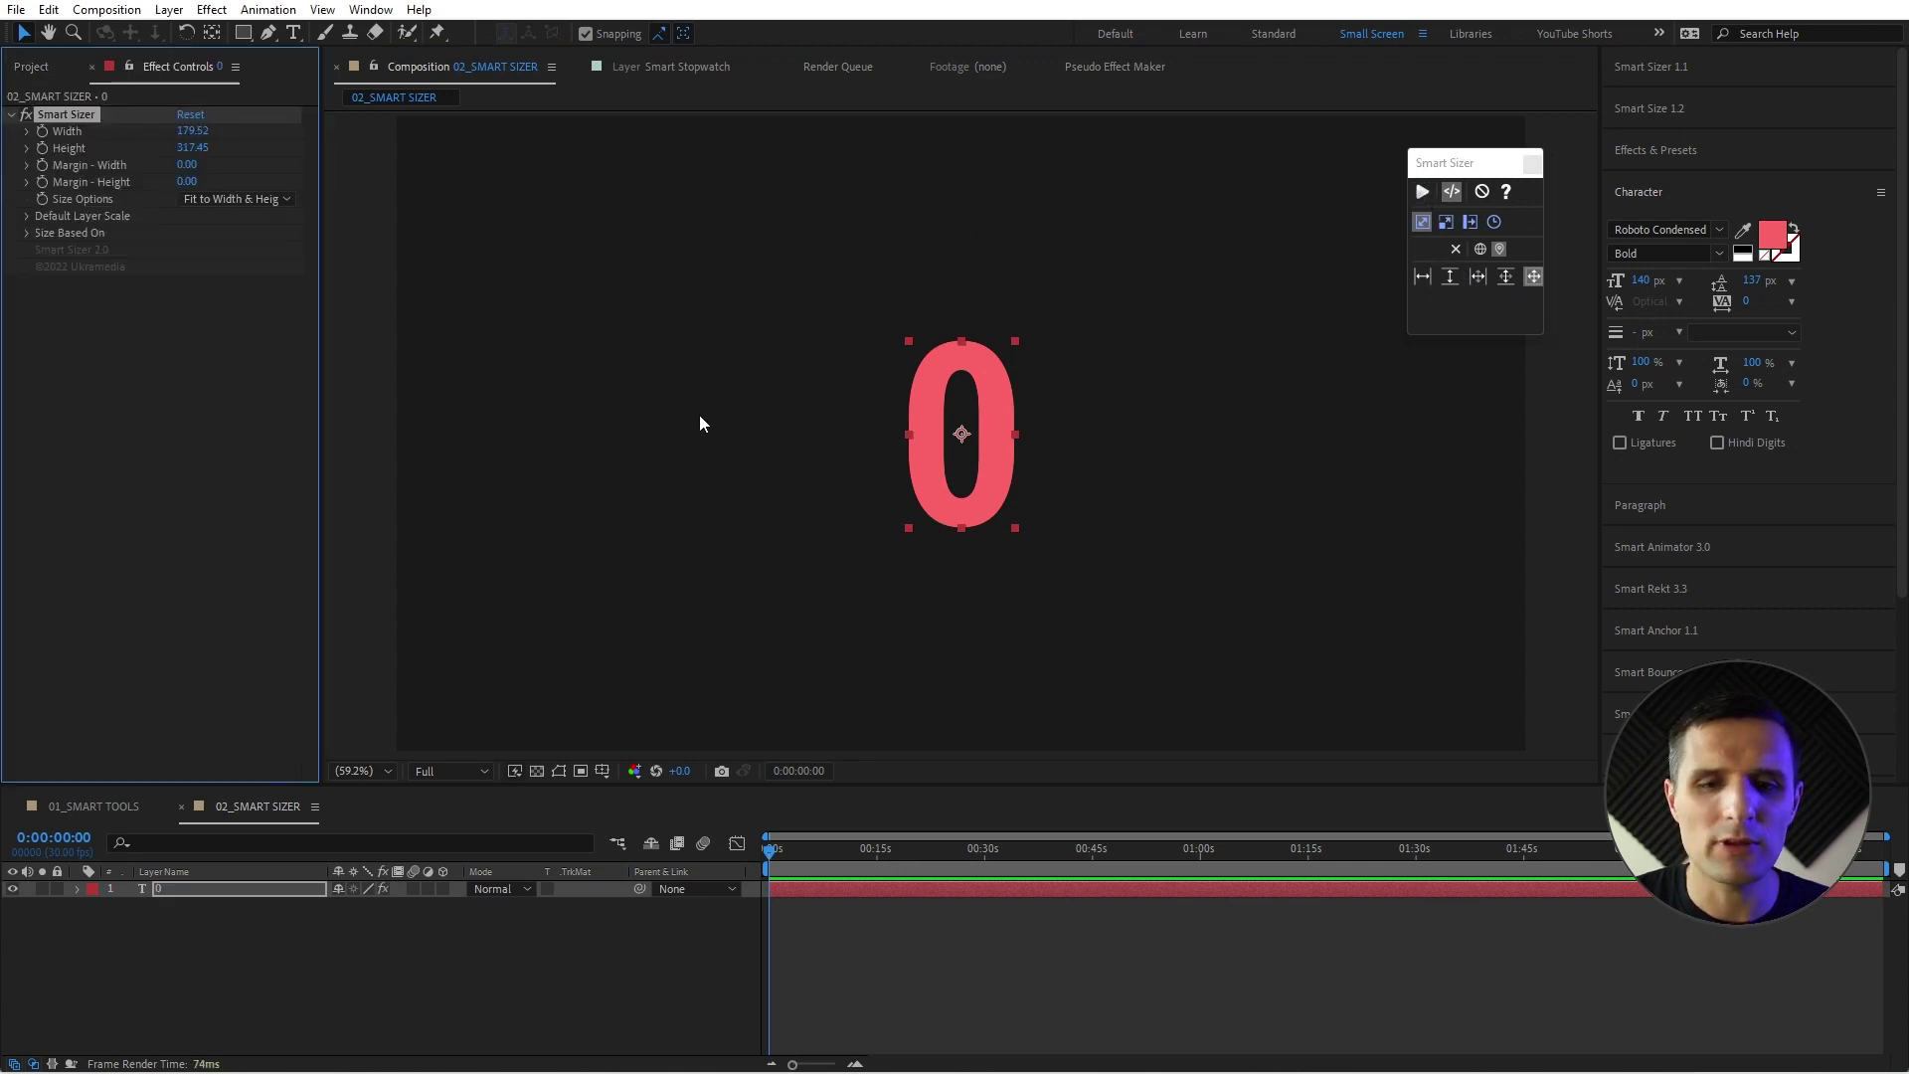
Set the 0 layer's Smart Sizer Width and Height values to 500.
{"action": "key", "text": "s"}
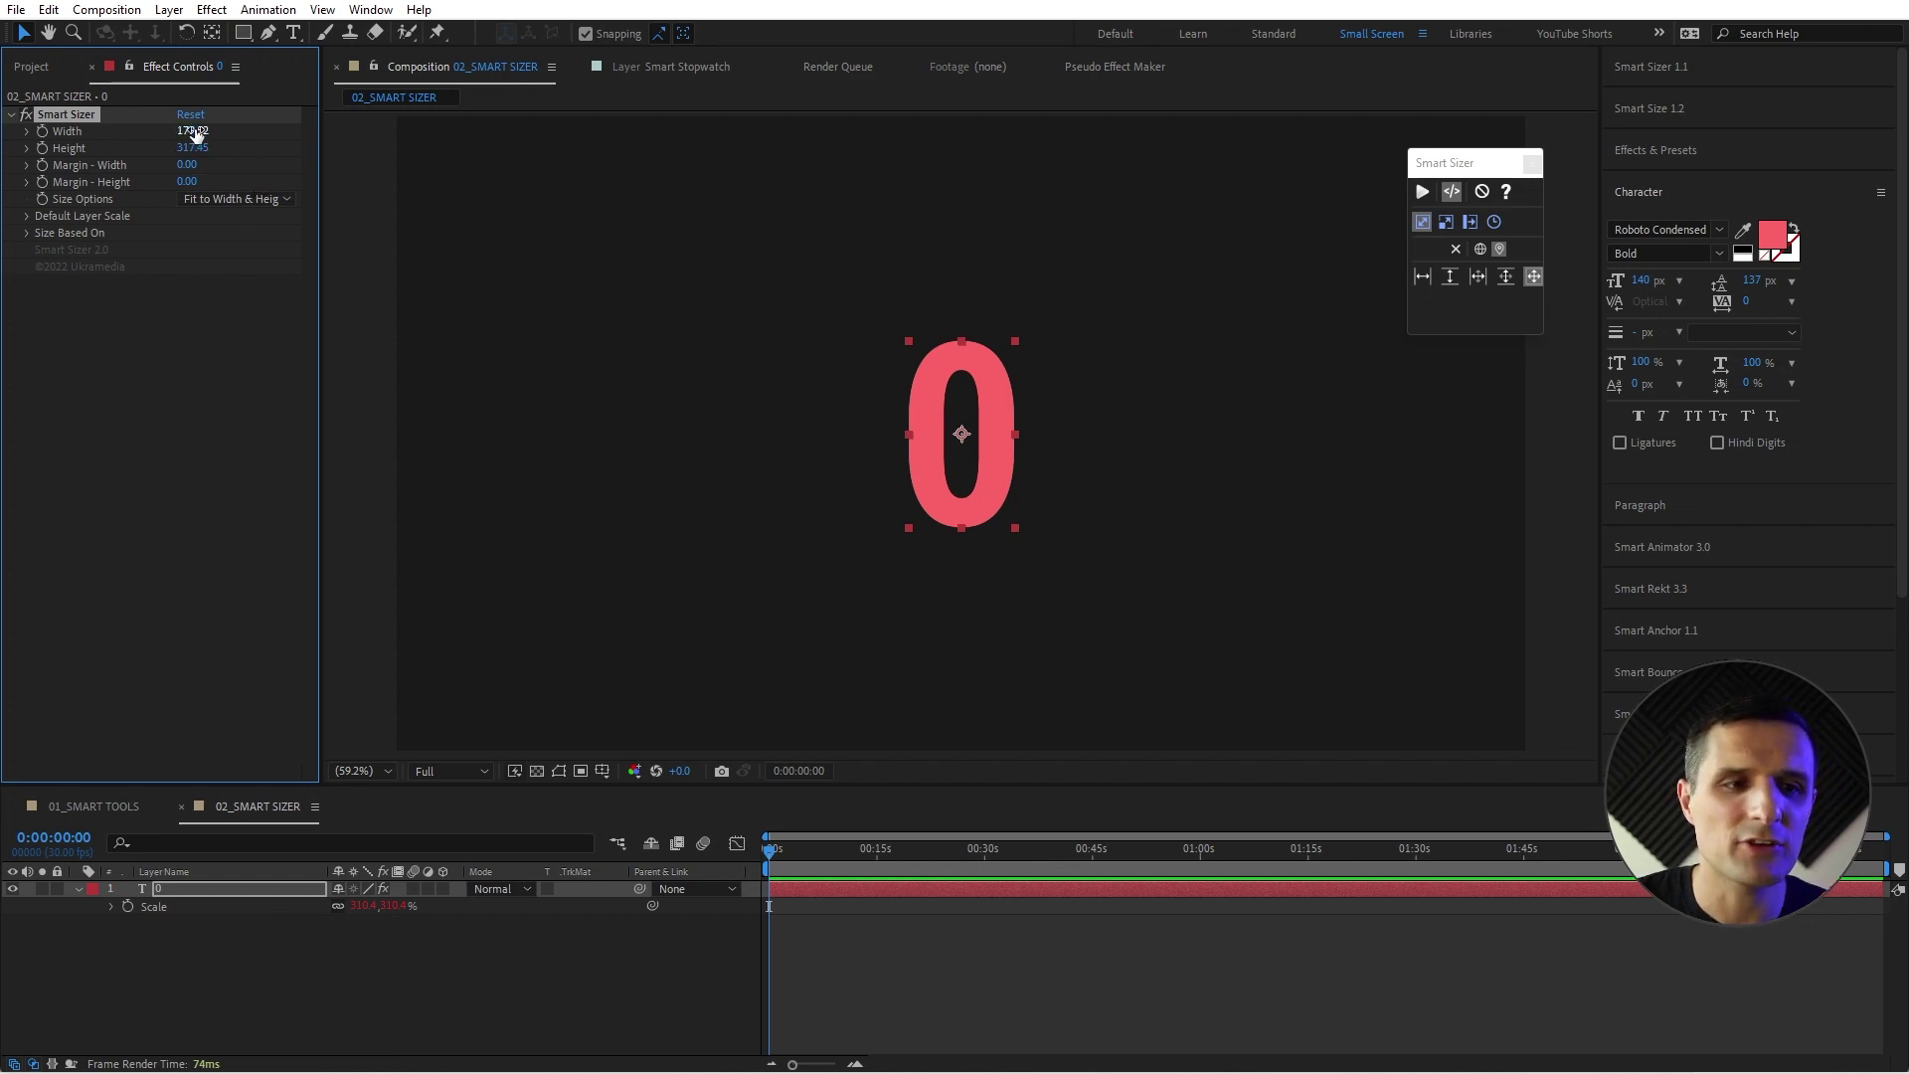
{"action": "left_click_drag", "start_coordinate": [199, 130], "coordinate": [567, 148]}
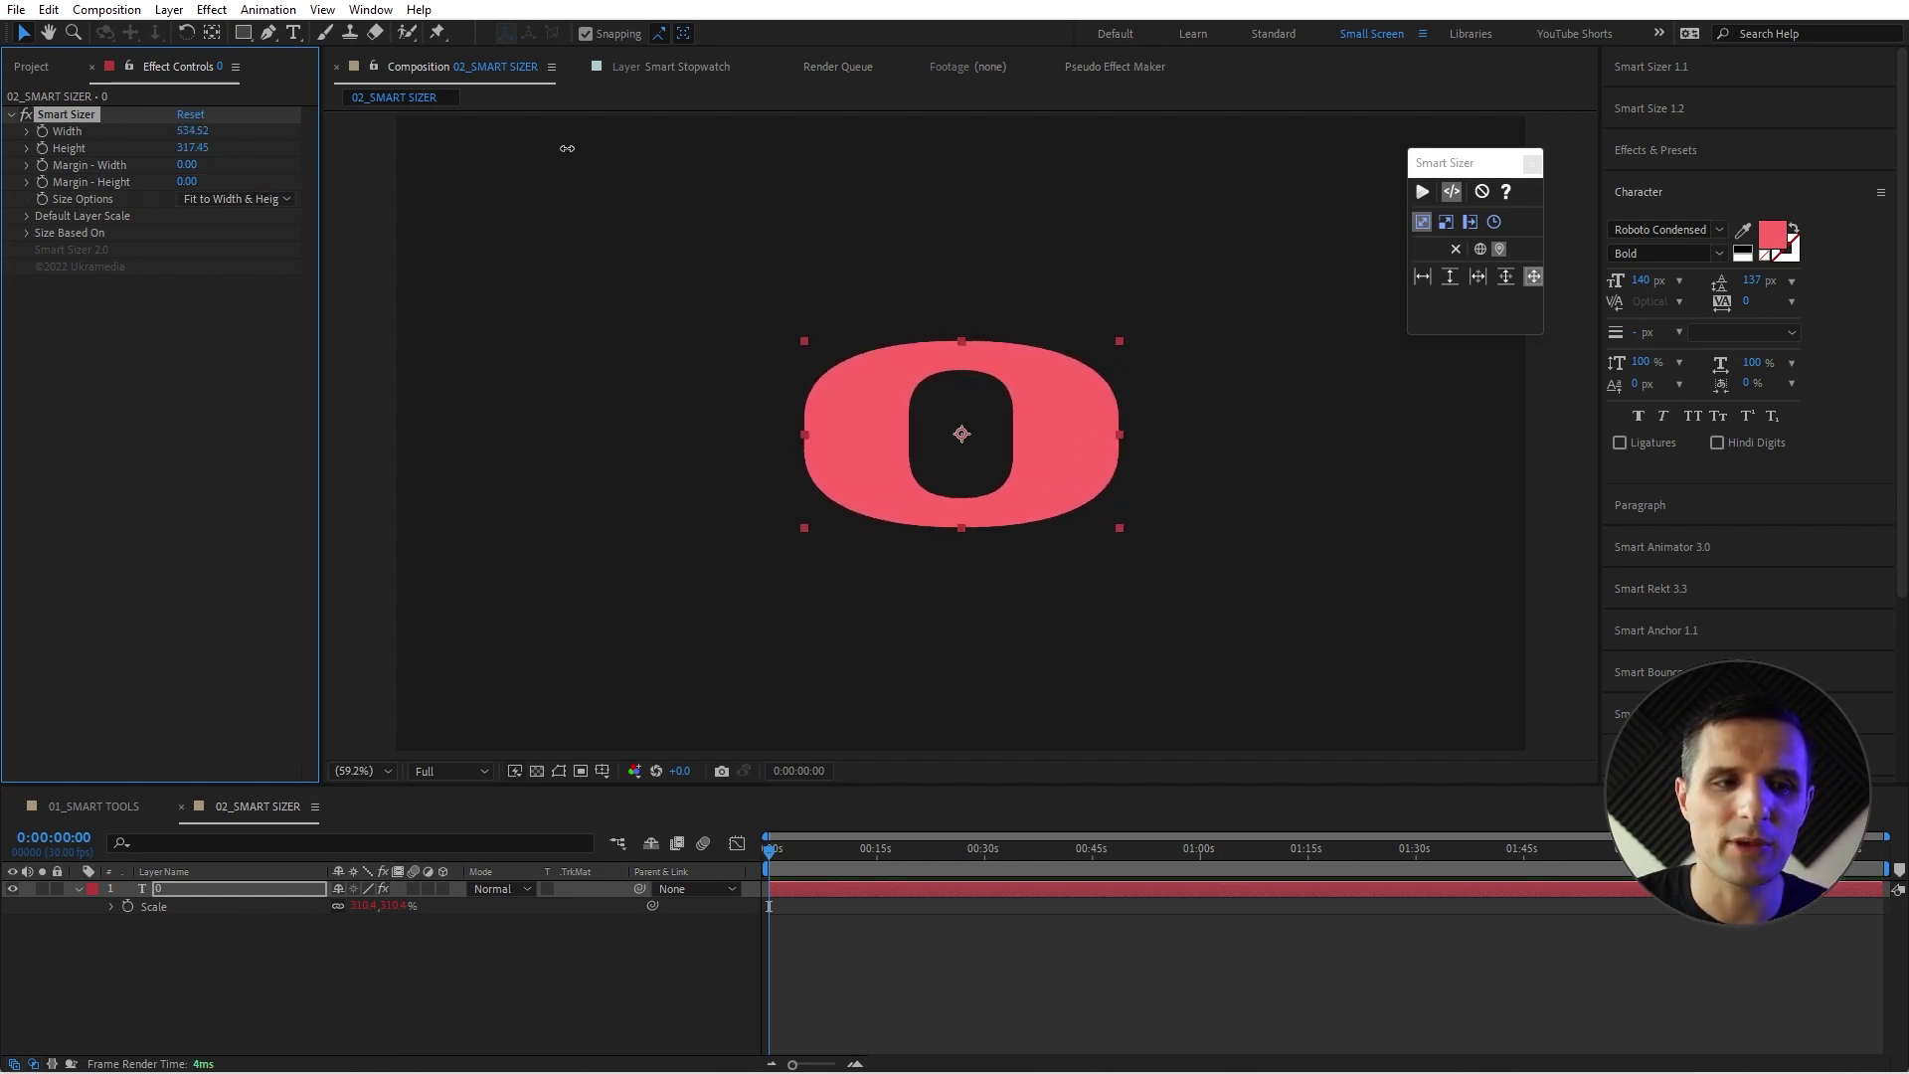
{"action": "left_click", "coordinate": [213, 130]}
{"action": "type", "text": "500"}
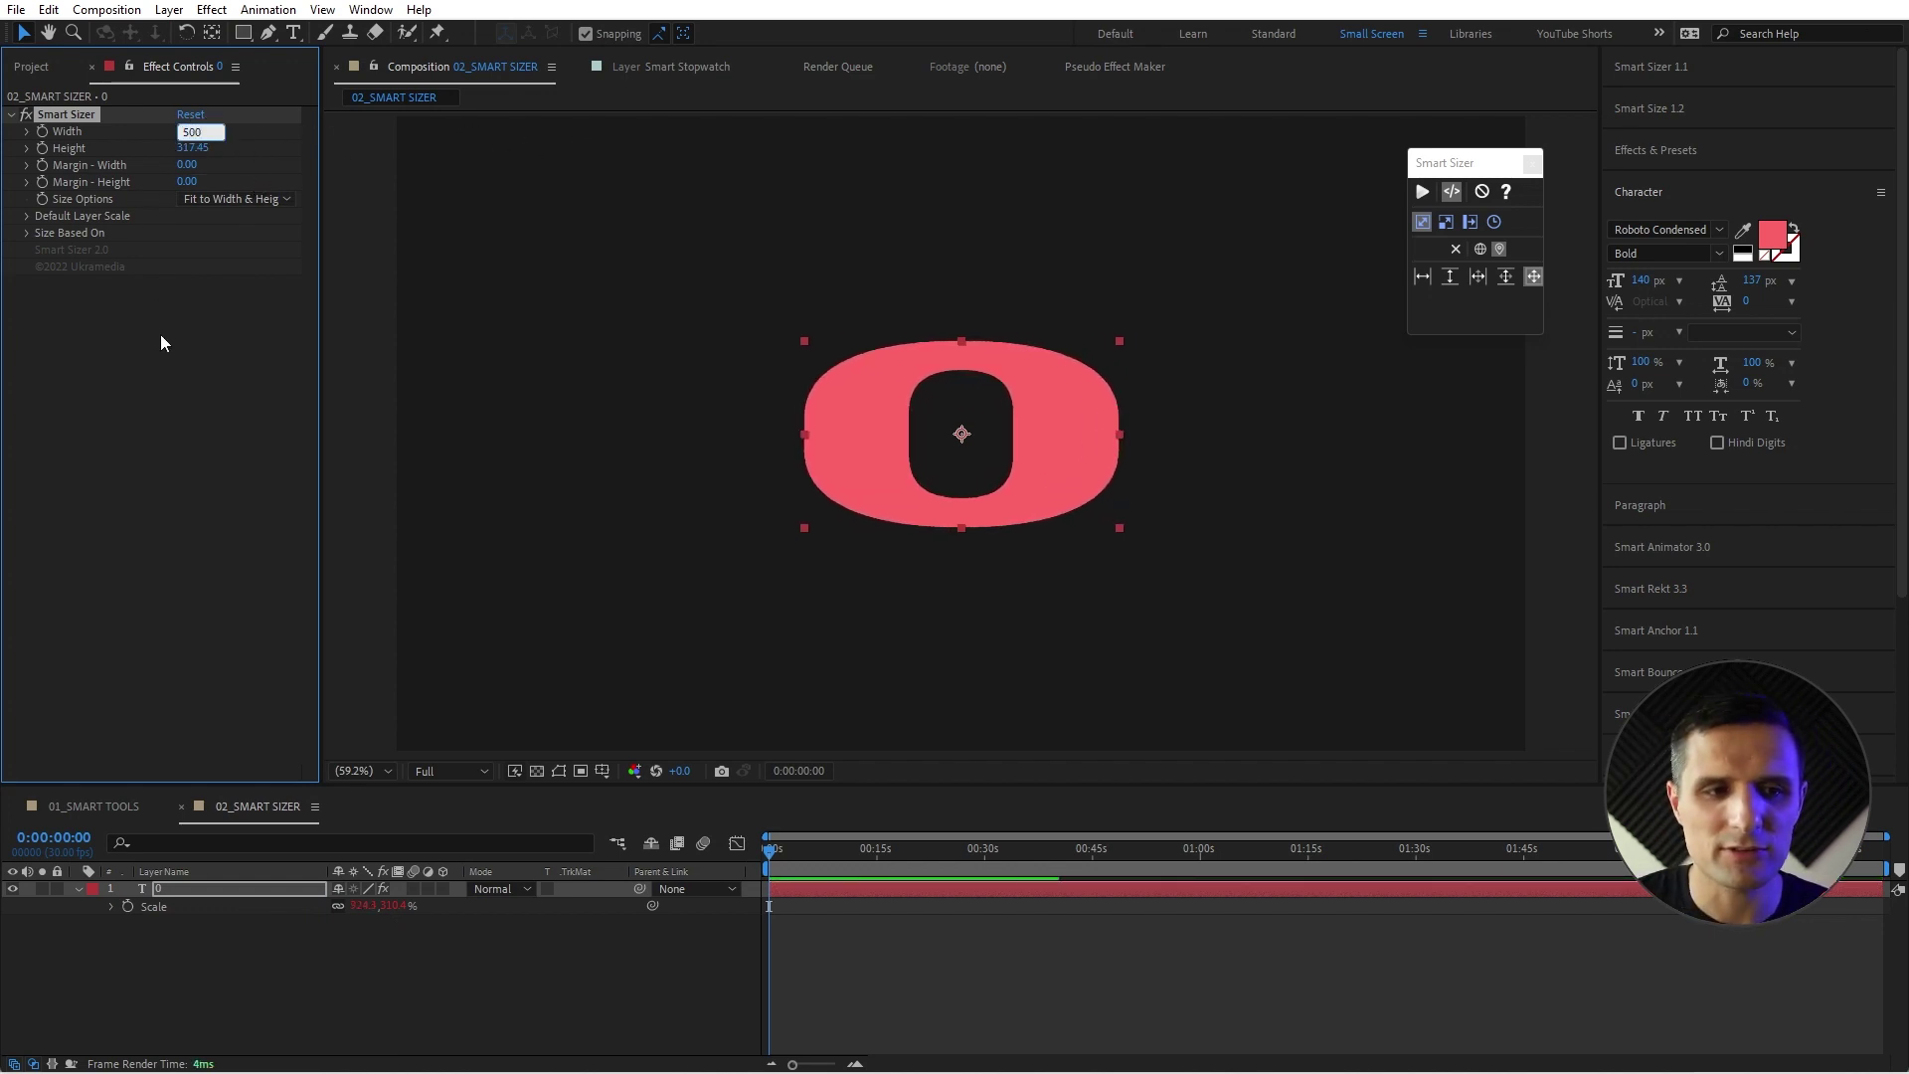
{"action": "key", "text": "Return"}
{"action": "left_click", "coordinate": [198, 148]}
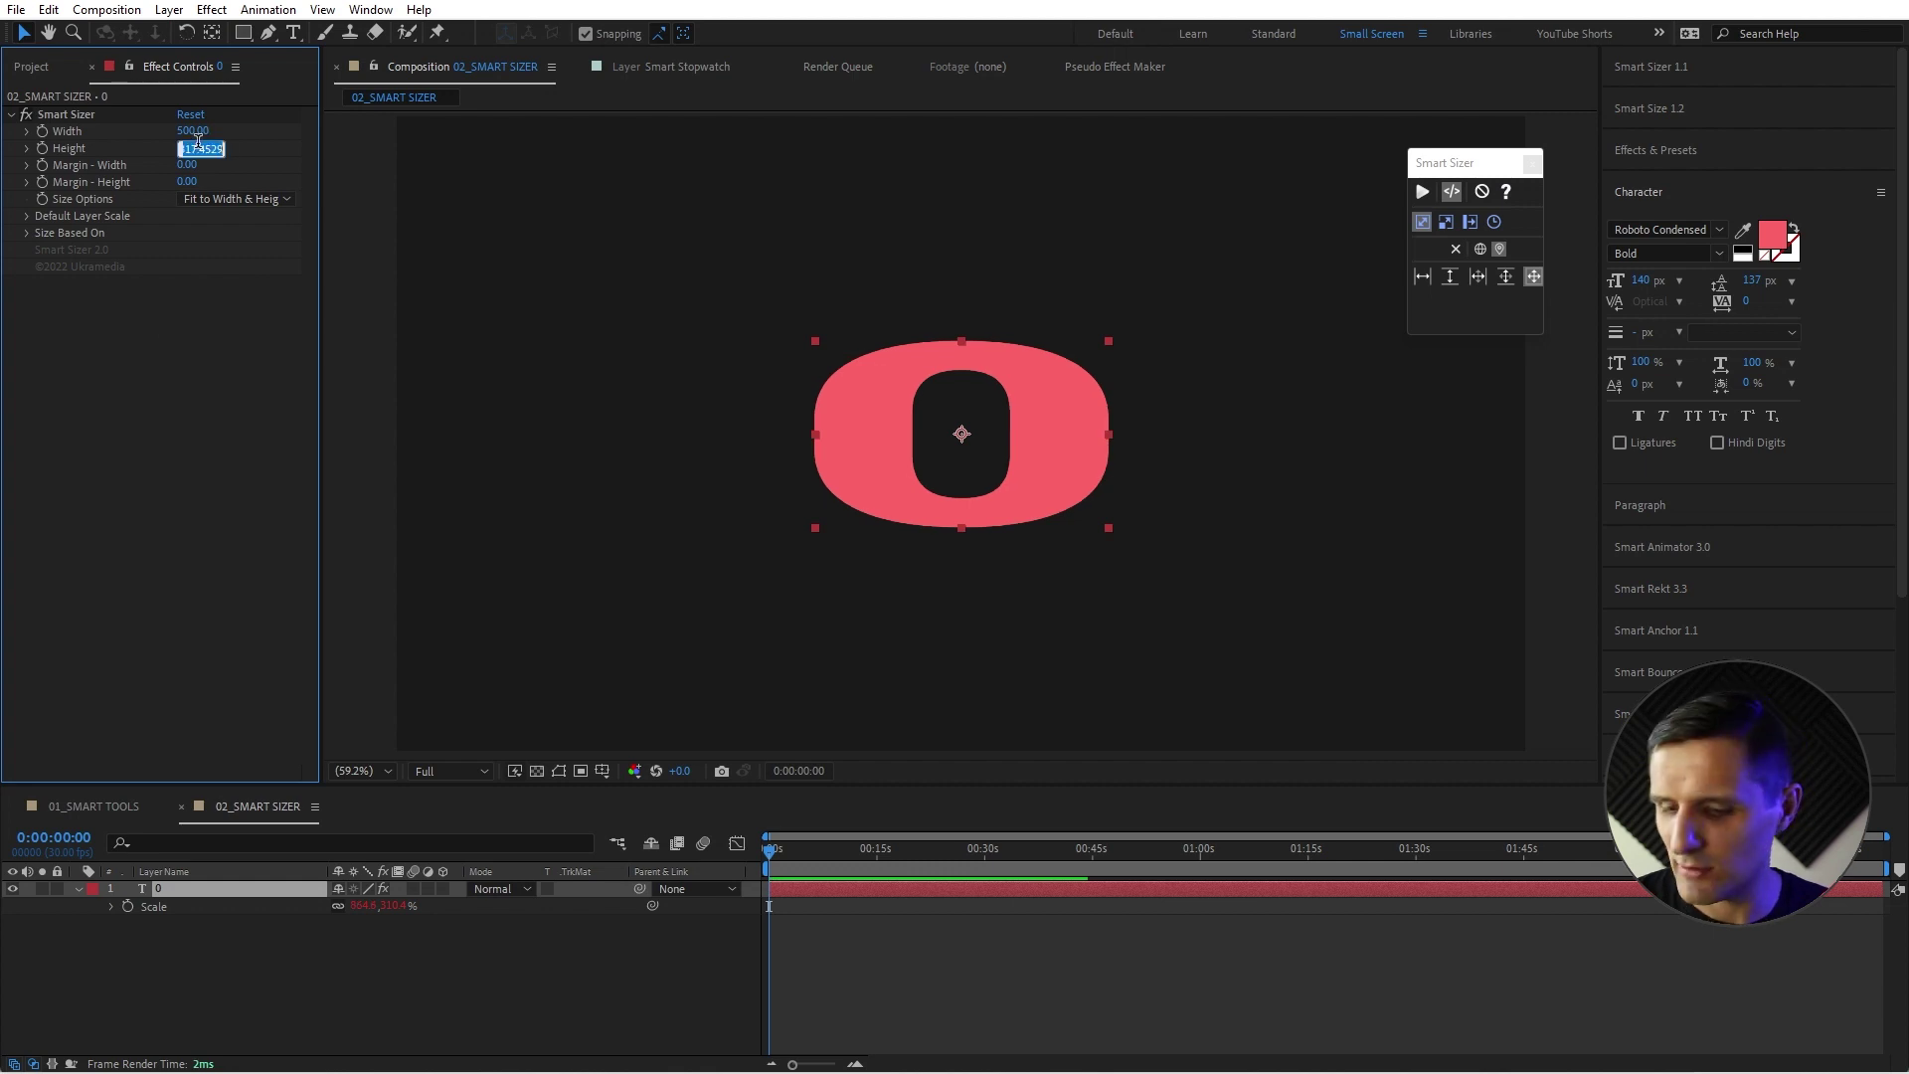
{"action": "type", "text": "5000"}
{"action": "key", "text": "Return"}
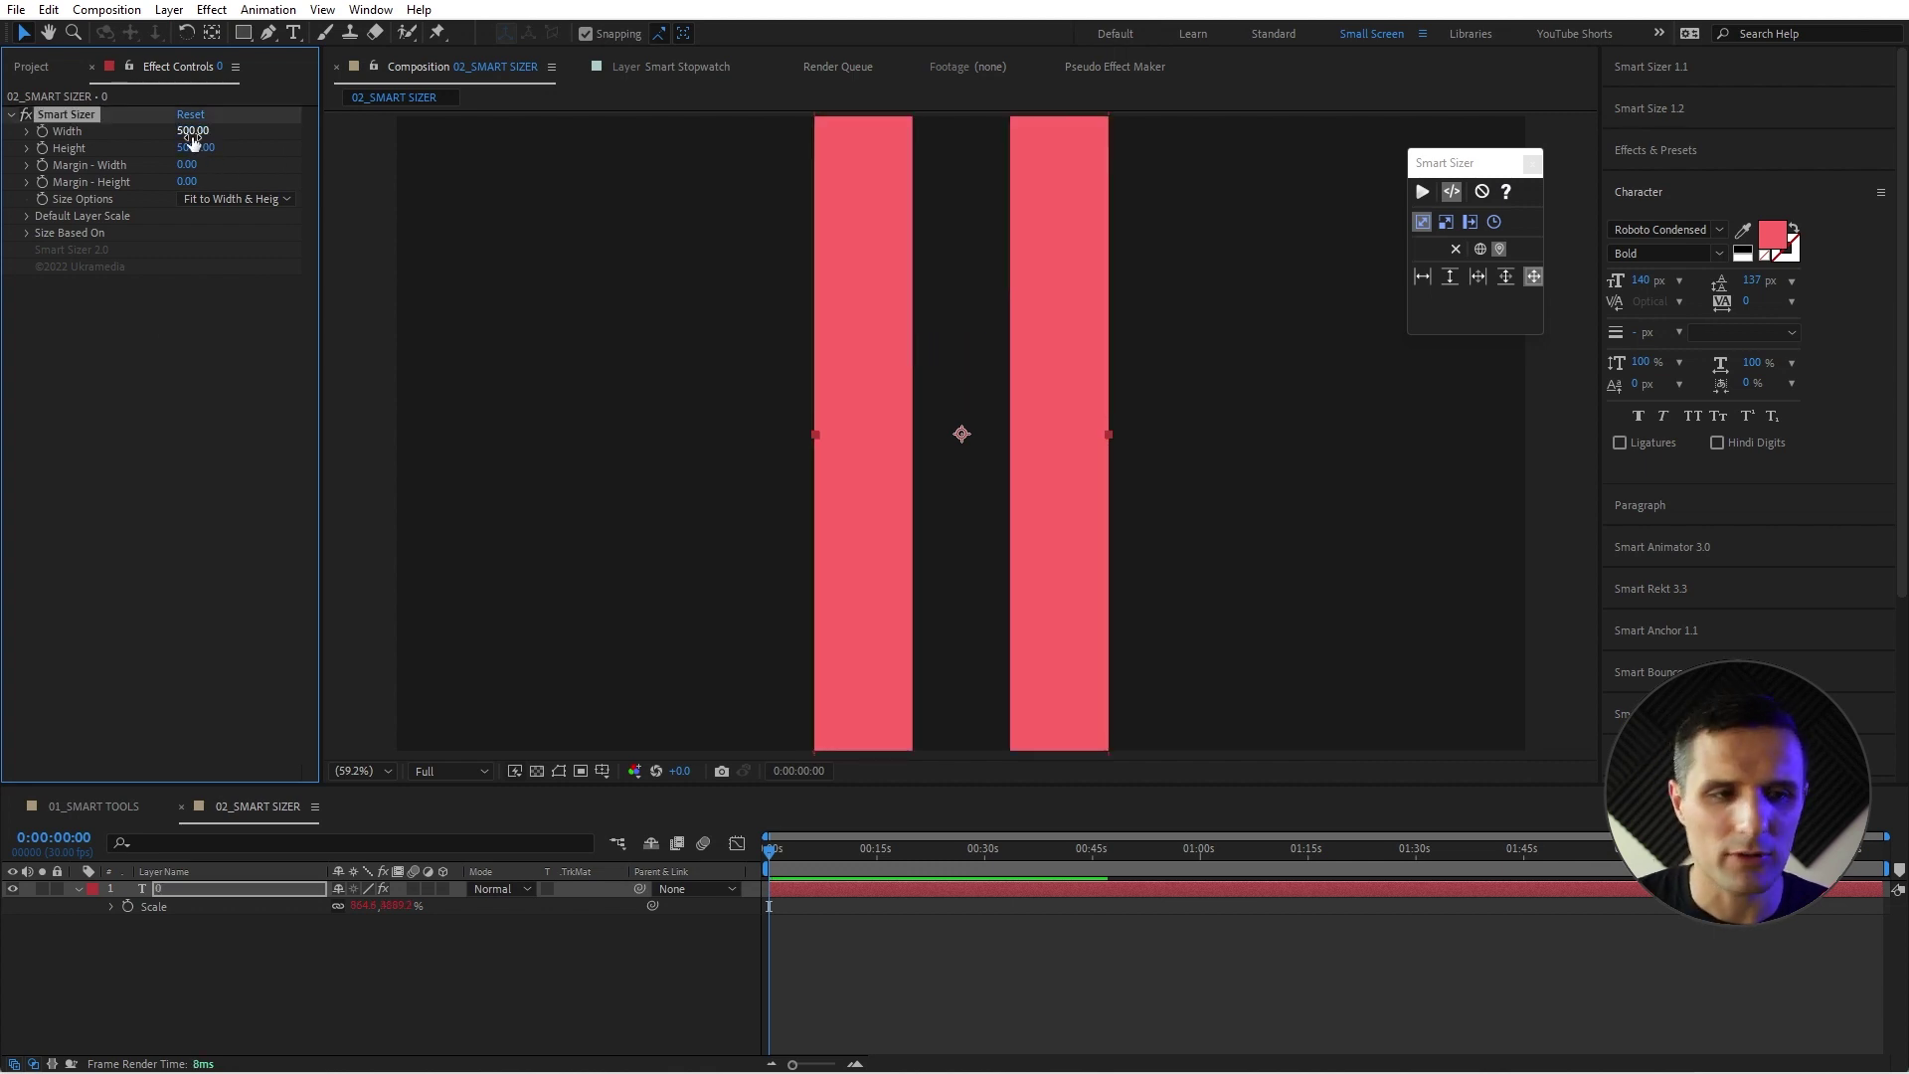
{"action": "left_click", "coordinate": [193, 133]}
{"action": "left_click", "coordinate": [198, 147]}
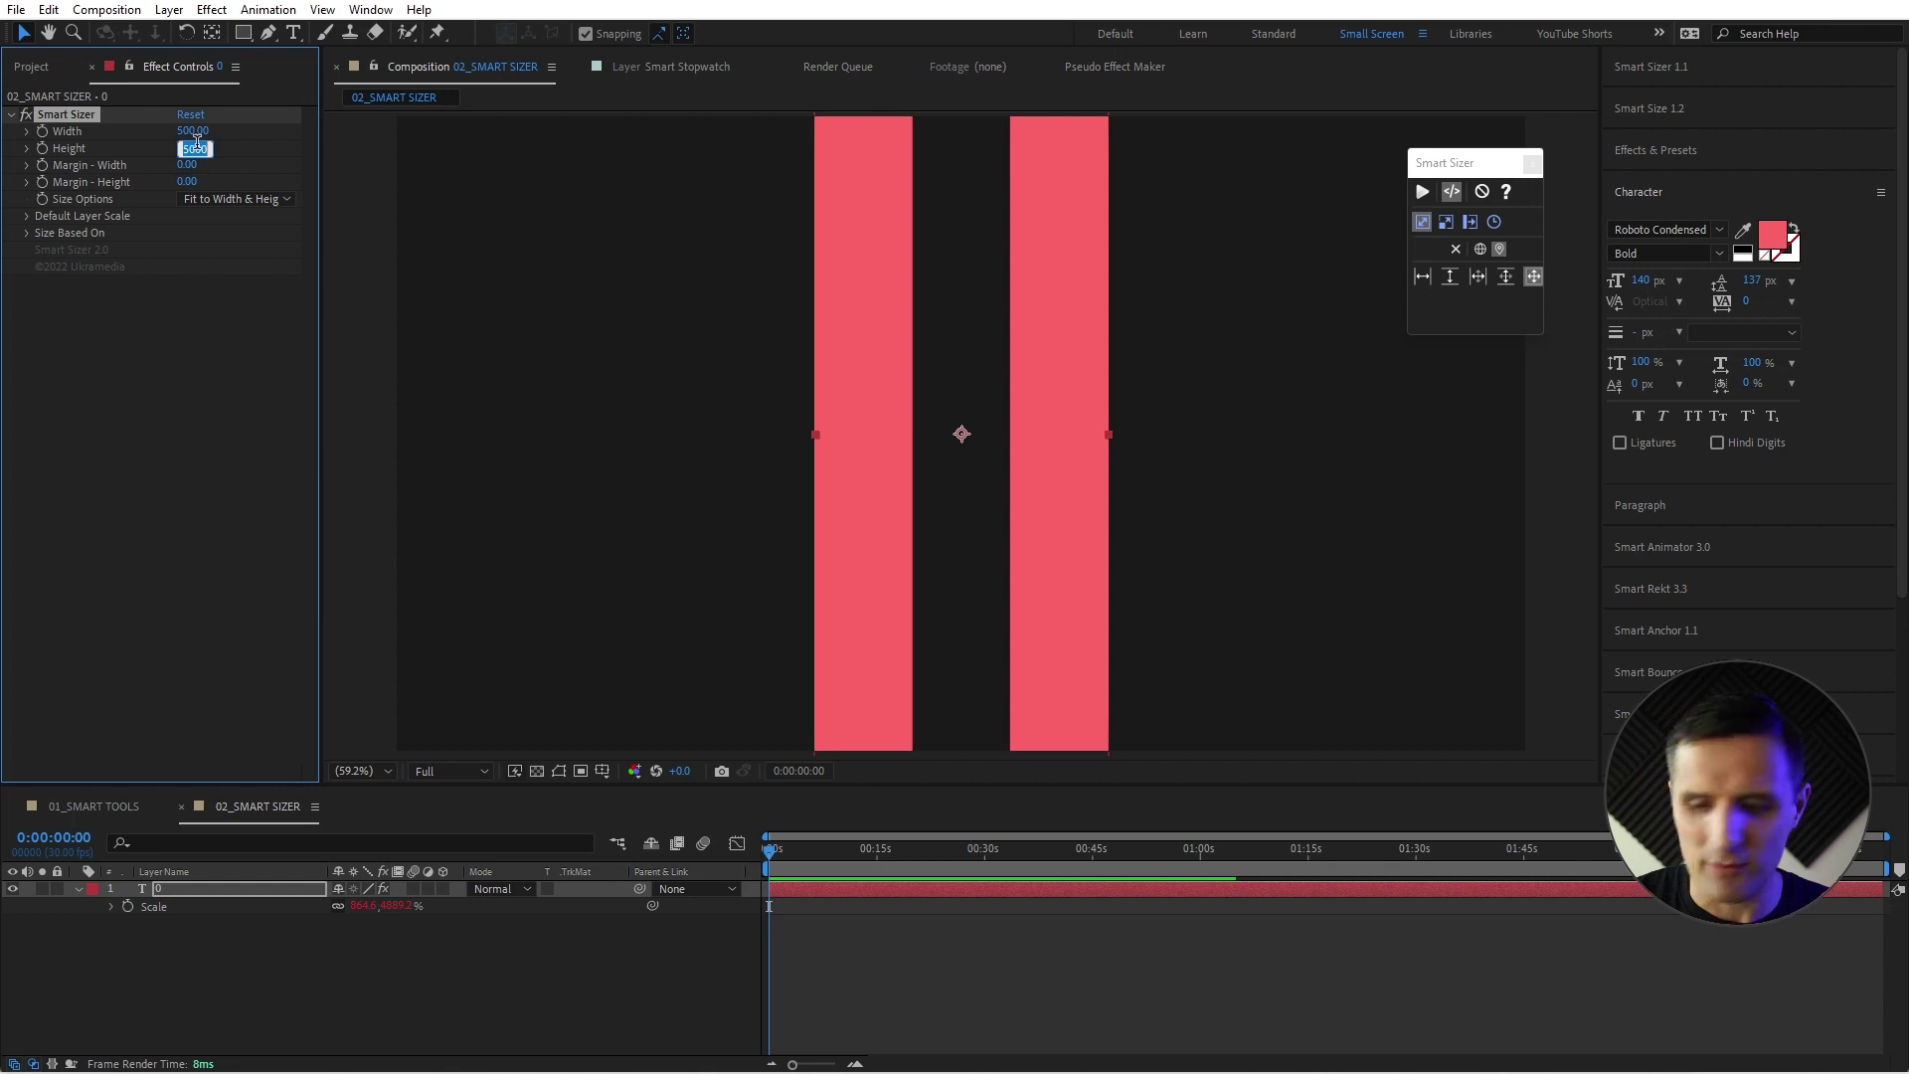
{"action": "key", "text": "Return"}
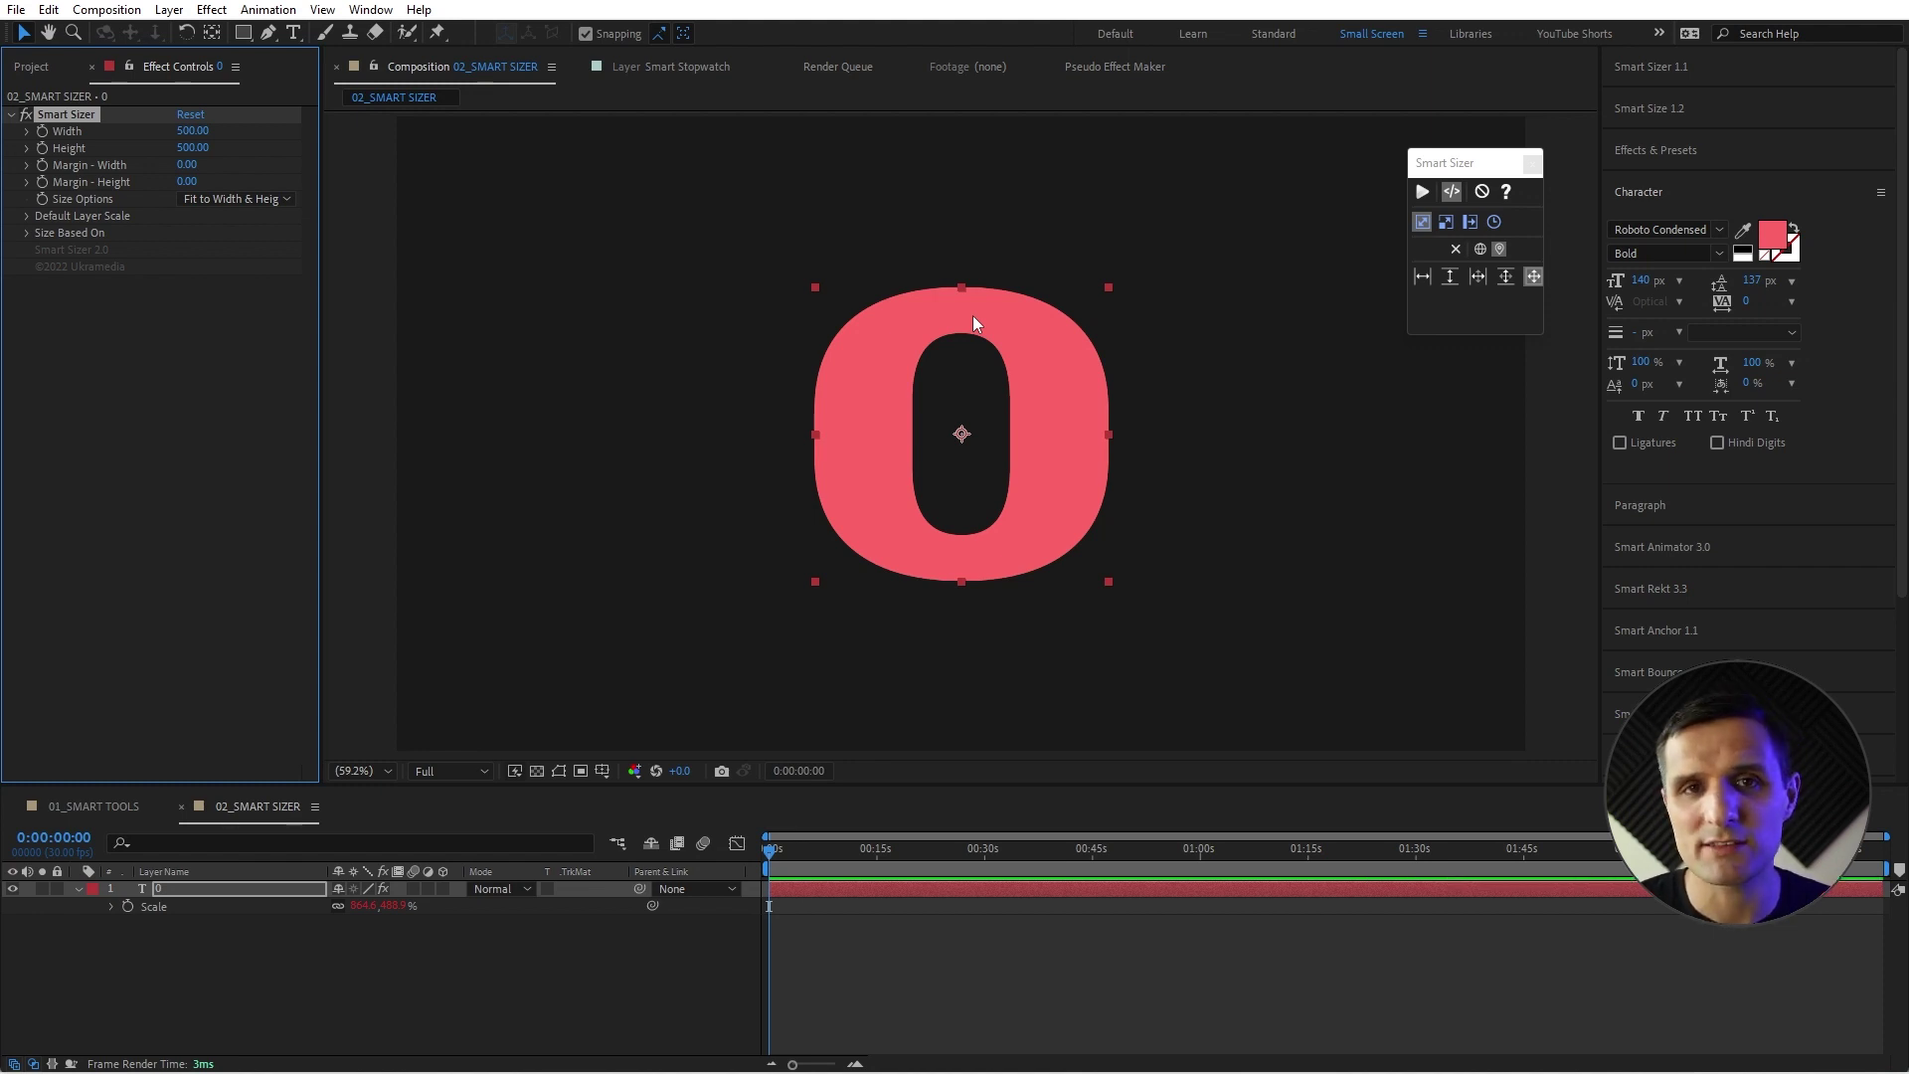
Undo repeatedly until the four coloured text lines return.
{"action": "left_click", "coordinate": [497, 955]}
{"action": "key", "text": "ctrl+z"}
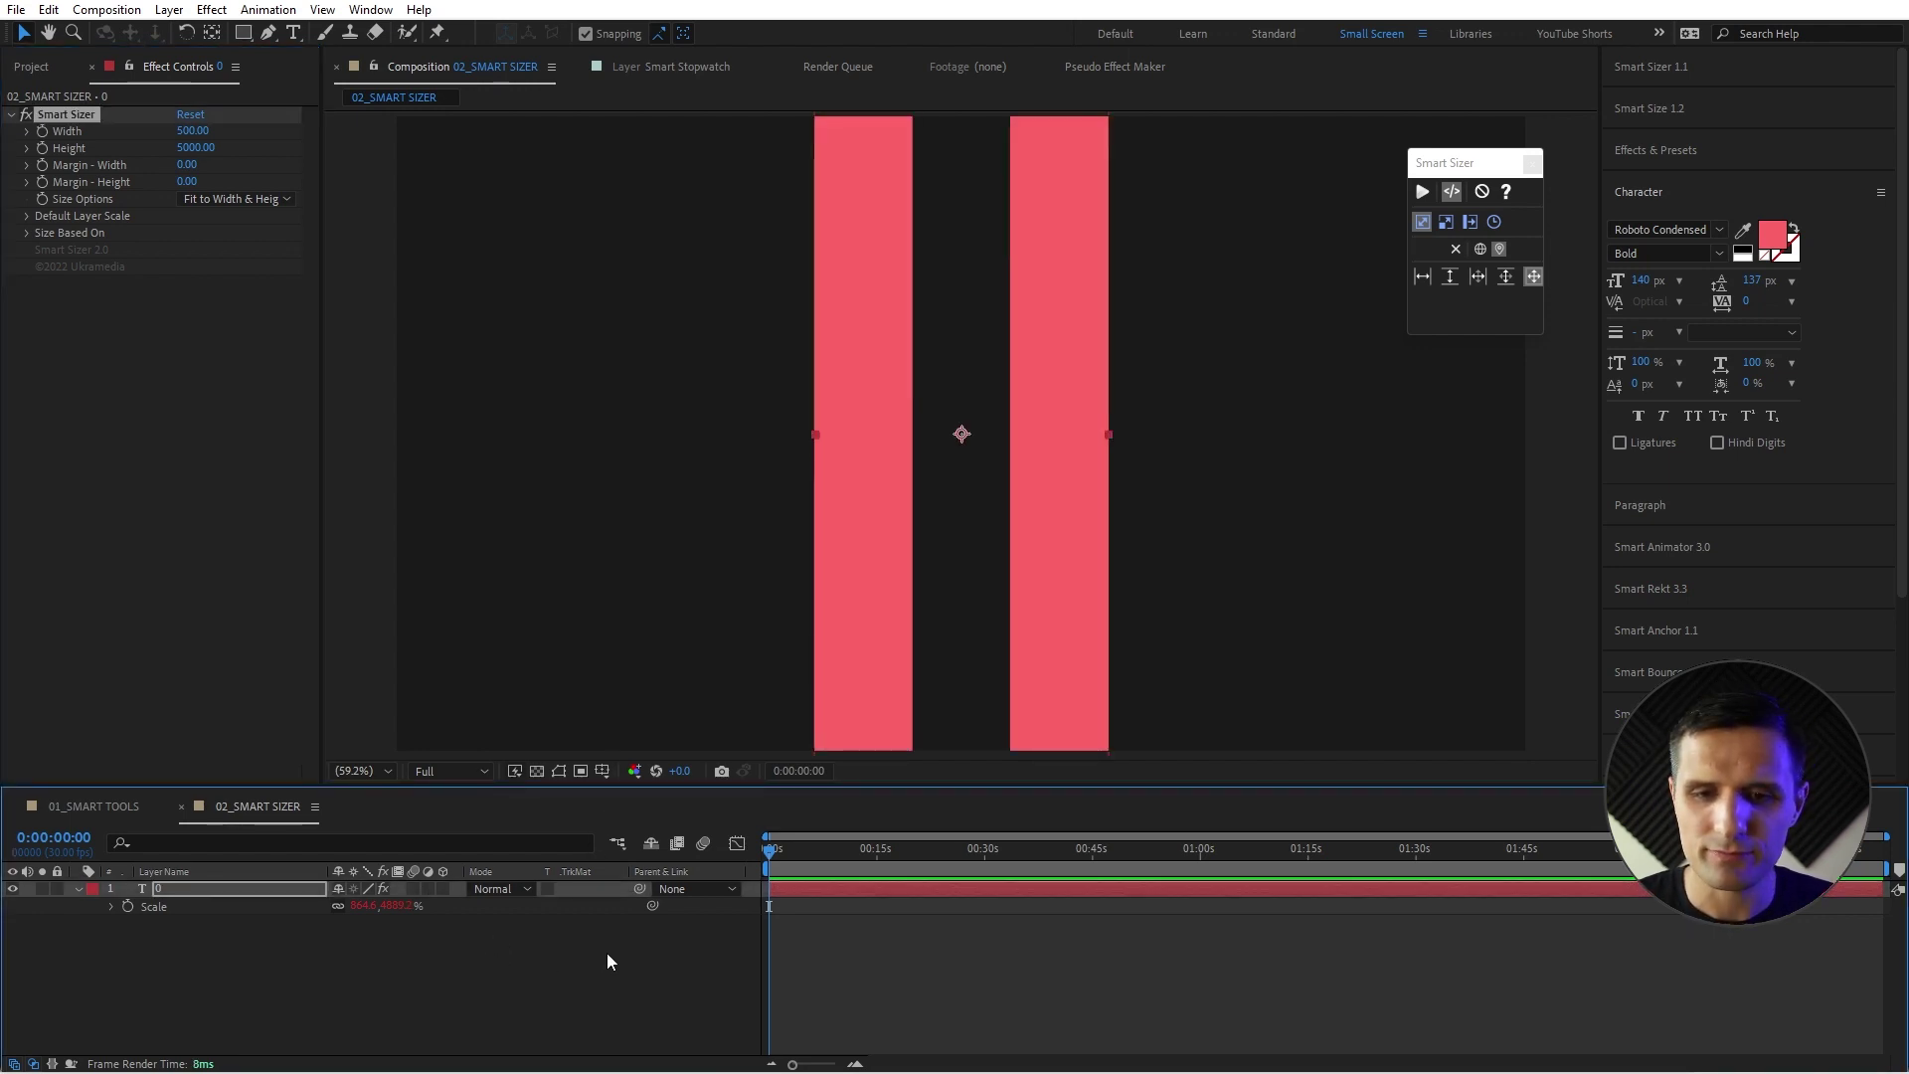
{"action": "key", "text": "ctrl+z"}
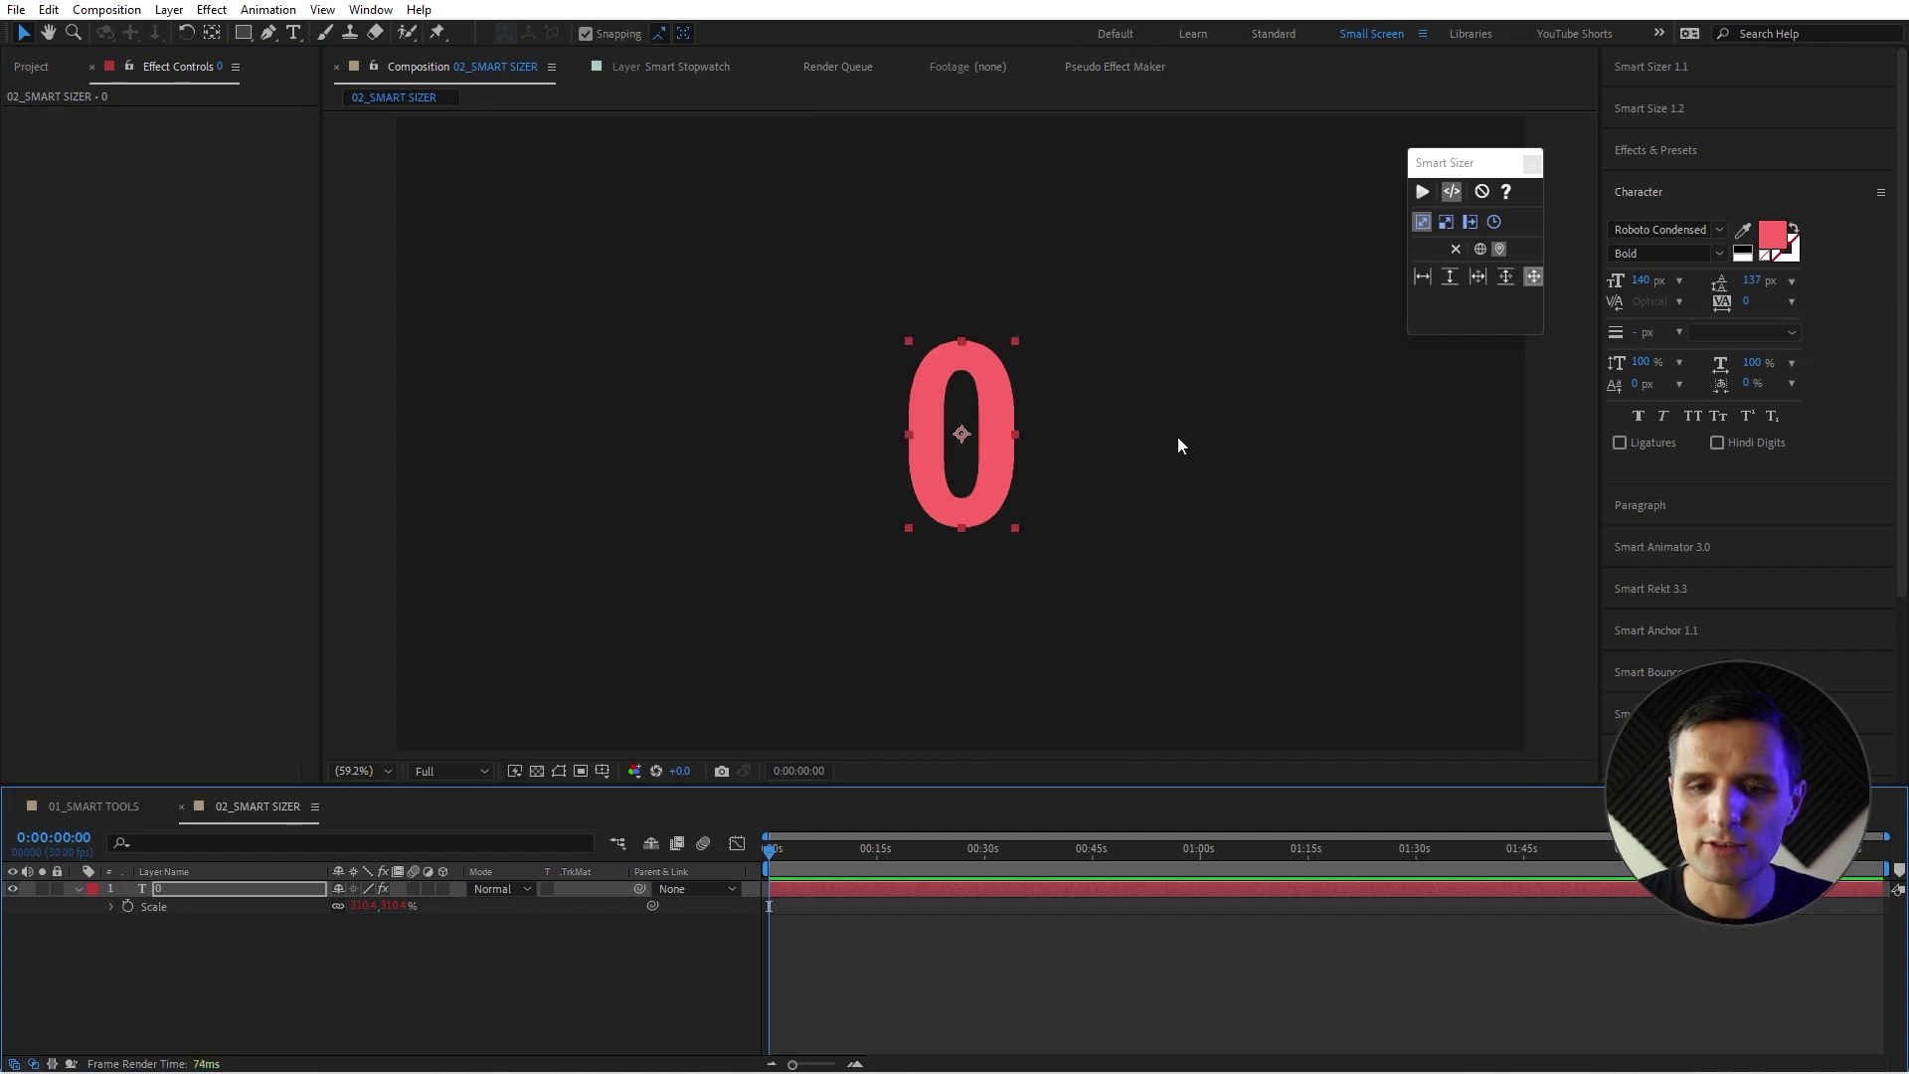
{"action": "key", "text": "ctrl+z"}
{"action": "key", "text": "ctrl+z"}
{"action": "key", "text": "ctrl+z"}
{"action": "key", "text": "ctrl+z"}
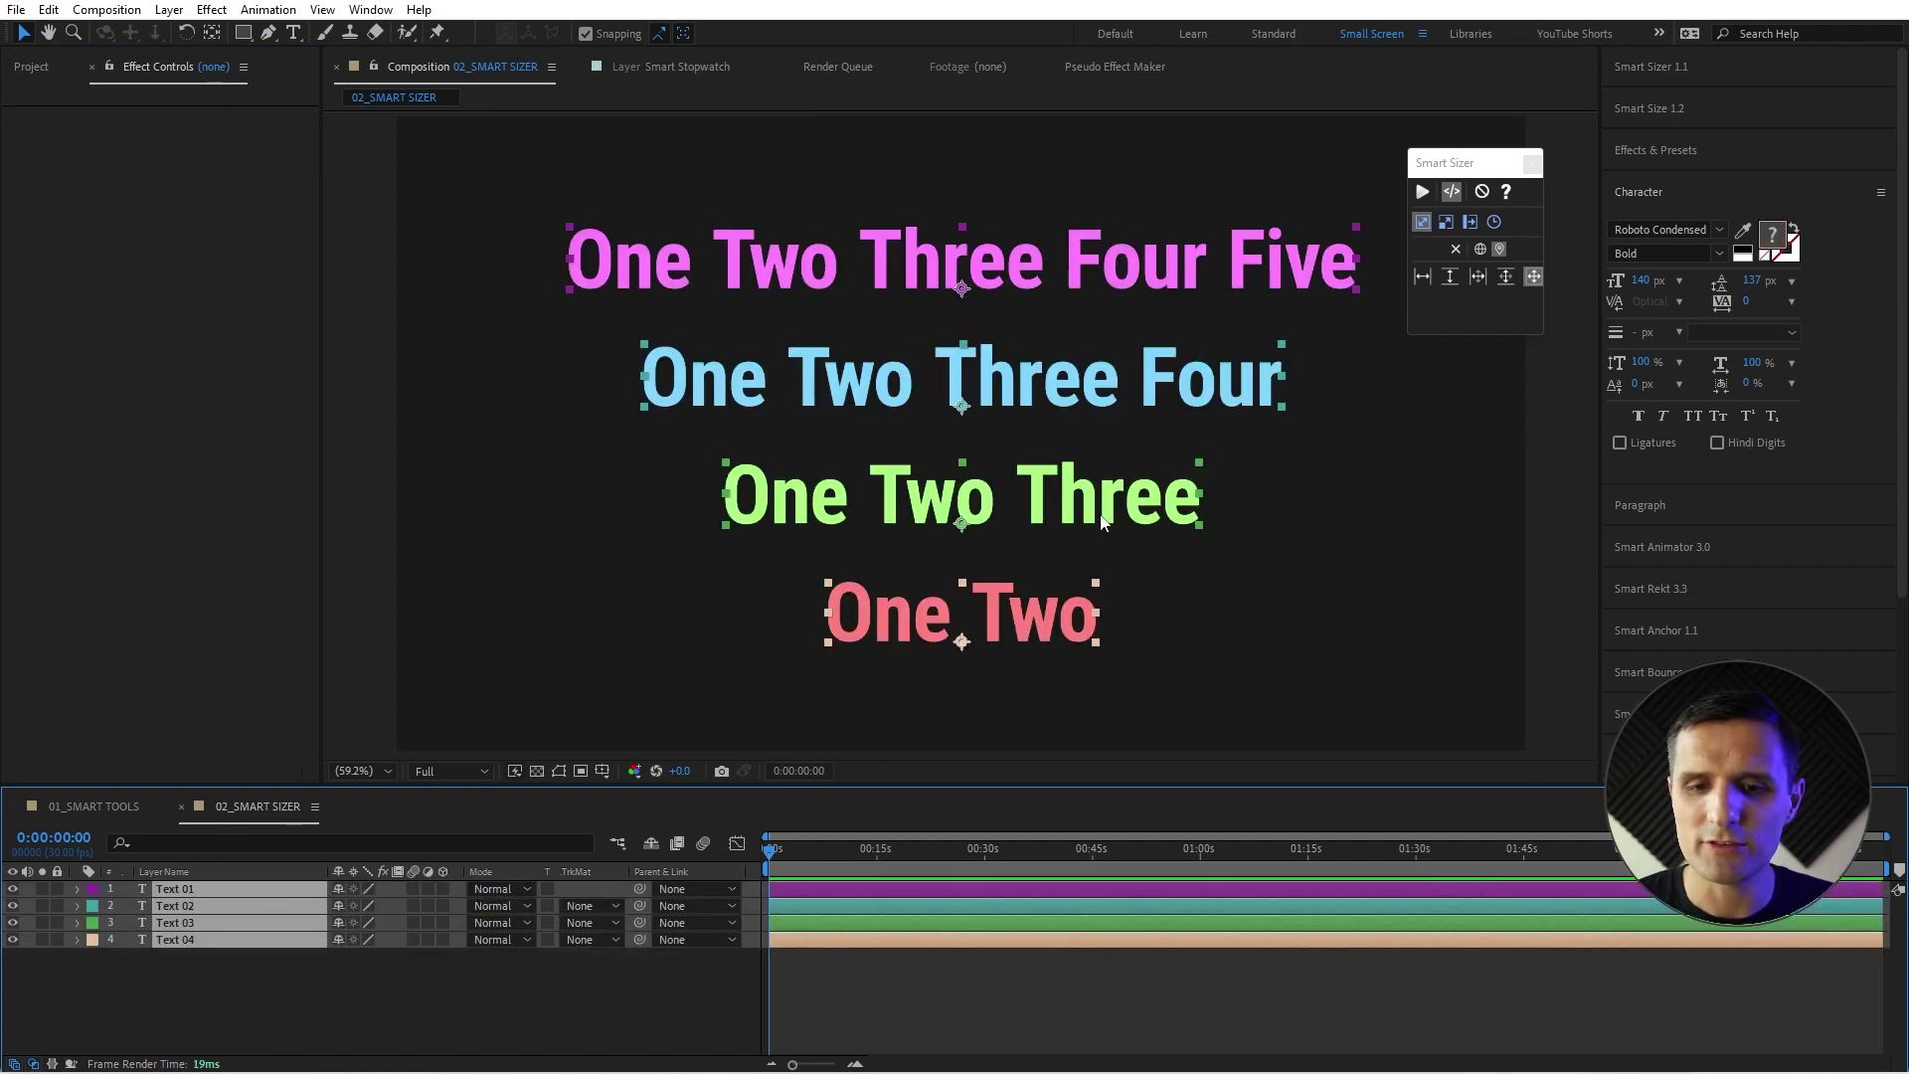
Switch Smart Sizer to custom sizing with a target width of 500.
{"action": "left_click", "coordinate": [1457, 192]}
{"action": "left_click", "coordinate": [1444, 225]}
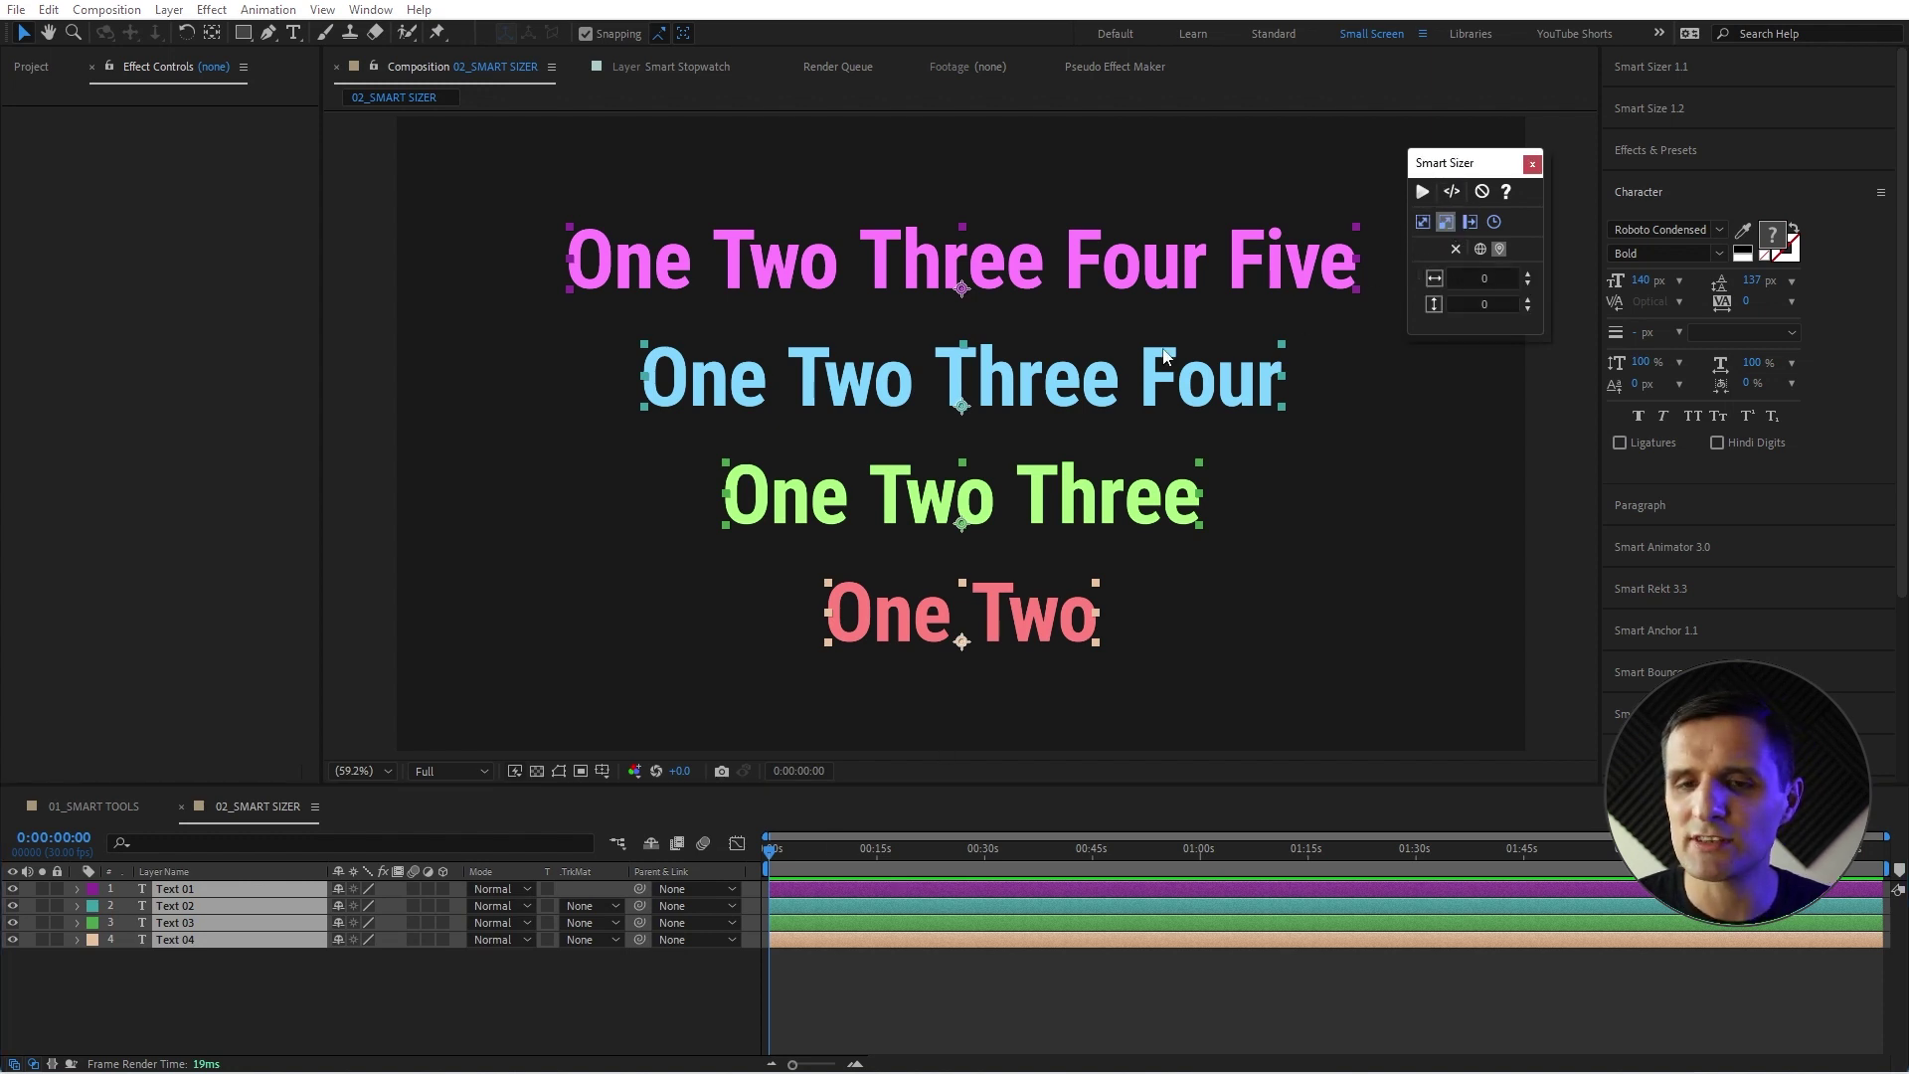
{"action": "left_click", "coordinate": [1486, 278]}
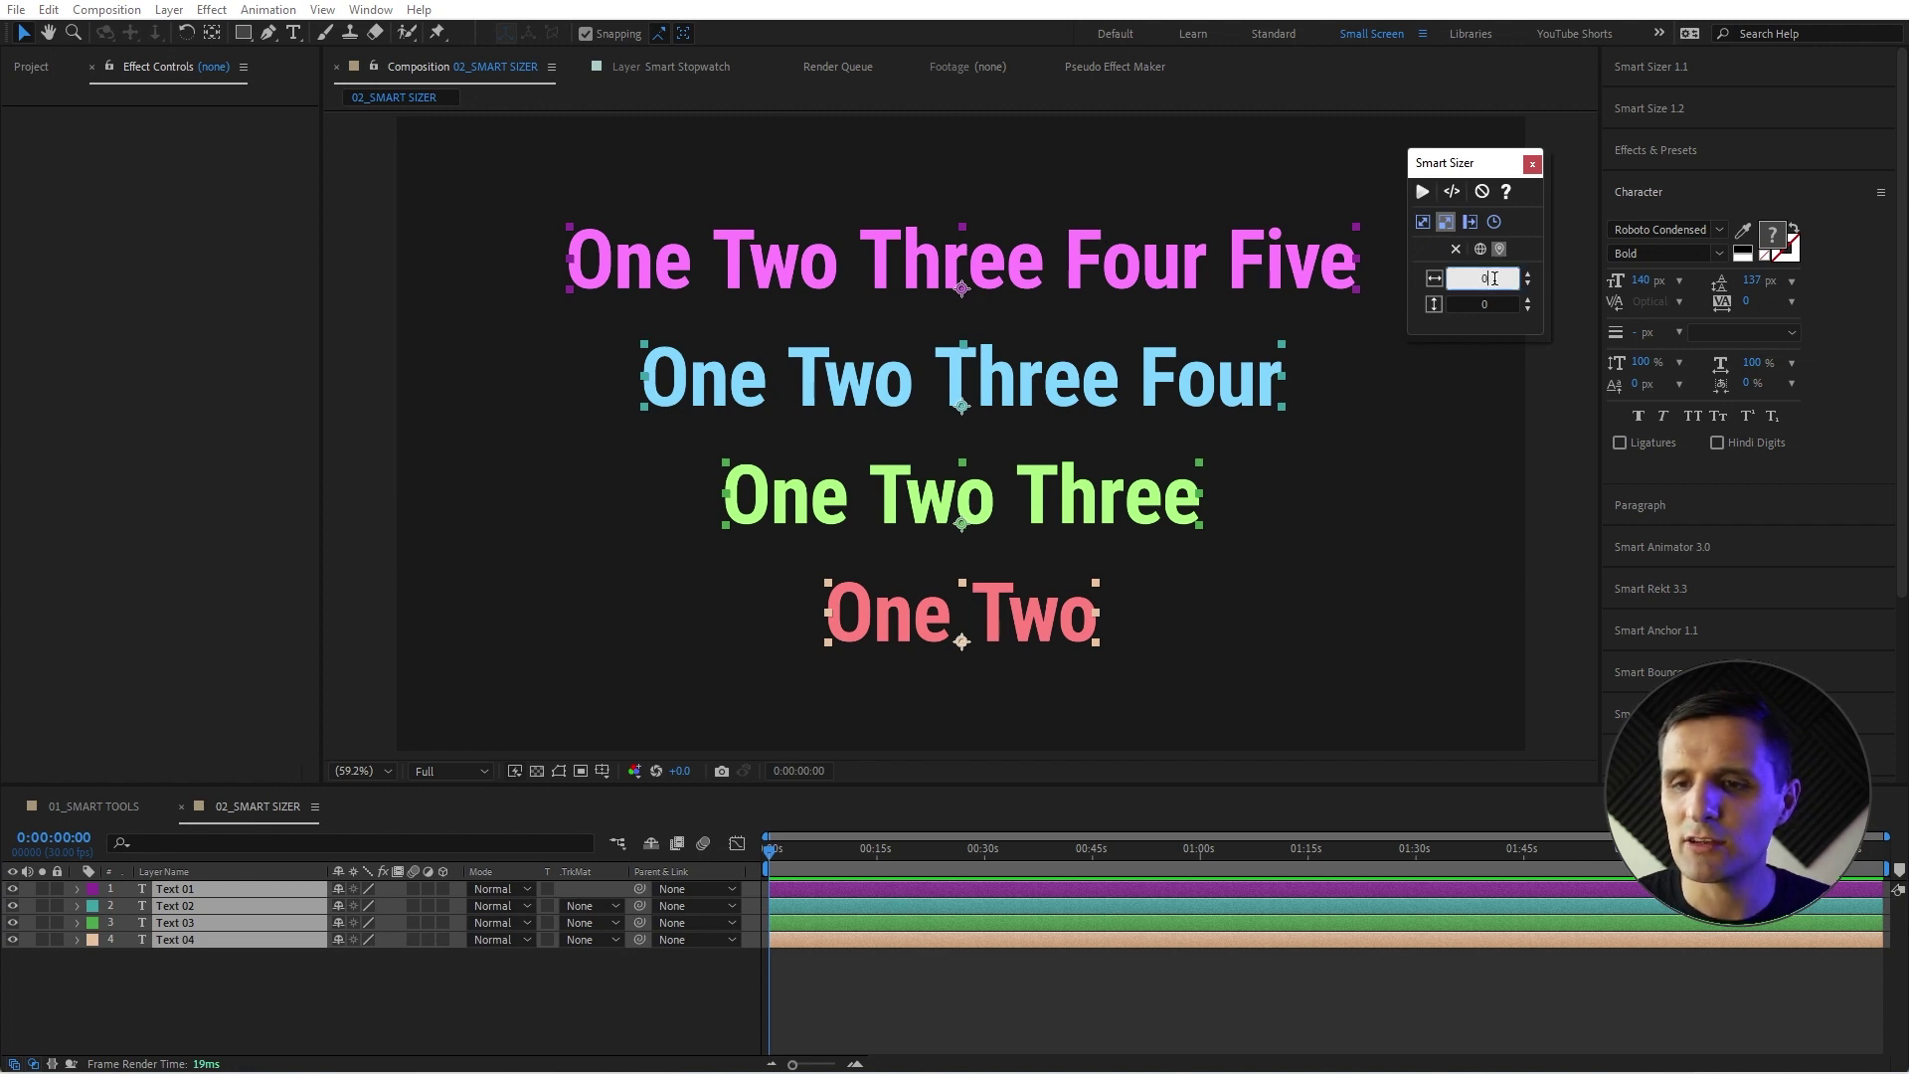
{"action": "type", "text": "500"}
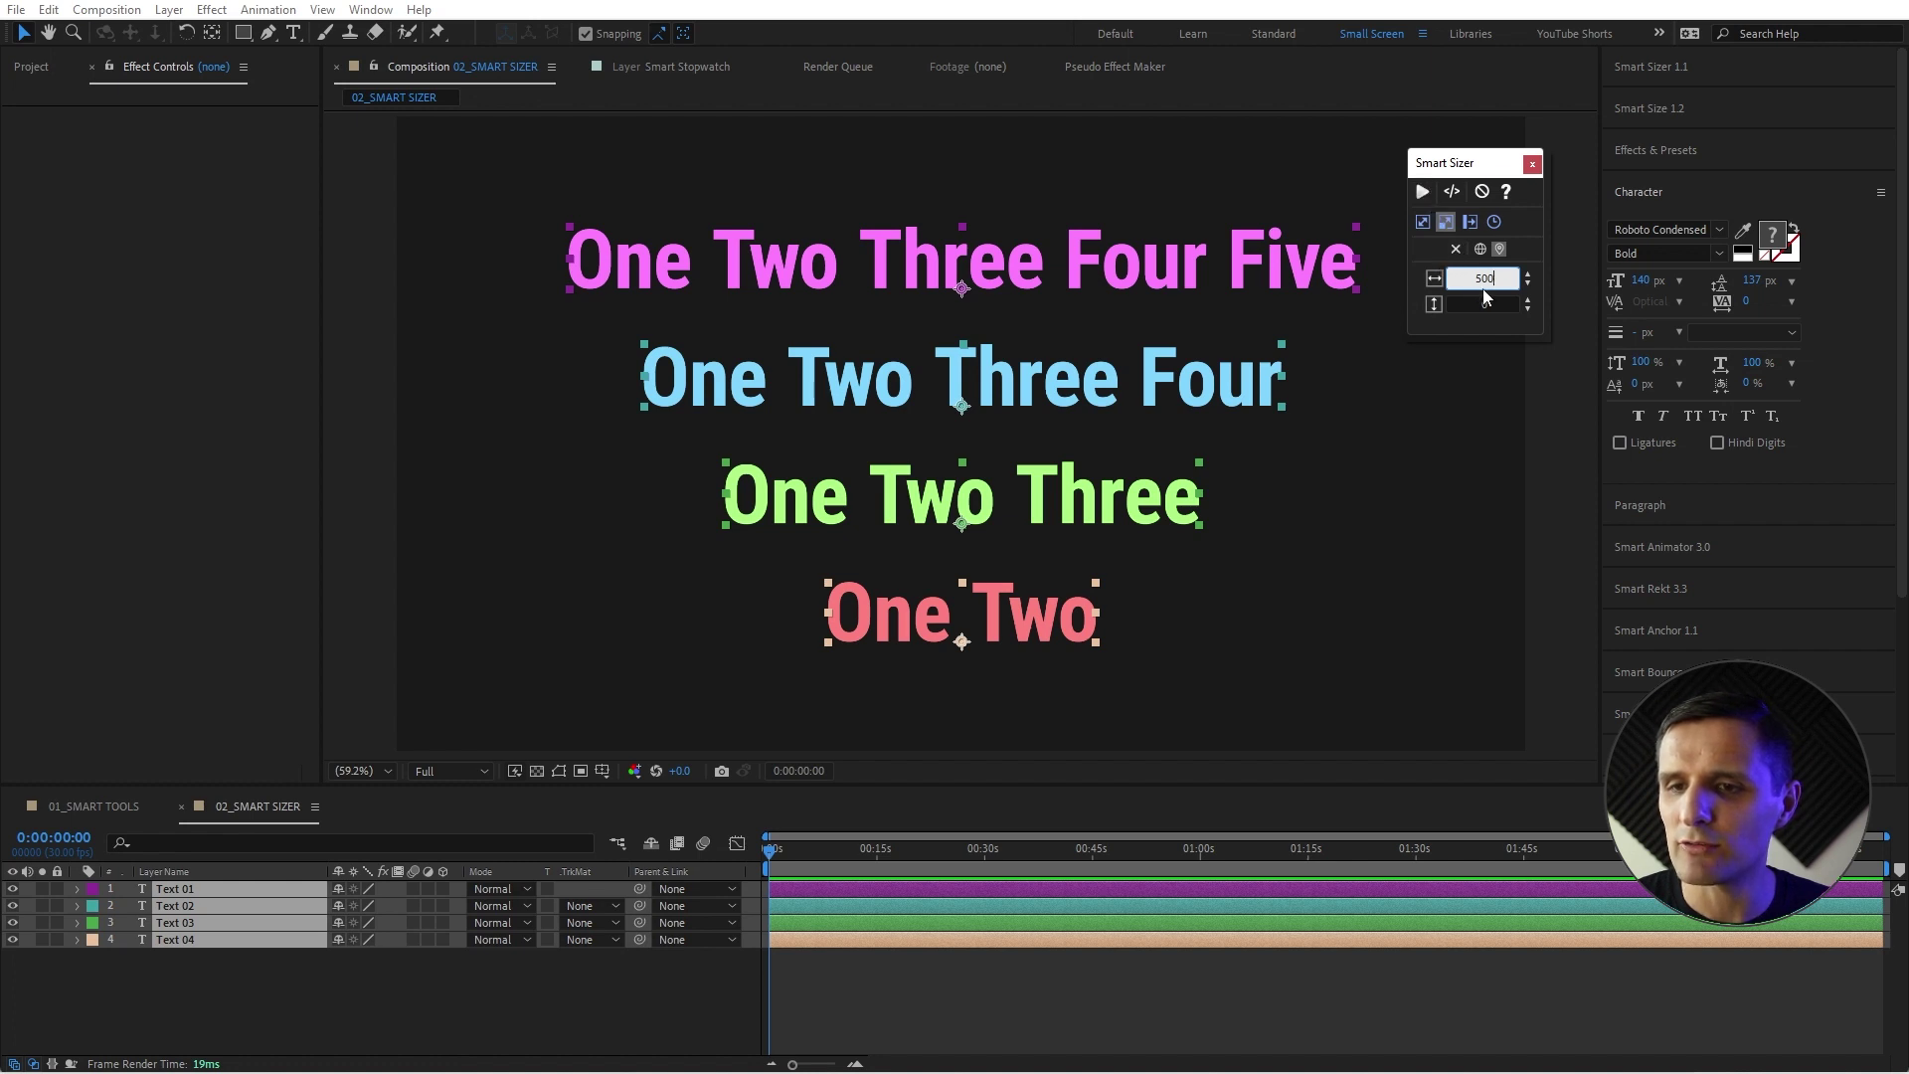
{"action": "key", "text": "Return"}
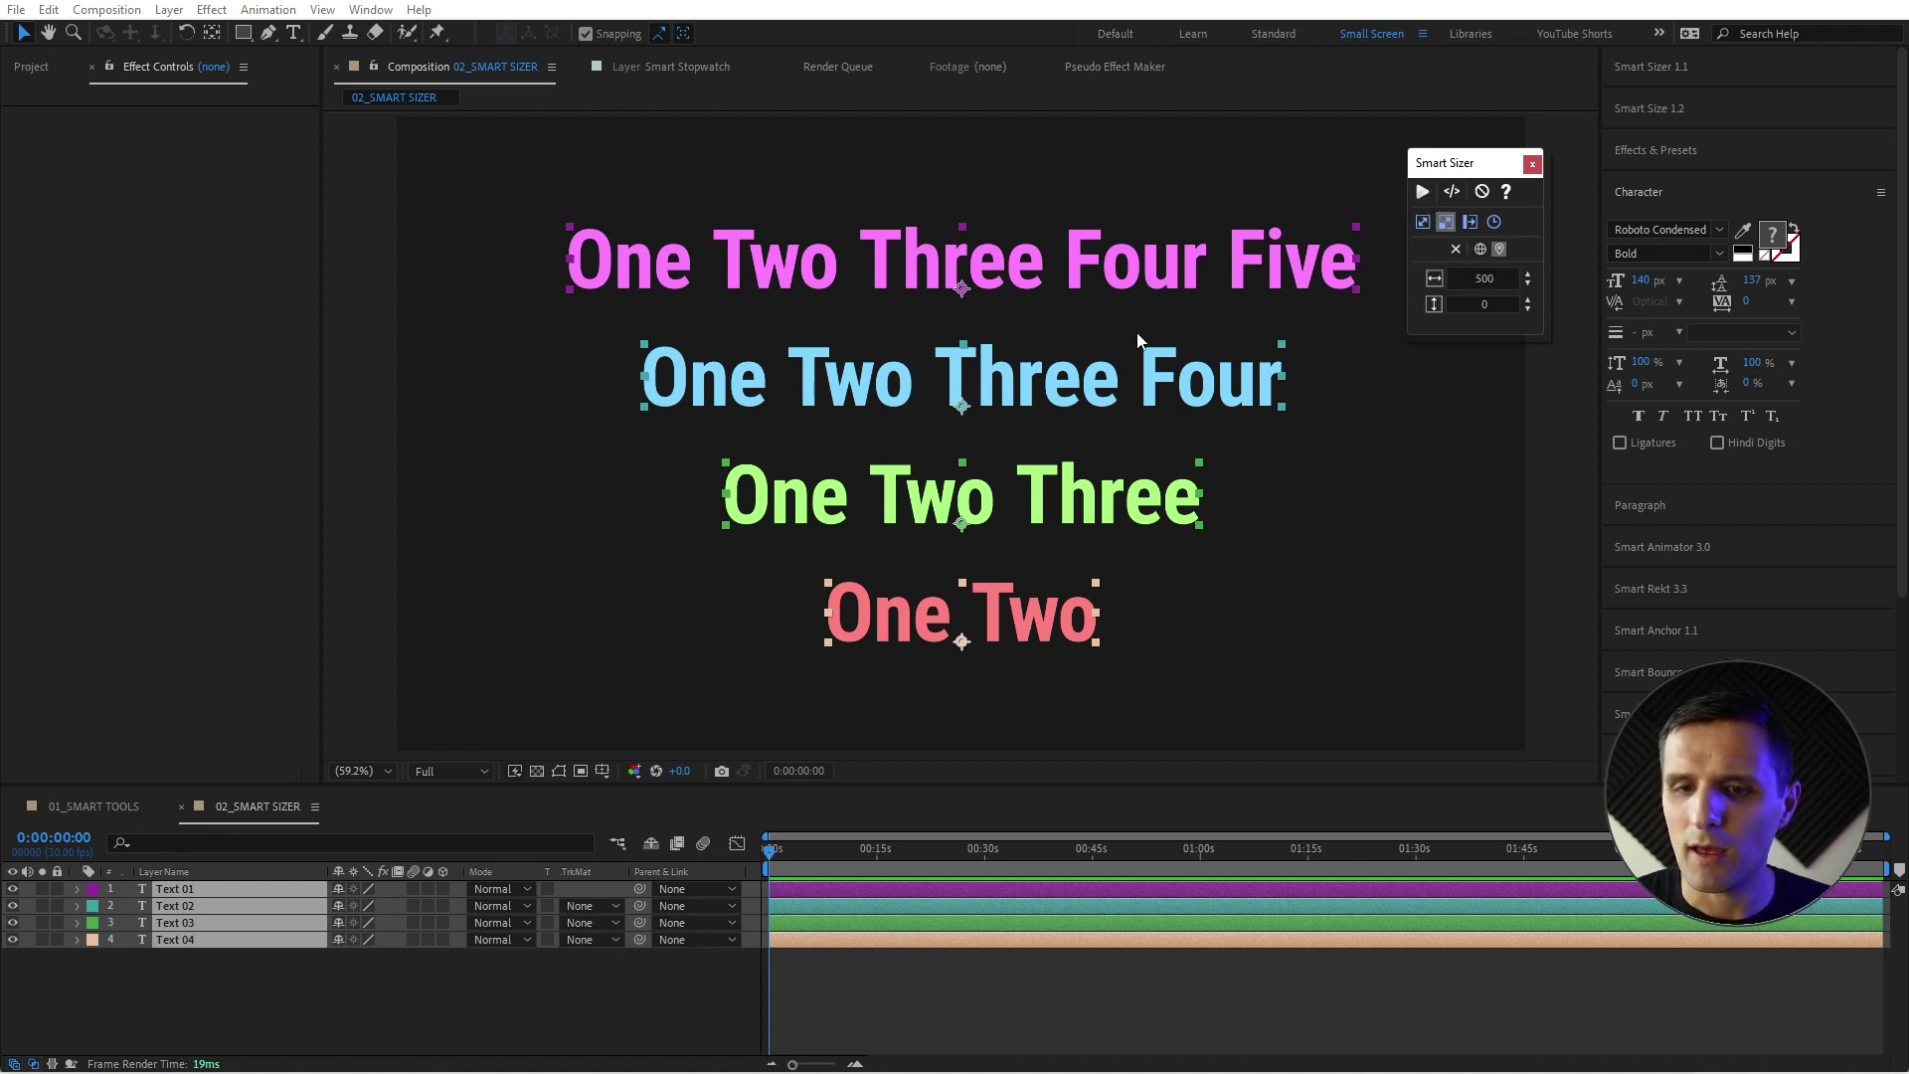
Apply Smart Sizer with Limit to Width, resizing the four lines to a shared 500 width.
{"action": "left_click", "coordinate": [1423, 223]}
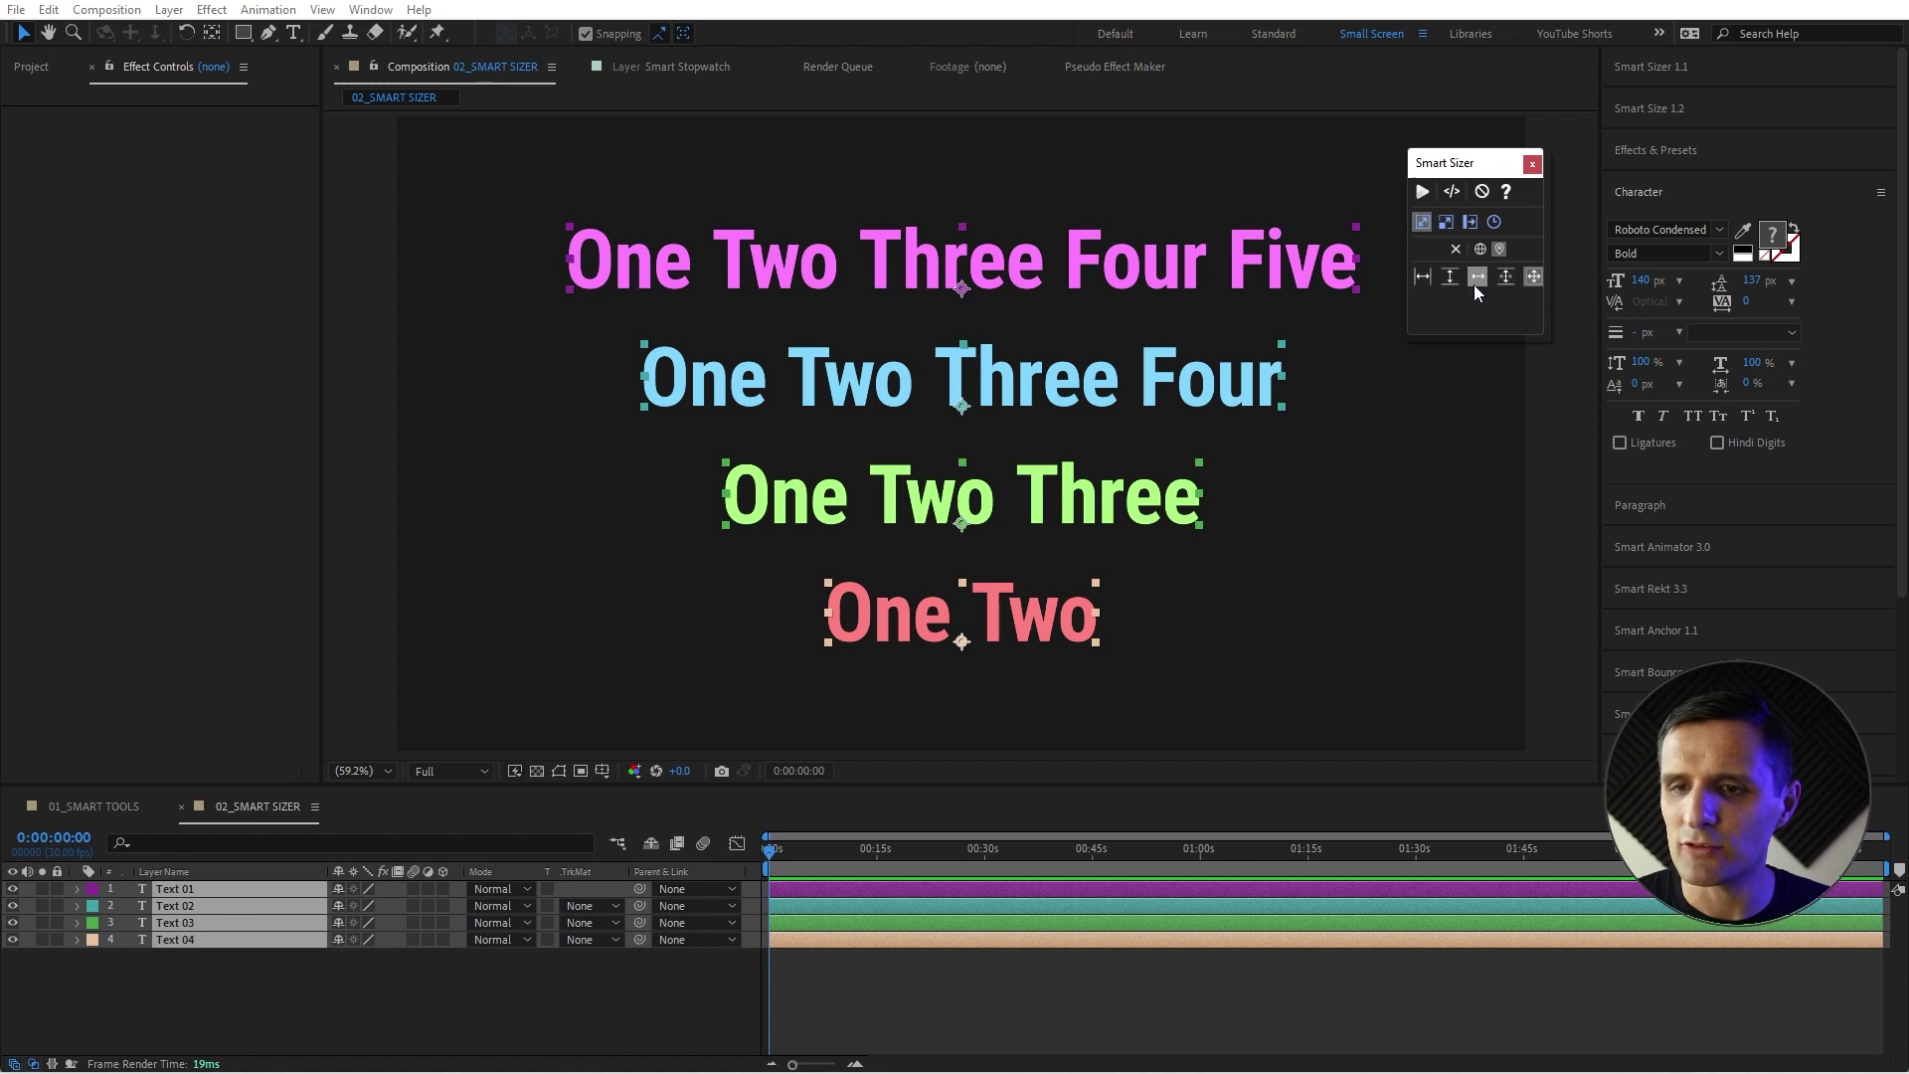
{"action": "left_click", "coordinate": [1480, 281]}
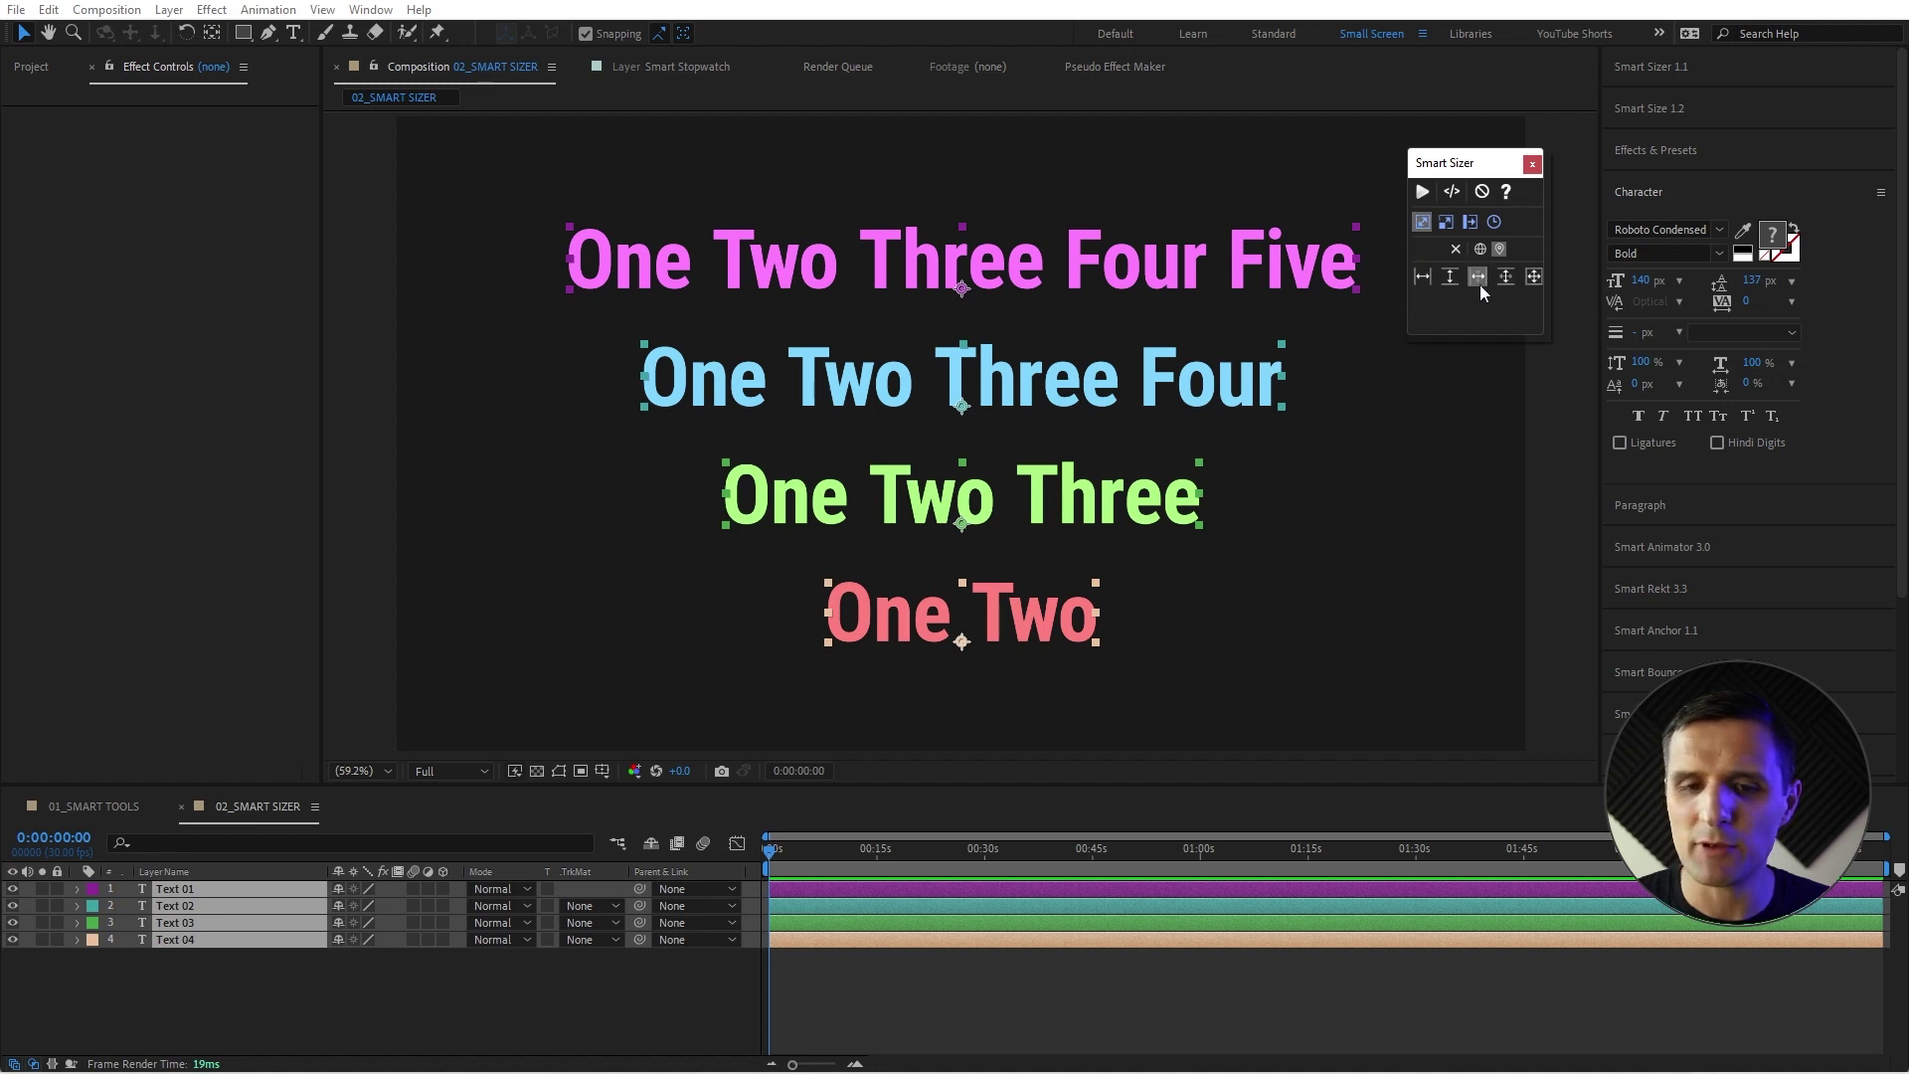
{"action": "left_click", "coordinate": [1423, 191]}
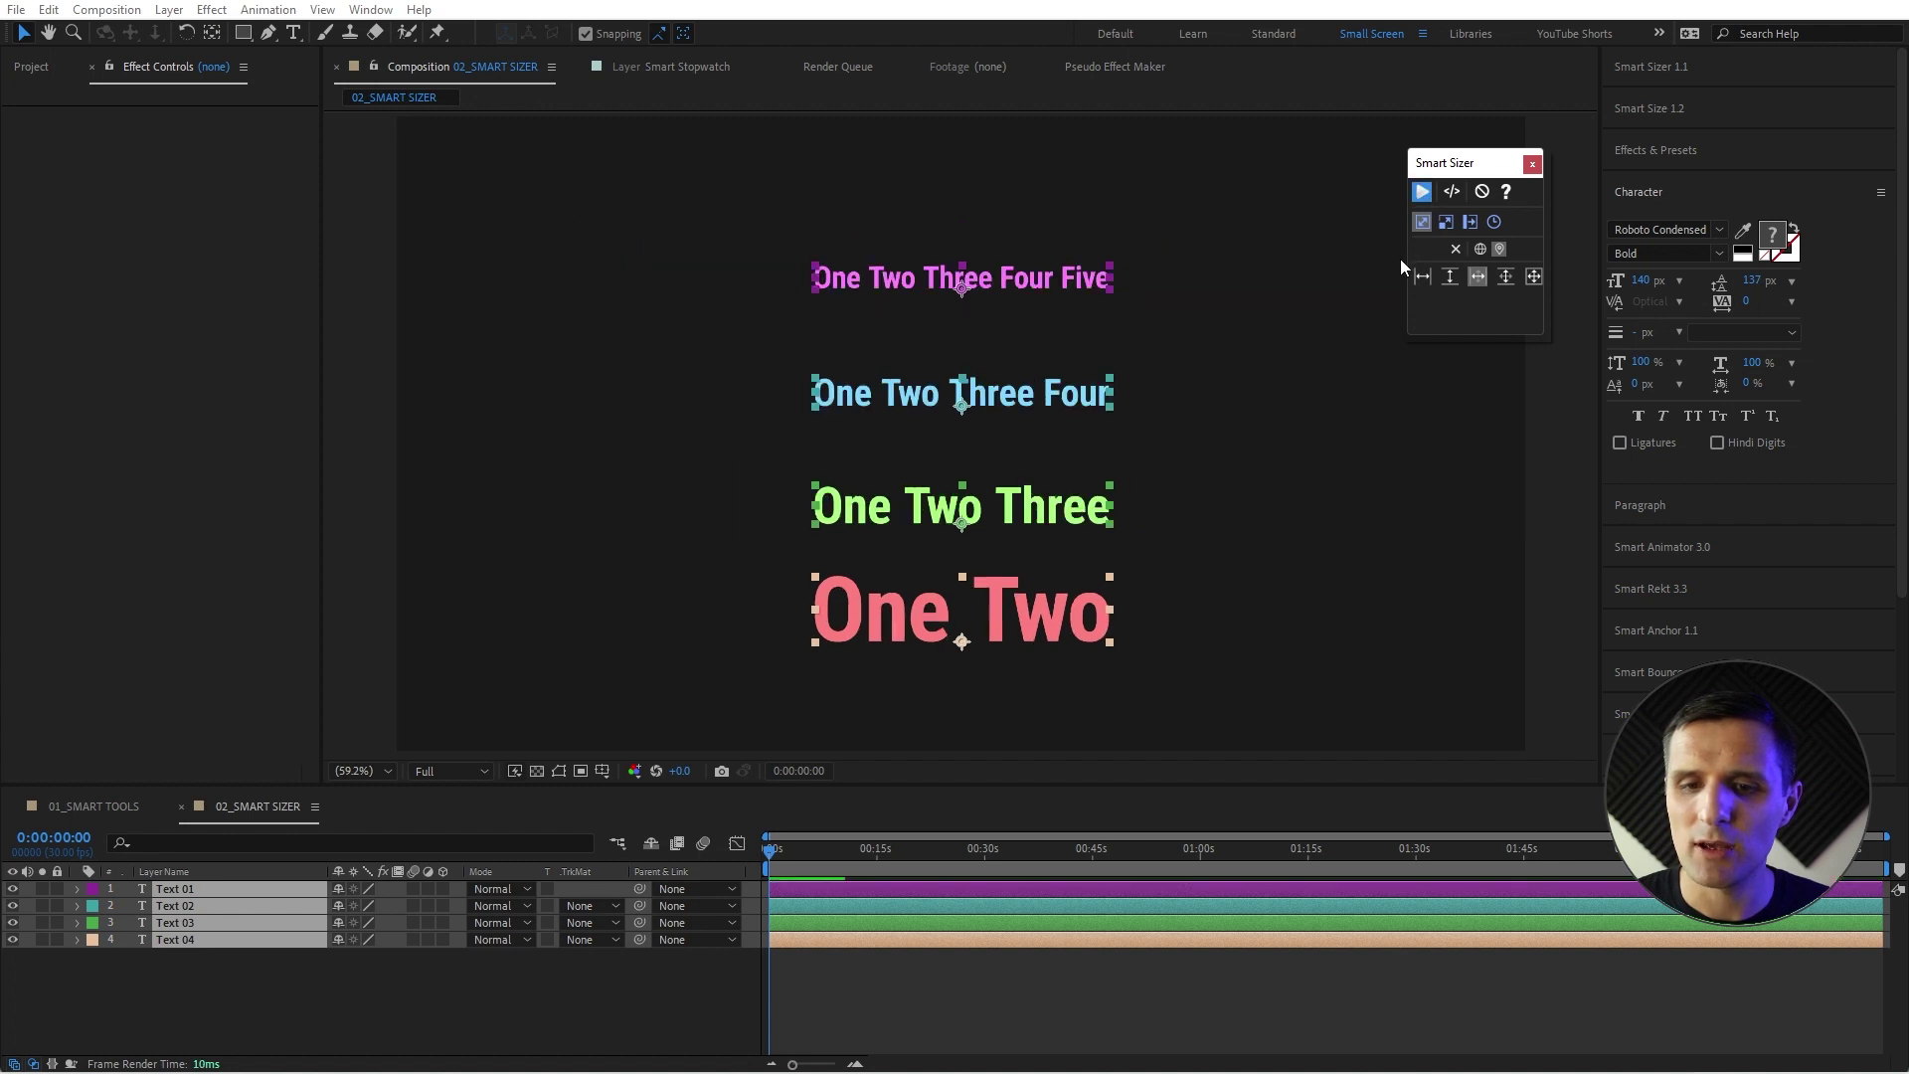
{"action": "left_click", "coordinate": [1285, 409]}
{"action": "left_click", "coordinate": [243, 33]}
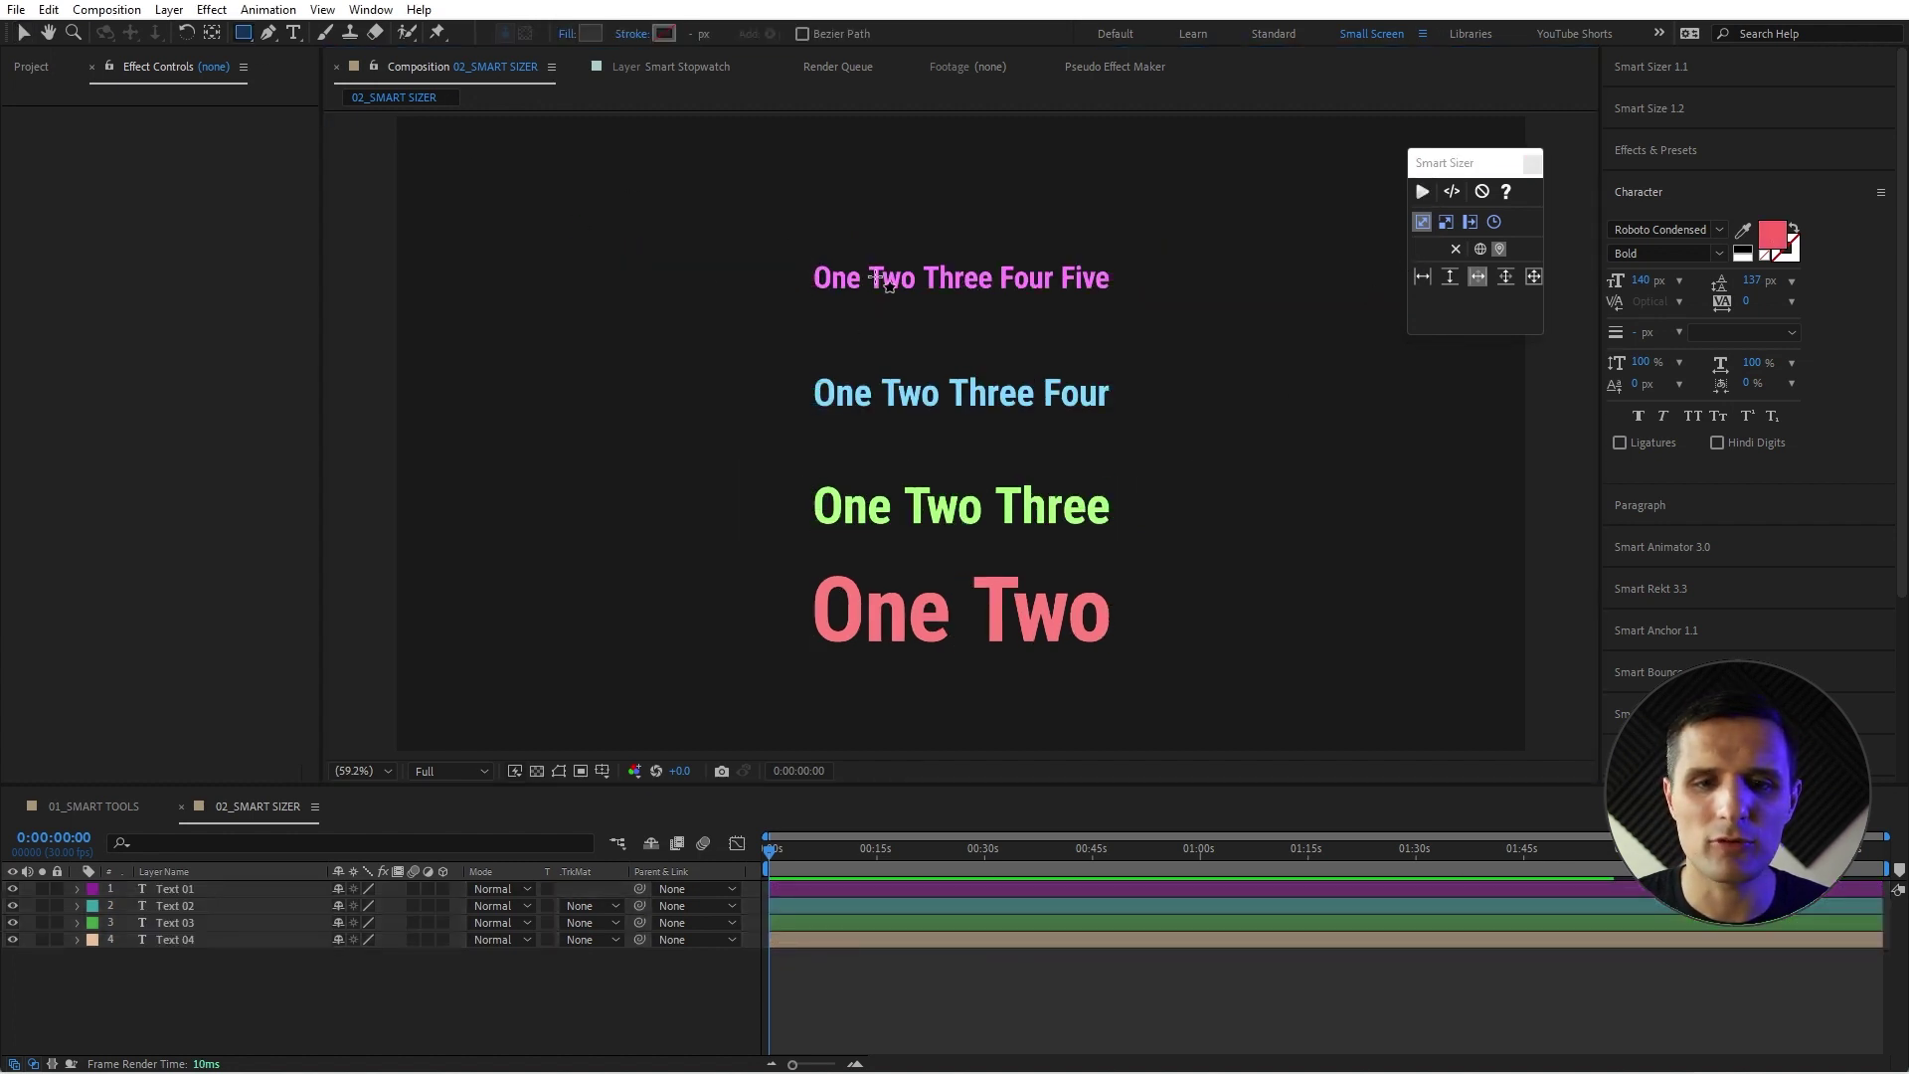
Draw a test rectangle over the top line and set its width to 500.
{"action": "left_click_drag", "start_coordinate": [815, 218], "coordinate": [1109, 276]}
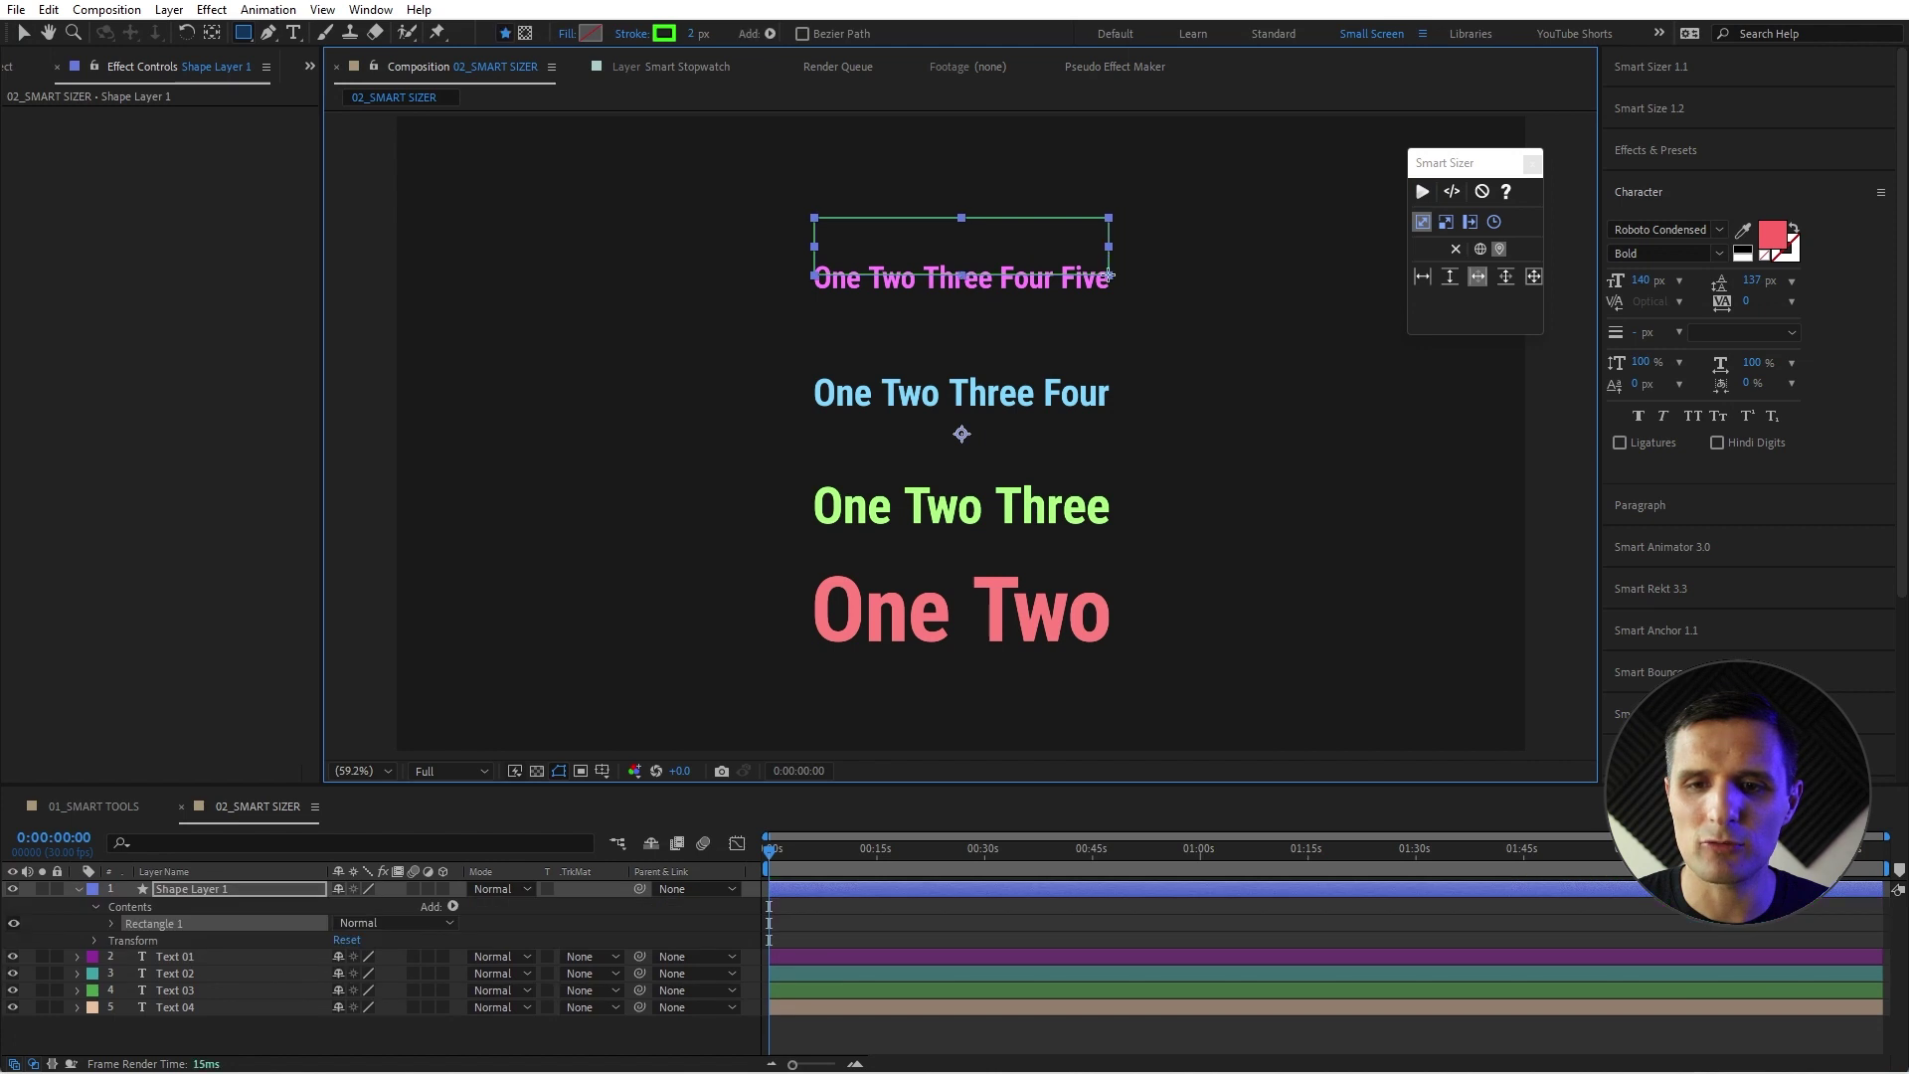
{"action": "left_click", "coordinate": [111, 923]}
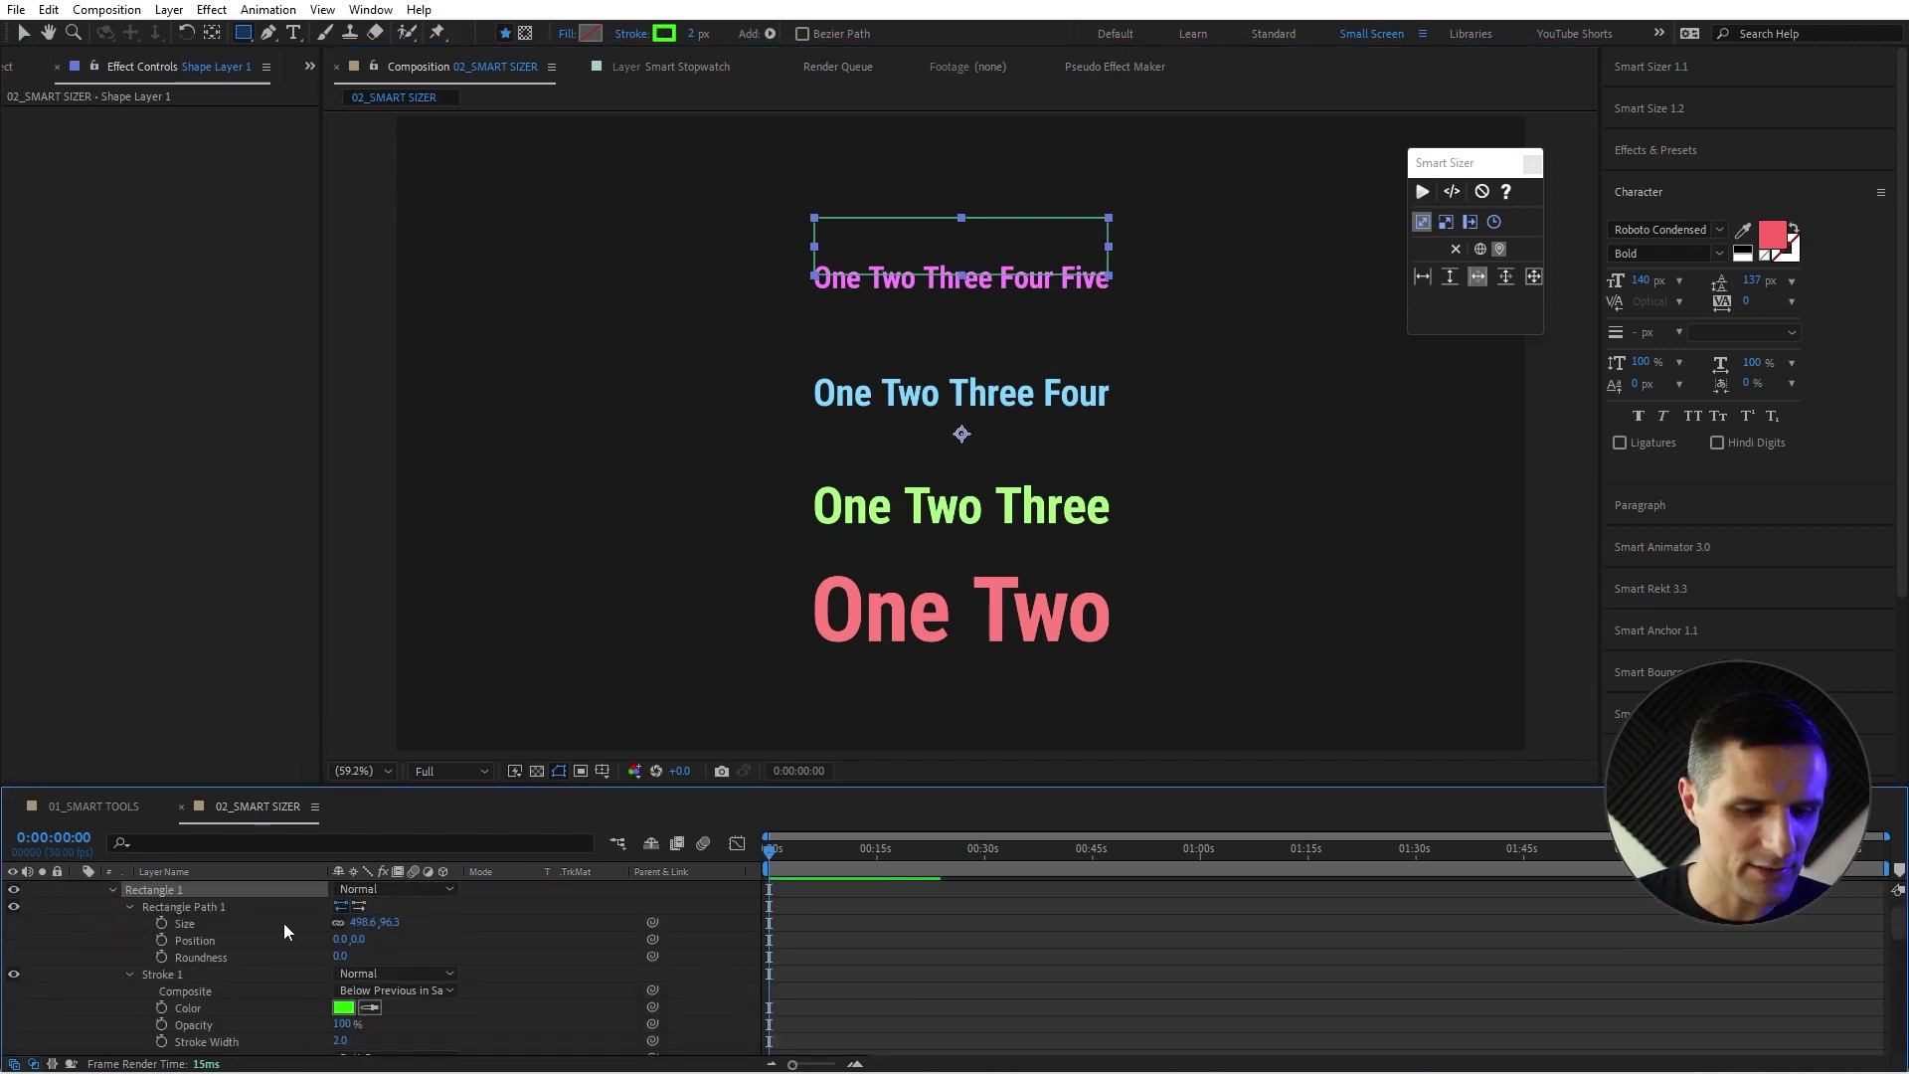
{"action": "left_click", "coordinate": [370, 923]}
{"action": "type", "text": "500"}
{"action": "key", "text": "Return"}
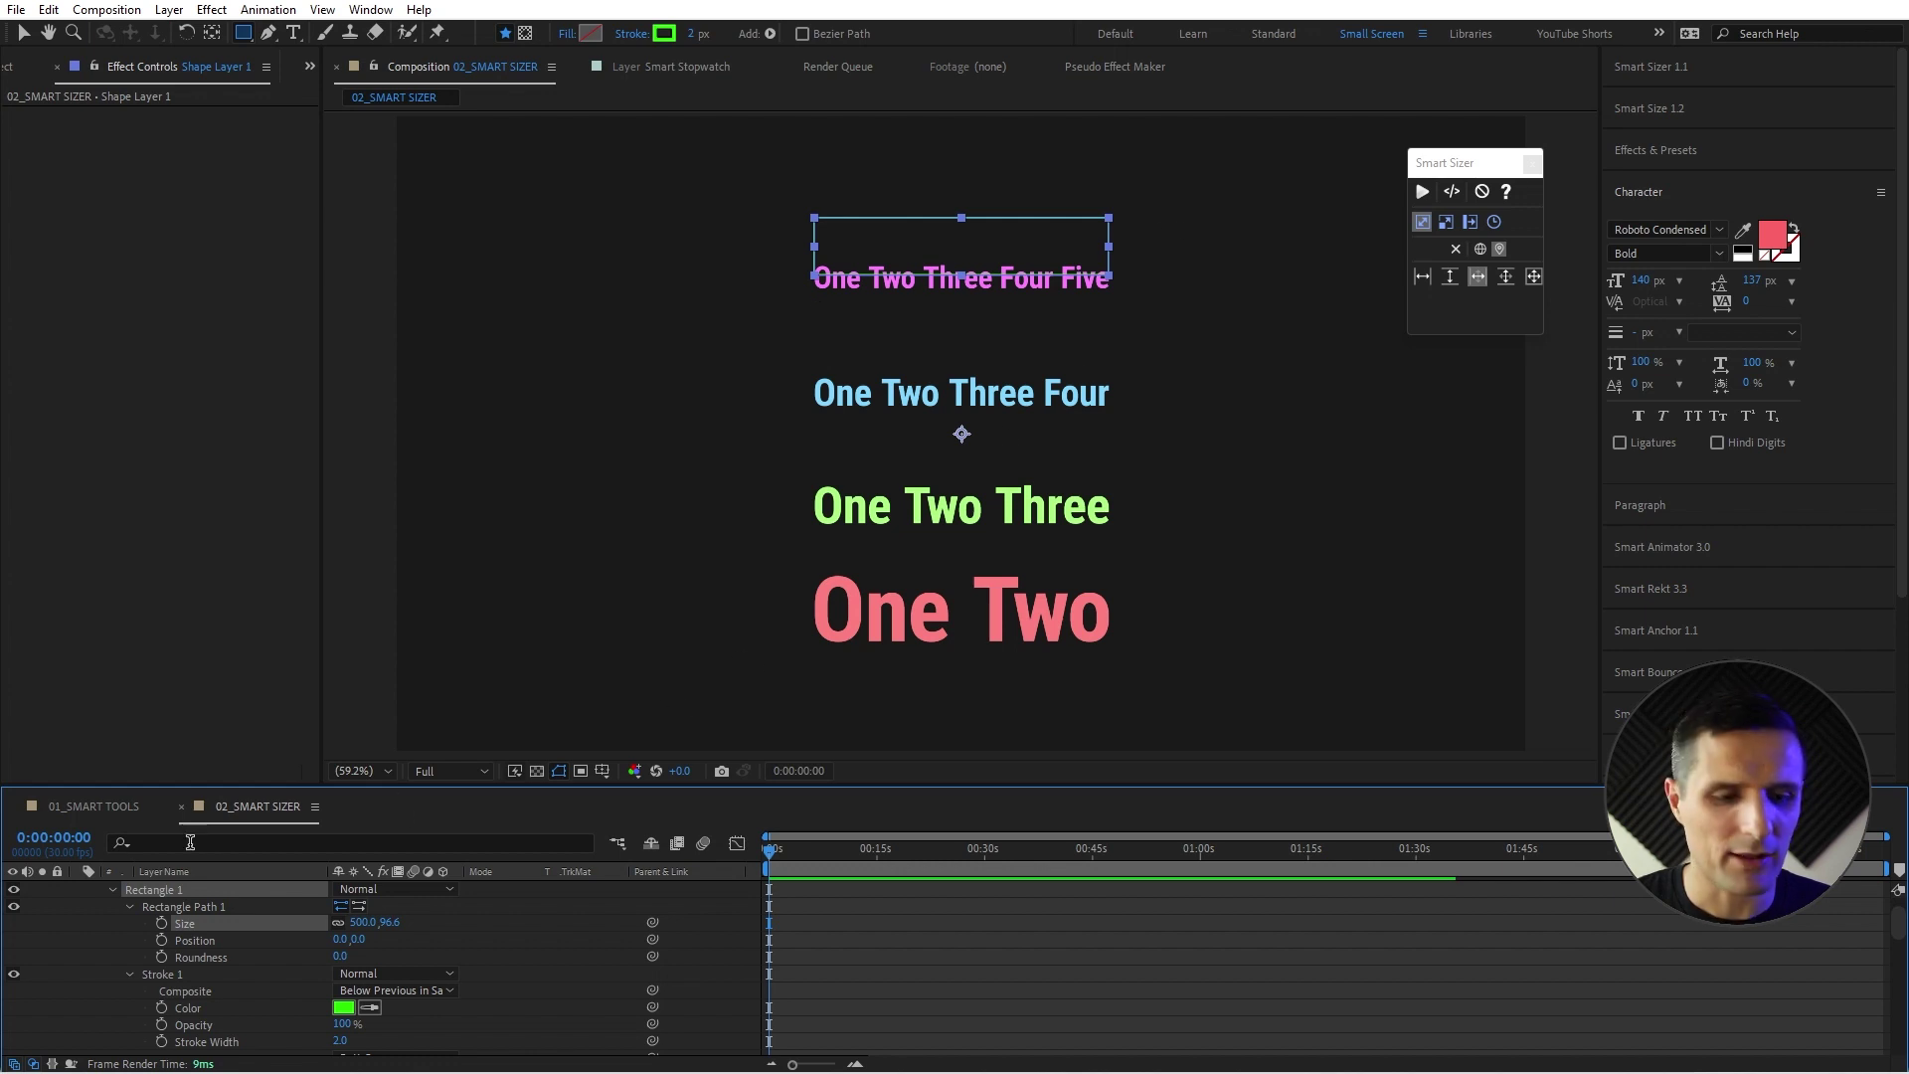
Delete the measuring shape layer and undo back to the original text sizes.
{"action": "scroll", "coordinate": [230, 921], "scroll_direction": "up", "scroll_amount": 2}
{"action": "left_click", "coordinate": [217, 890]}
{"action": "key", "text": "Delete"}
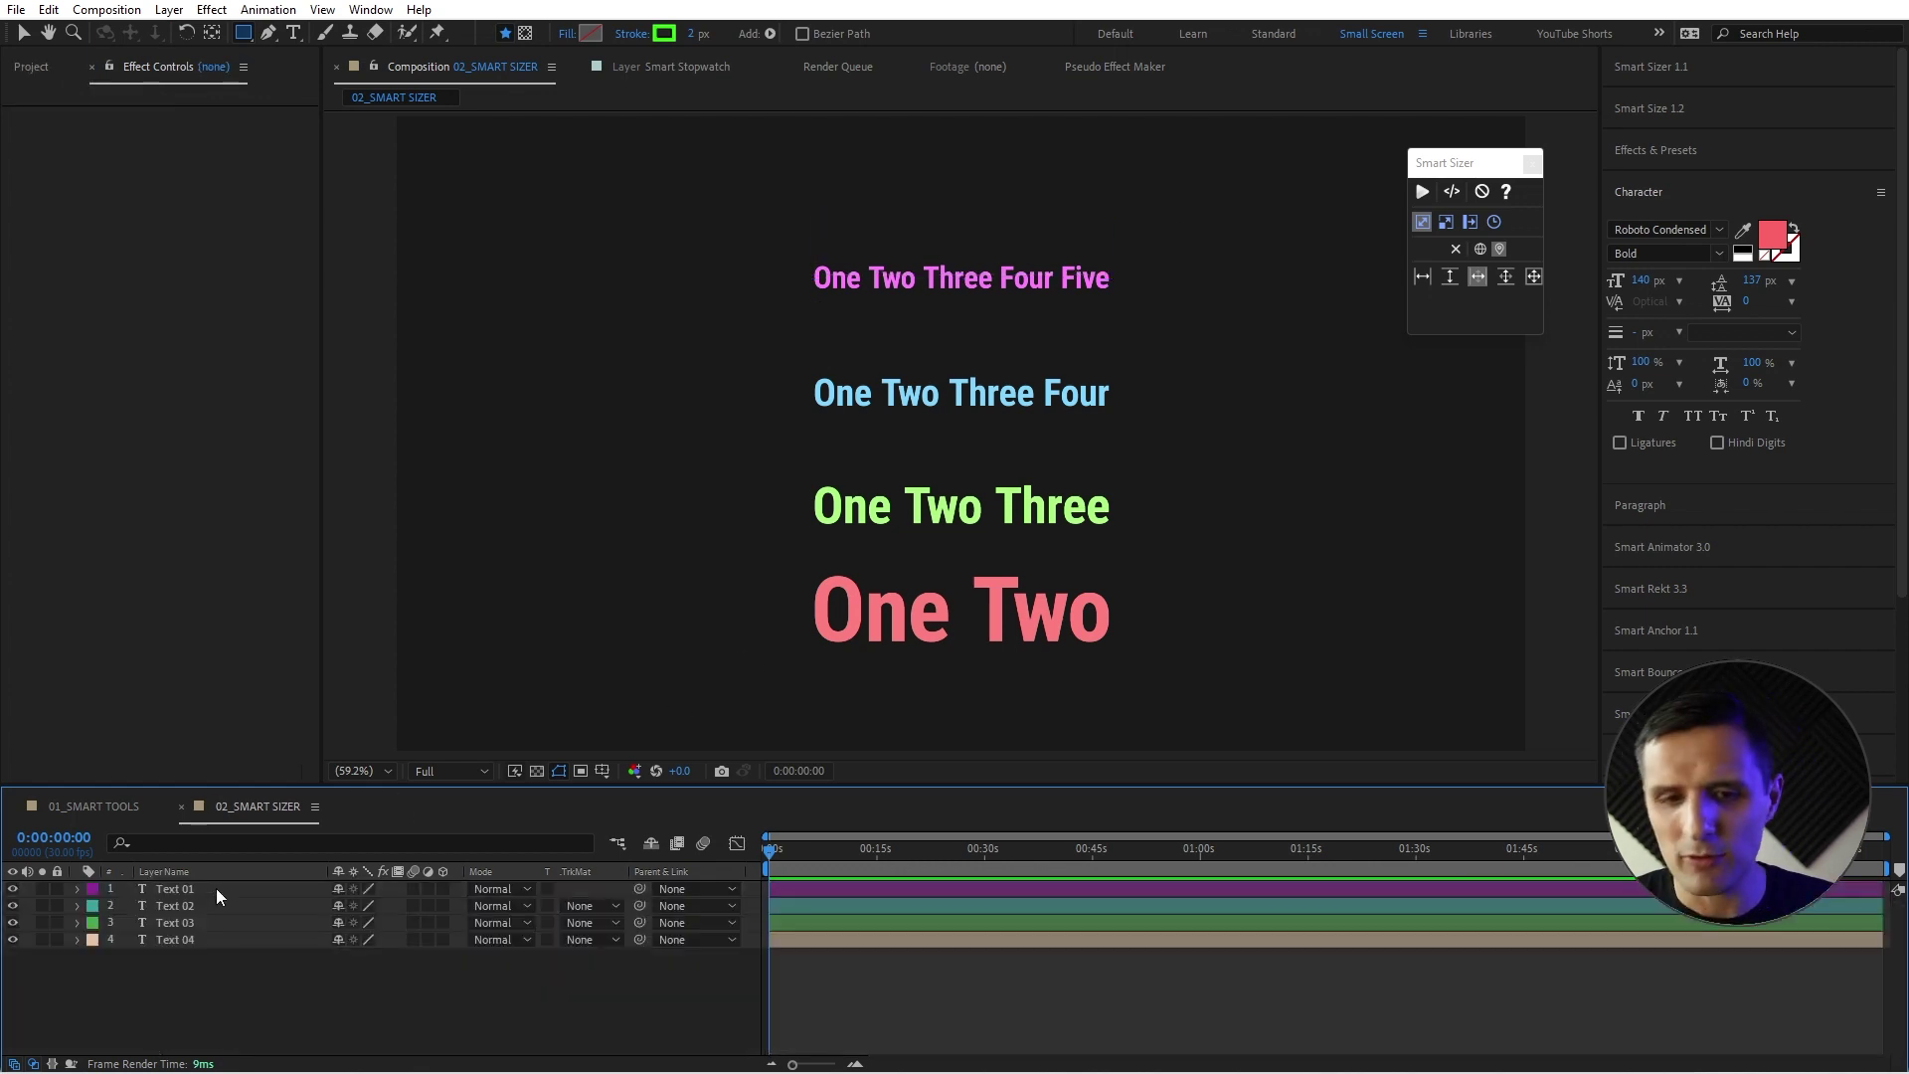
{"action": "key", "text": "ctrl+z"}
{"action": "key", "text": "ctrl+z"}
{"action": "key", "text": "ctrl+z"}
{"action": "key", "text": "ctrl+z"}
{"action": "key", "text": "ctrl+z"}
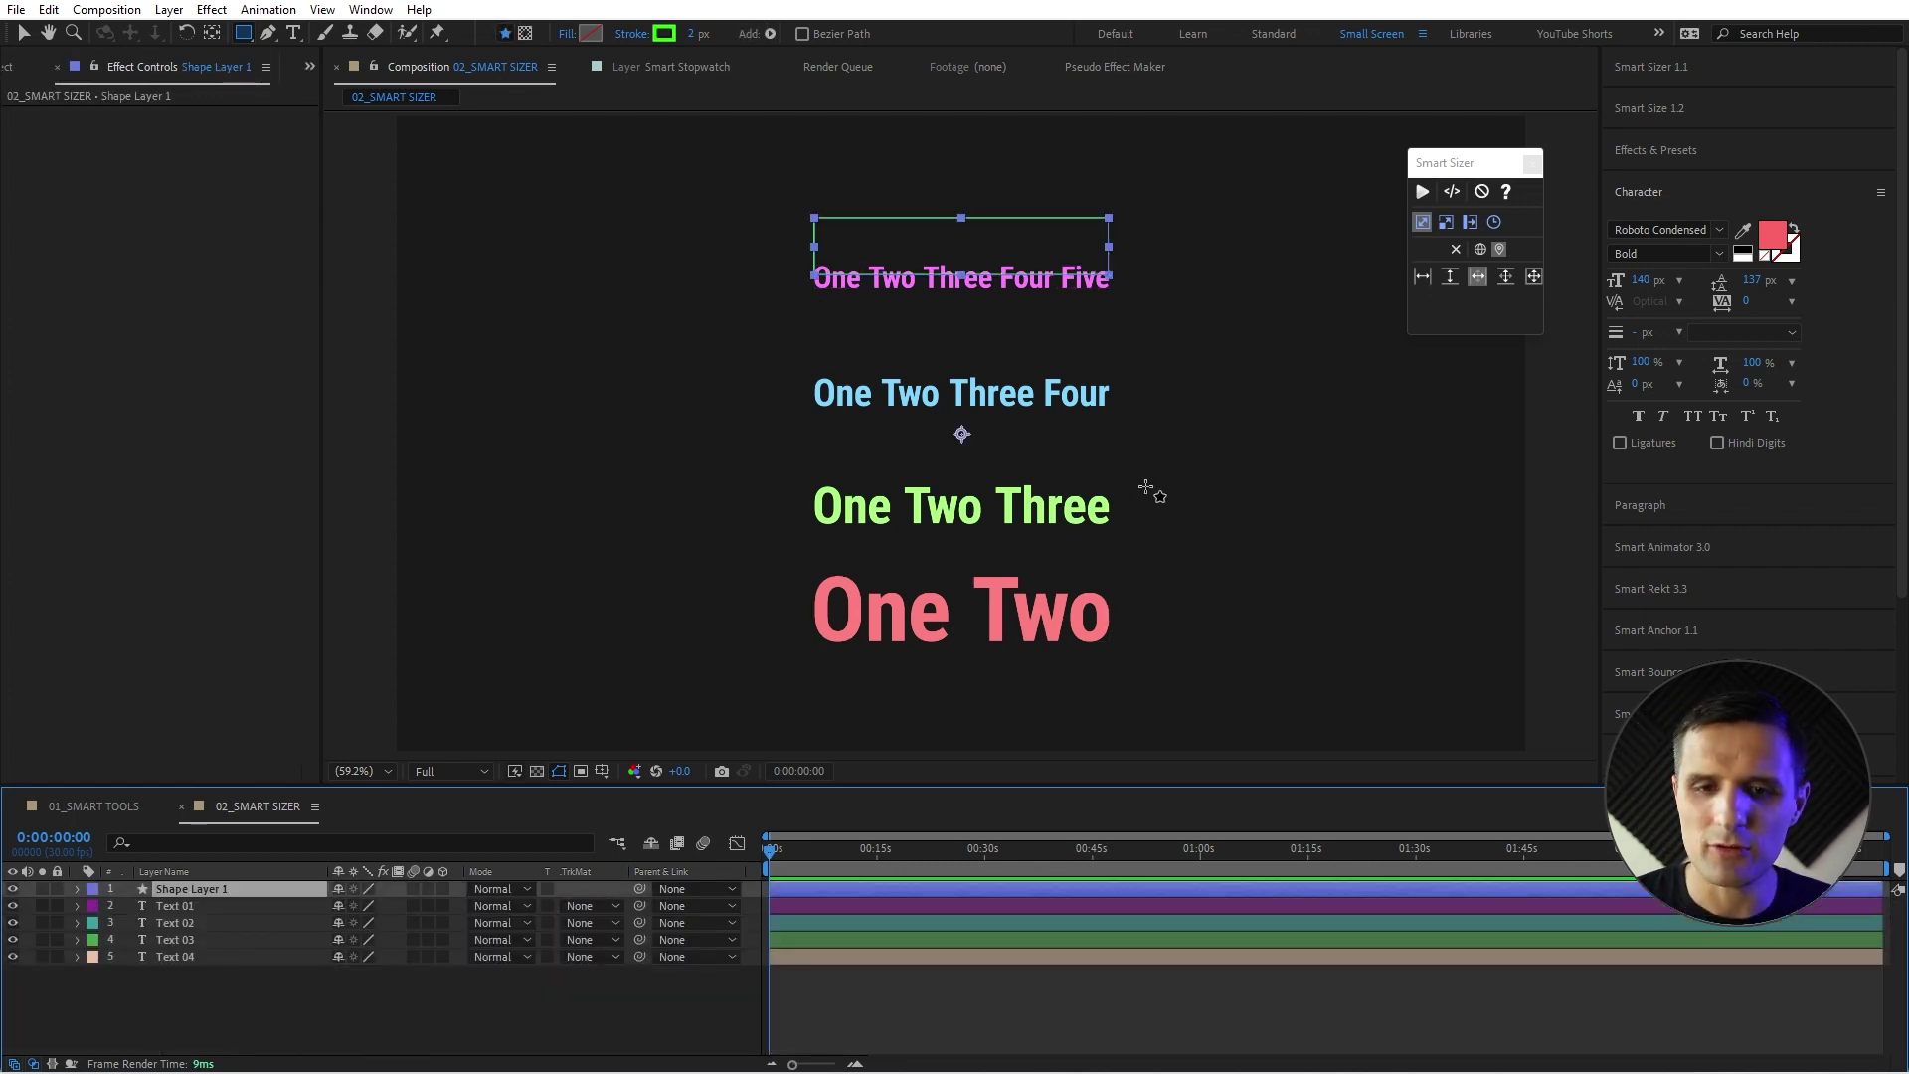
Set Smart Sizer to Size mode with Comp Width as the width target.
{"action": "key", "text": "v"}
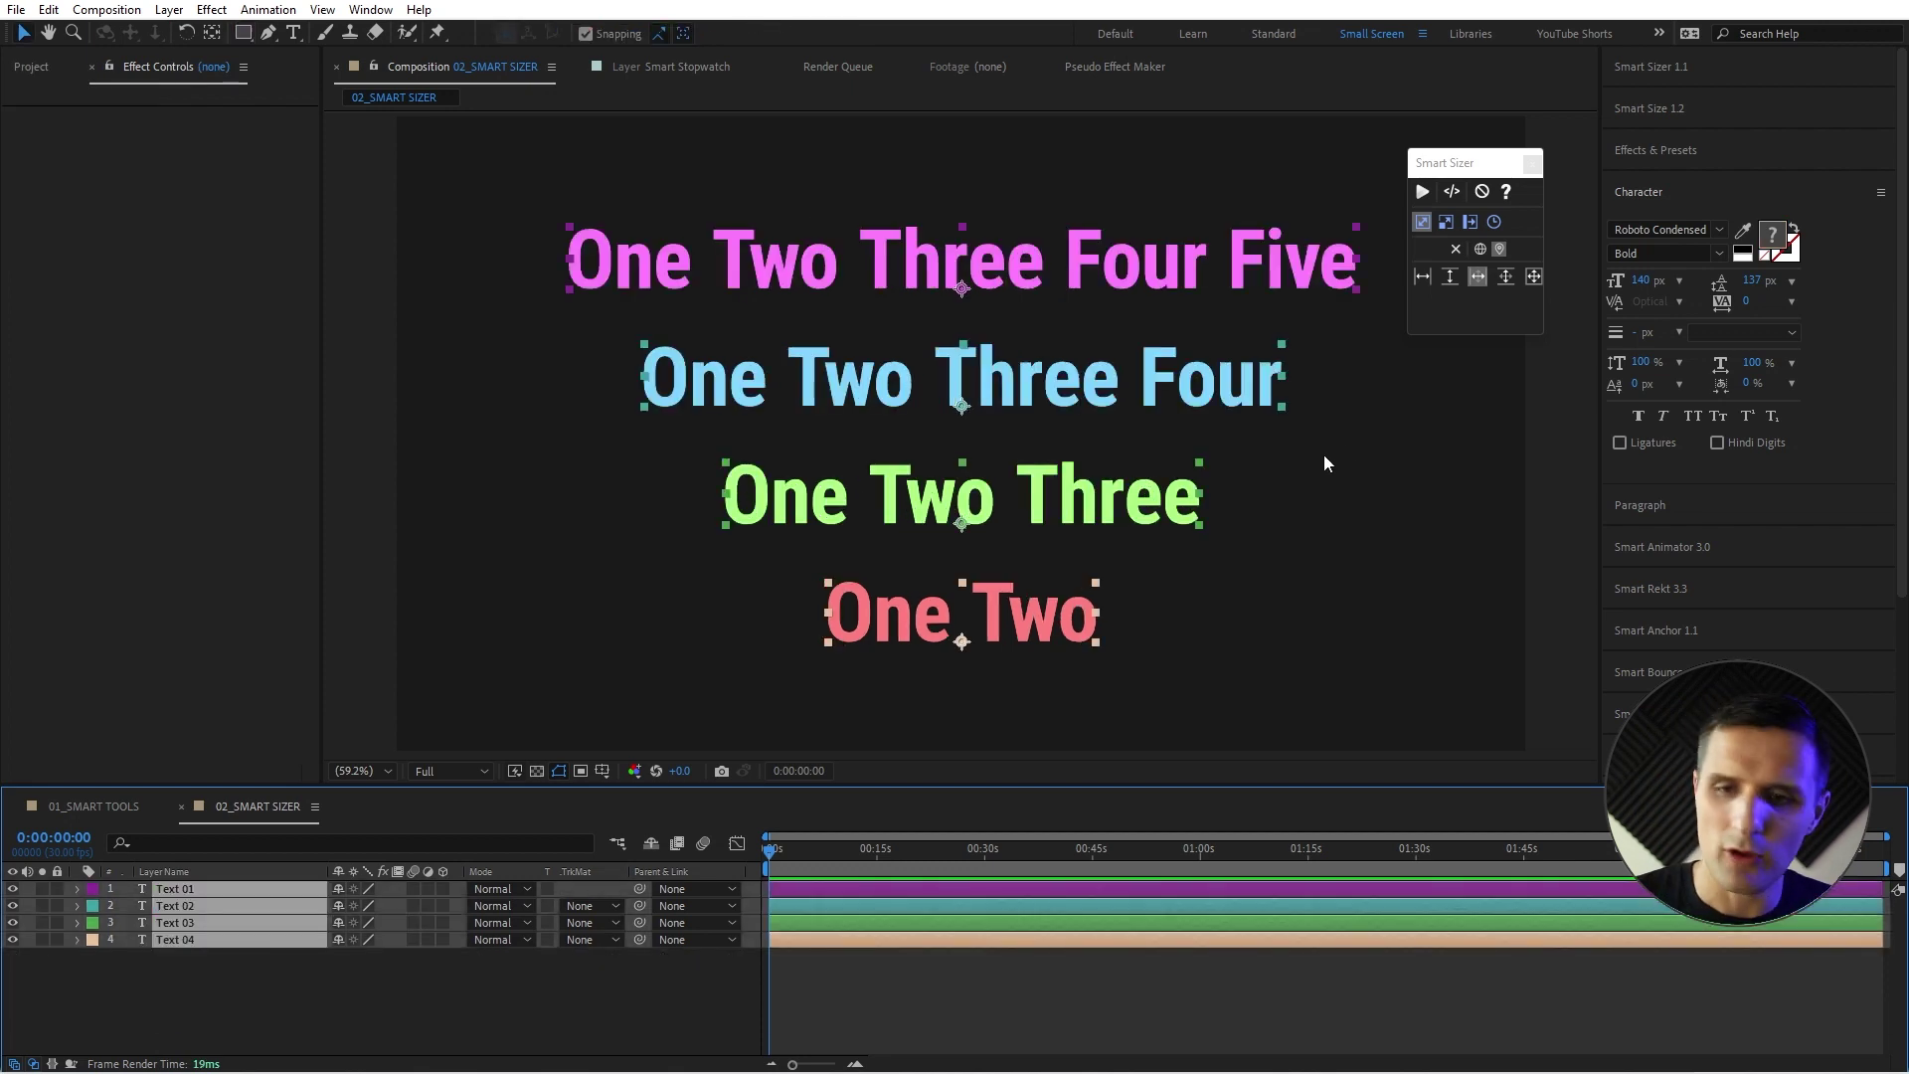
{"action": "left_click", "coordinate": [1323, 456]}
{"action": "left_click", "coordinate": [1446, 221]}
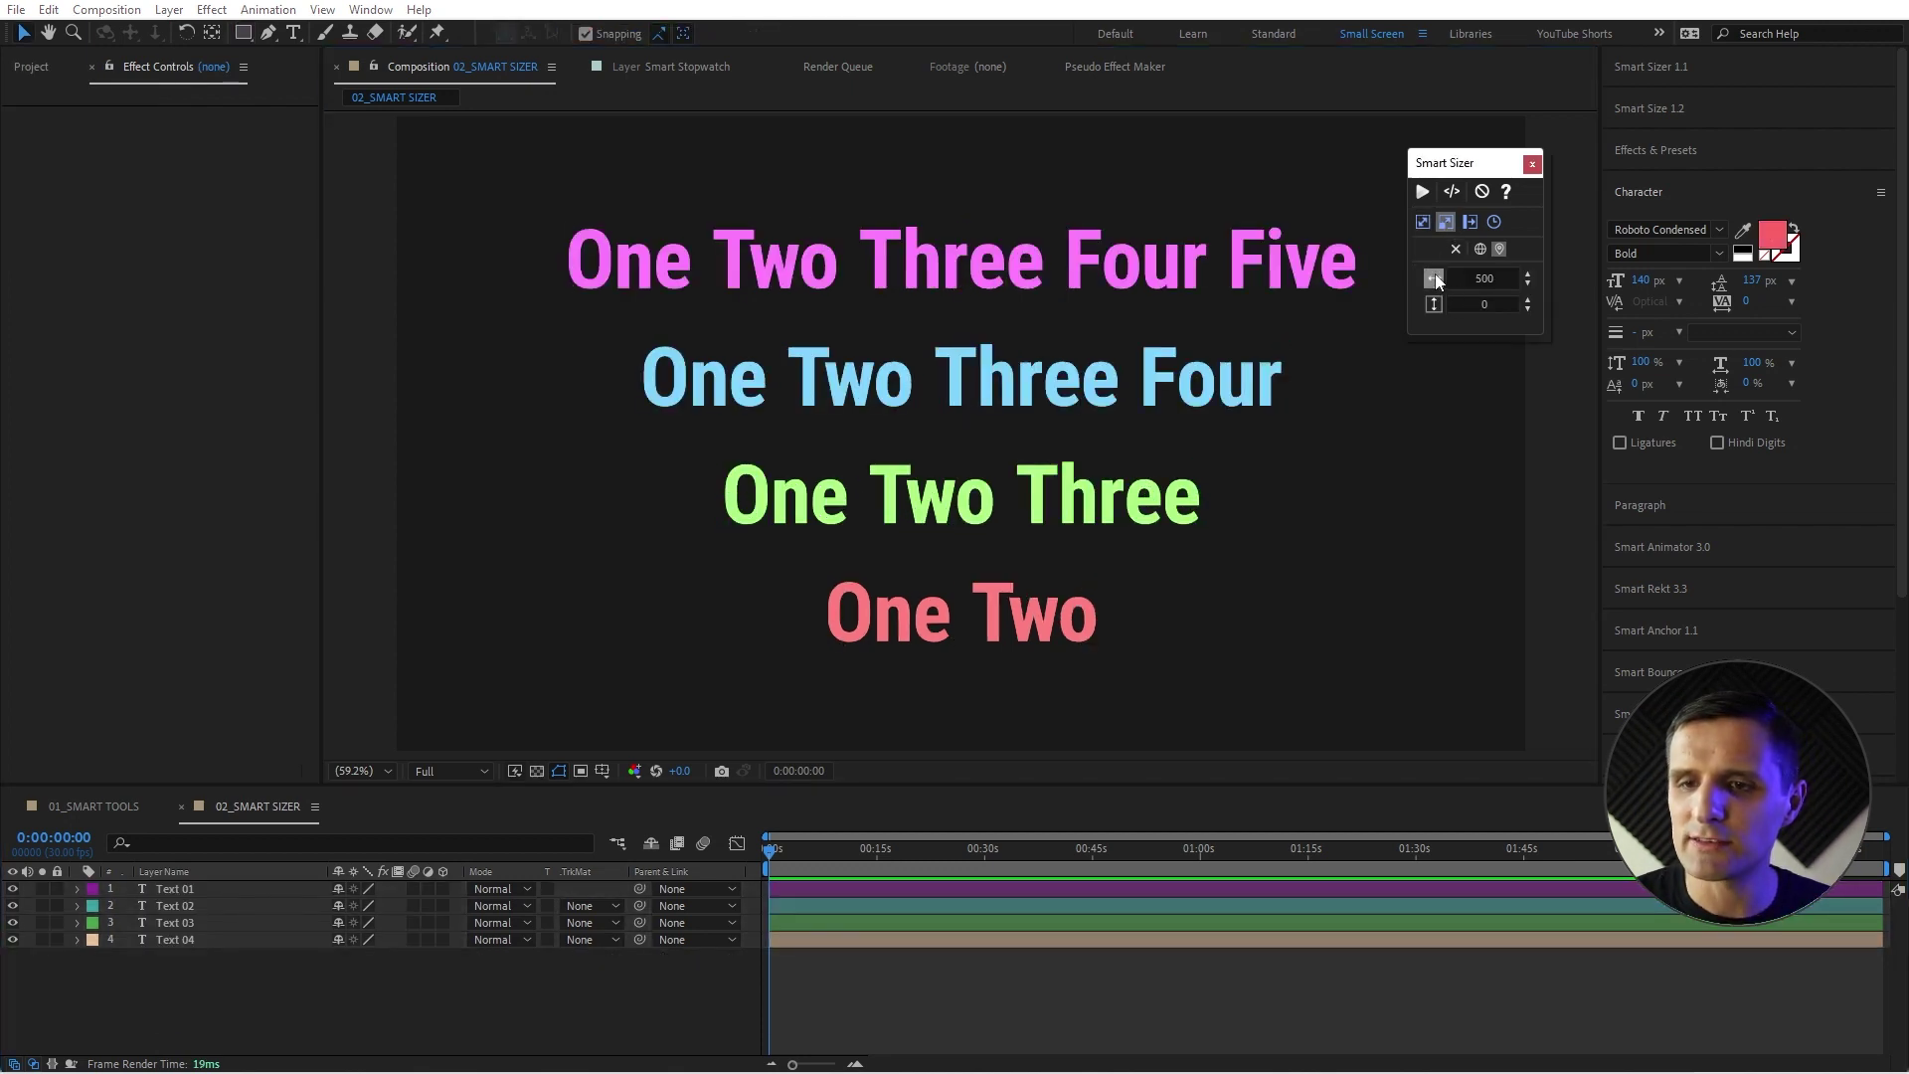
{"action": "left_click", "coordinate": [1434, 280]}
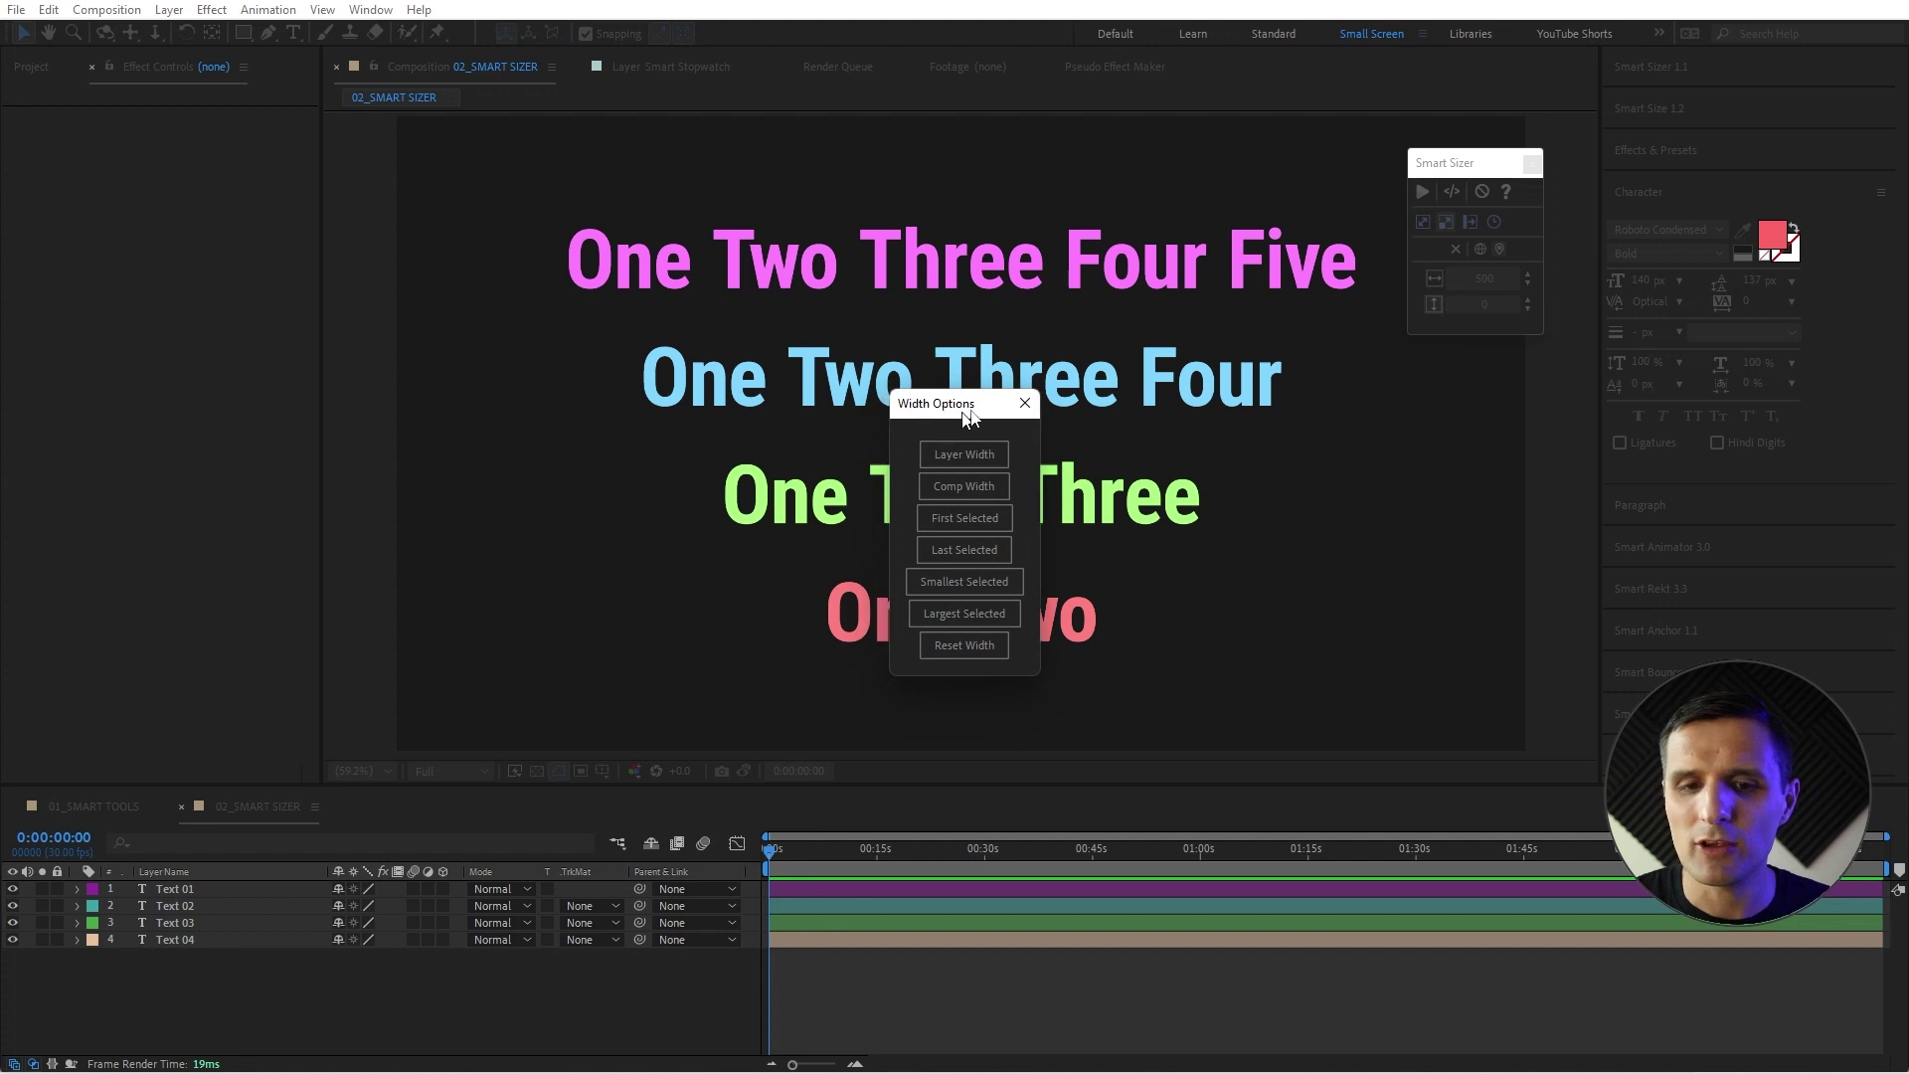
{"action": "left_click_drag", "start_coordinate": [964, 405], "coordinate": [1315, 303]}
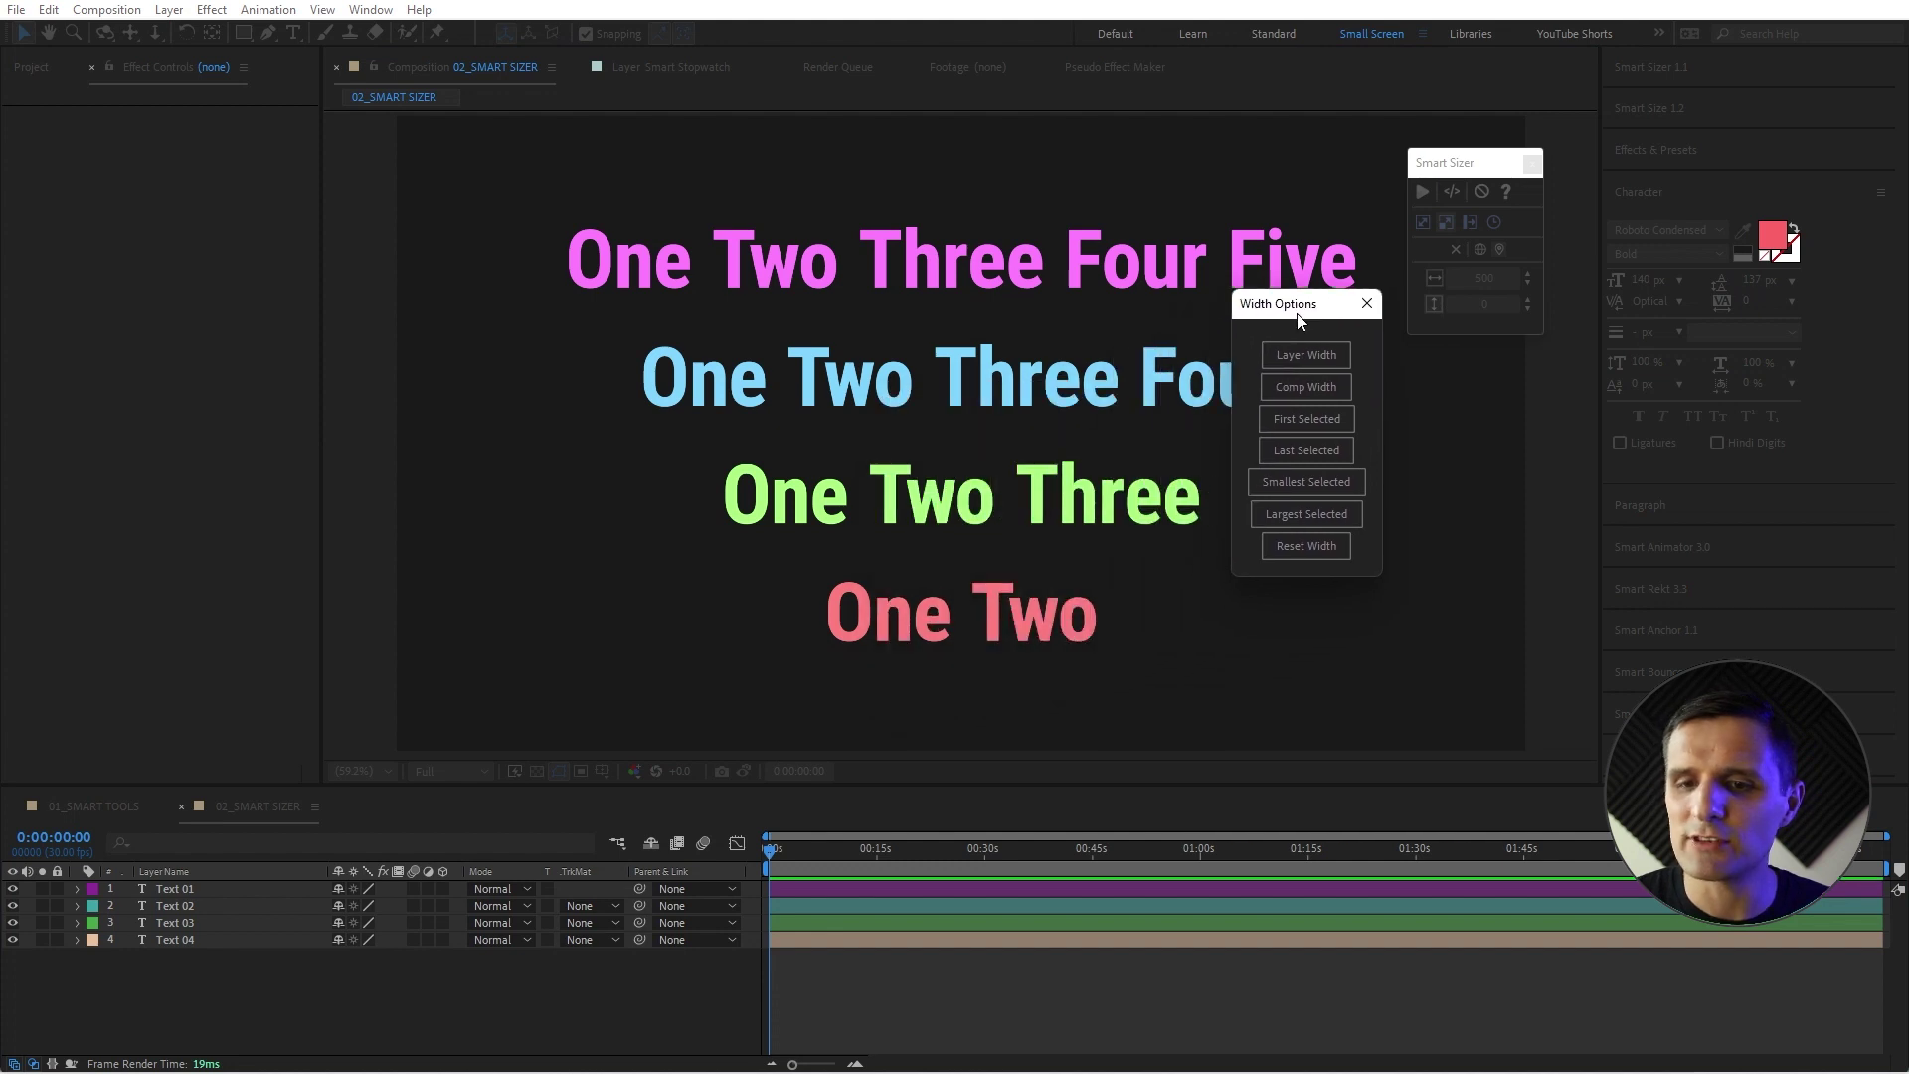
{"action": "left_click", "coordinate": [1315, 392]}
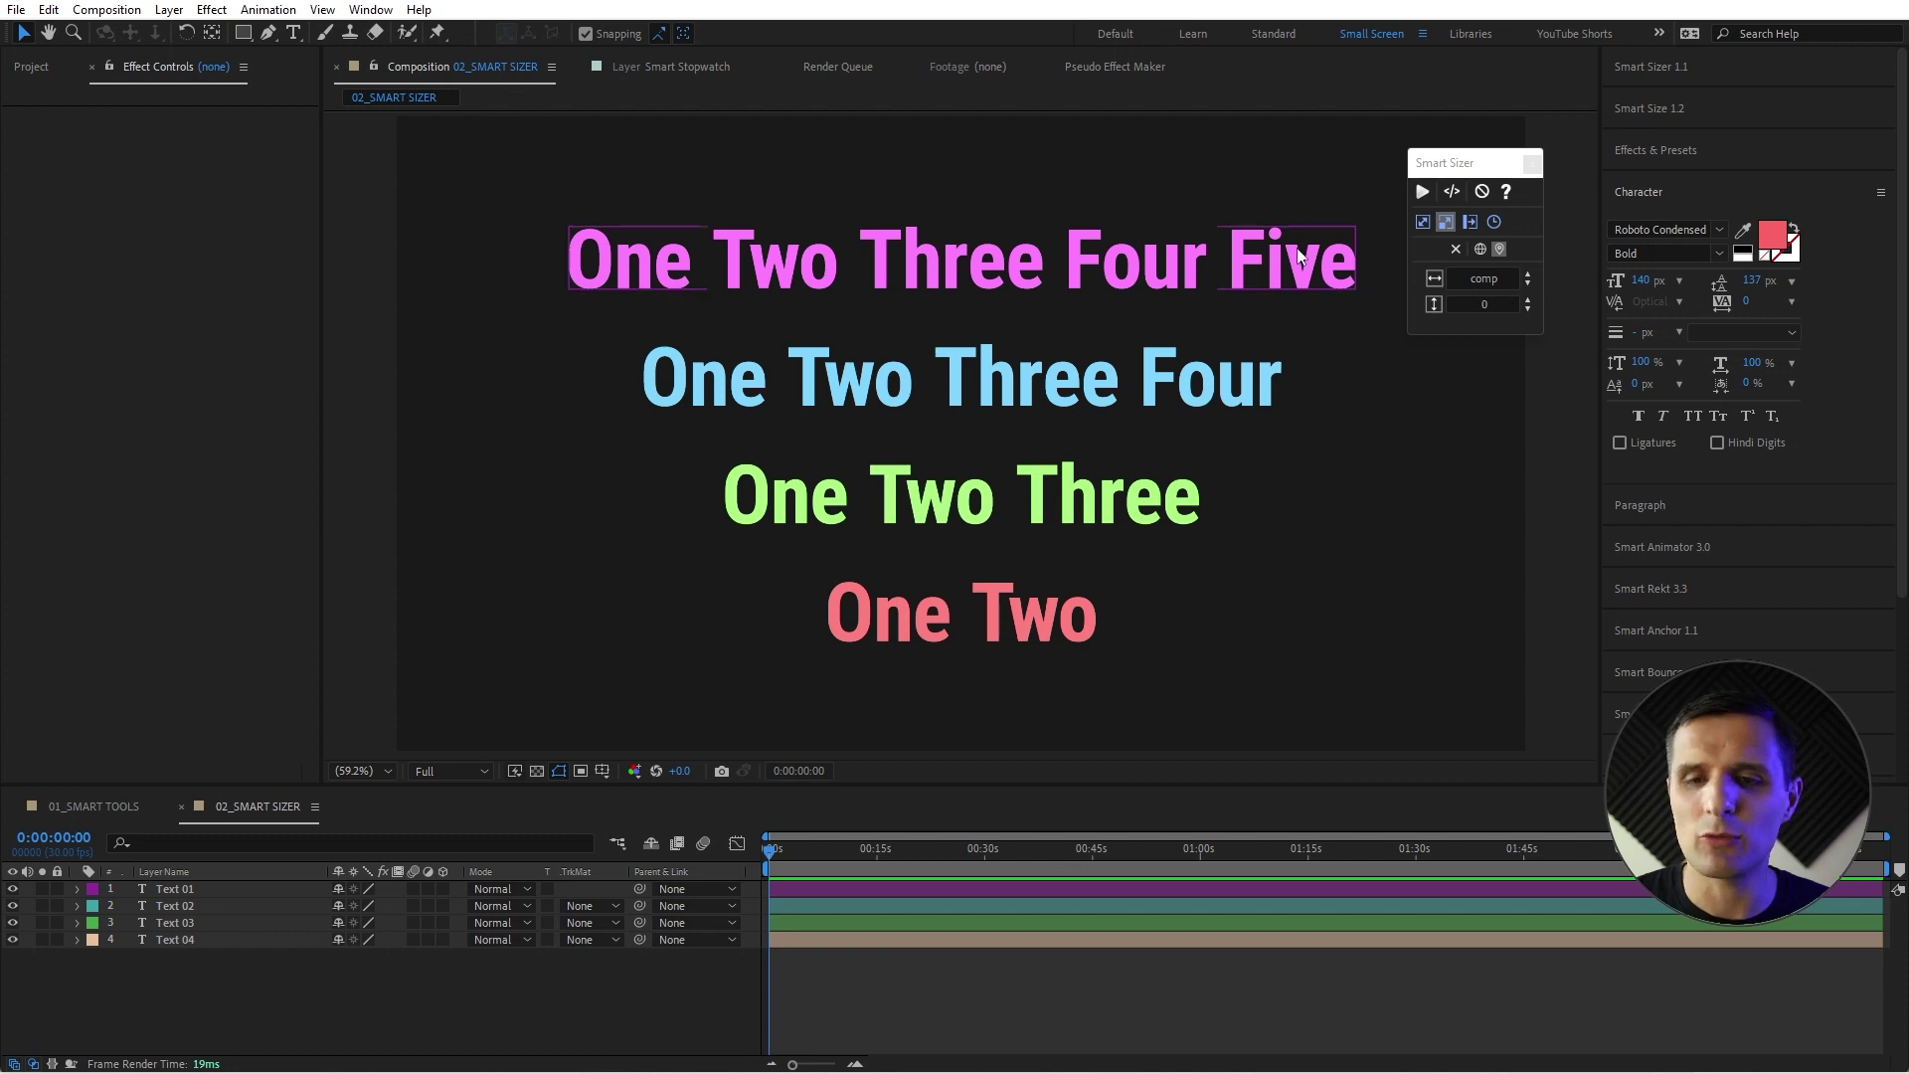
Stretch all four text layers to the comp width, then undo the resize.
{"action": "left_click_drag", "start_coordinate": [1251, 204], "coordinate": [1099, 602]}
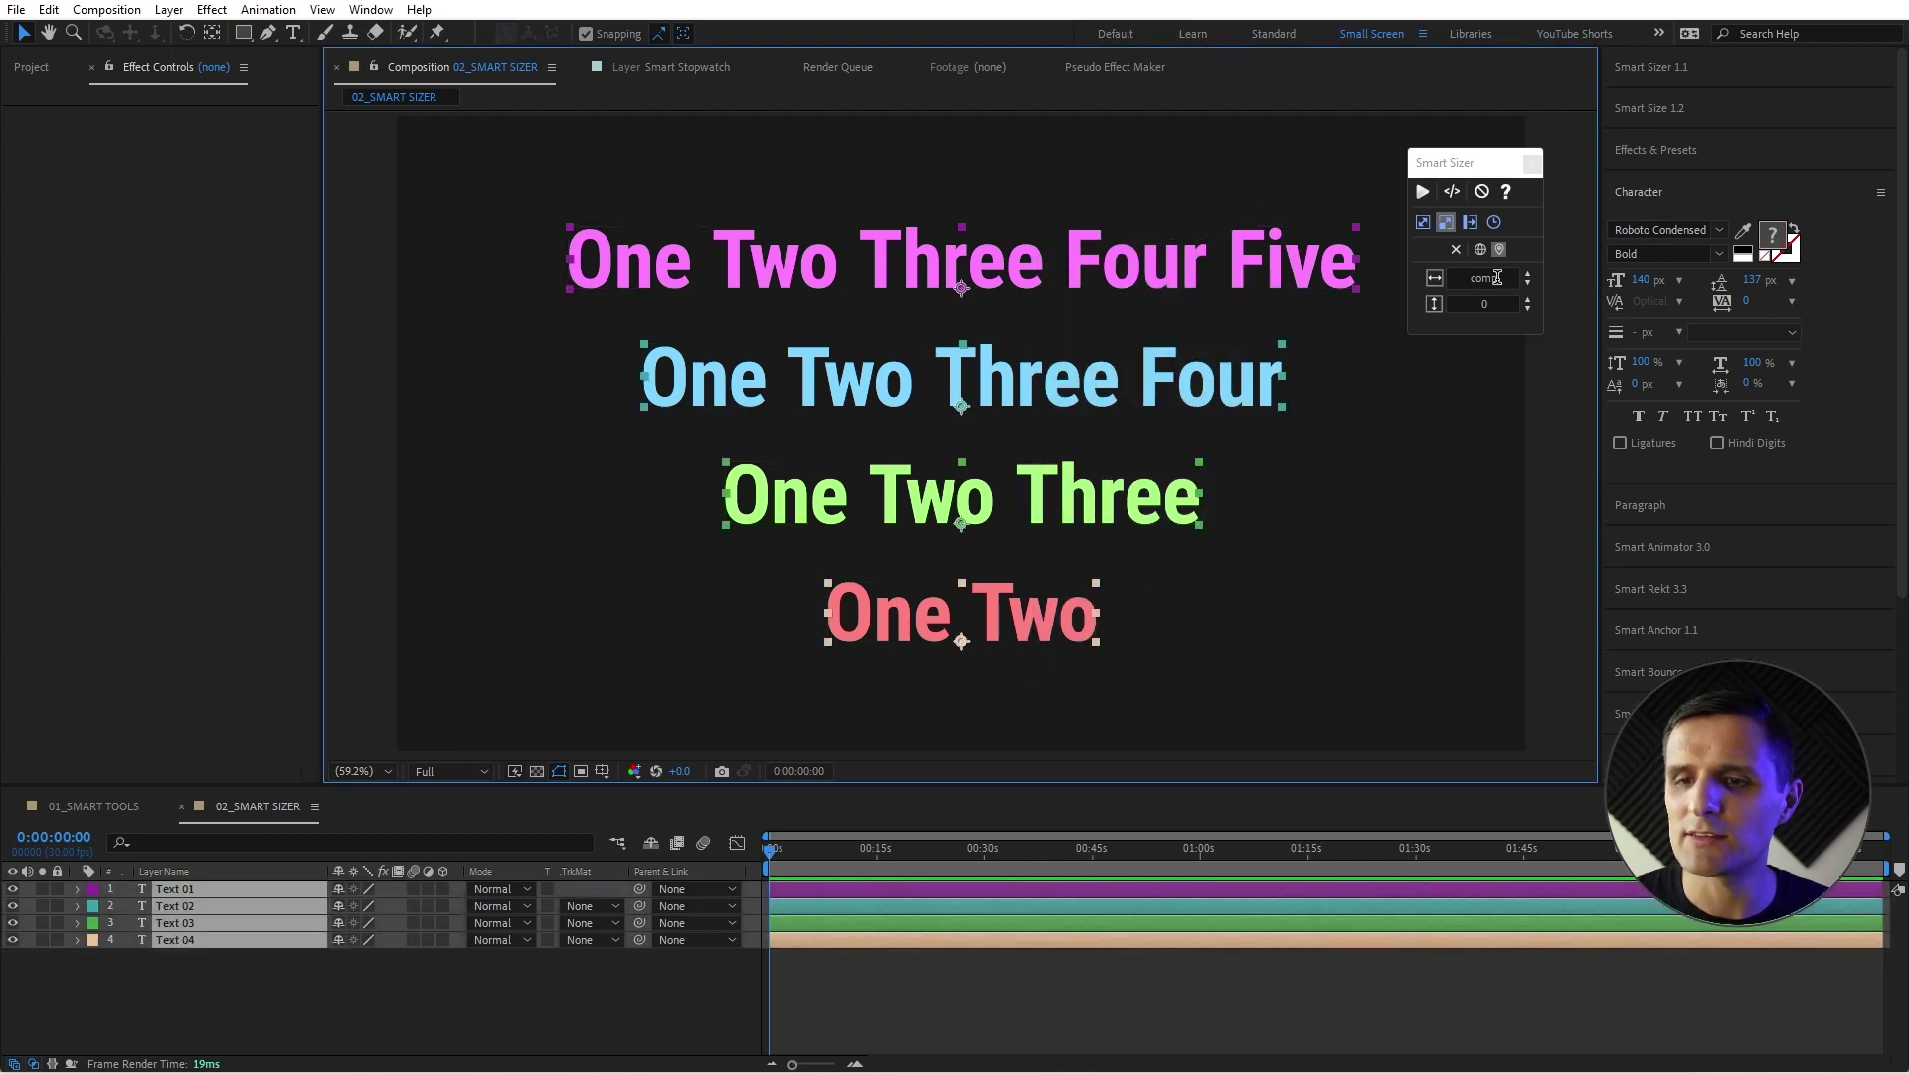
{"action": "left_click", "coordinate": [1423, 192]}
{"action": "left_click", "coordinate": [1423, 221]}
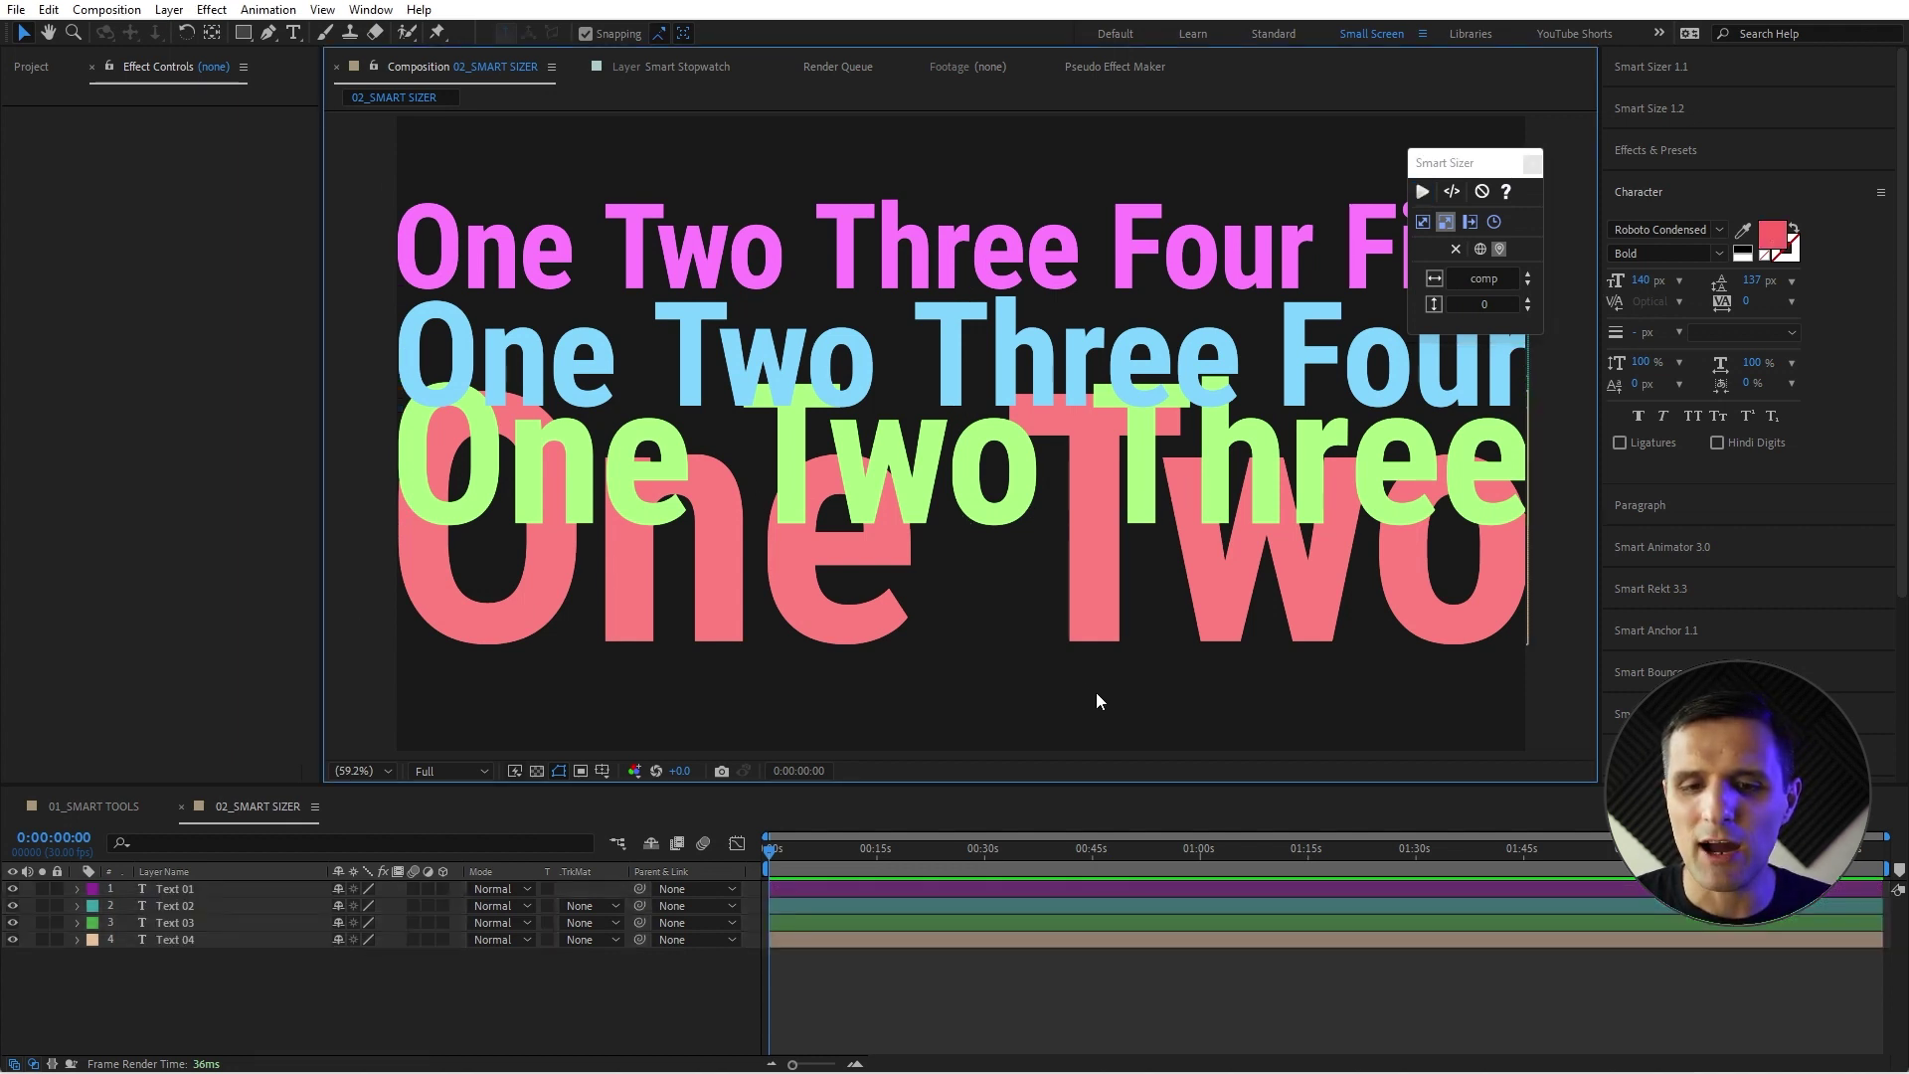
{"action": "key", "text": "ctrl+z"}
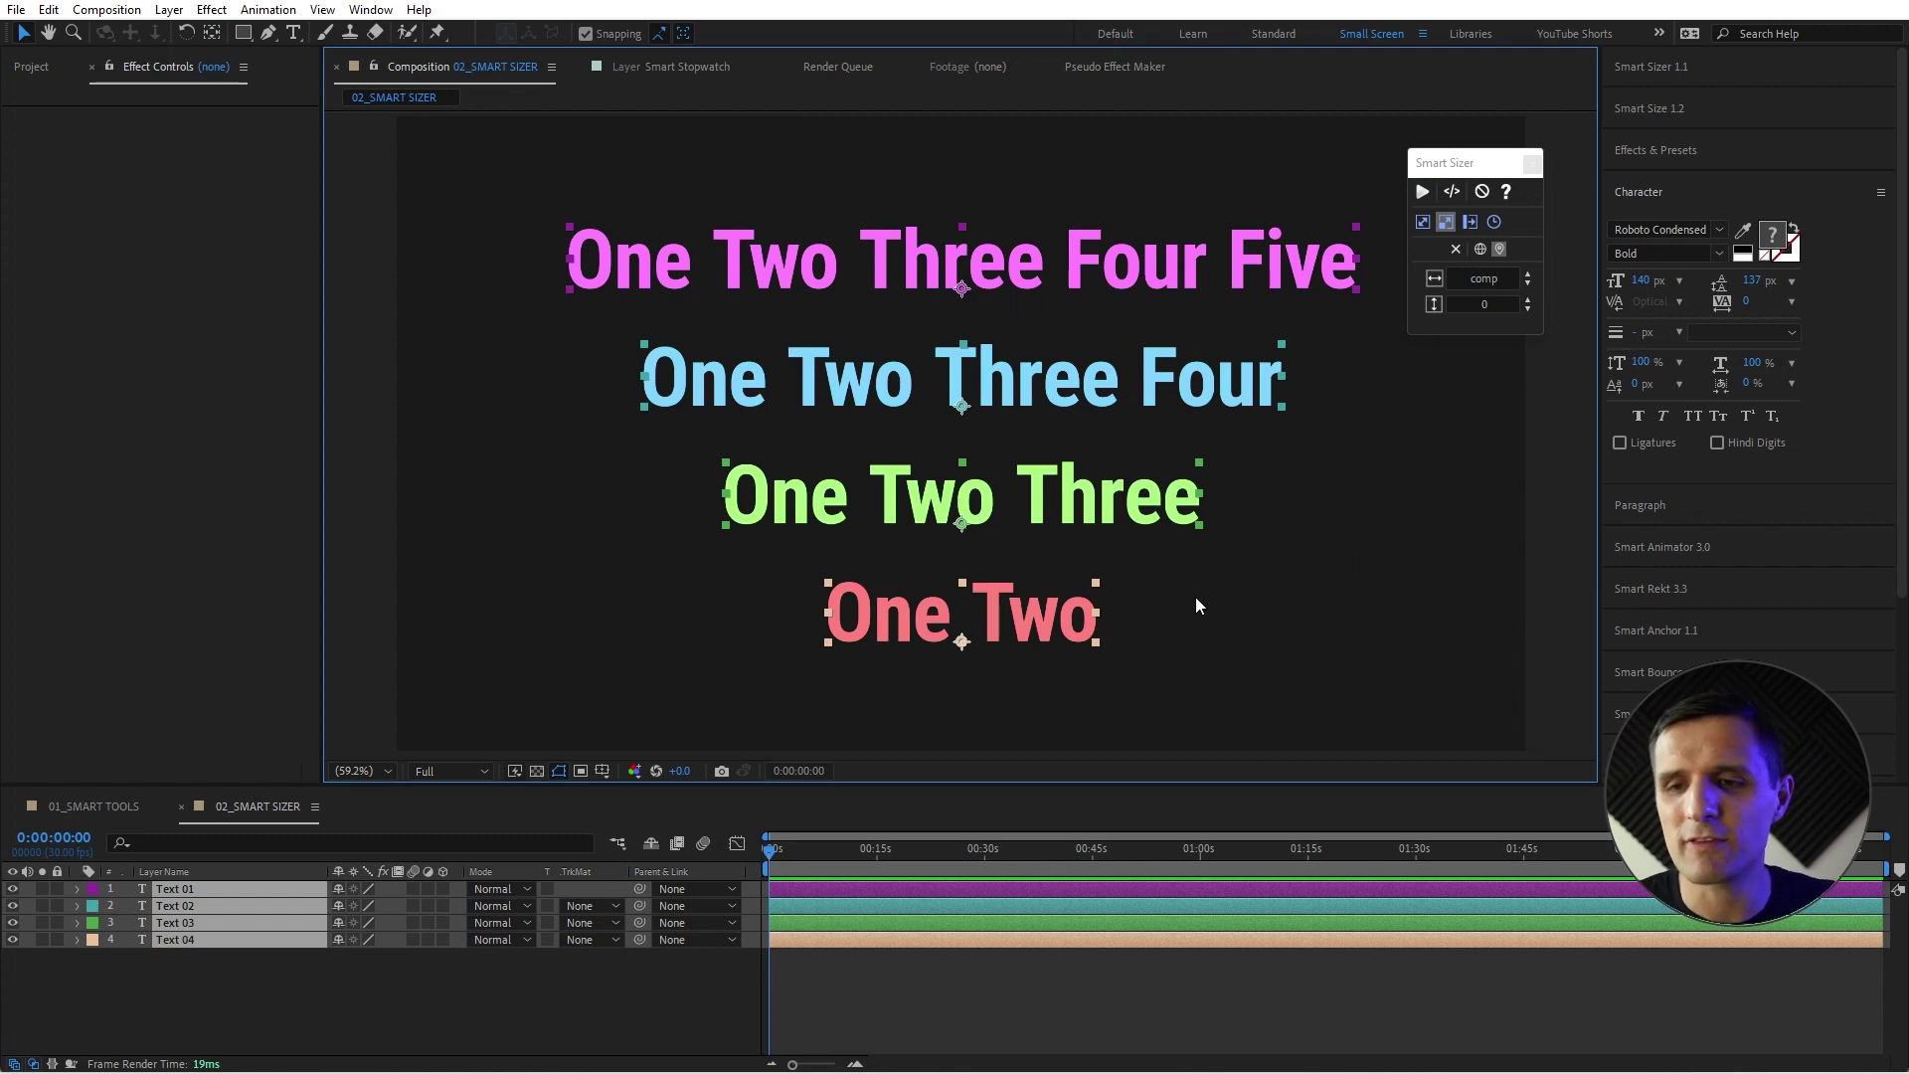
Expand the Smart Sizer 1.1 panel and cycle its fit, size and slider modes, ending on timing.
{"action": "left_click", "coordinate": [1700, 69]}
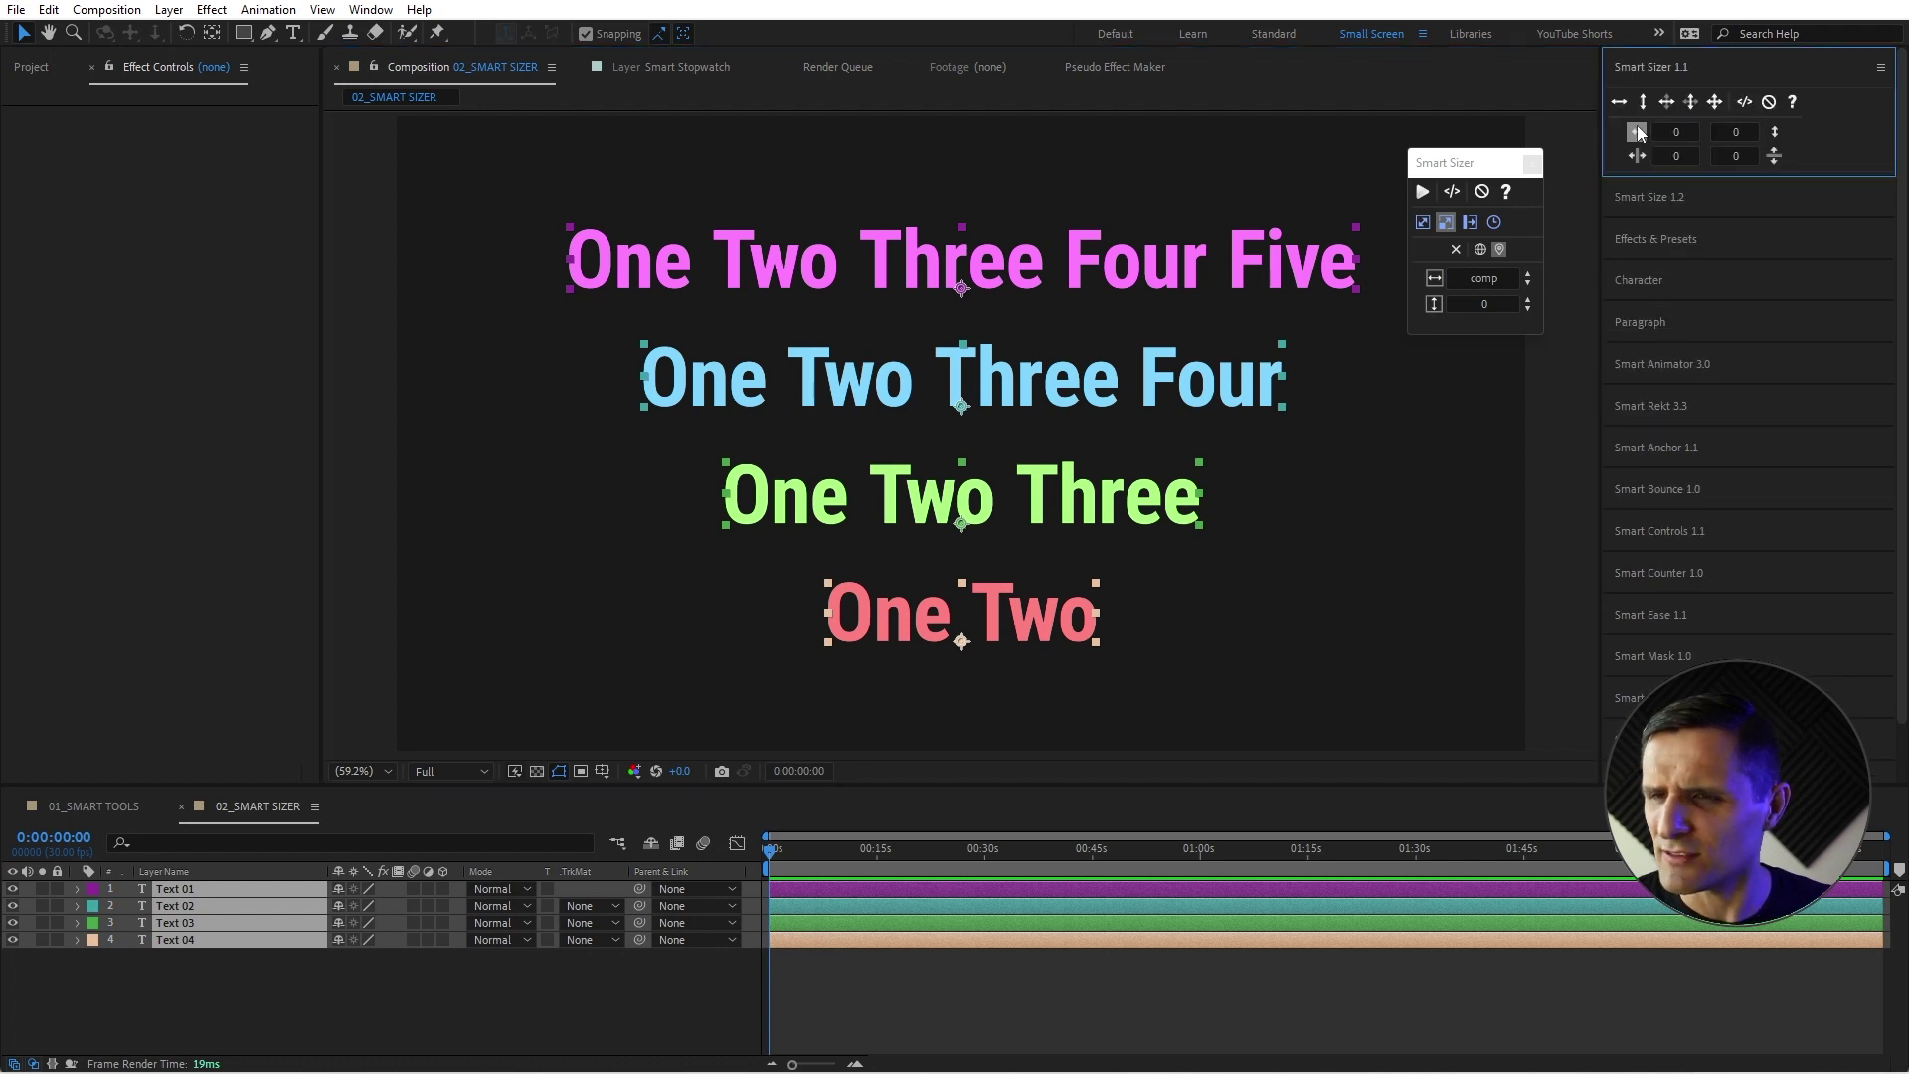
{"action": "left_click", "coordinate": [1470, 221]}
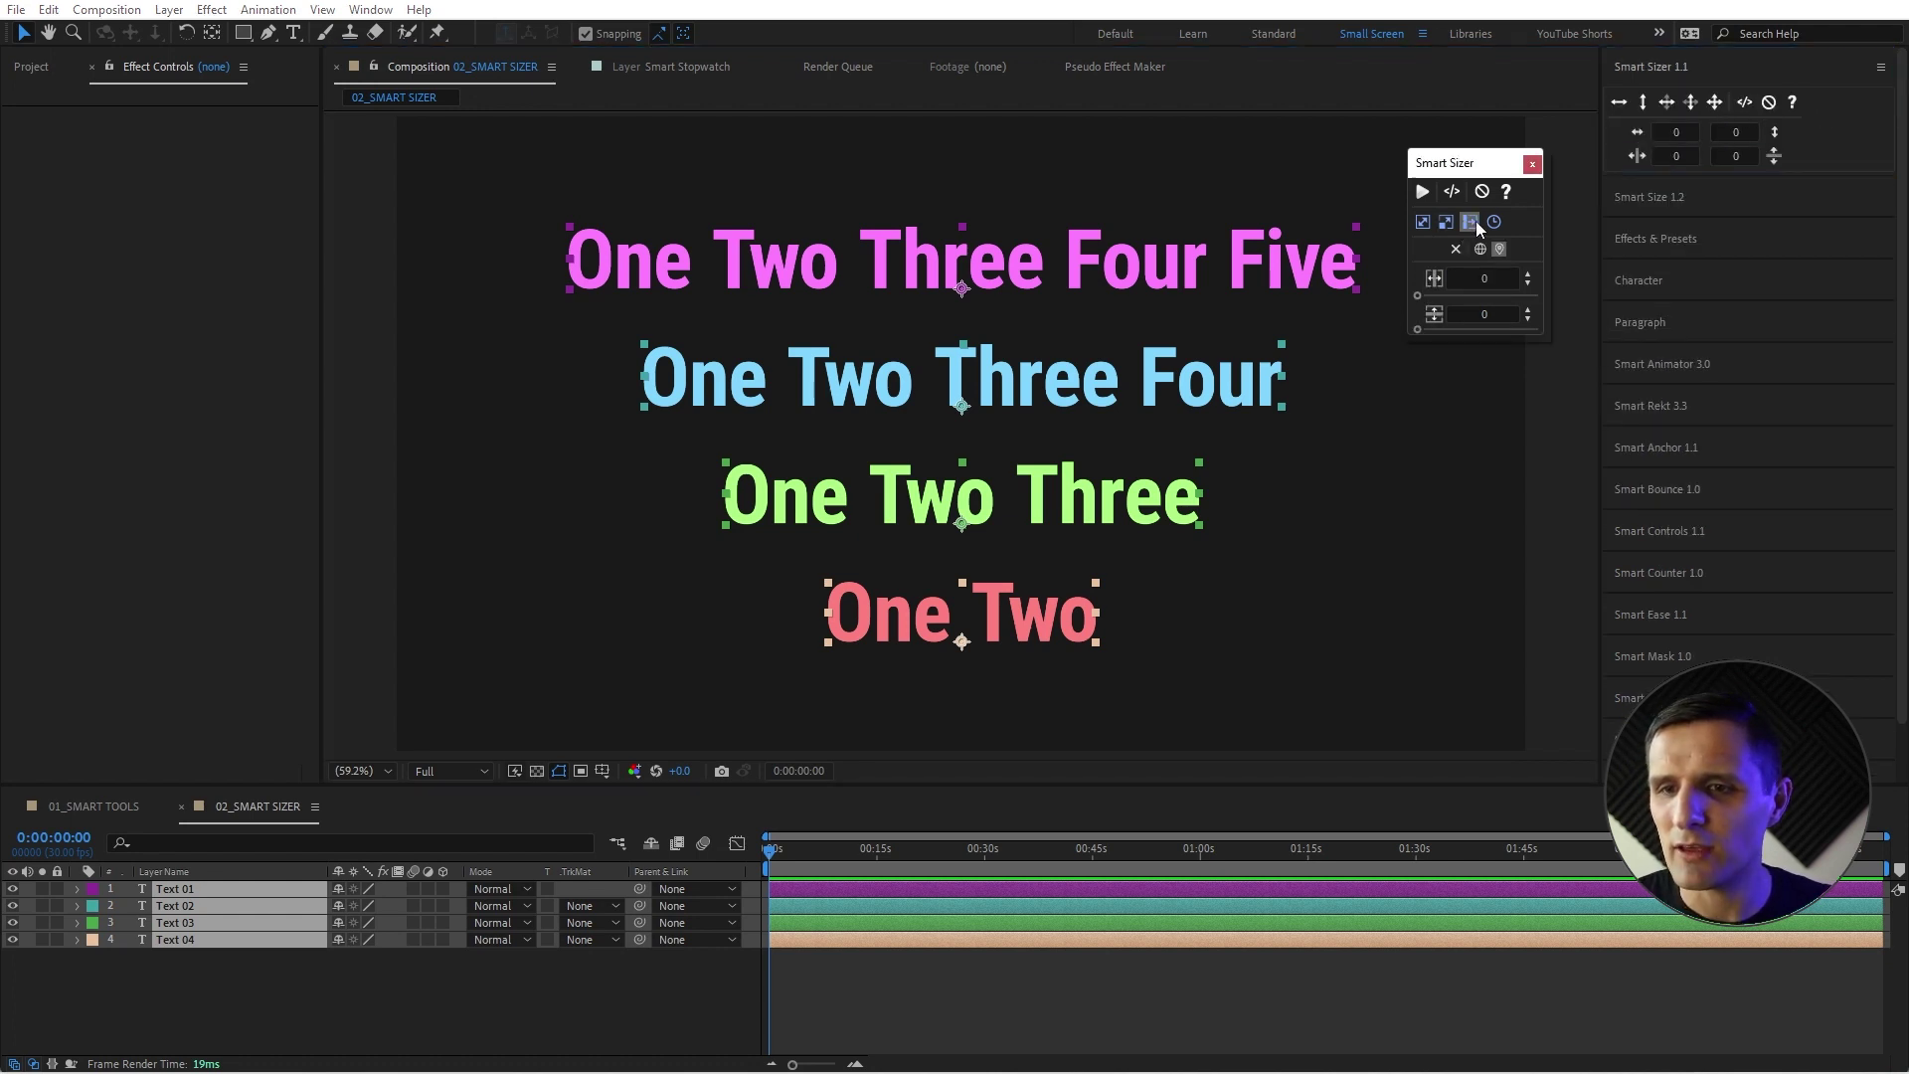
{"action": "left_click", "coordinate": [1423, 222]}
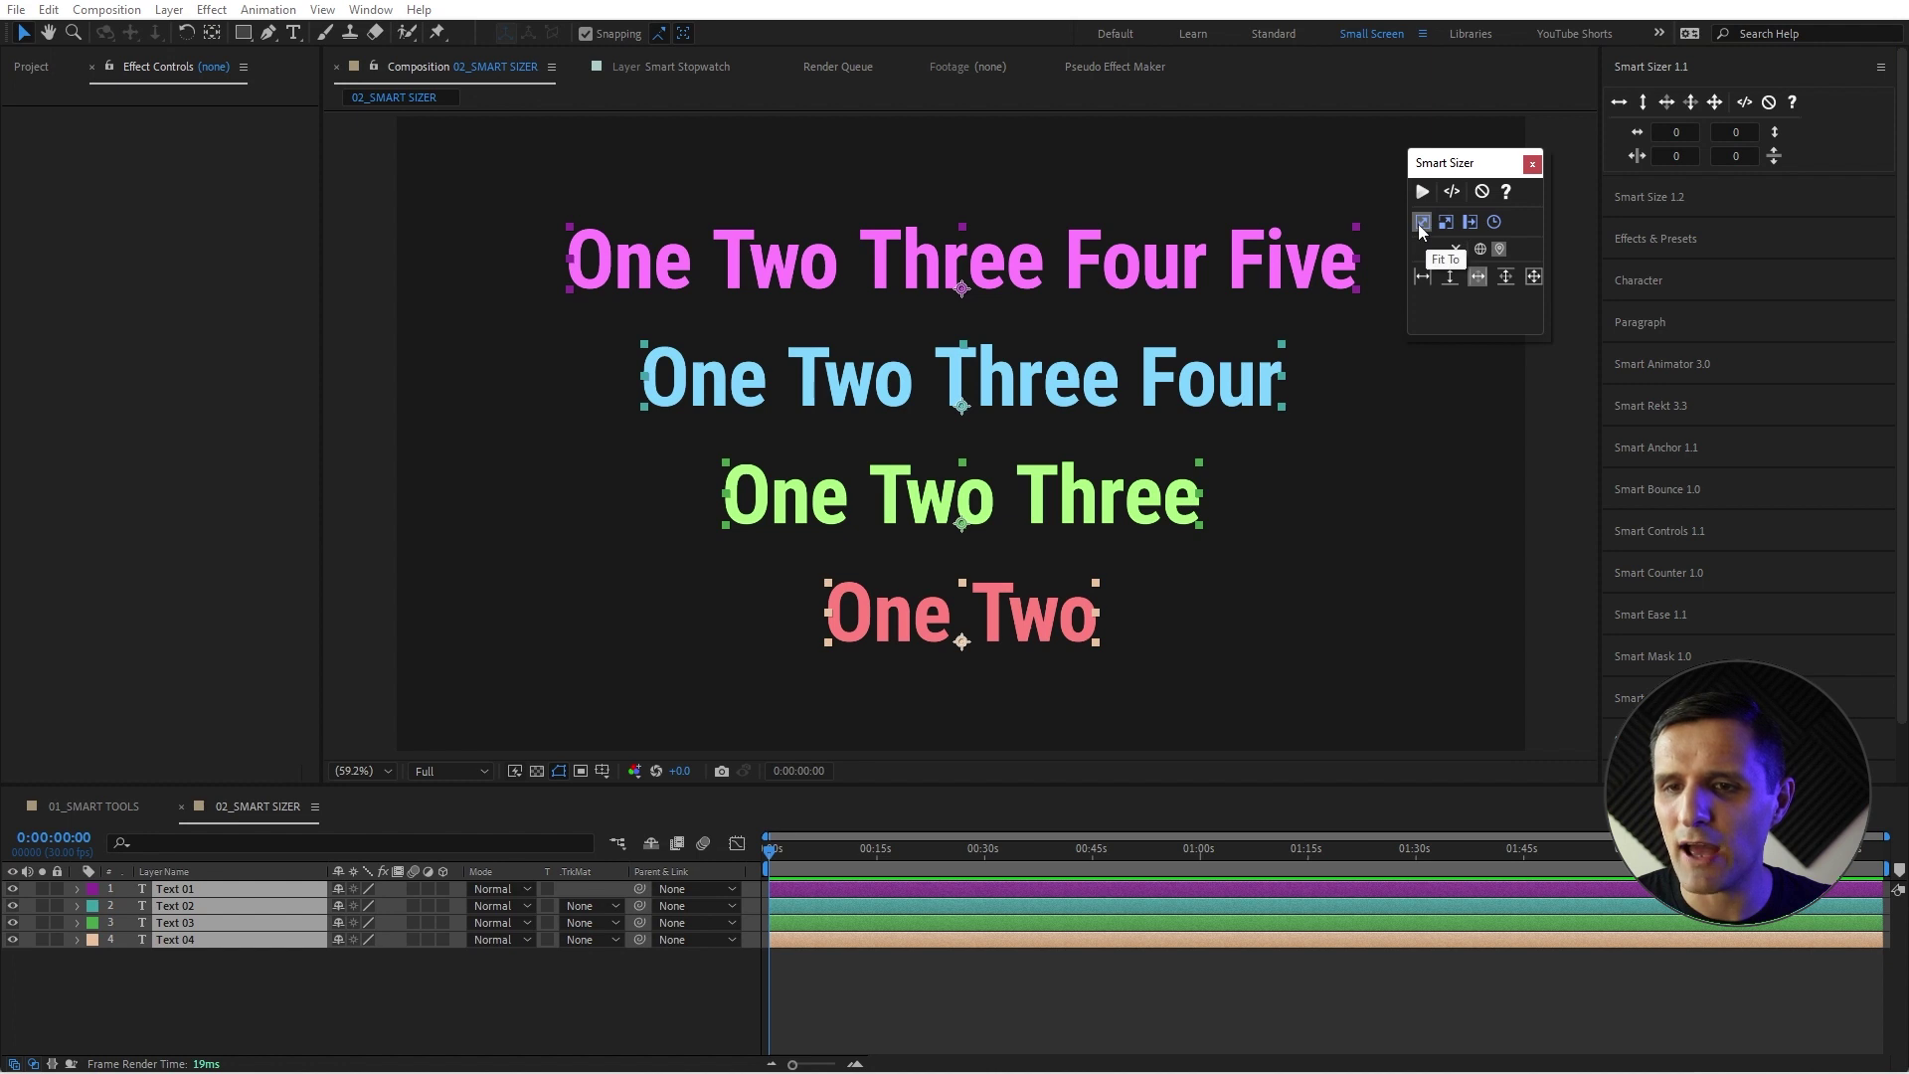
{"action": "left_click", "coordinate": [1446, 221]}
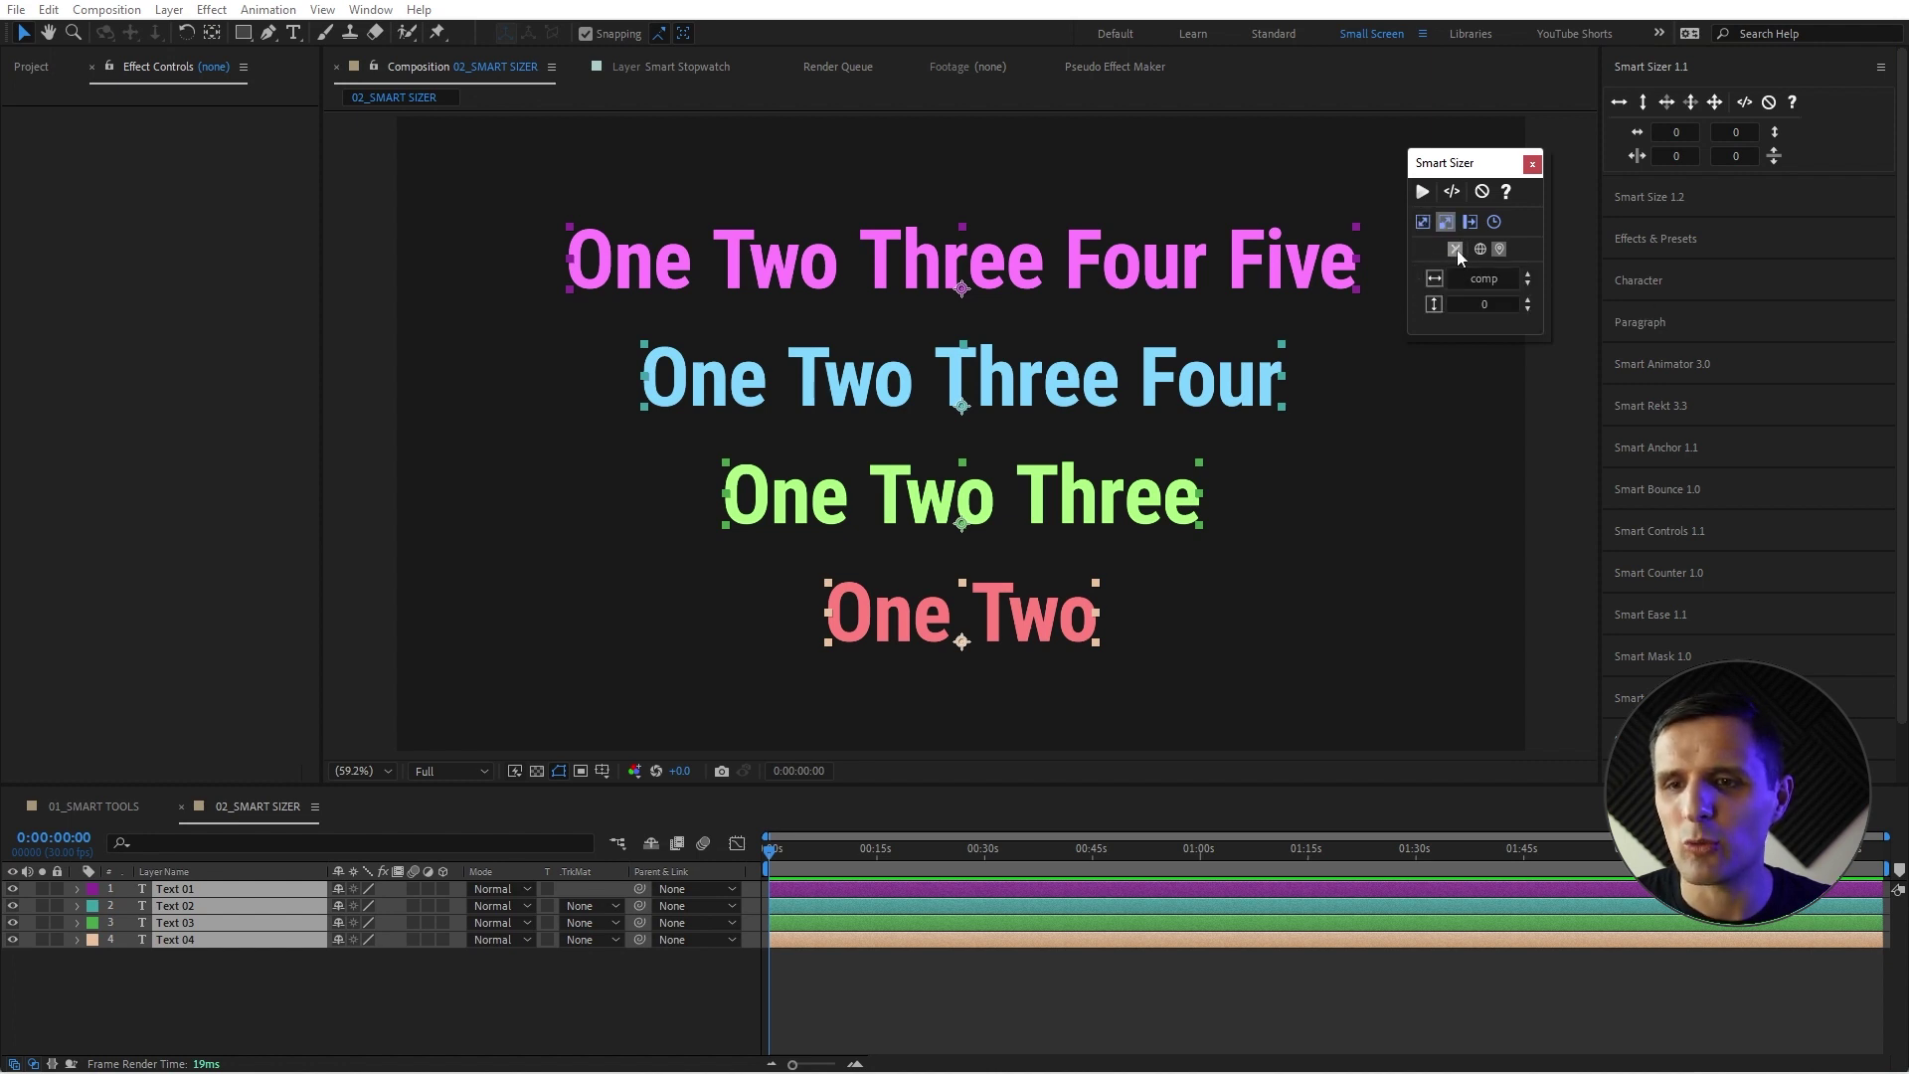
{"action": "left_click", "coordinate": [1471, 221]}
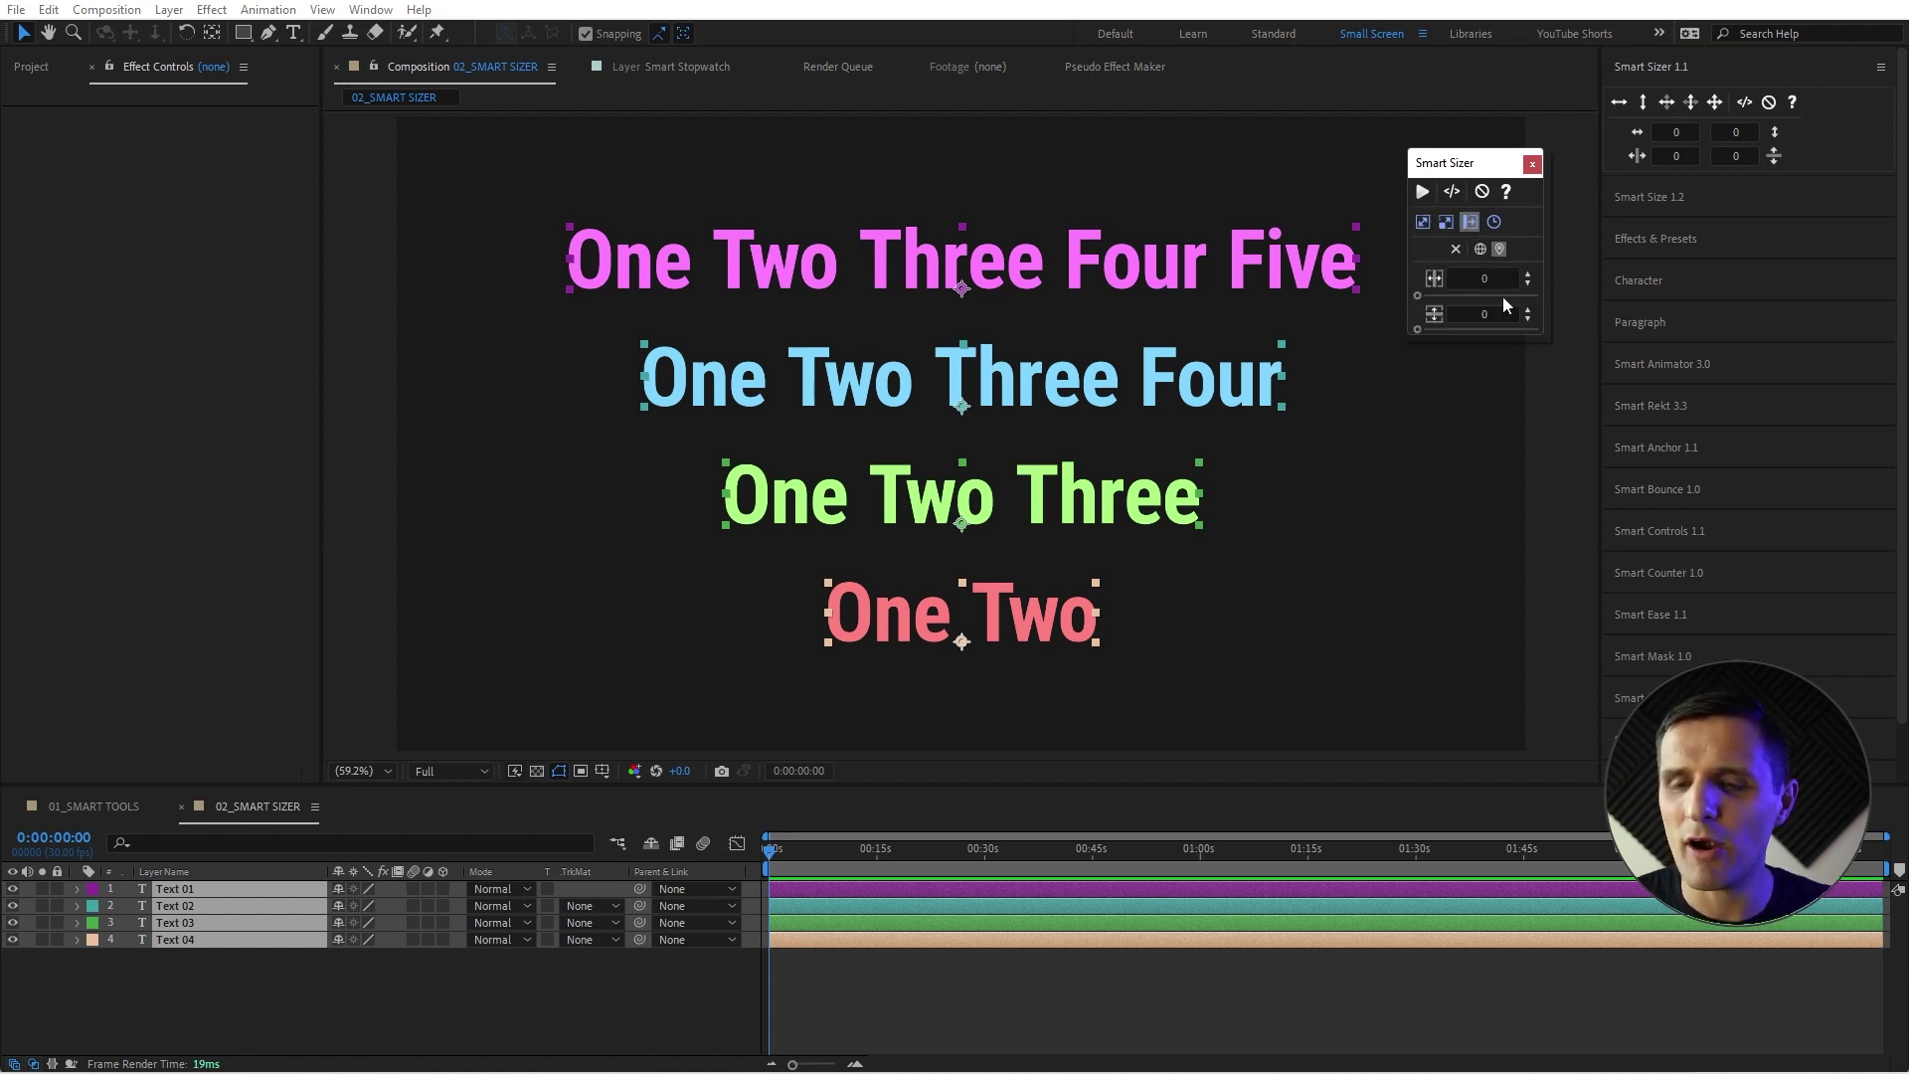
{"action": "left_click_drag", "start_coordinate": [1460, 303], "coordinate": [1477, 301]}
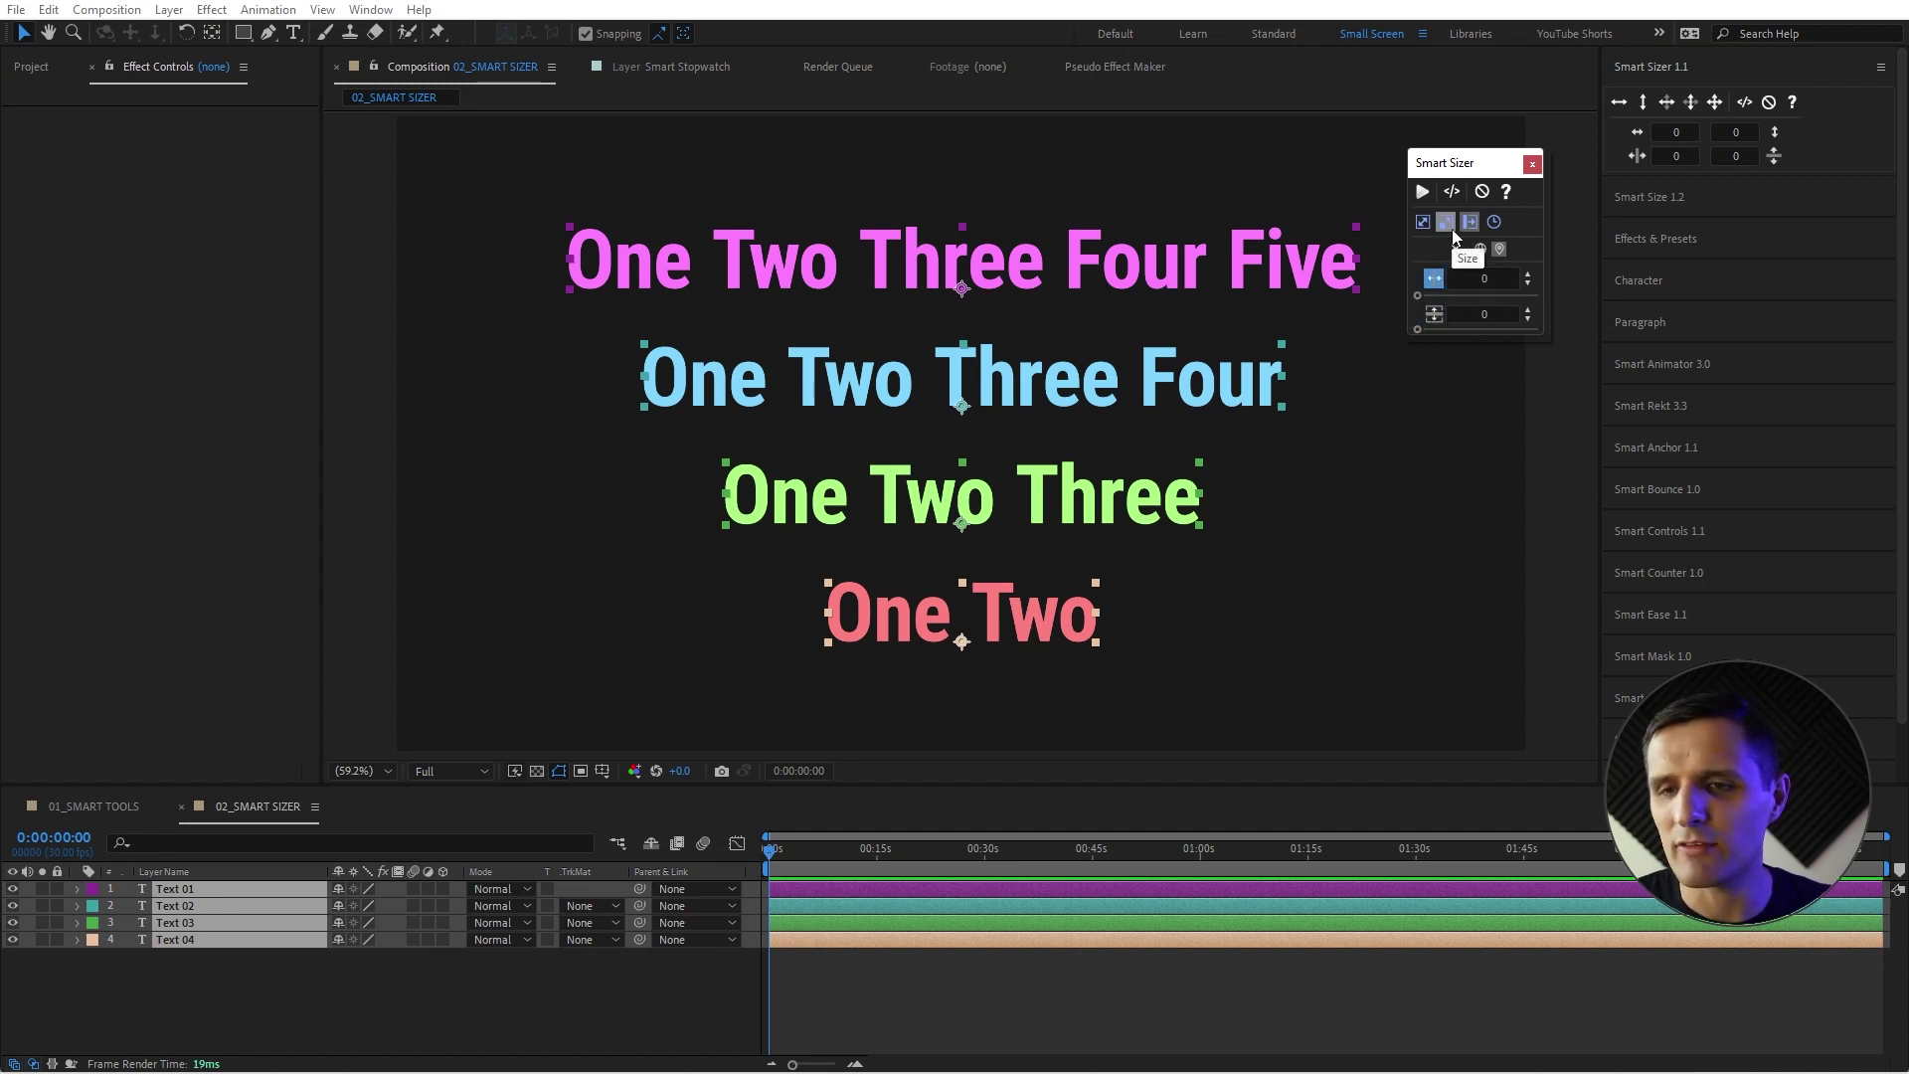
{"action": "left_click", "coordinate": [1494, 222]}
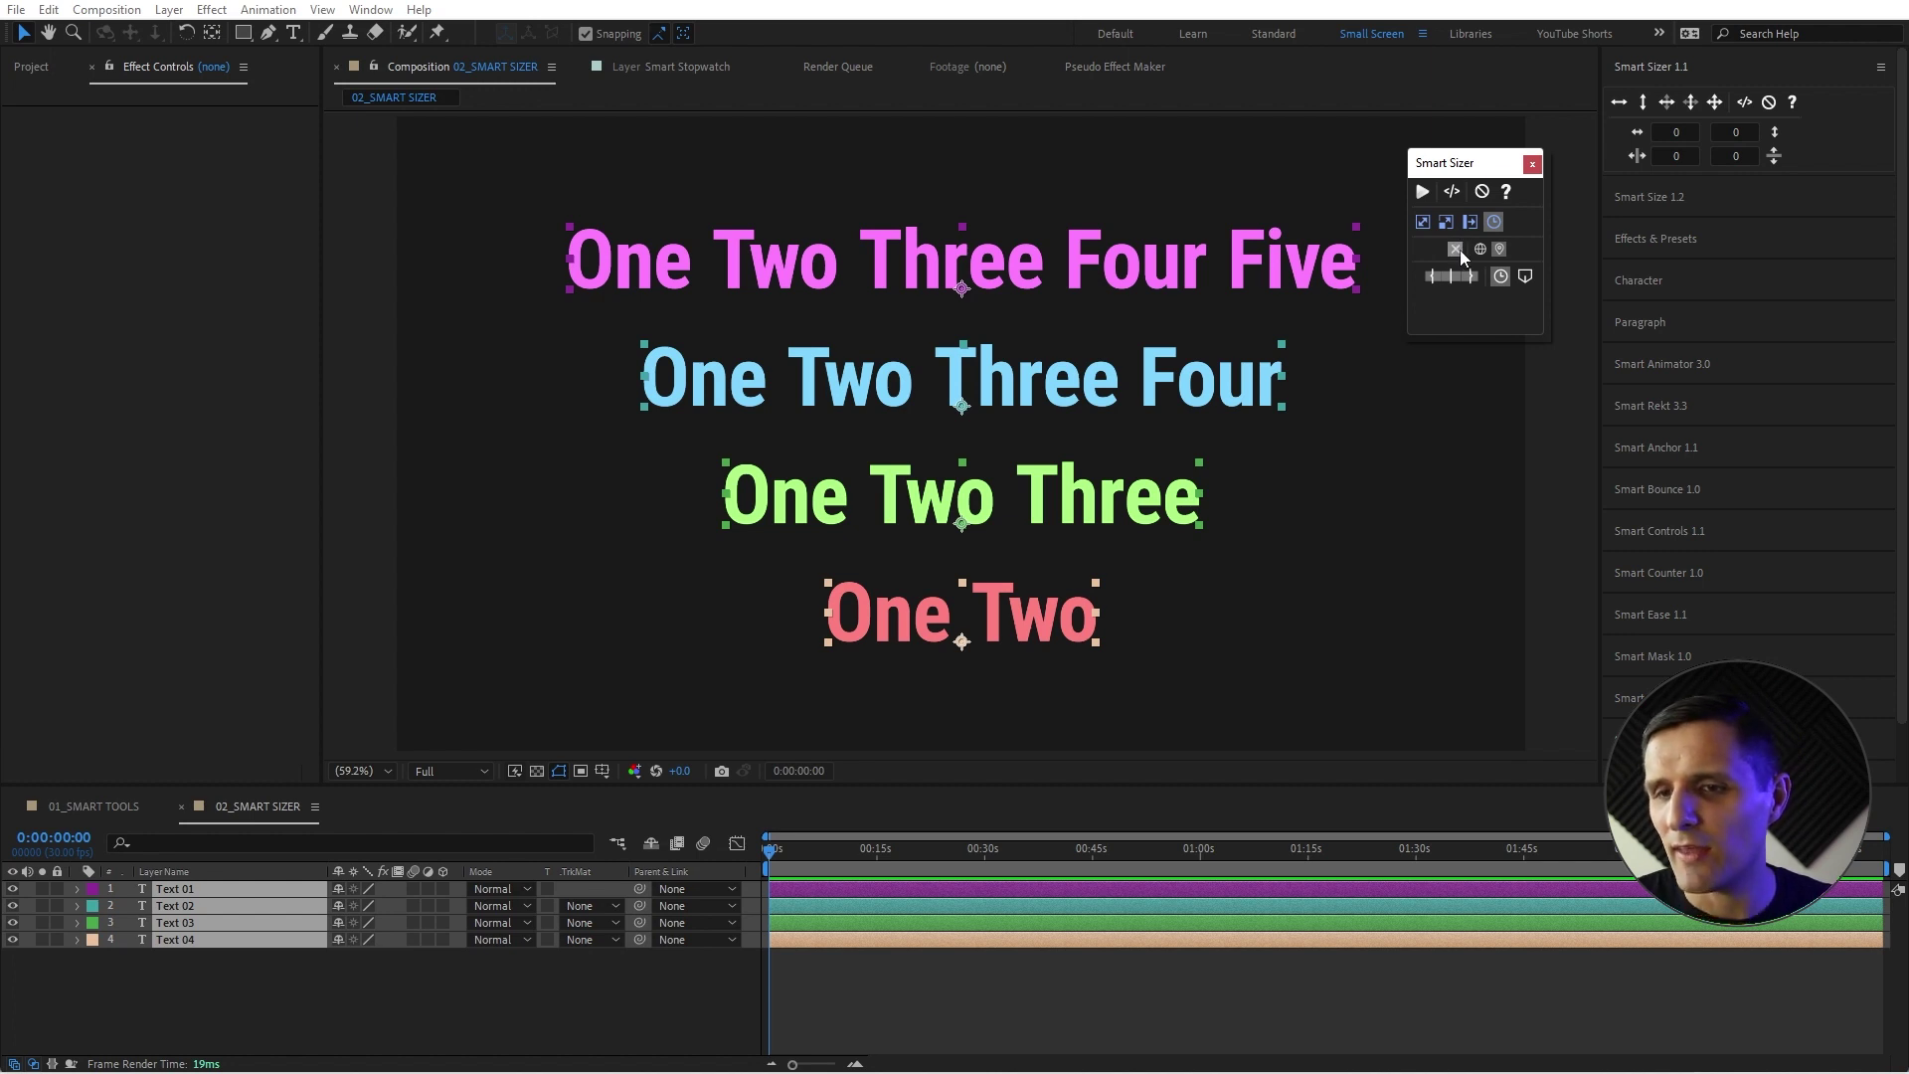
Set the Smart Sizer width slider to 111 in slider mode.
{"action": "left_click", "coordinate": [1446, 221]}
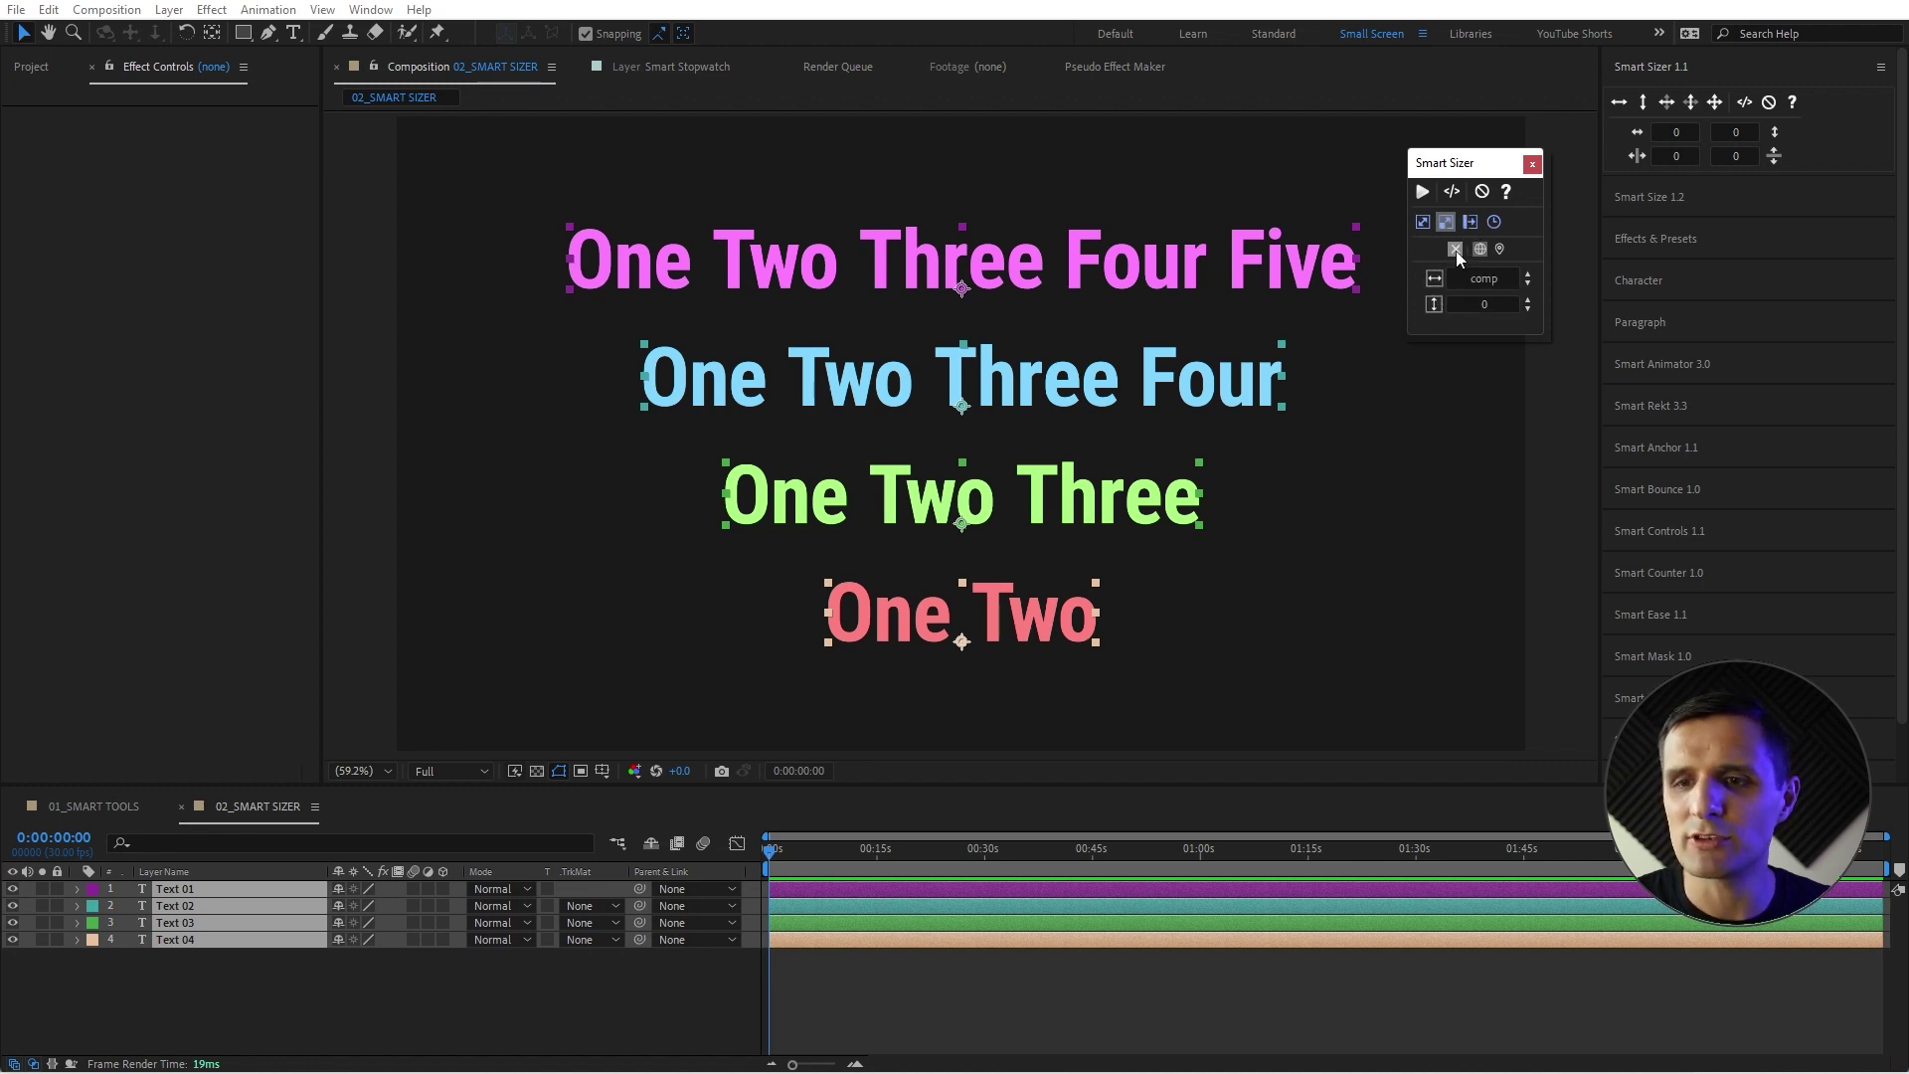
{"action": "left_click", "coordinate": [1470, 220]}
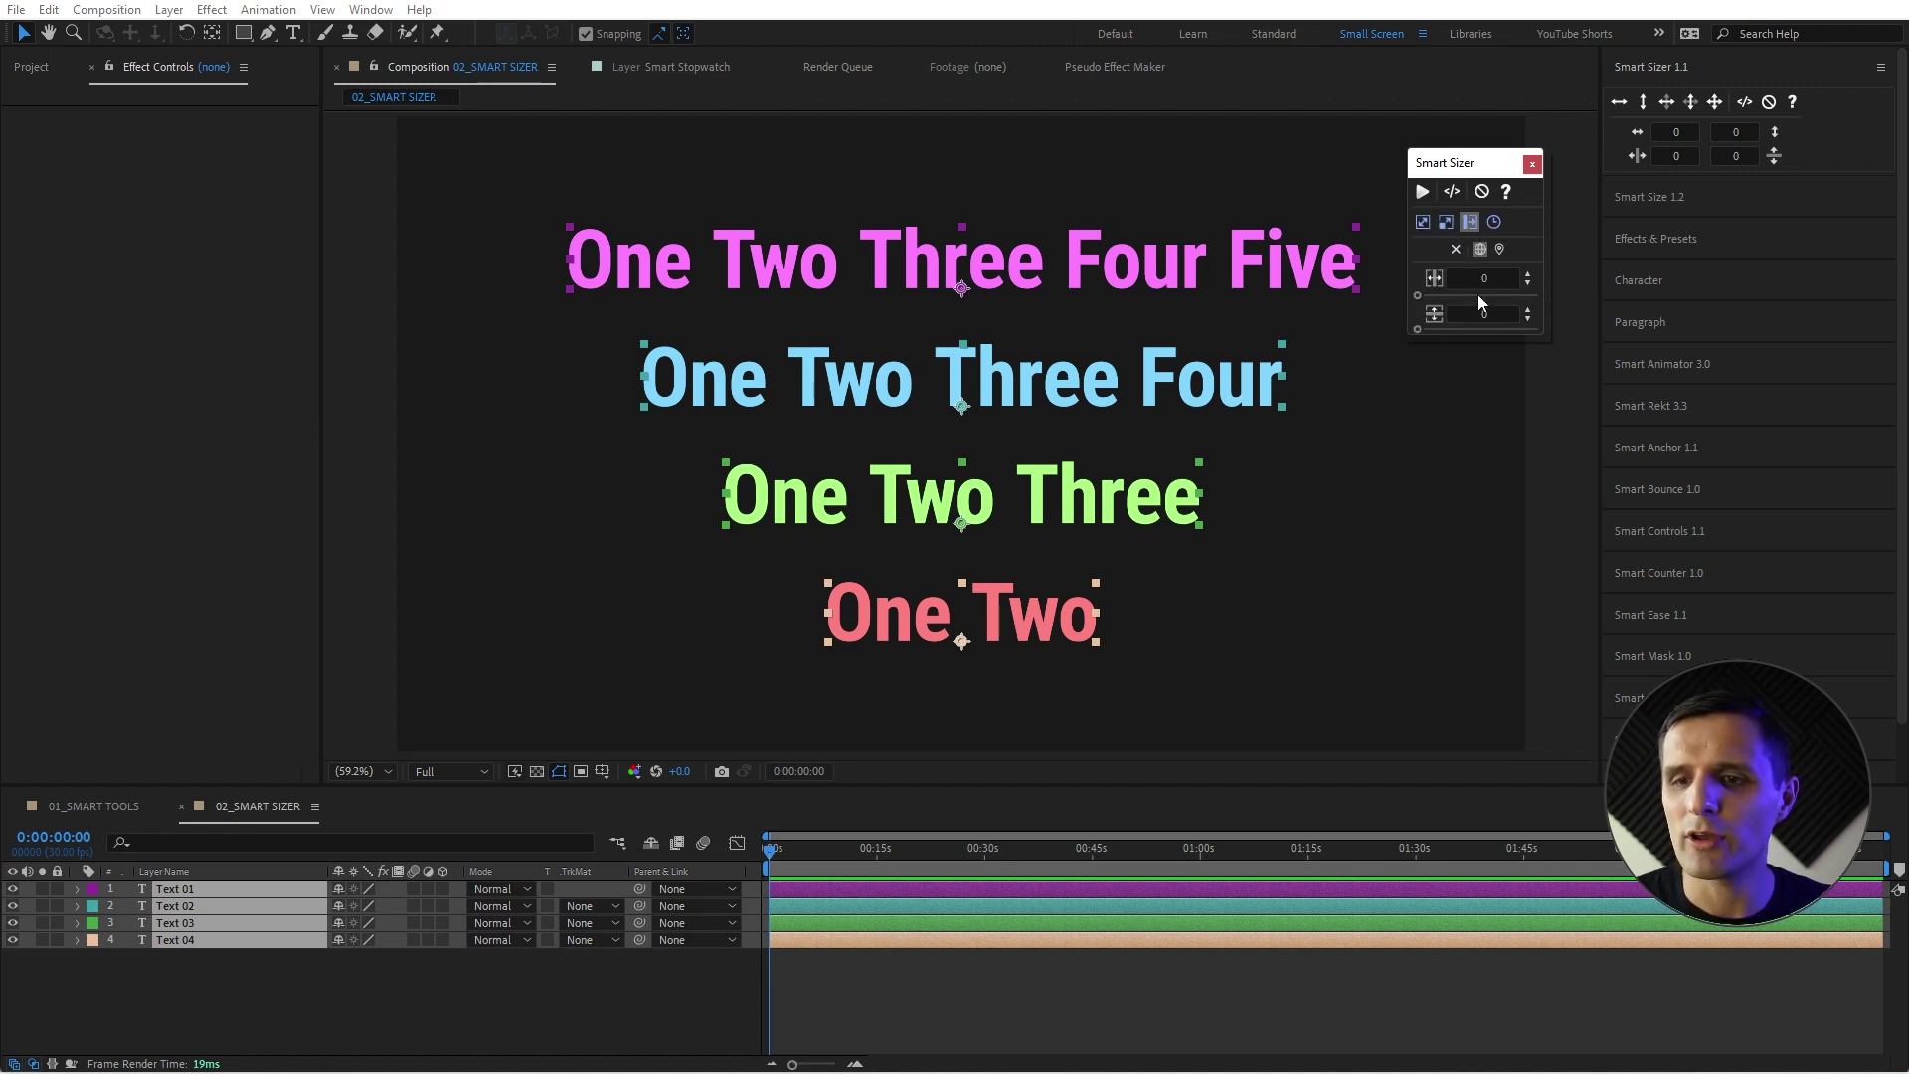
{"action": "left_click", "coordinate": [1481, 295]}
Reset the width and height values to 0 and finish in slider mode.
{"action": "left_click", "coordinate": [1448, 227]}
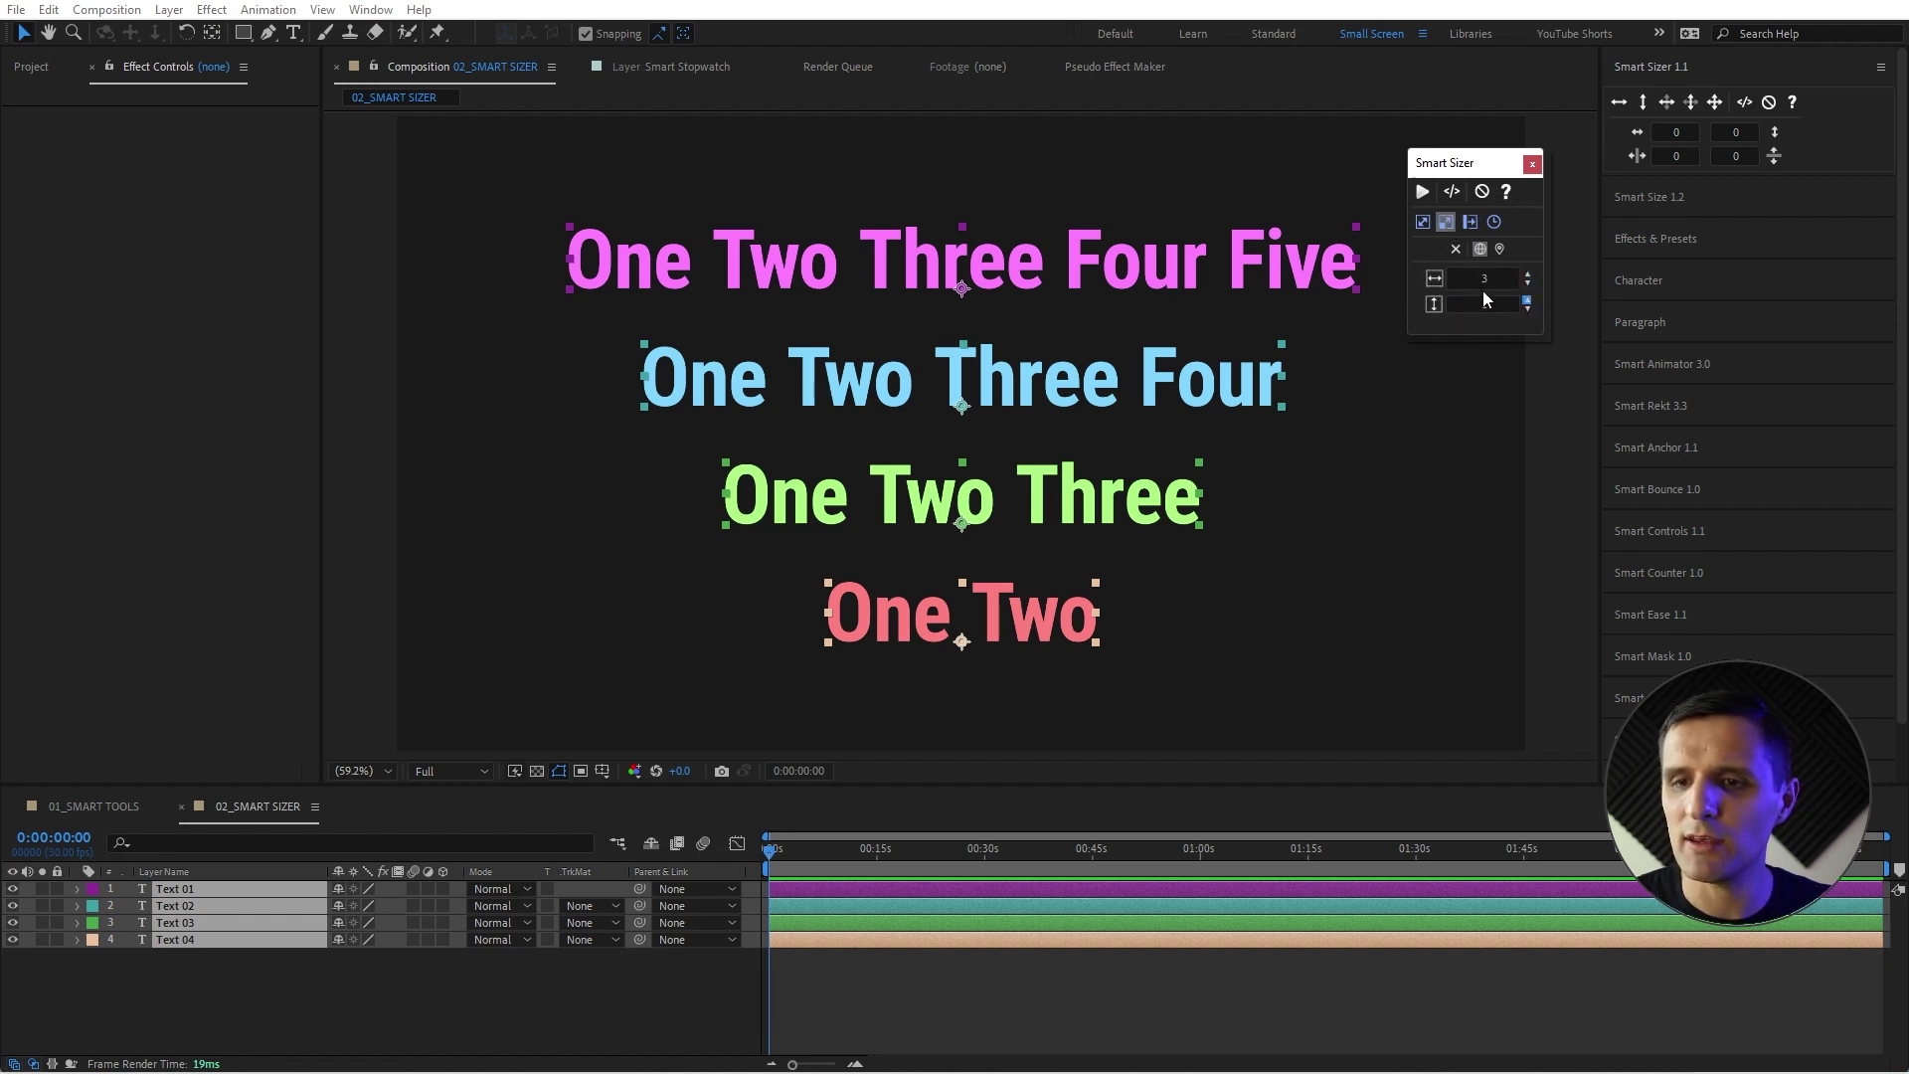
{"action": "left_click", "coordinate": [1471, 220]}
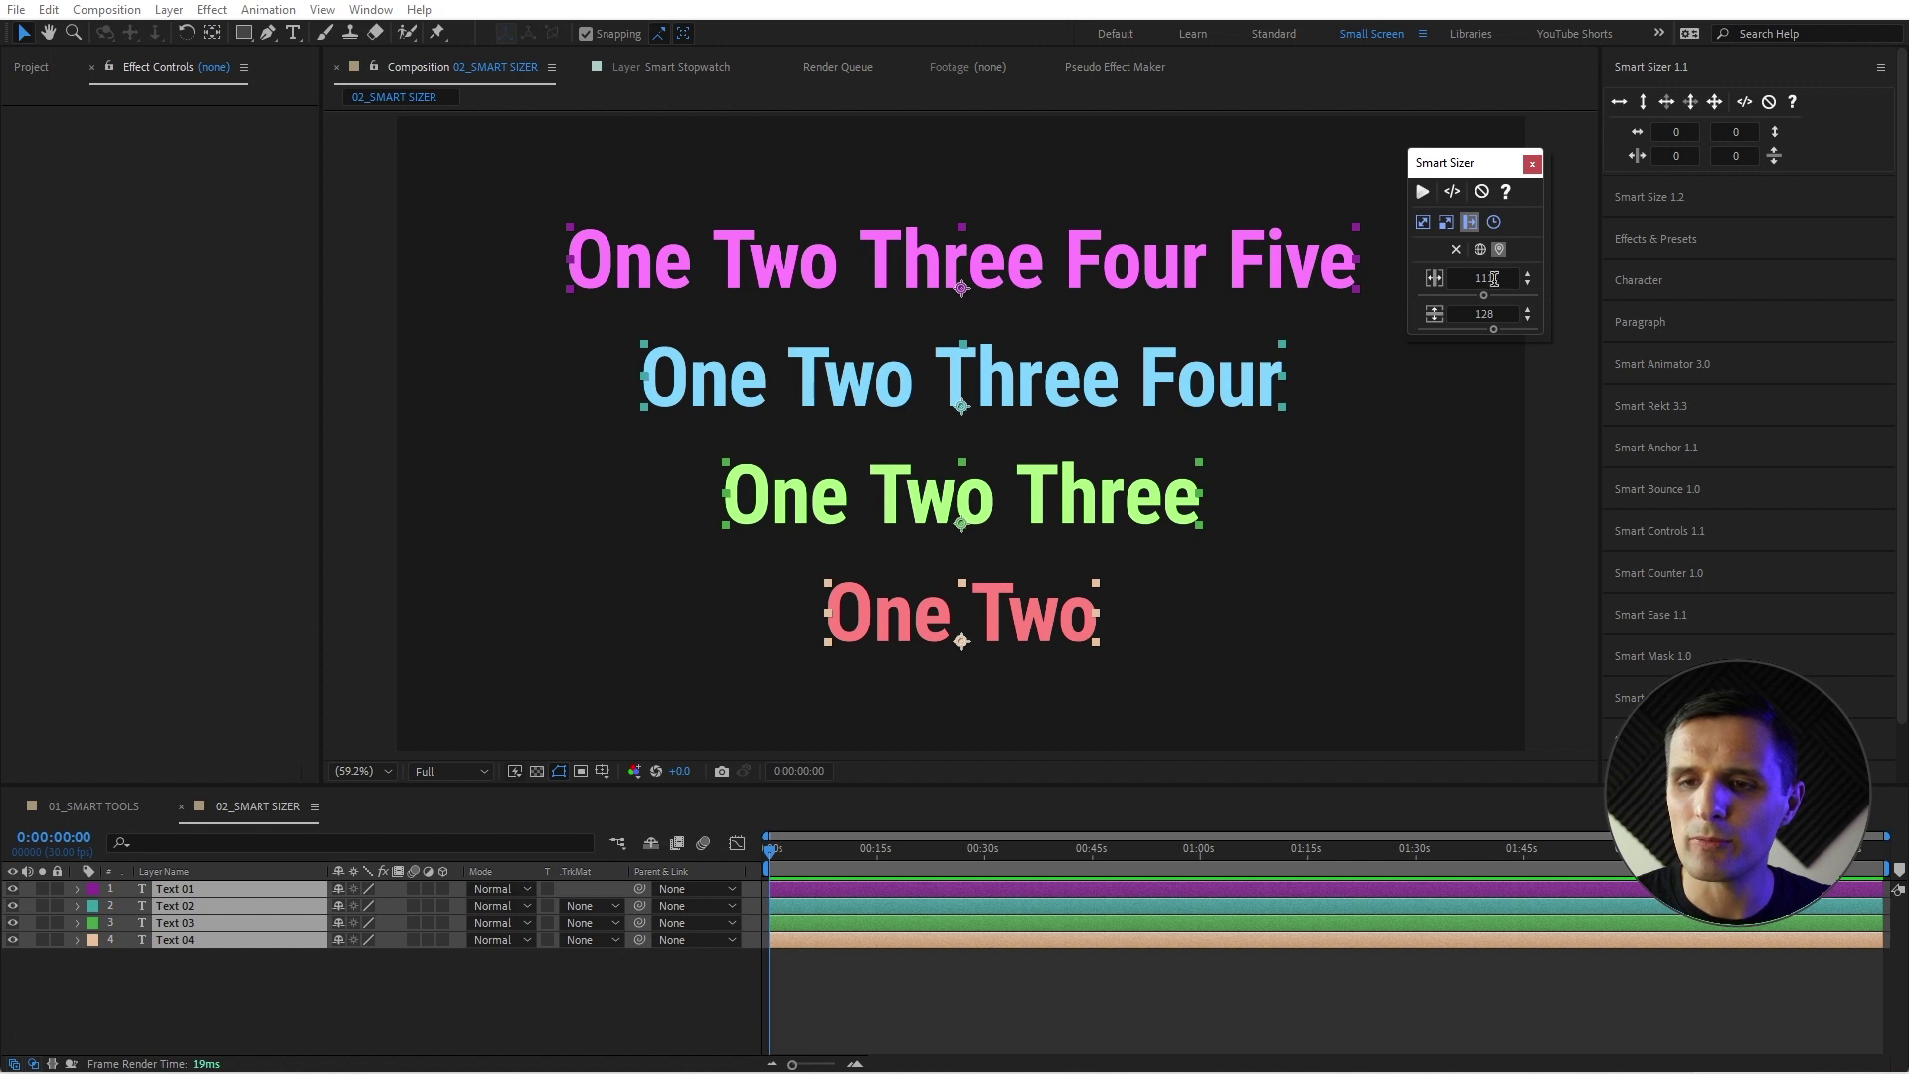
{"action": "left_click", "coordinate": [1458, 251]}
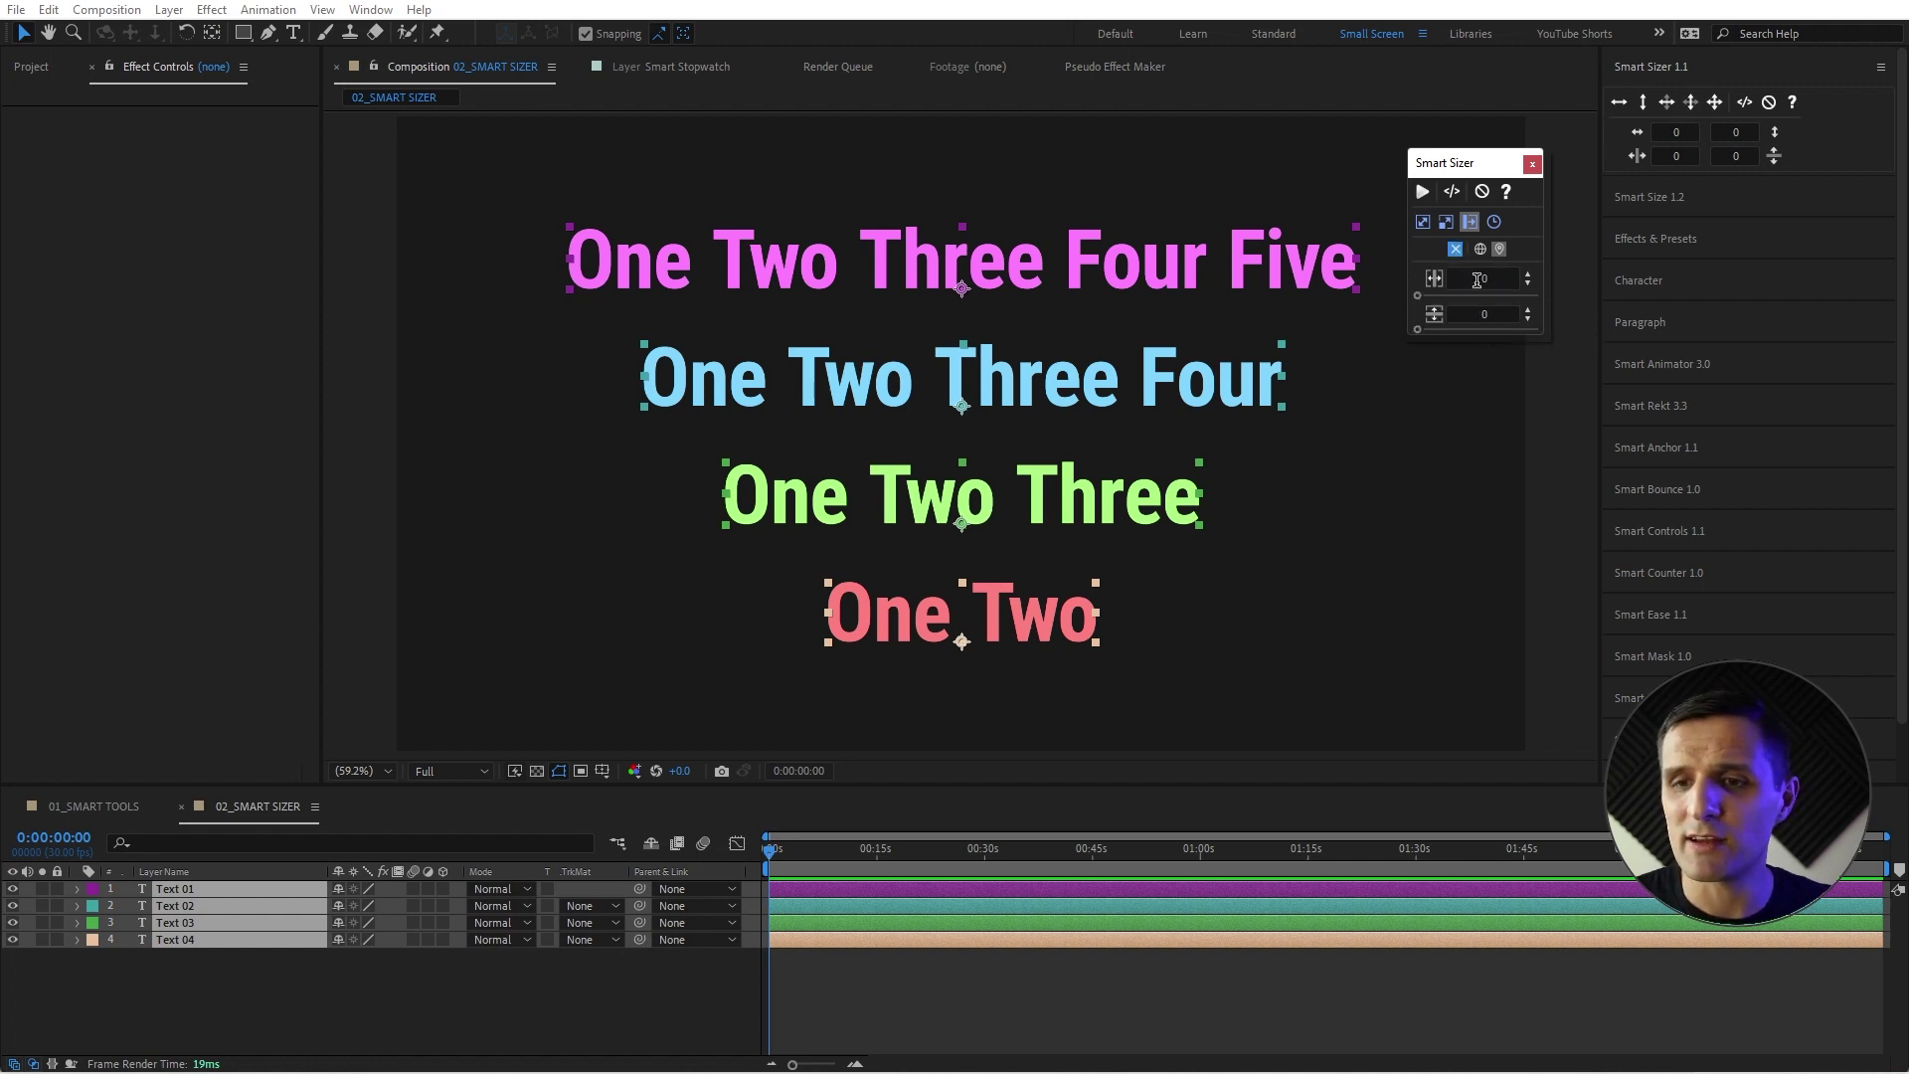
{"action": "left_click", "coordinate": [1449, 223]}
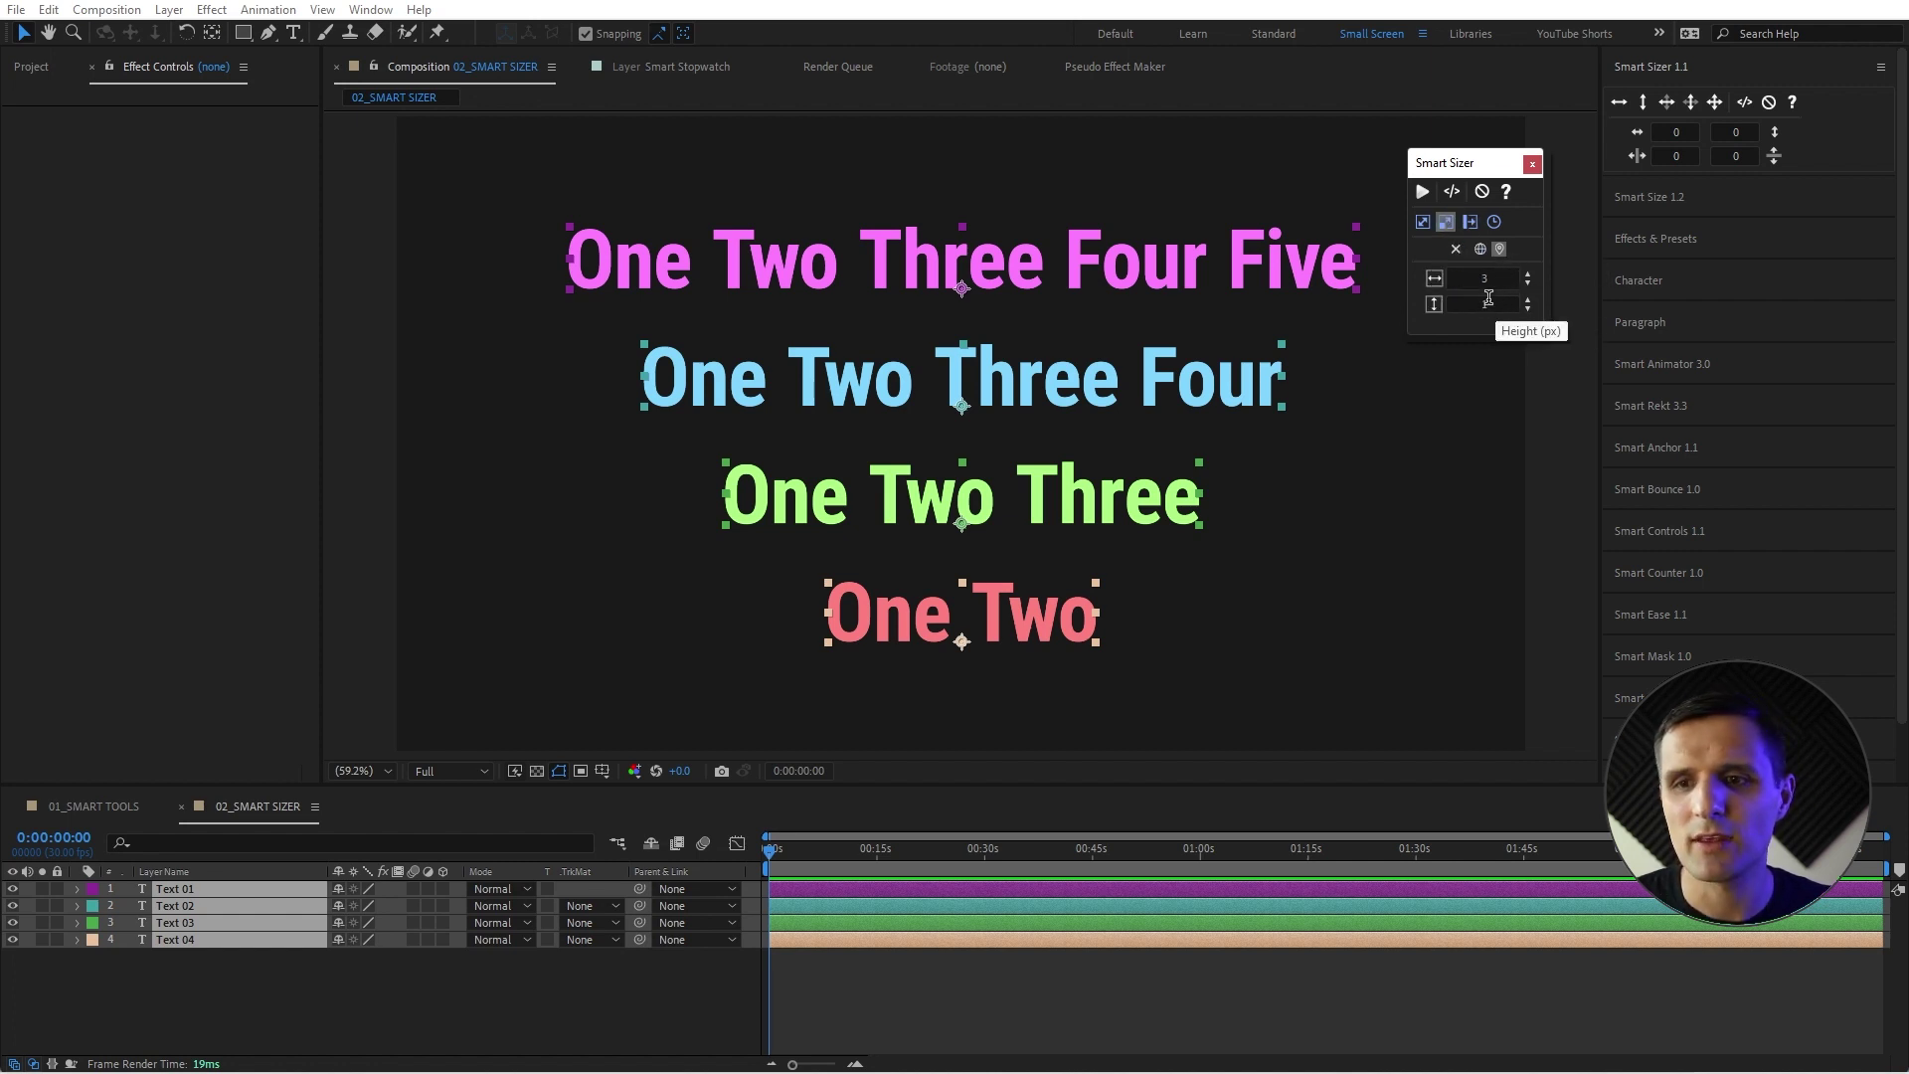
{"action": "left_click", "coordinate": [1471, 228]}
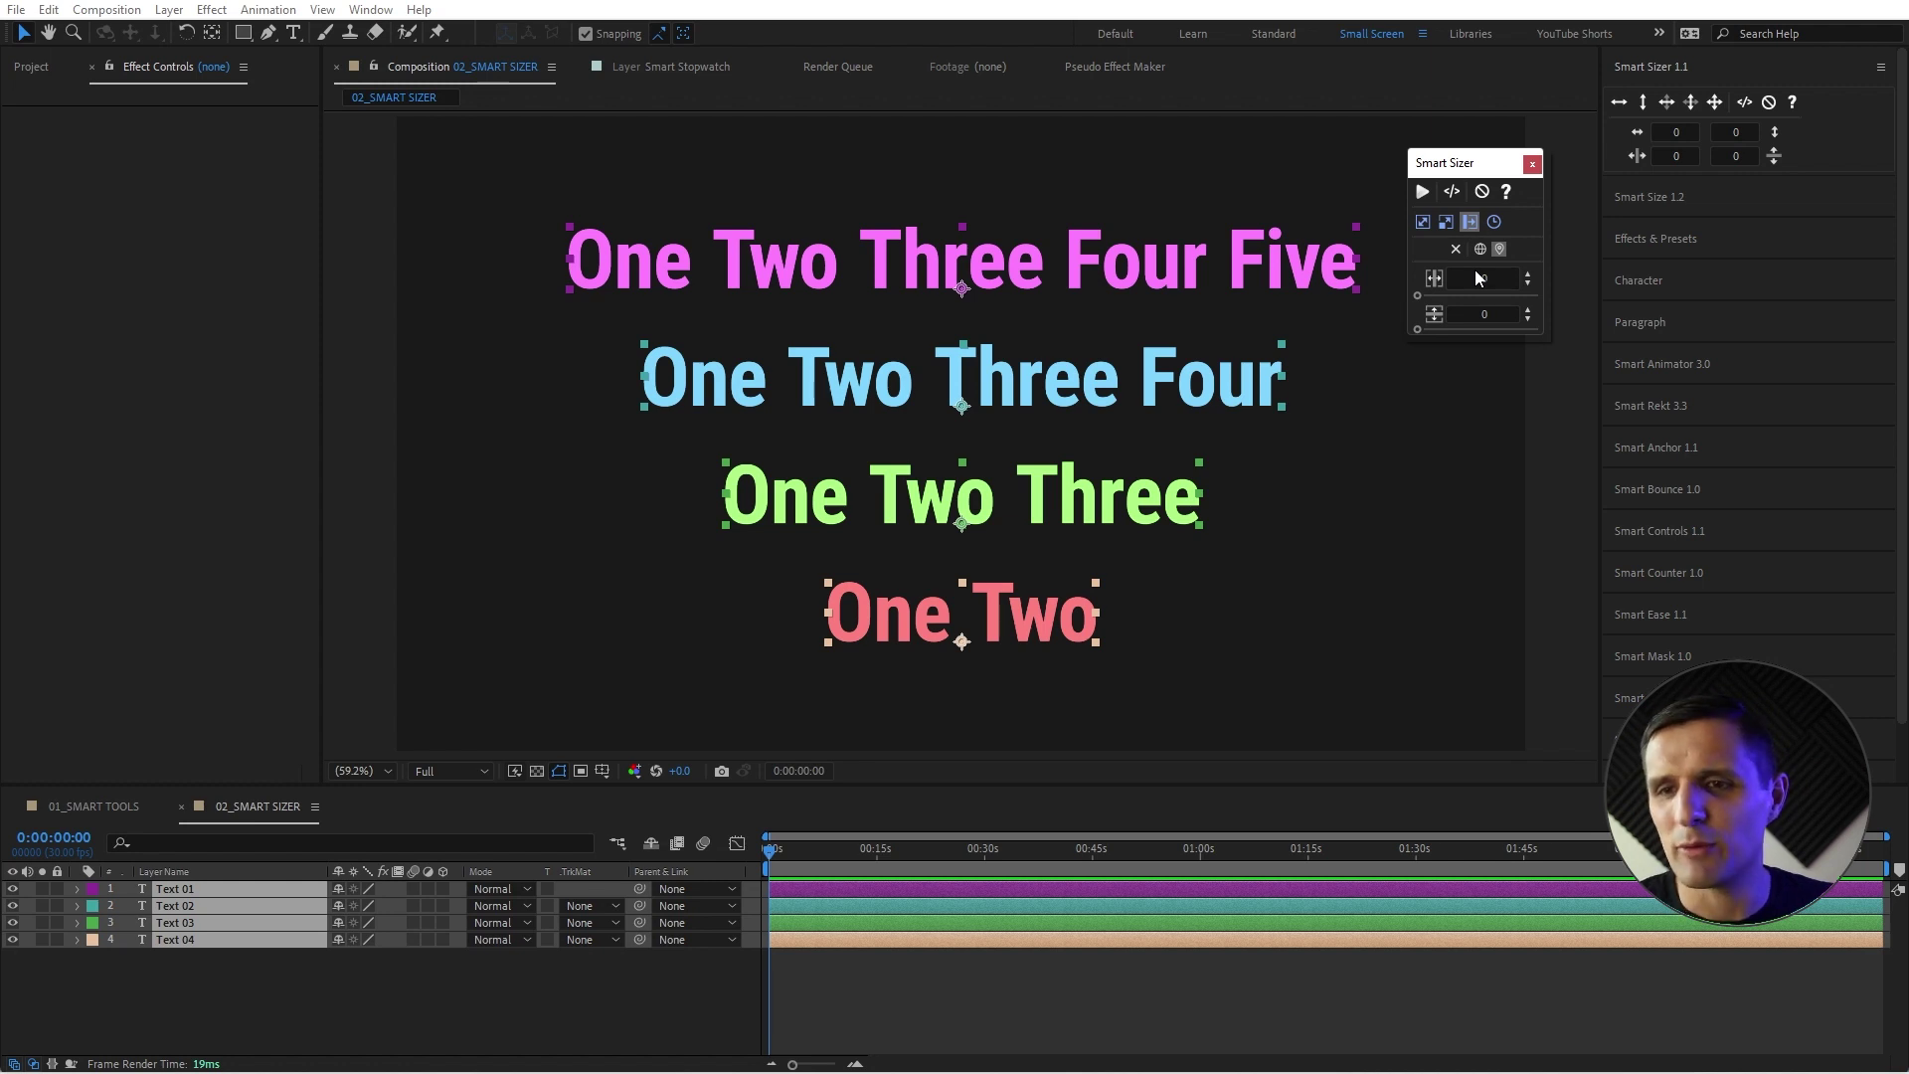
Close the floating Smart Sizer window.
{"action": "left_click", "coordinate": [1533, 164]}
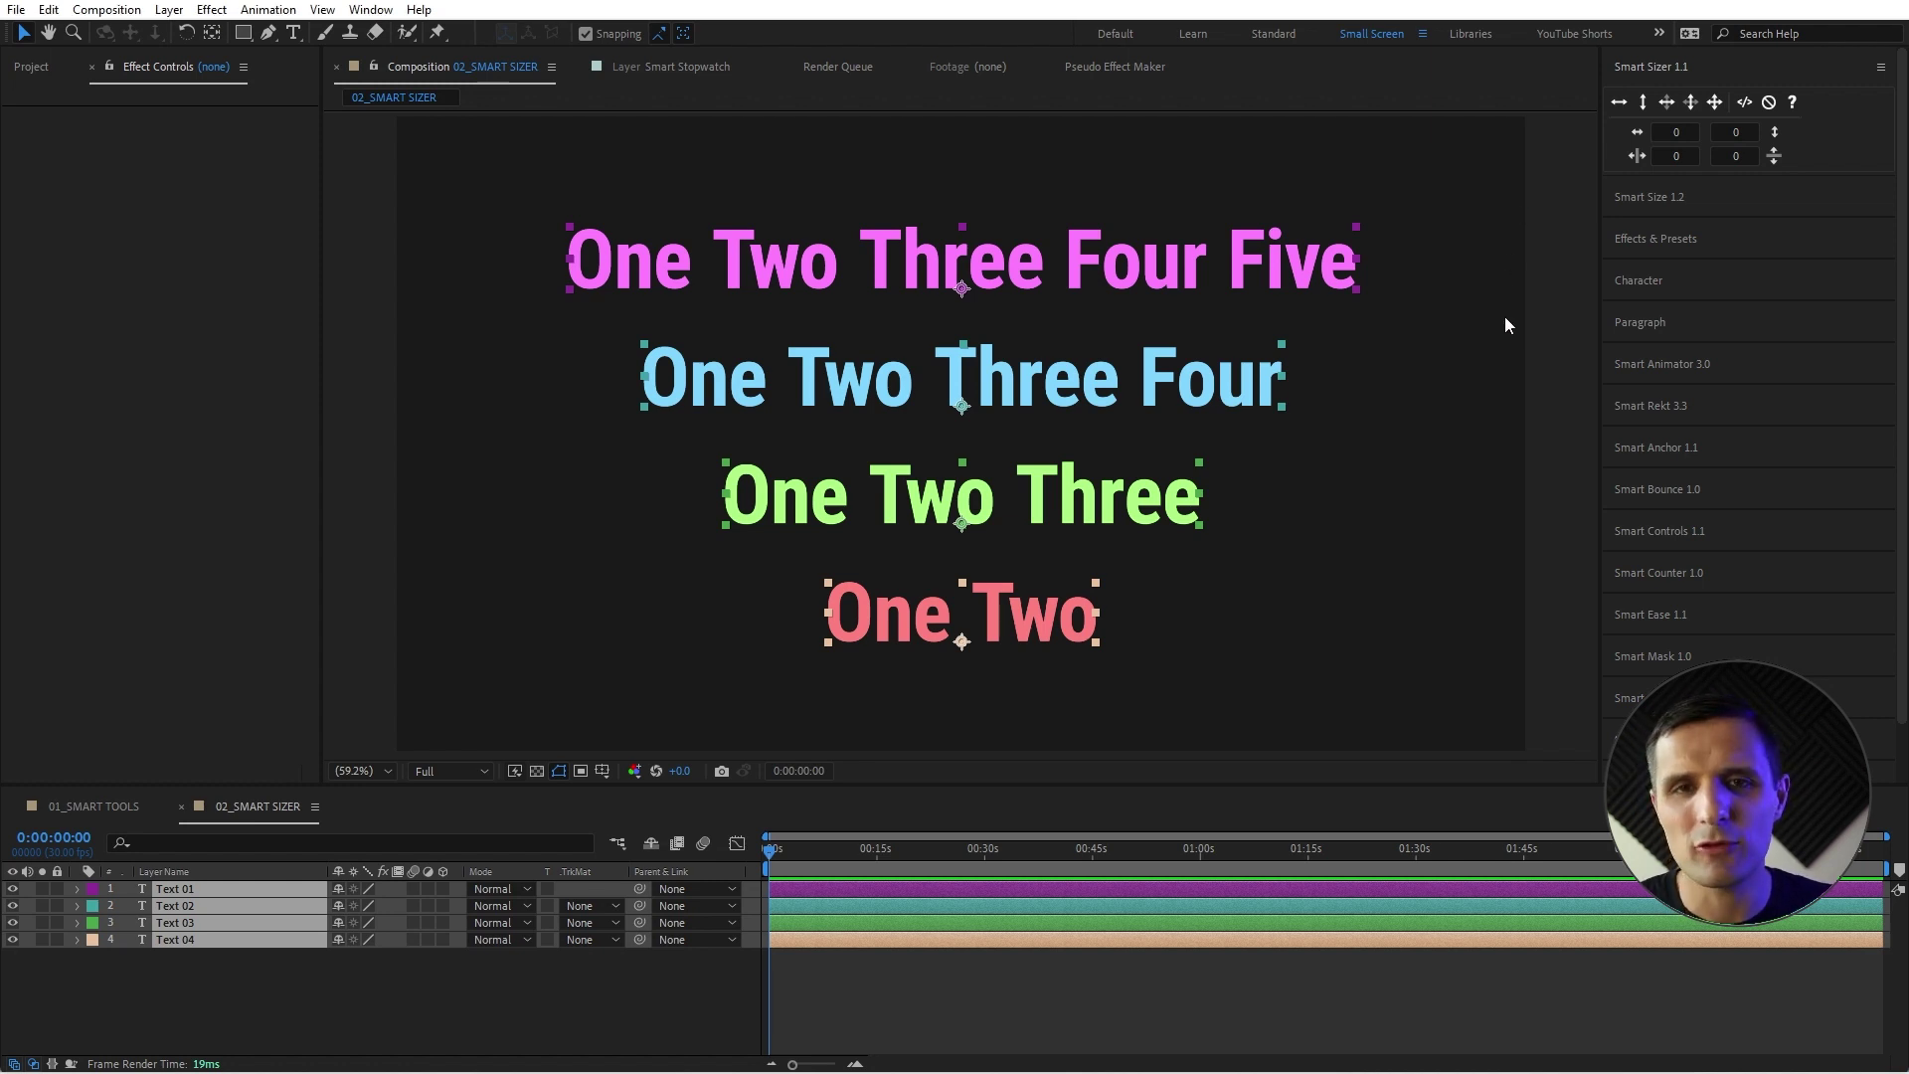